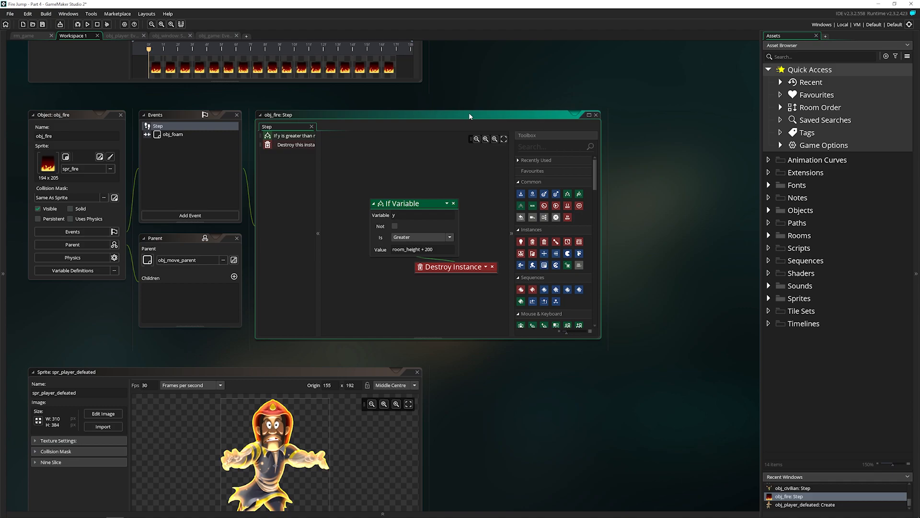
# Create a new room in the Rooms folder and name it rm_menu.
pyautogui.click(769, 235)
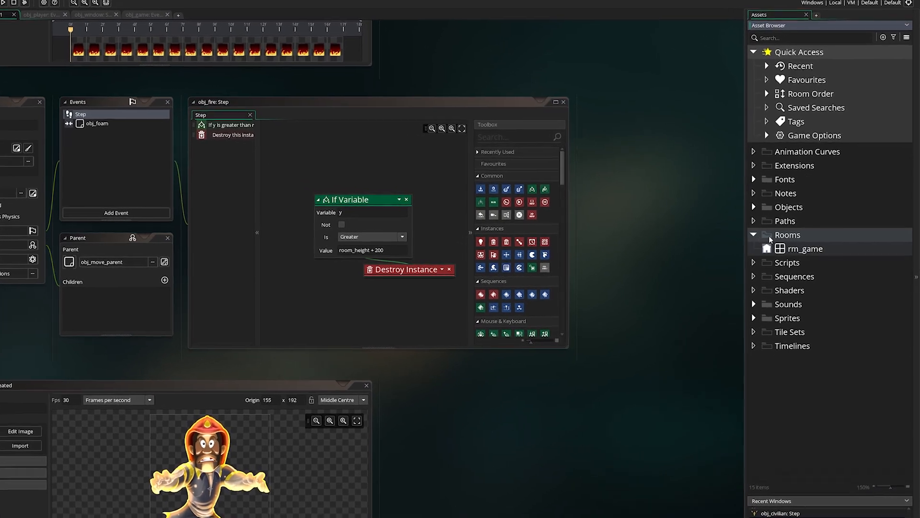
pyautogui.rightClick(804, 236)
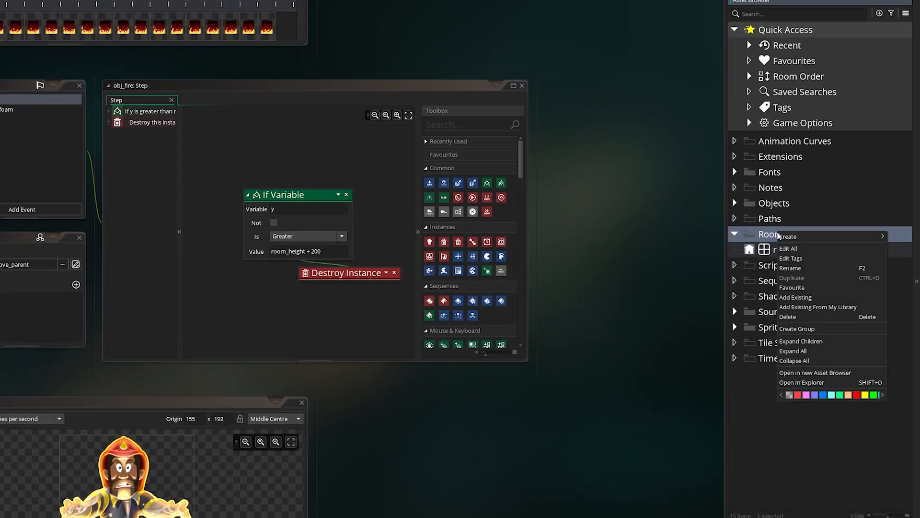
pyautogui.moveTo(782, 237)
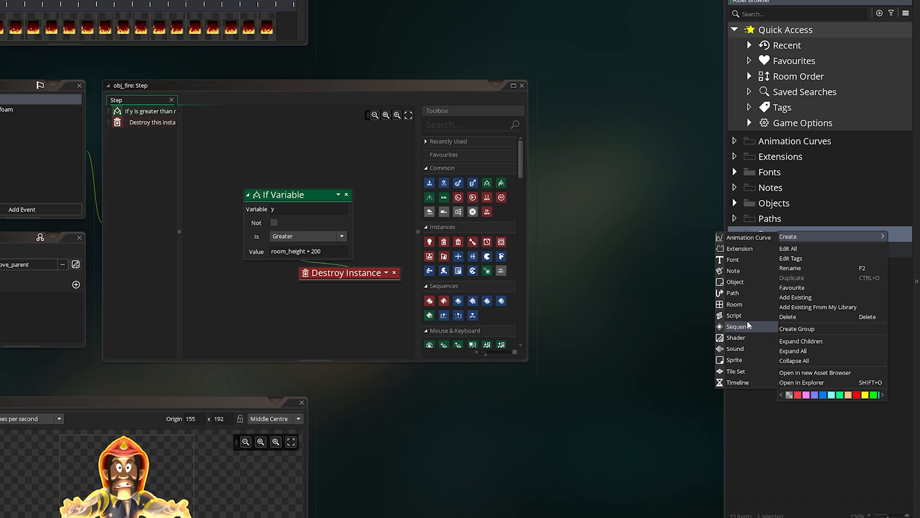
pyautogui.click(748, 305)
pyautogui.write('rm_menu')
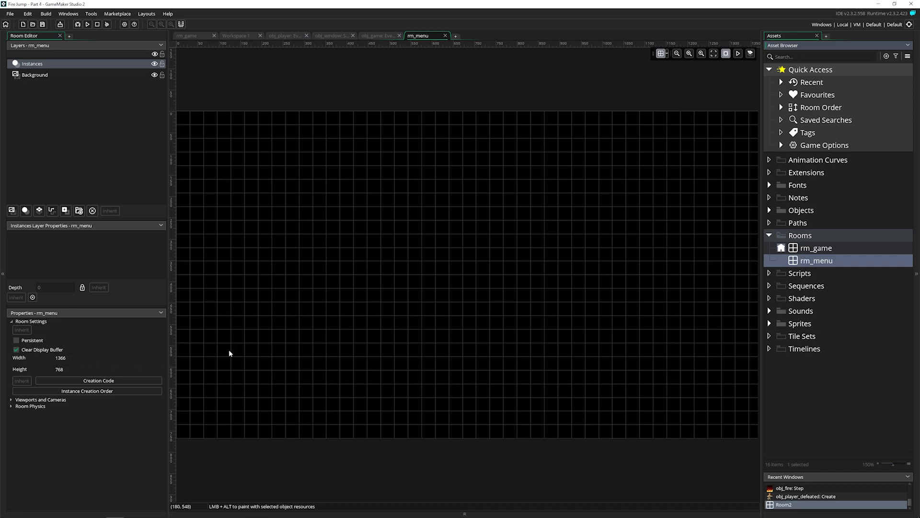
# Set the rm_menu room size to 1080 wide by 1920 high.
pyautogui.click(22, 367)
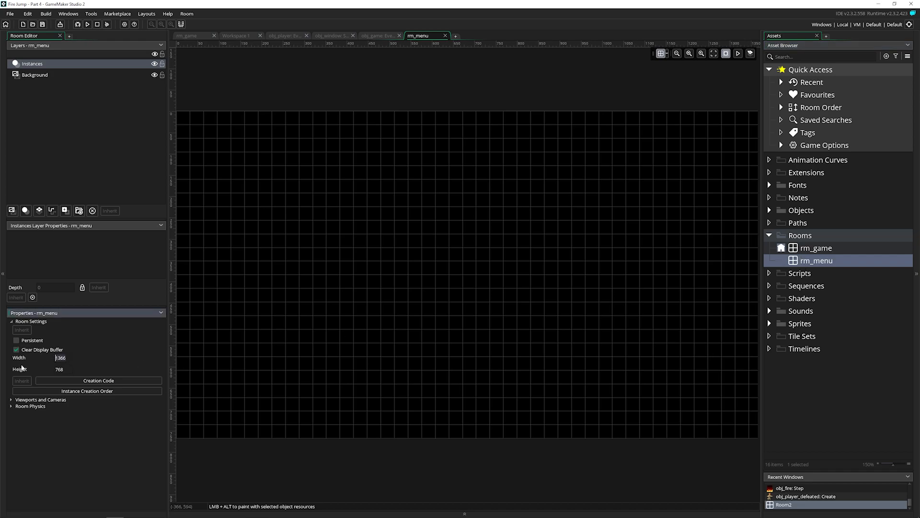
pyautogui.write('1080')
pyautogui.press('Tab')
pyautogui.write('1920')
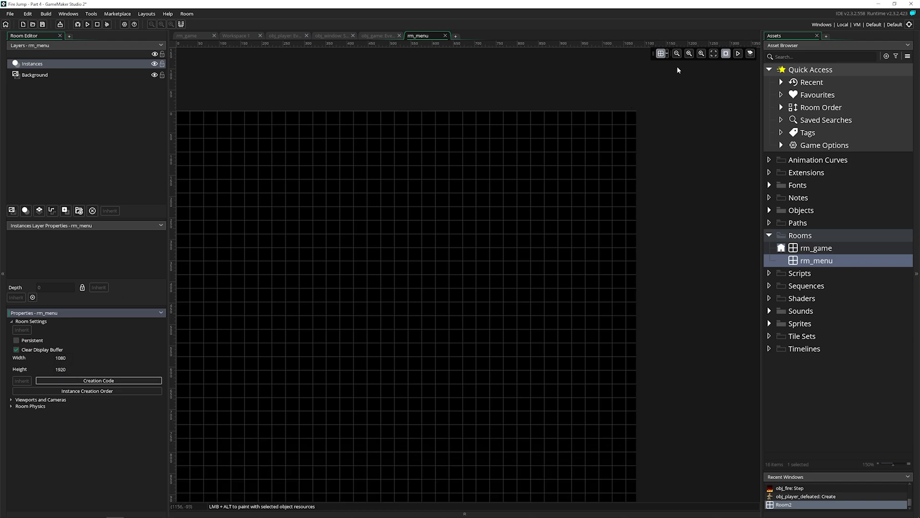
pyautogui.press('Return')
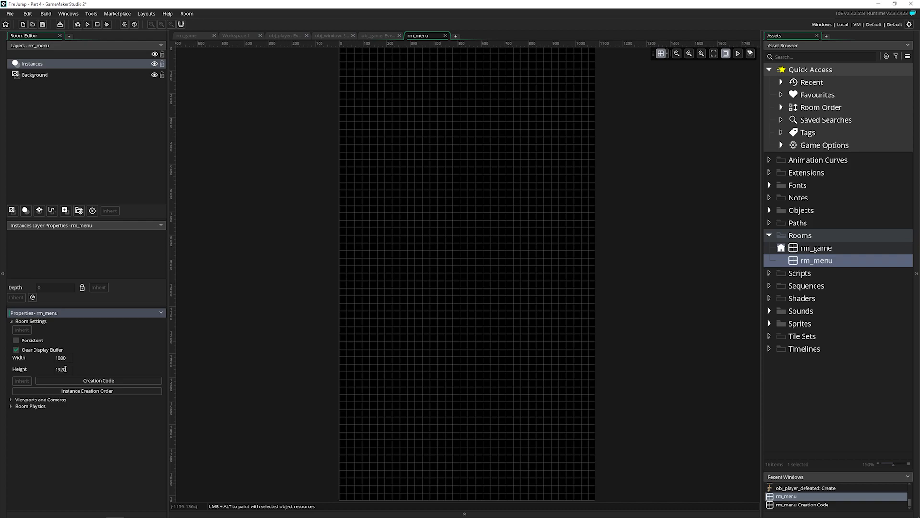
# Change the rm_menu room to a landscape size of 1920 wide by 1080 high.
pyautogui.doubleClick(66, 358)
pyautogui.write('1920')
pyautogui.press('Tab')
pyautogui.write('1080')
pyautogui.press('Tab')
pyautogui.click(714, 53)
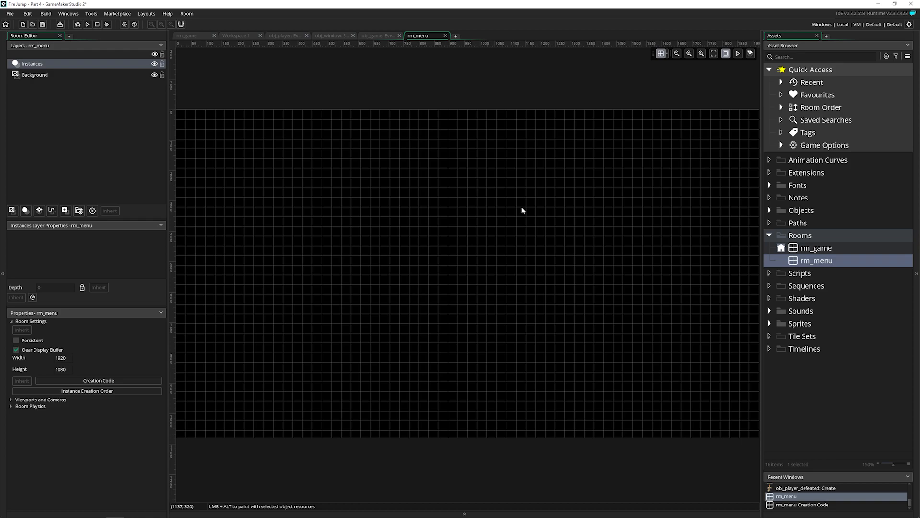
# Check the rm_game room's dimensions and match them in rm_menu, with width 1080 and height 1920.
pyautogui.doubleClick(804, 248)
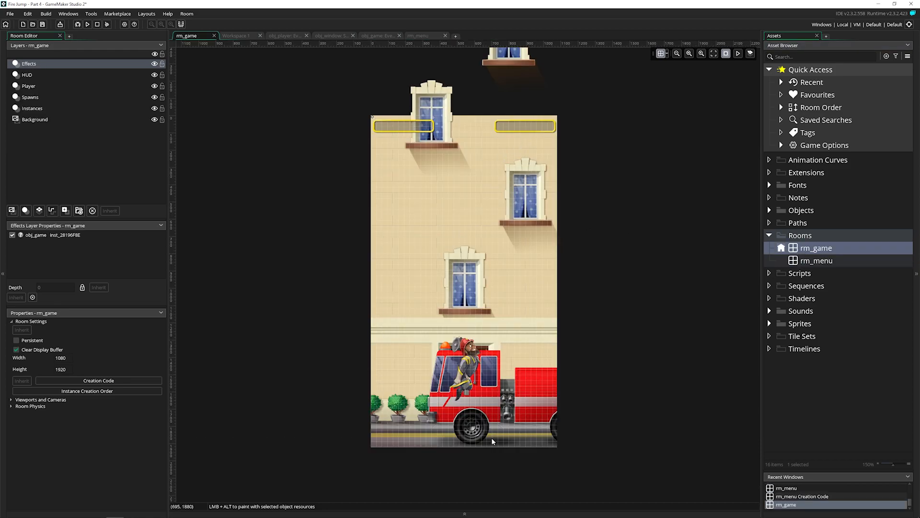
pyautogui.doubleClick(815, 260)
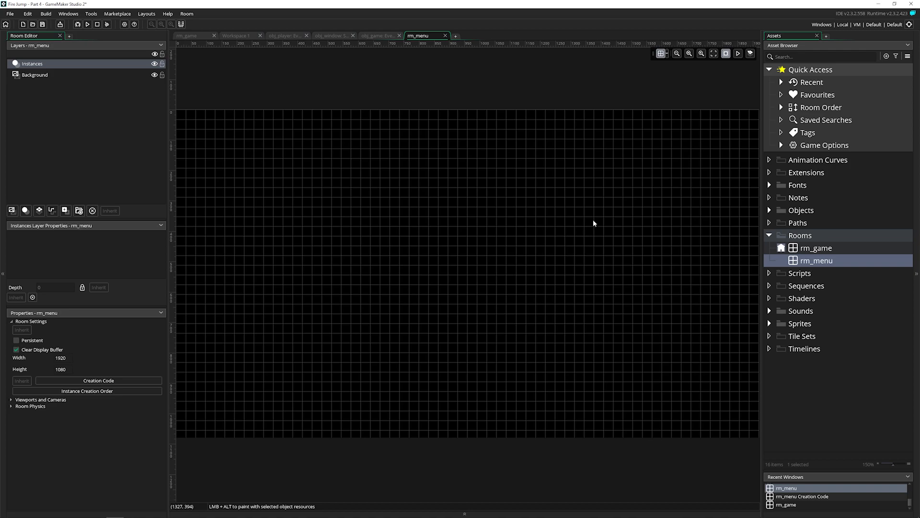
pyautogui.click(59, 358)
pyautogui.press('Delete')
pyautogui.press('Delete')
pyautogui.press('Delete')
pyautogui.press('Delete')
pyautogui.write('1080')
pyautogui.press('Tab')
pyautogui.press('Delete')
pyautogui.press('Delete')
pyautogui.press('Delete')
pyautogui.press('Delete')
pyautogui.write('1920')
pyautogui.press('Tab')
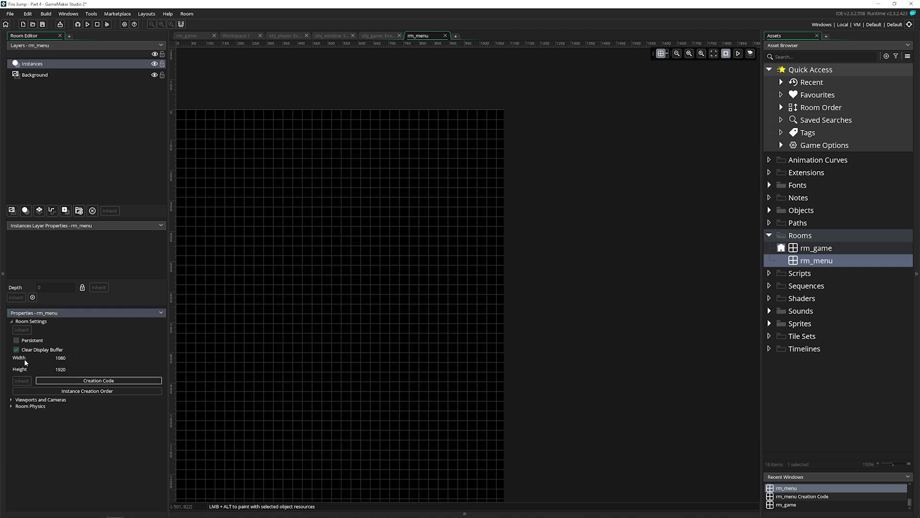
pyautogui.click(713, 54)
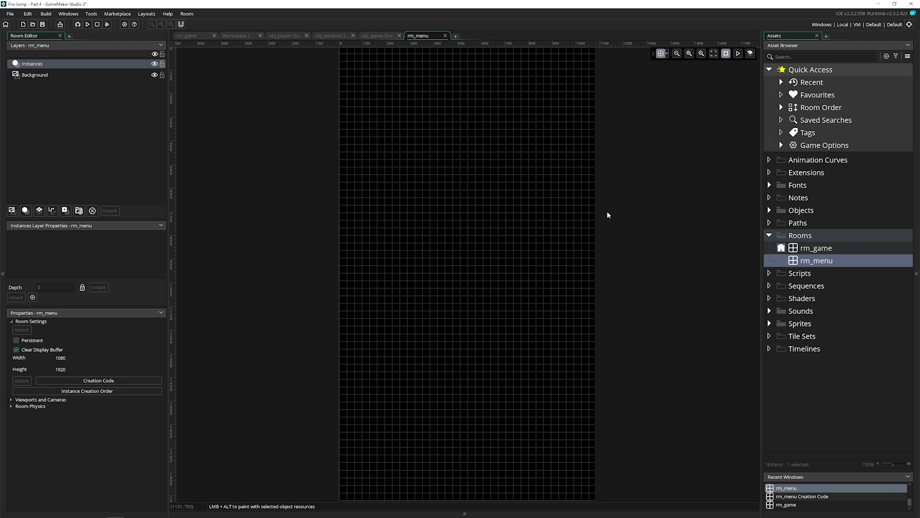
# Run the game to check which room it starts in, and close the game window.
pyautogui.press('F5')
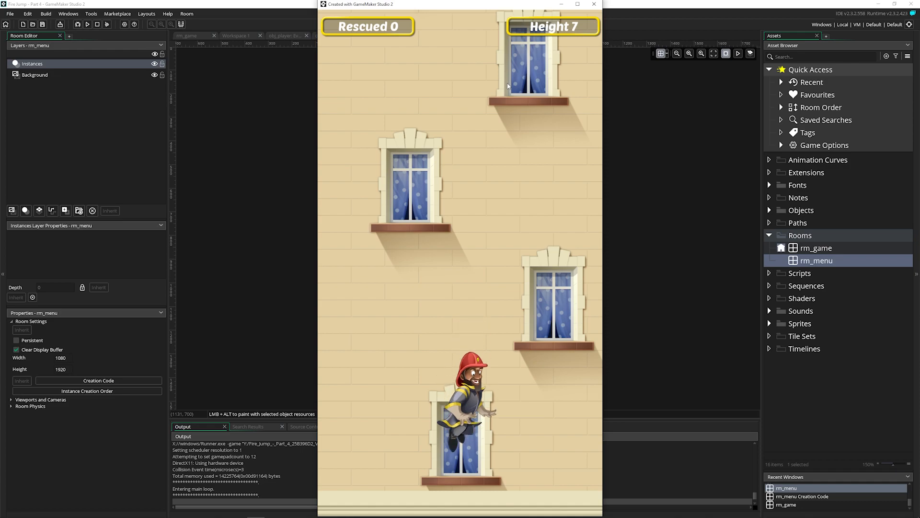
pyautogui.click(593, 4)
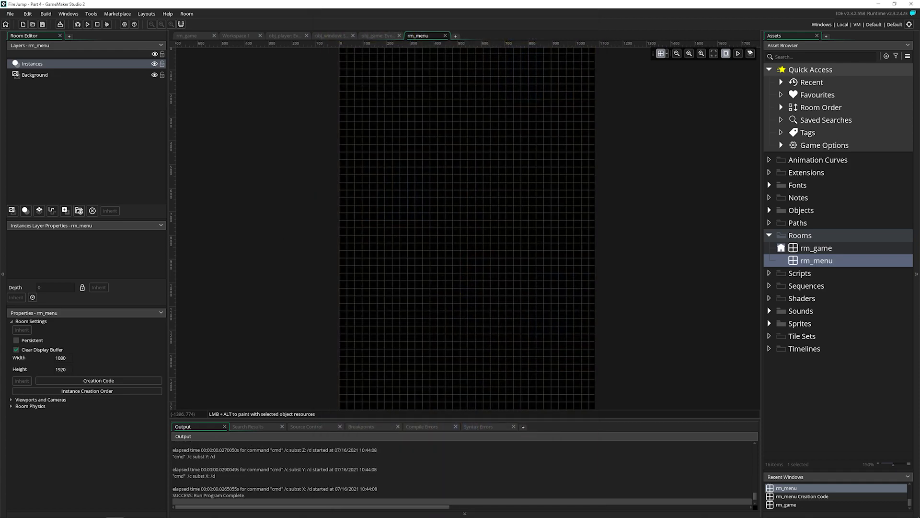
# Move rm_menu above rm_game in the room order to make it the starting room, and test-run the game.
pyautogui.click(759, 245)
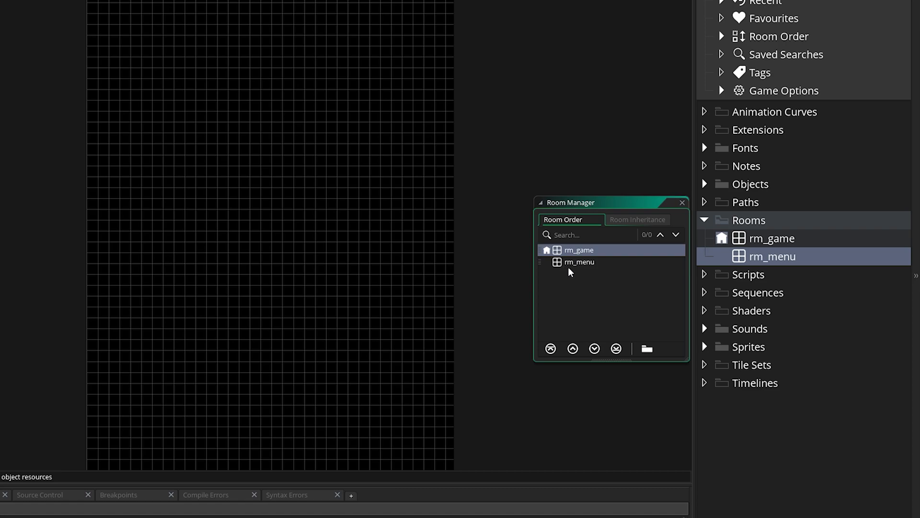
pyautogui.click(572, 268)
pyautogui.moveTo(572, 269); pyautogui.dragTo(572, 251)
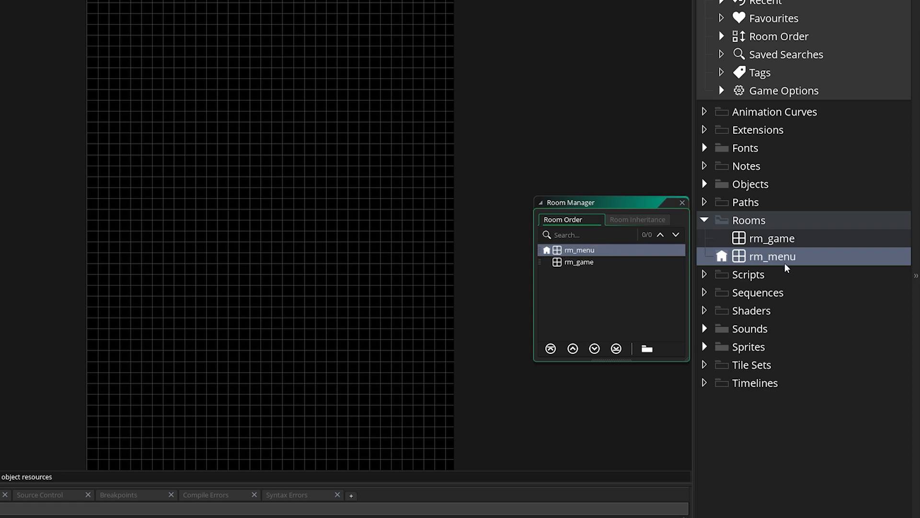
pyautogui.click(682, 202)
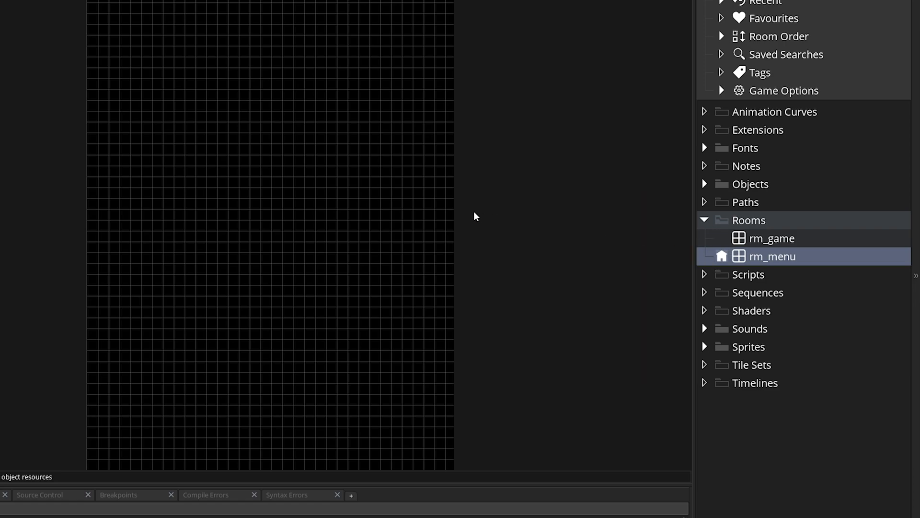
pyautogui.press('F5')
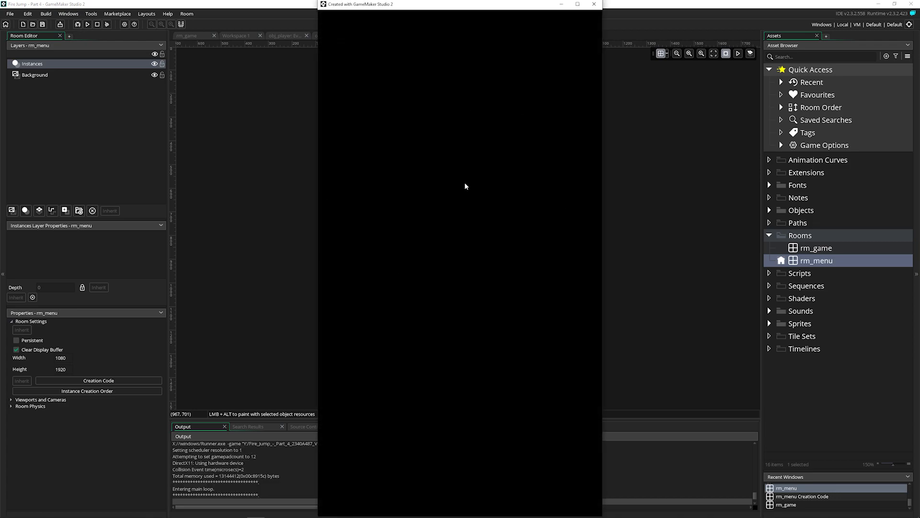
pyautogui.click(594, 4)
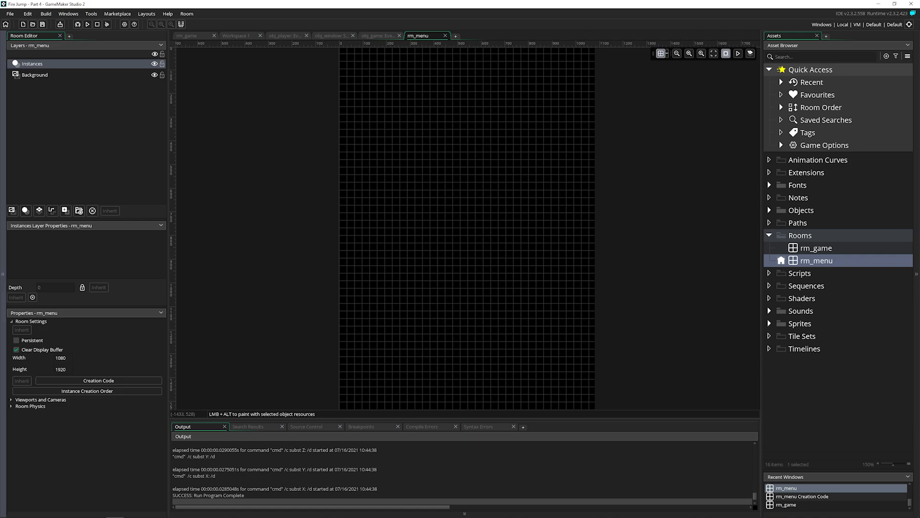
# Create a new sequence in the Sequences folder and name it seq_menu.
pyautogui.click(800, 265)
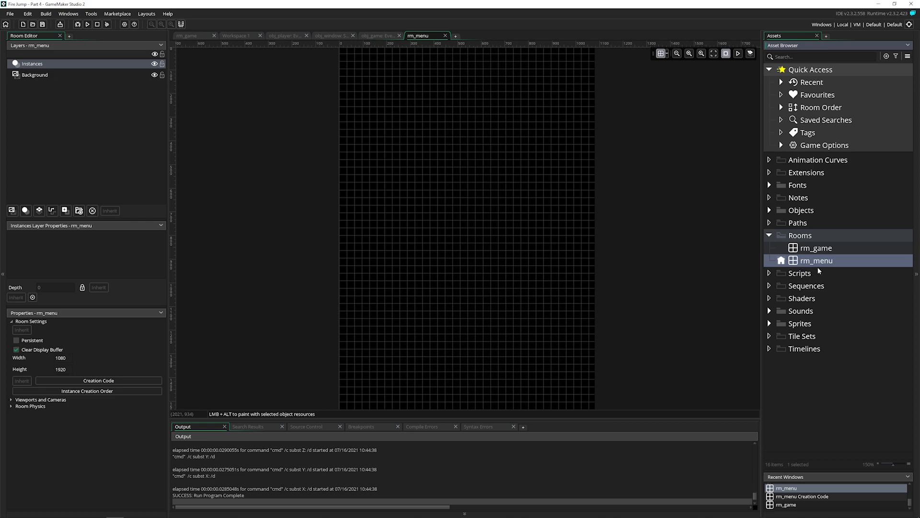
pyautogui.click(805, 286)
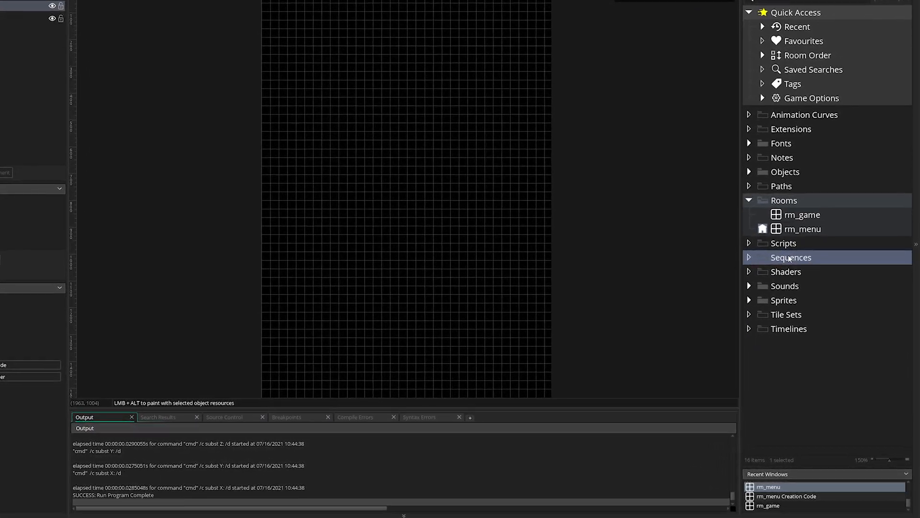
pyautogui.rightClick(805, 286)
pyautogui.moveTo(809, 289)
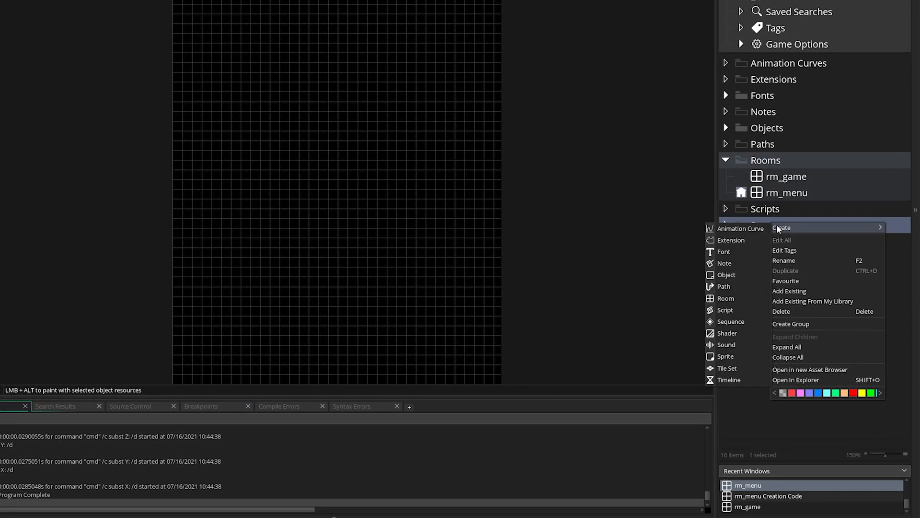
pyautogui.click(724, 323)
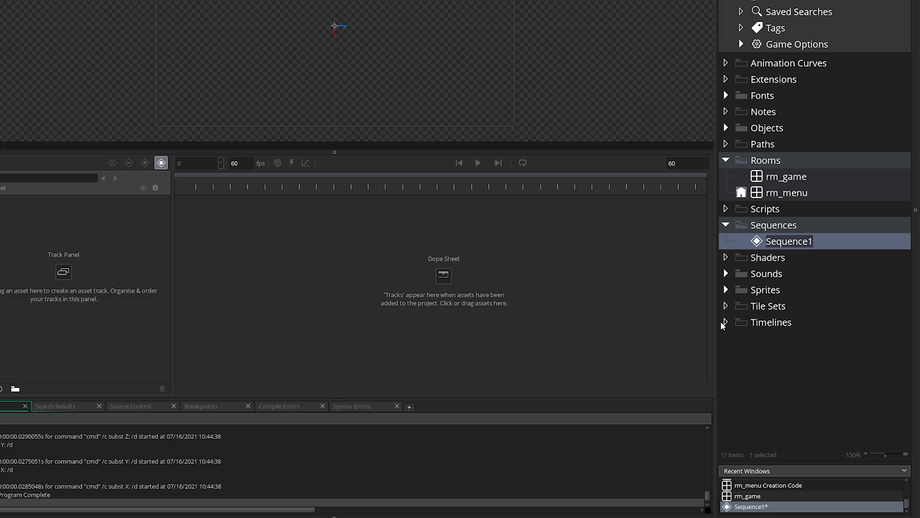
pyautogui.write('seq_')
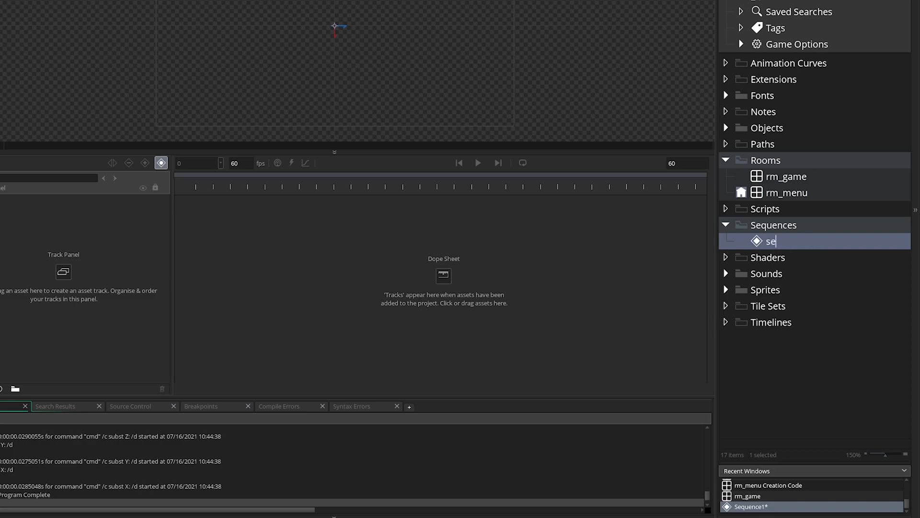
pyautogui.write('menu')
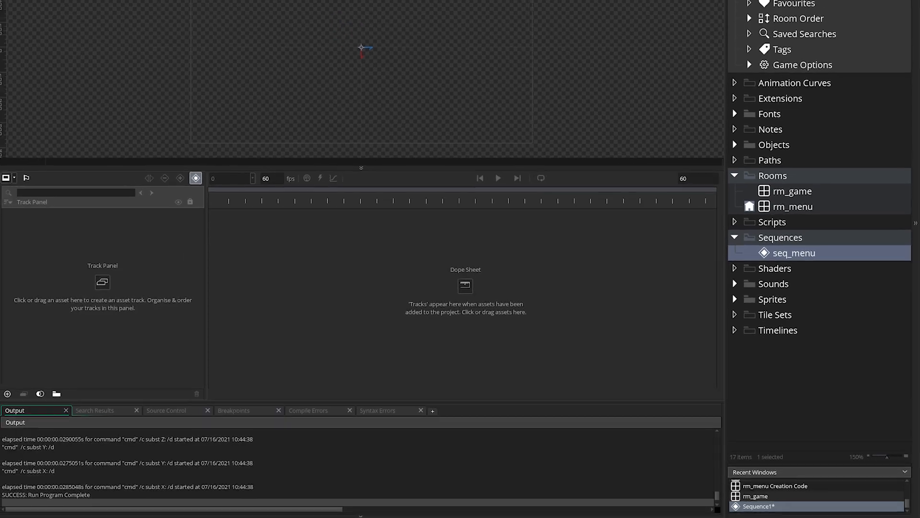
pyautogui.press('F12')
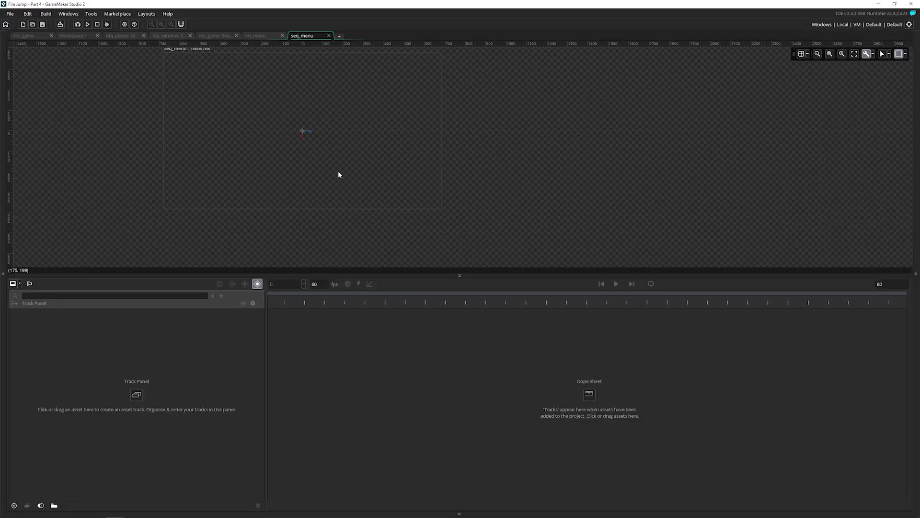
pyautogui.moveTo(305, 132); pyautogui.dragTo(344, 149, button='middle')
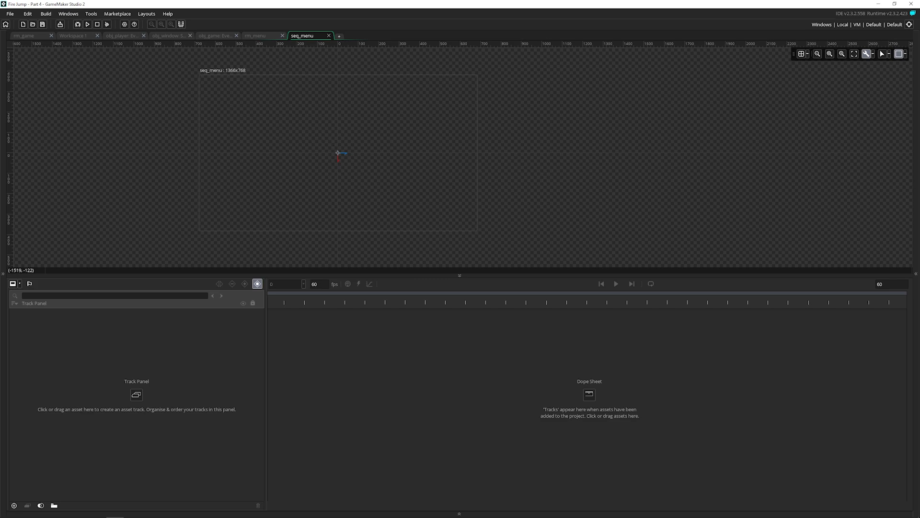
pyautogui.click(854, 54)
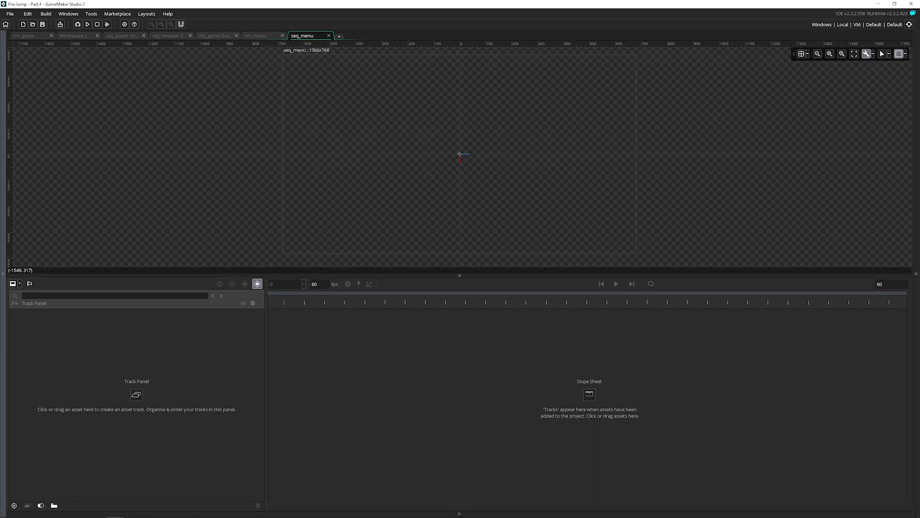
pyautogui.press('F12')
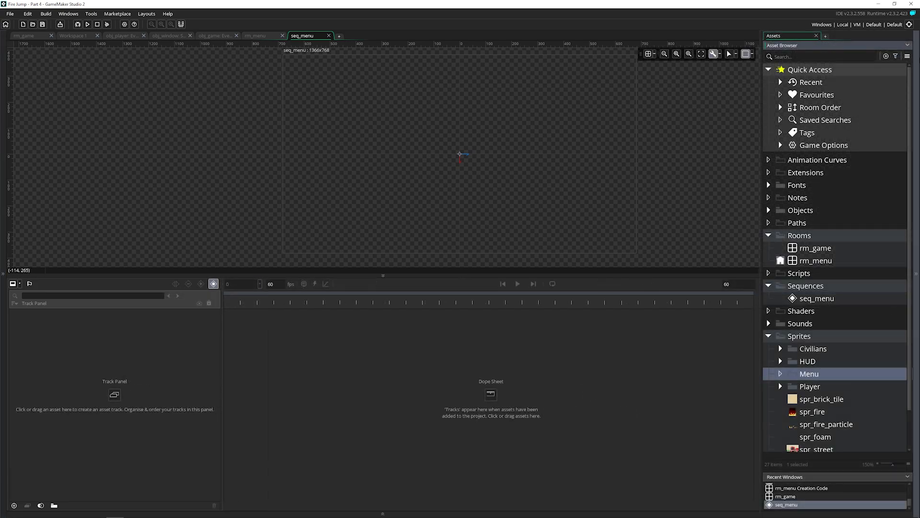
# Create three new sprites at once in the Menu group of the Sprites folder.
pyautogui.click(886, 57)
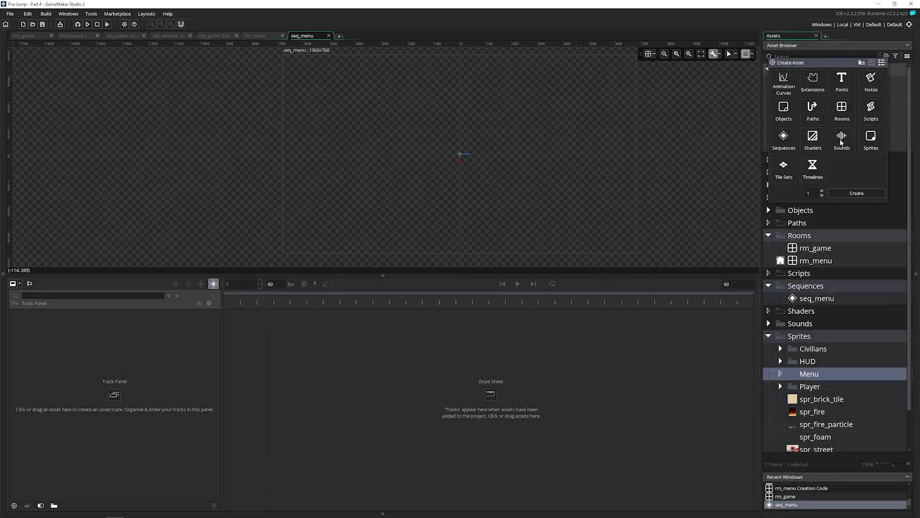
pyautogui.write('3')
pyautogui.click(871, 146)
pyautogui.click(856, 193)
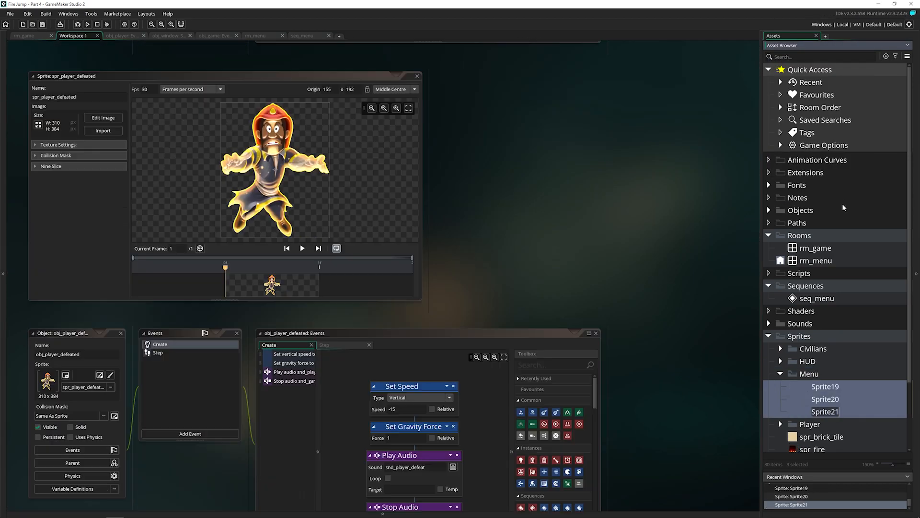
# Import spr_logo.png from the Art Assets UI folder into the first new sprite and name it spr_logo.
pyautogui.scroll(9, 238, 228)
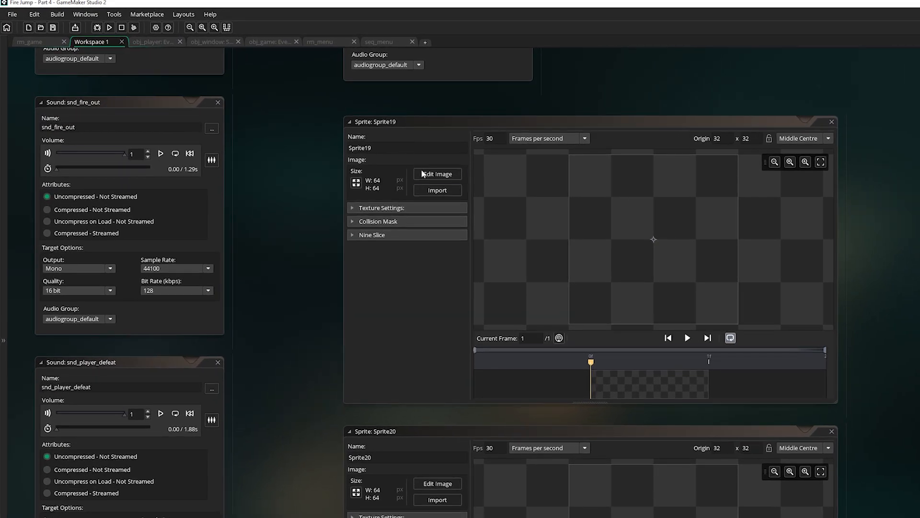
pyautogui.click(335, 155)
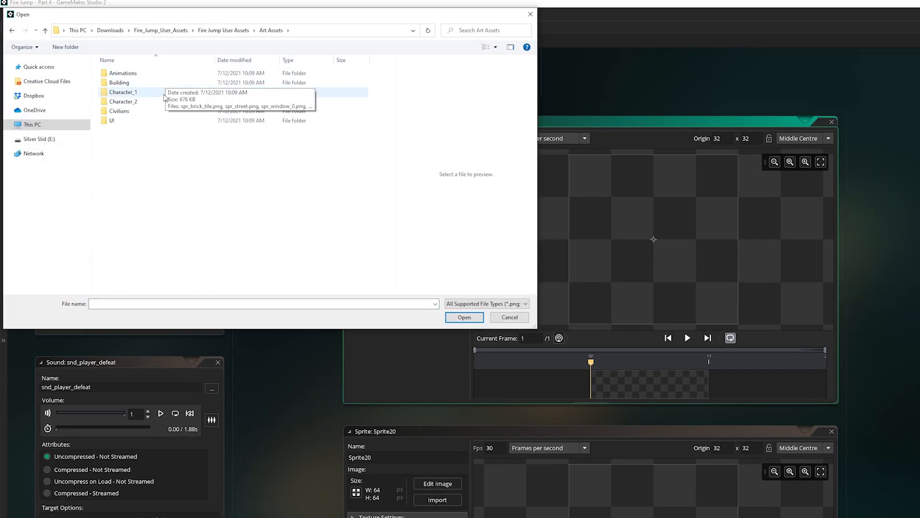
pyautogui.doubleClick(148, 123)
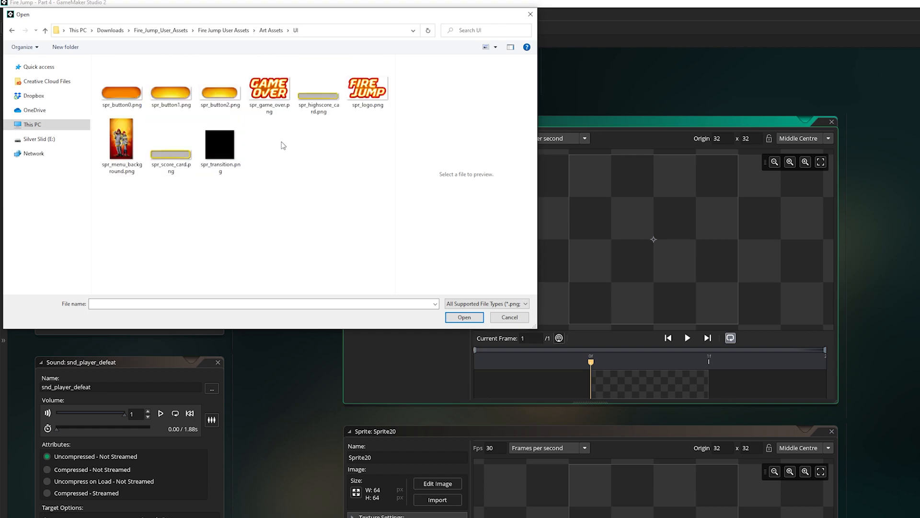
pyautogui.click(381, 106)
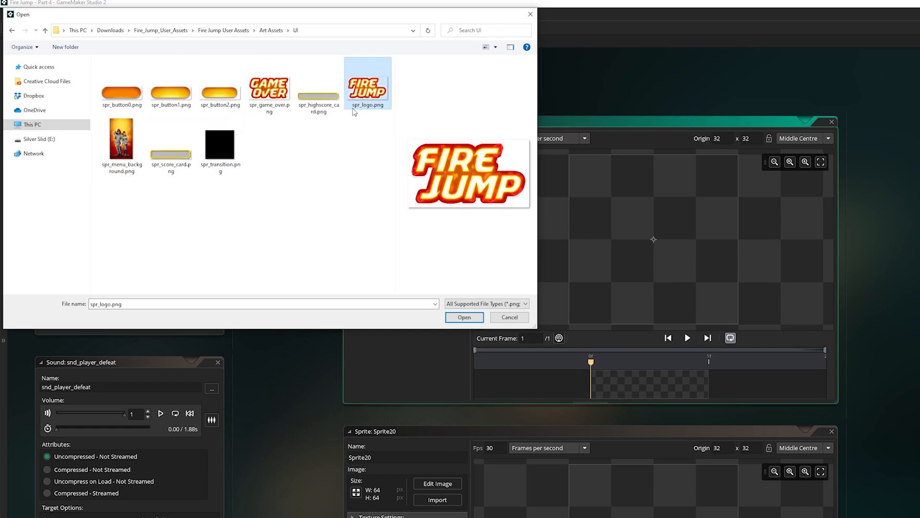
pyautogui.click(464, 318)
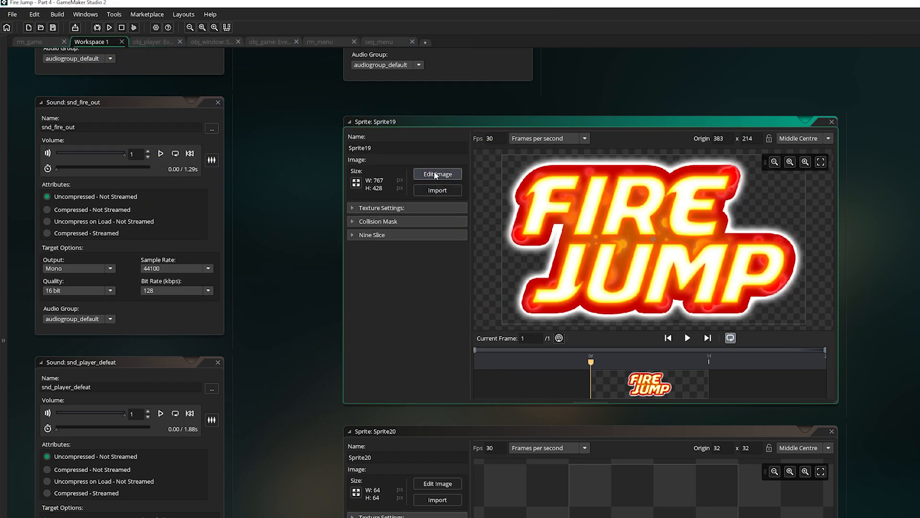
pyautogui.write('spr_logo')
# Import spr_button0.png, spr_button1.png and spr_button2.png as frames of the second new sprite and name it spr_button.
pyautogui.scroll(-5, 877, 278)
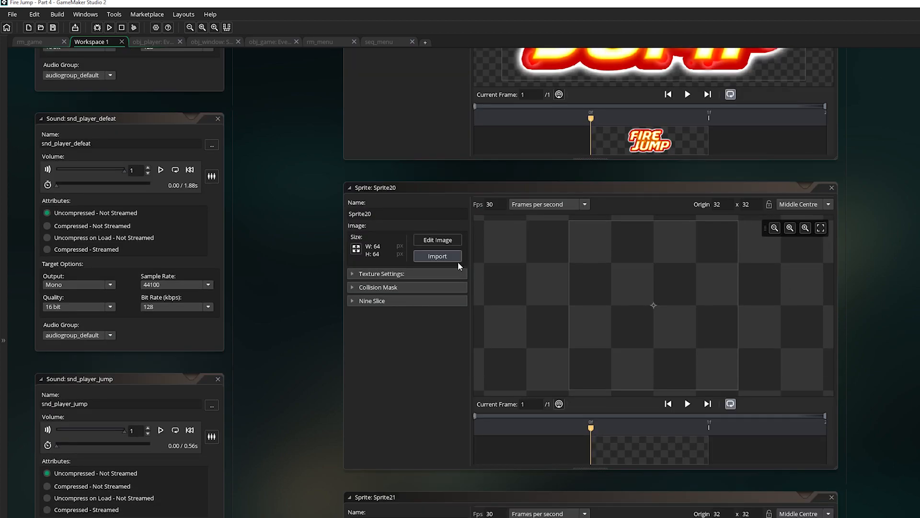
pyautogui.click(437, 256)
pyautogui.click(122, 91)
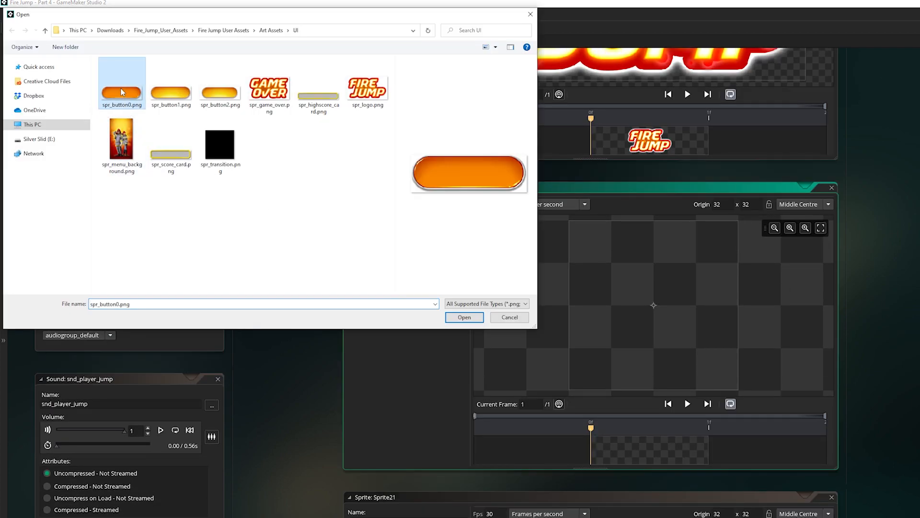
pyautogui.keyDown('shift'); pyautogui.click(212, 91); pyautogui.keyUp('shift')
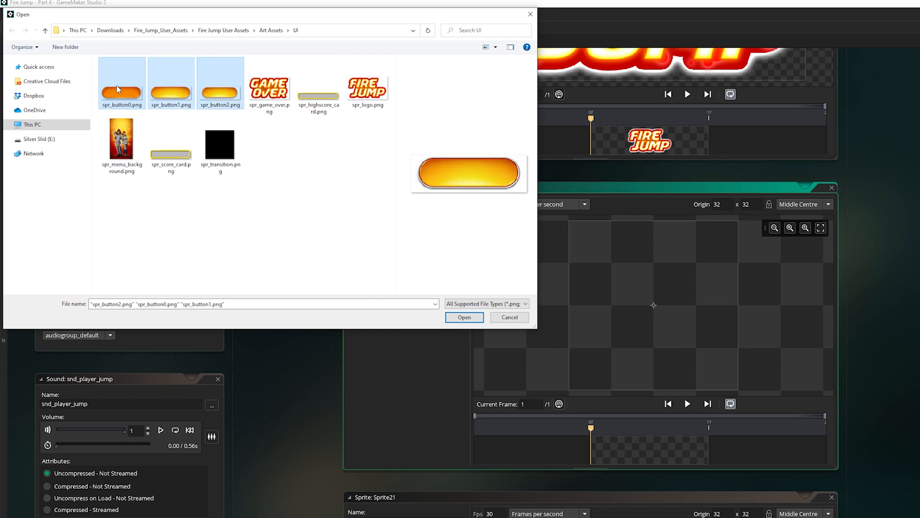
pyautogui.click(463, 318)
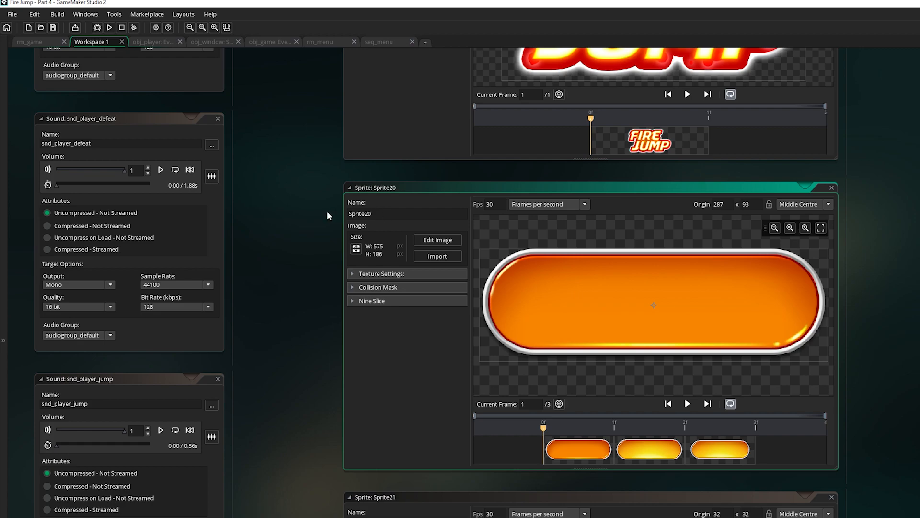
pyautogui.click(349, 214)
pyautogui.hotkey('ctrl', 'a')
pyautogui.write('spr_button')
pyautogui.press('Return')
# Look through the three frames of spr_button and set its speed to 0 frames per second.
pyautogui.click(651, 446)
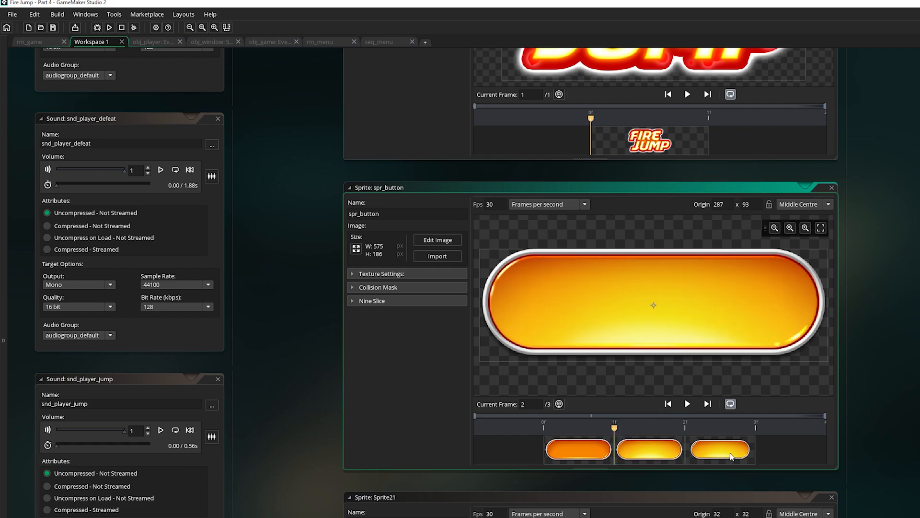
pyautogui.click(733, 456)
pyautogui.click(538, 453)
pyautogui.click(637, 443)
pyautogui.click(711, 451)
pyautogui.click(590, 453)
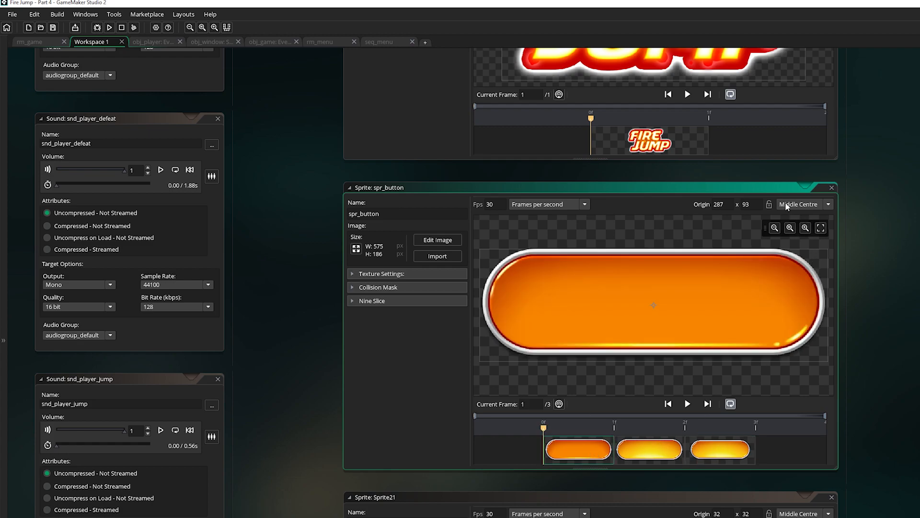
pyautogui.doubleClick(503, 204)
pyautogui.write('0')
pyautogui.click(873, 280)
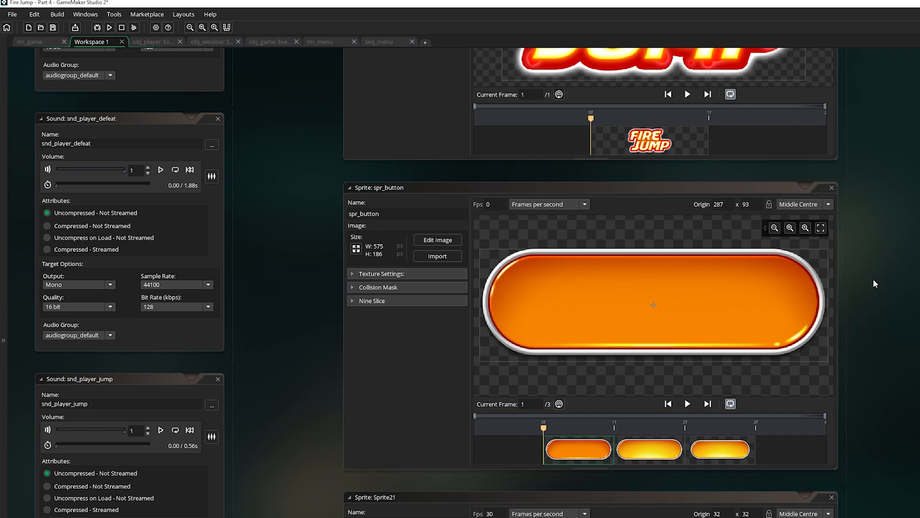
# Import spr_menu_background.png from the UI folder into the third new sprite.
pyautogui.scroll(-6, 868, 276)
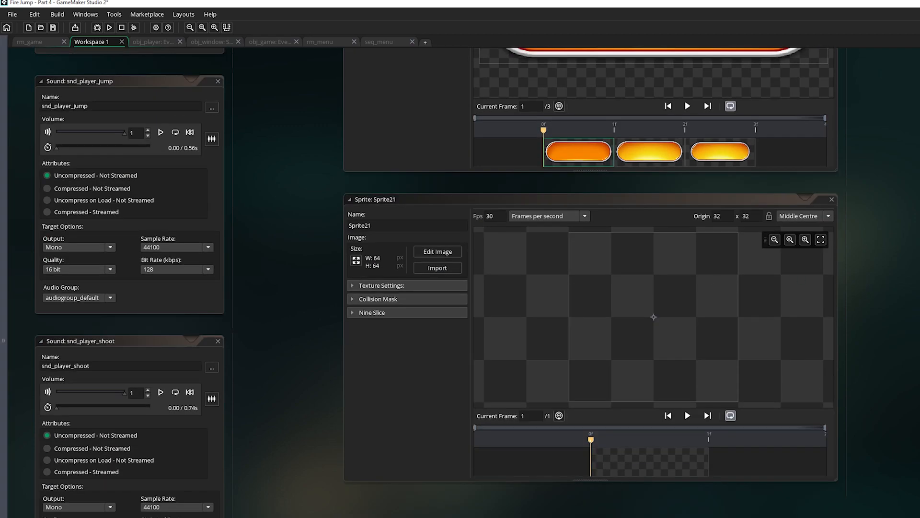
pyautogui.click(437, 267)
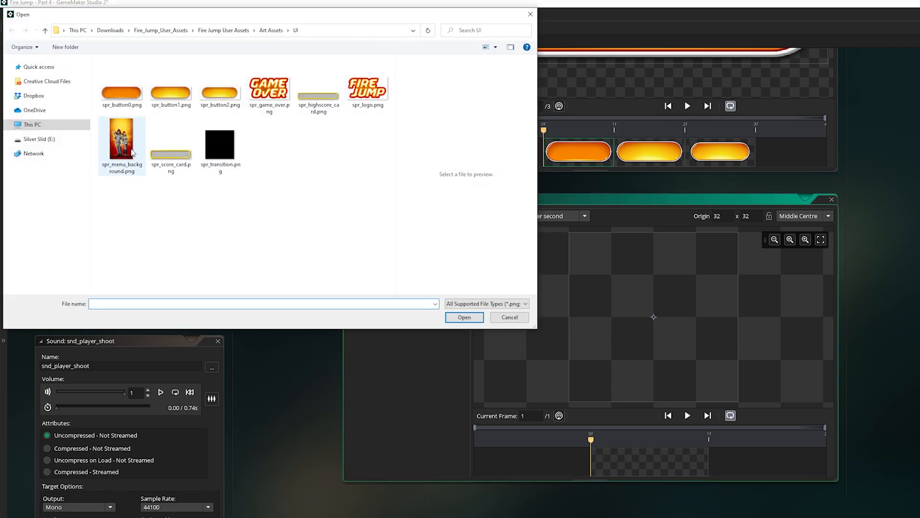
pyautogui.click(131, 151)
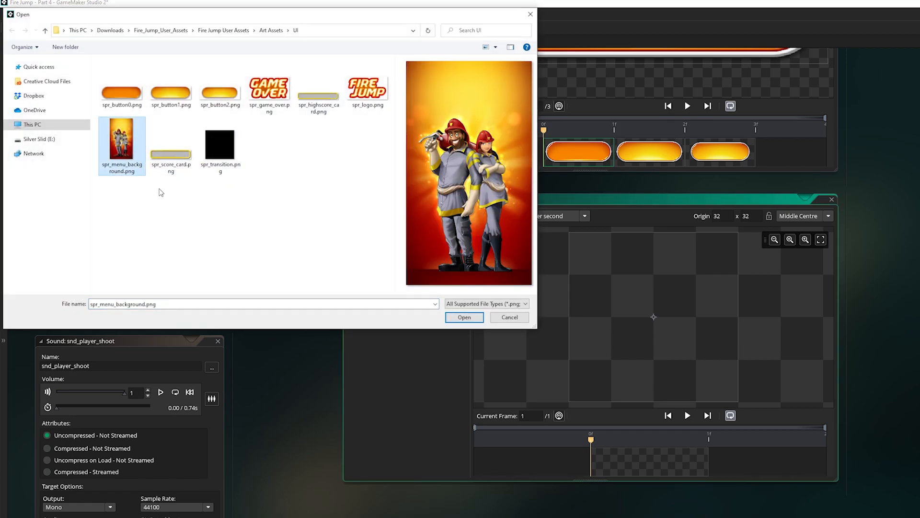
pyautogui.click(465, 318)
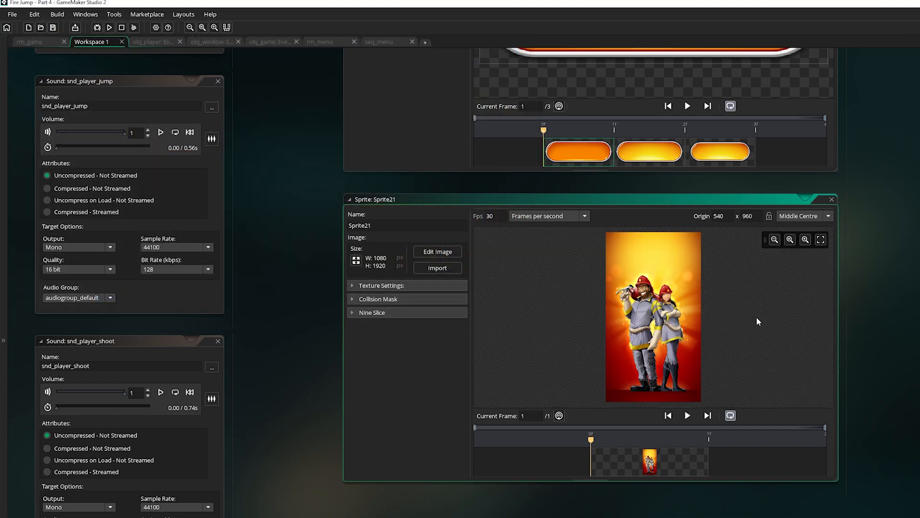
# Name the background sprite spr_menu_background and set its origin to Top Left.
pyautogui.doubleClick(362, 226)
pyautogui.write('spr_menu_background')
pyautogui.press('Return')
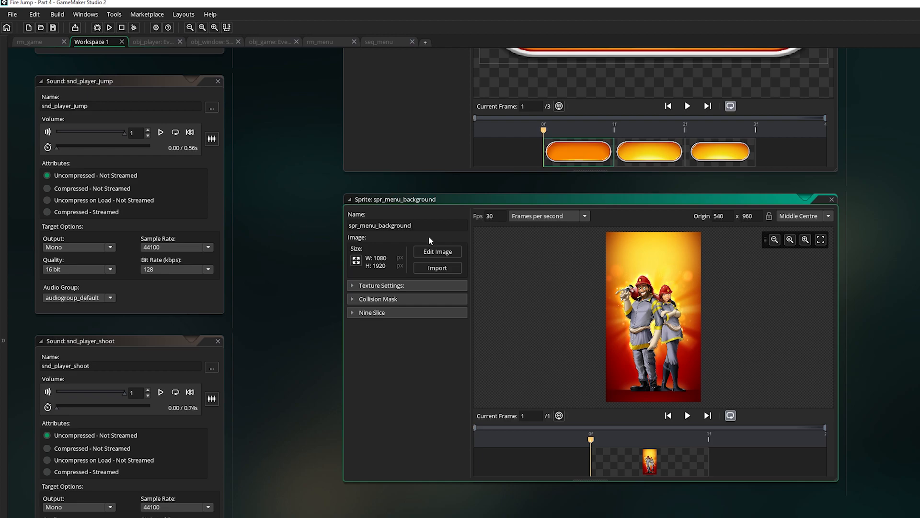
pyautogui.click(791, 221)
pyautogui.click(799, 230)
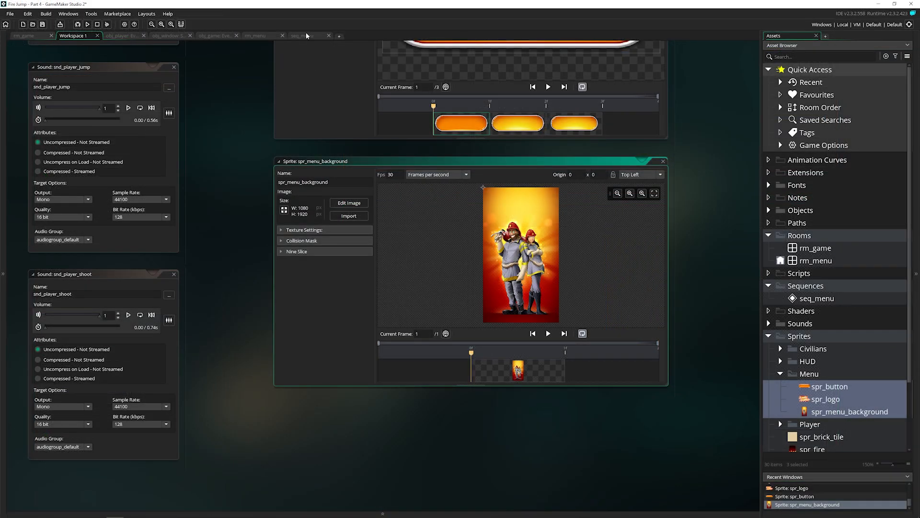
# In seq_menu, set the sequence length to 120 frames and the canvas size to 1080 wide by 1920 high.
pyautogui.click(304, 34)
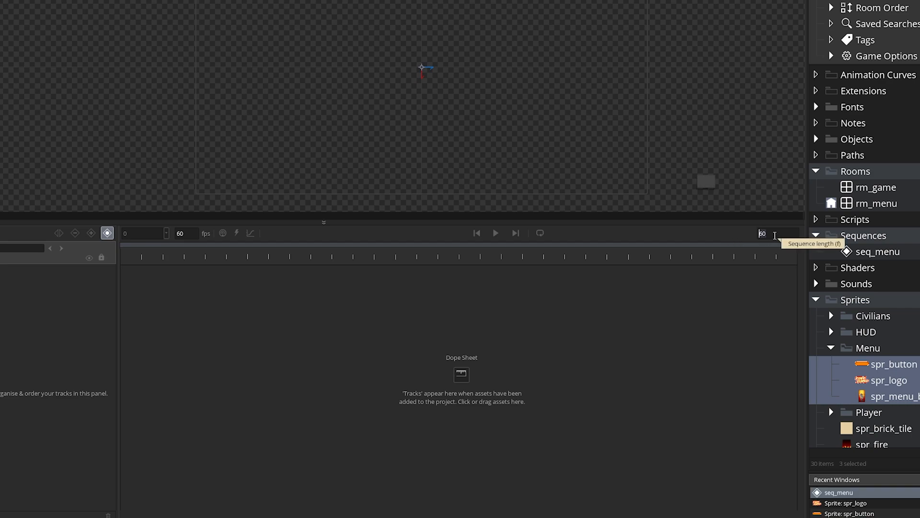
pyautogui.write('120')
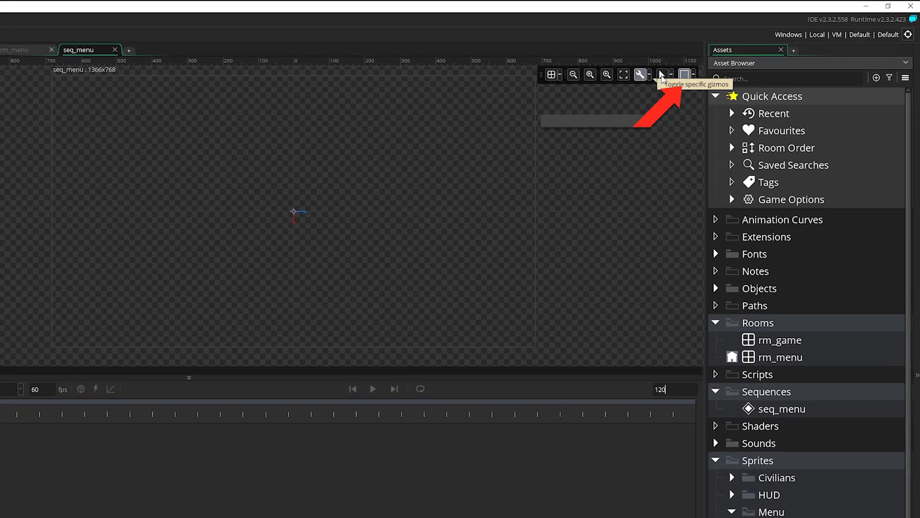
pyautogui.click(694, 75)
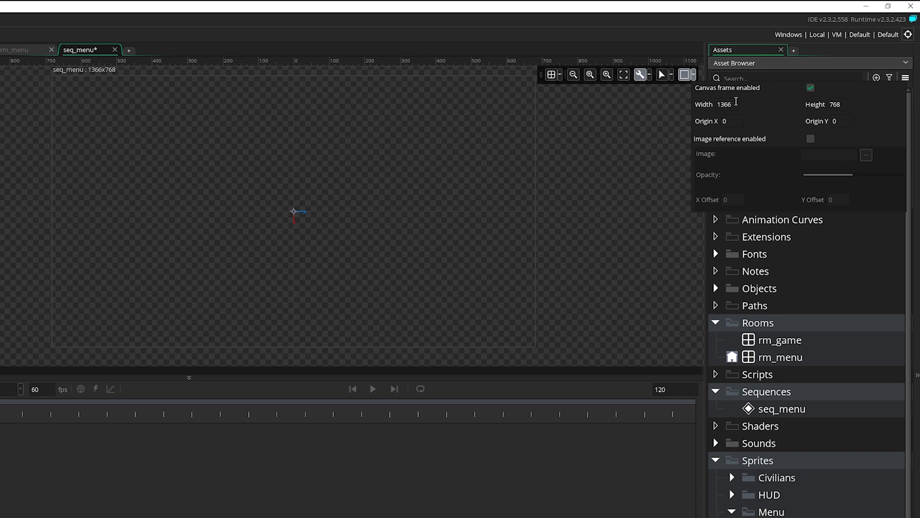
pyautogui.moveTo(733, 102); pyautogui.dragTo(704, 113)
pyautogui.write('1080')
pyautogui.press('Tab')
pyautogui.write('1920')
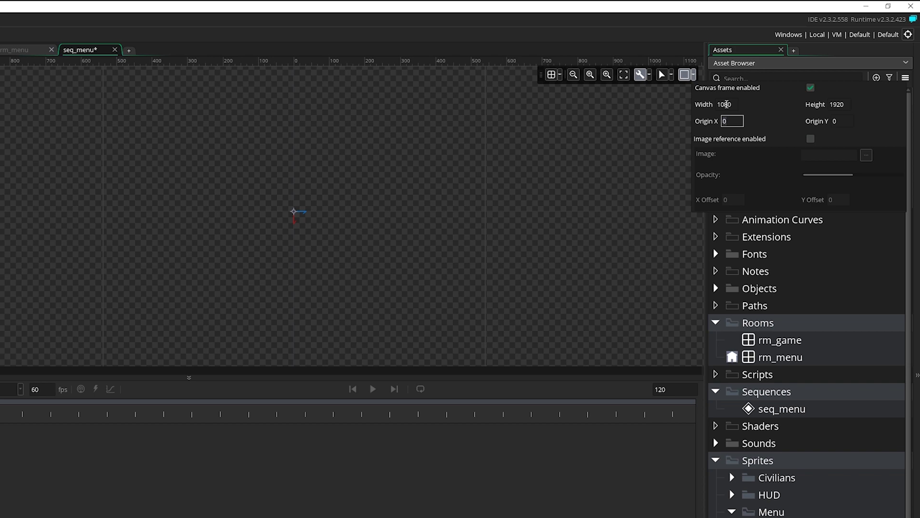
# Set the canvas frame origin of seq_menu to X -540 and Y -960.
pyautogui.scroll(-3, 479, 179)
pyautogui.moveTo(480, 167); pyautogui.dragTo(418, 178, button='middle')
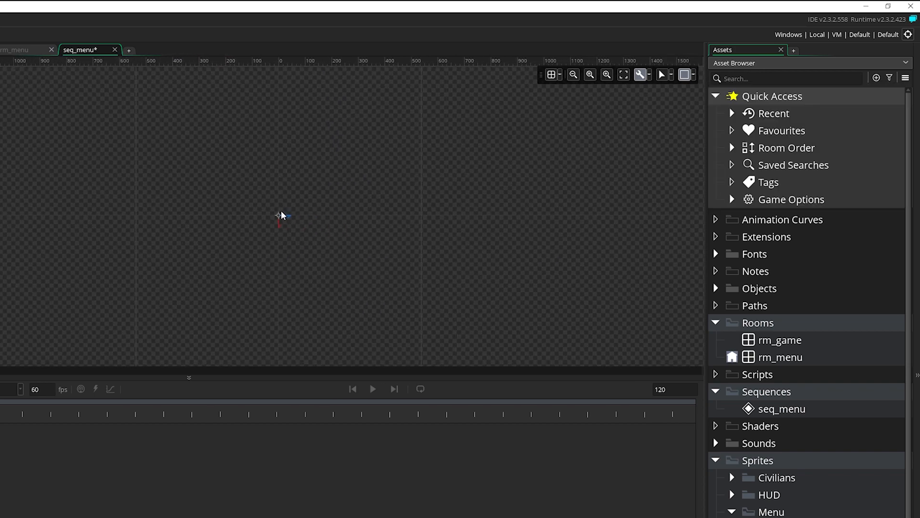
pyautogui.click(694, 74)
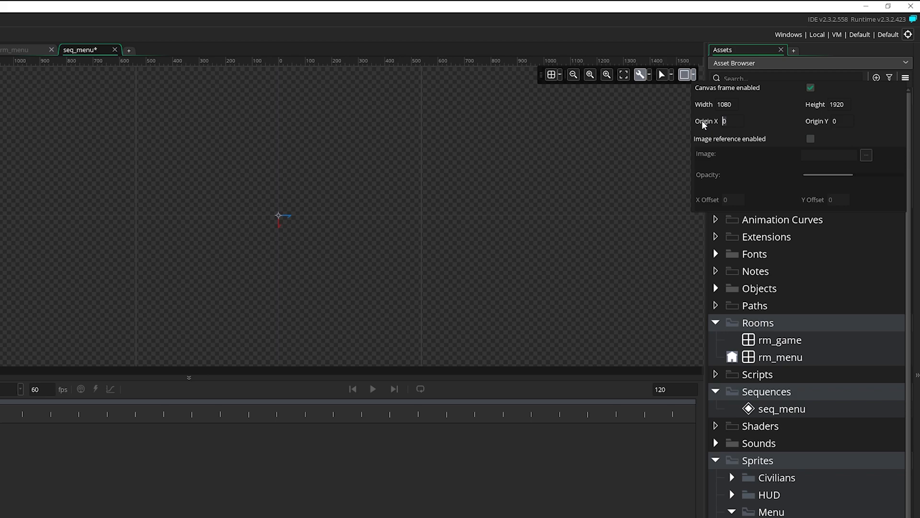
pyautogui.write('-540')
pyautogui.press('Tab')
pyautogui.write('-960')
pyautogui.press('Tab')
pyautogui.click(243, 142)
pyautogui.scroll(3, 244, 202)
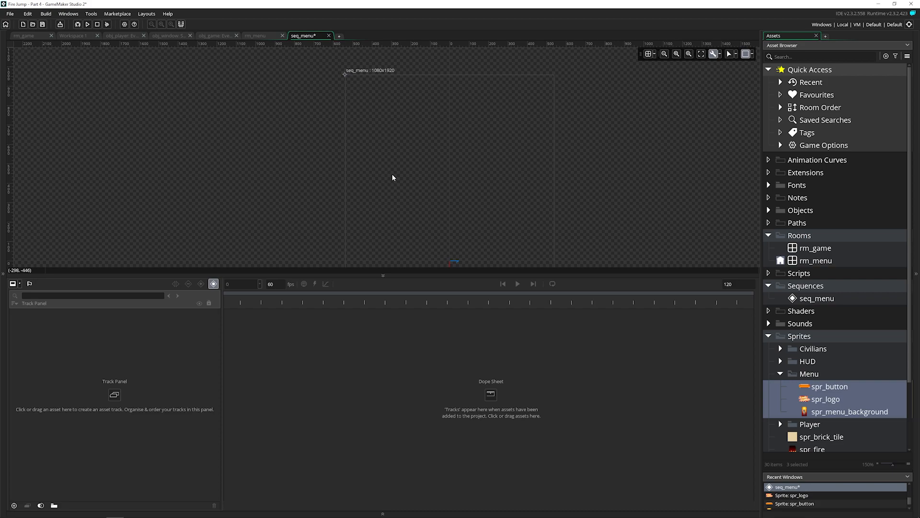
# Place spr_logo centred in the upper canvas at about (-0.5, -621) and extend its clip from frame 0 to frame 120.
pyautogui.click(810, 401)
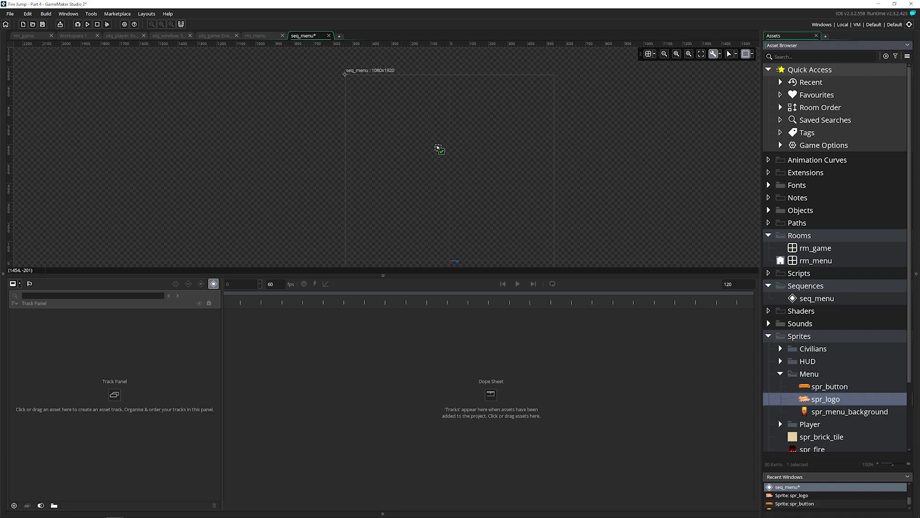
pyautogui.moveTo(825, 398); pyautogui.dragTo(453, 136)
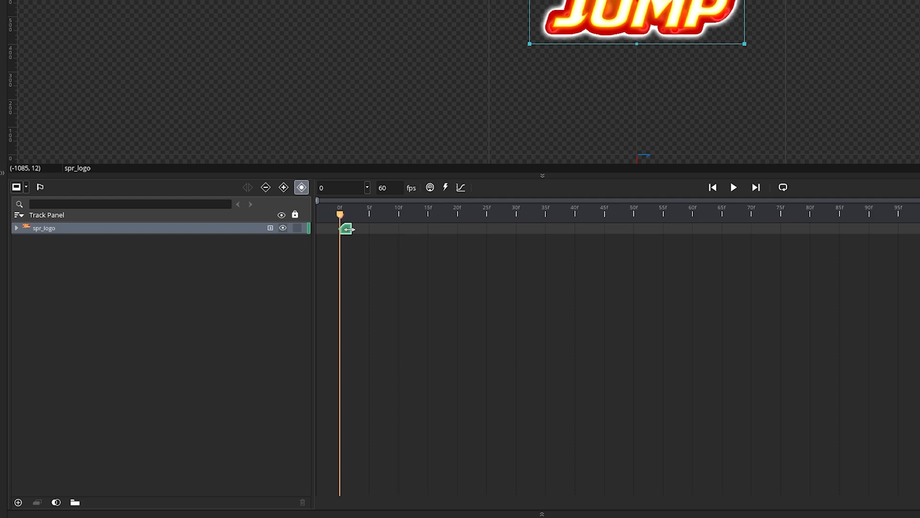
pyautogui.moveTo(340, 214)
pyautogui.mouseDown()
pyautogui.moveTo(355, 215)
pyautogui.moveTo(340, 214)
pyautogui.mouseUp()
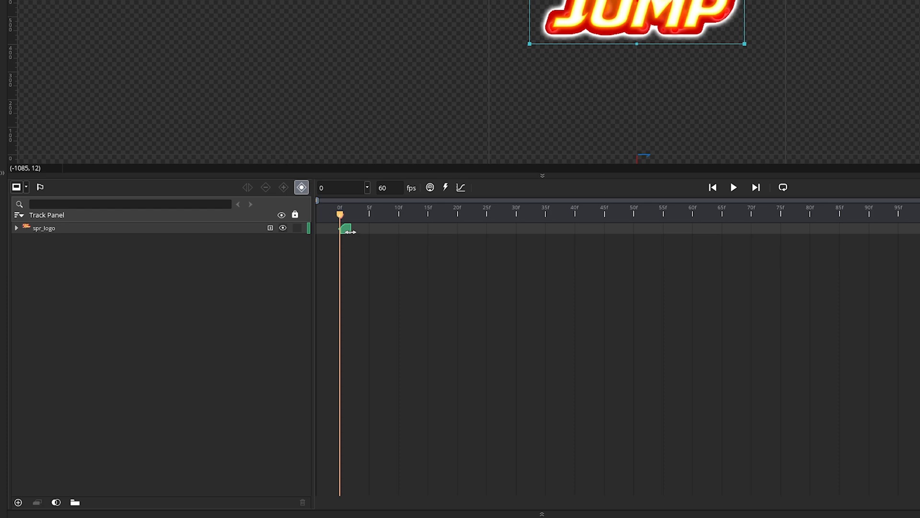
pyautogui.click(351, 228)
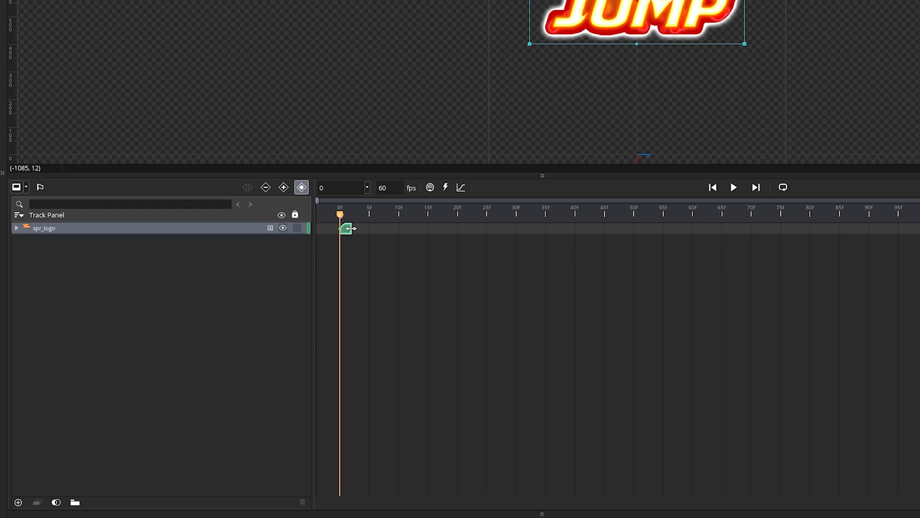
pyautogui.moveTo(352, 228); pyautogui.dragTo(919, 235)
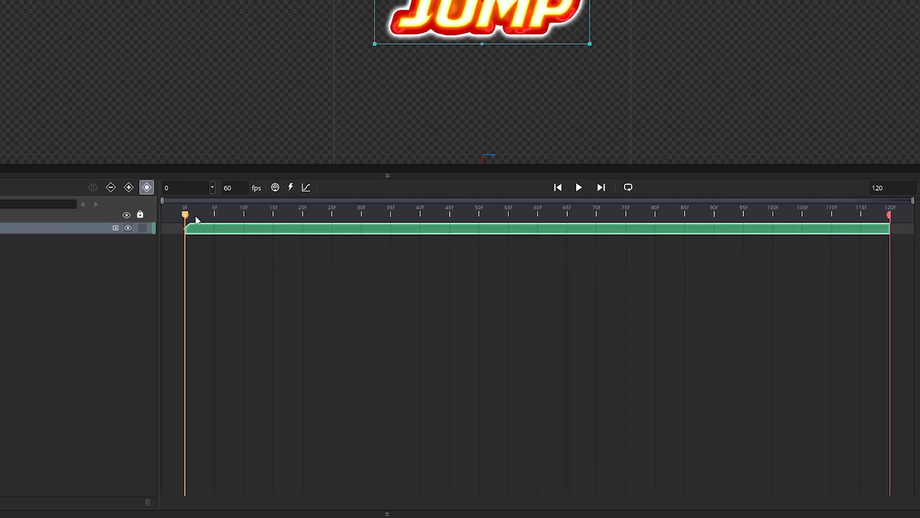
pyautogui.moveTo(187, 216)
pyautogui.mouseDown()
pyautogui.moveTo(714, 209)
pyautogui.moveTo(814, 197)
pyautogui.moveTo(867, 207)
pyautogui.moveTo(194, 205)
pyautogui.moveTo(186, 205)
pyautogui.moveTo(203, 216)
pyautogui.moveTo(274, 215)
pyautogui.moveTo(185, 215)
pyautogui.mouseUp()
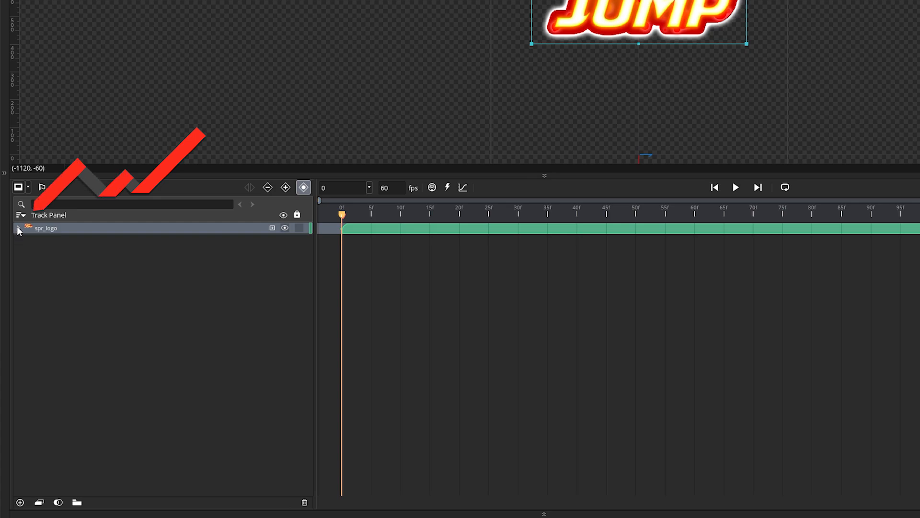
# Expand the spr_logo track and record keyframes for its origin, position, rotation and scale at frame 0.
pyautogui.click(19, 228)
pyautogui.click(100, 239)
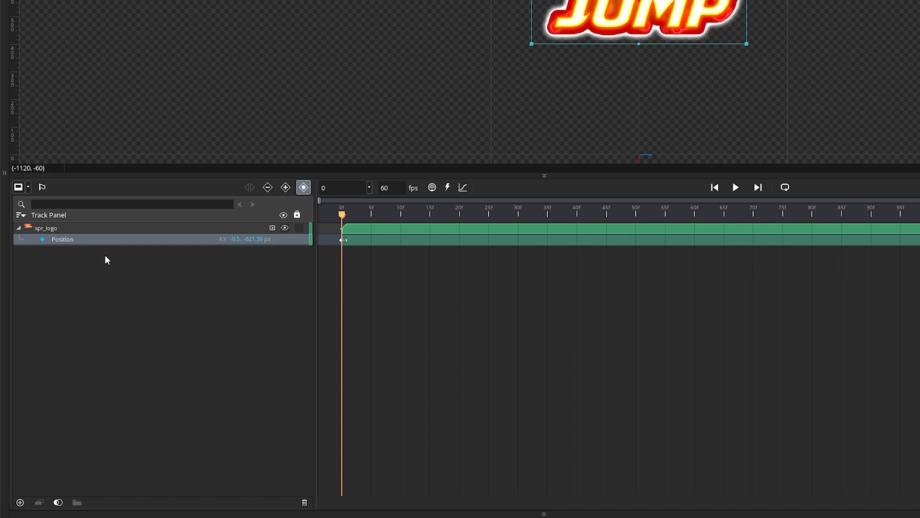
pyautogui.click(273, 228)
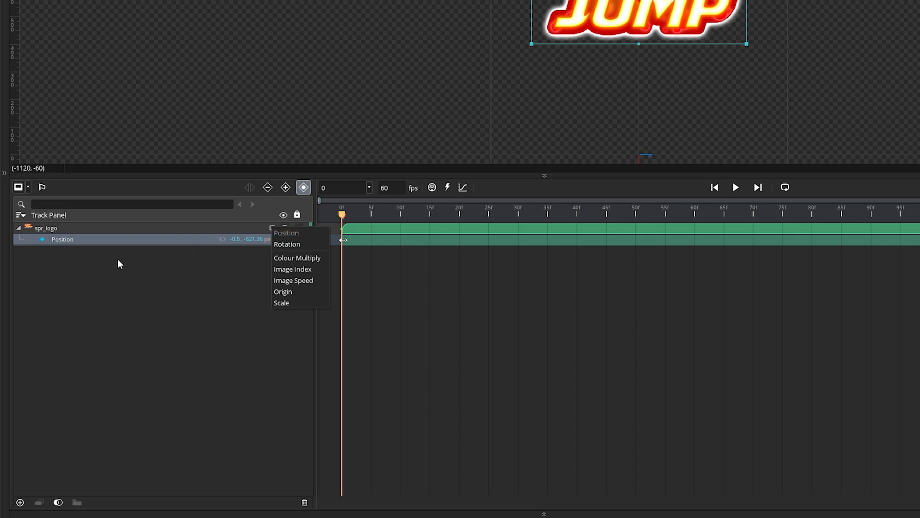
pyautogui.click(84, 228)
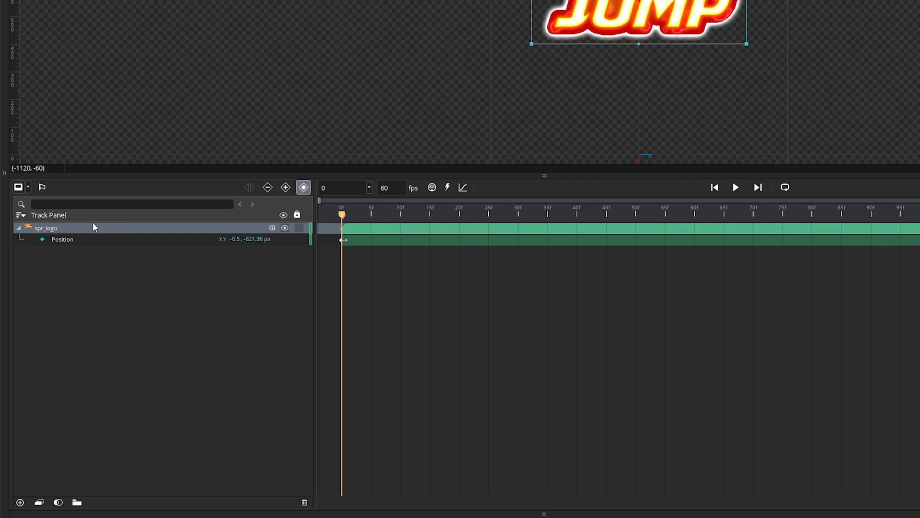
pyautogui.click(285, 188)
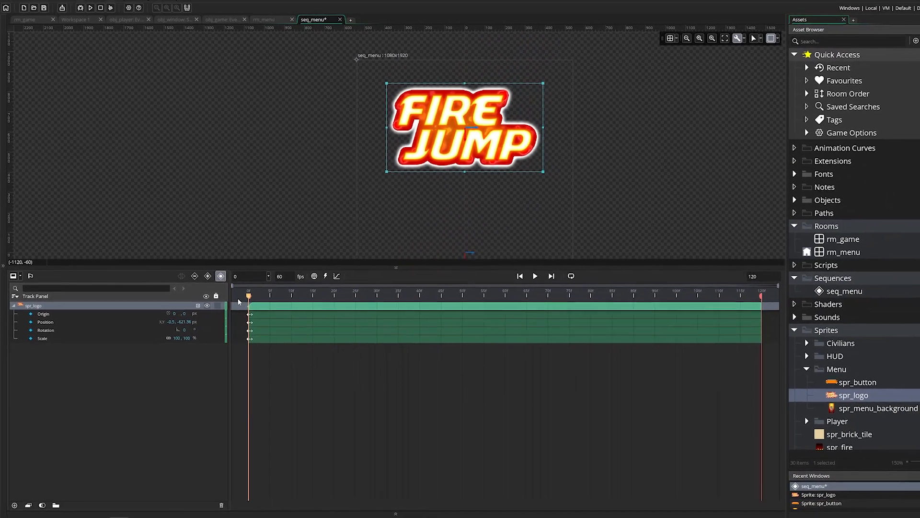
# Scale spr_logo down at frame 0 to about 18 by 15 percent and reposition it at about (0, -735).
pyautogui.moveTo(249, 296); pyautogui.dragTo(740, 303)
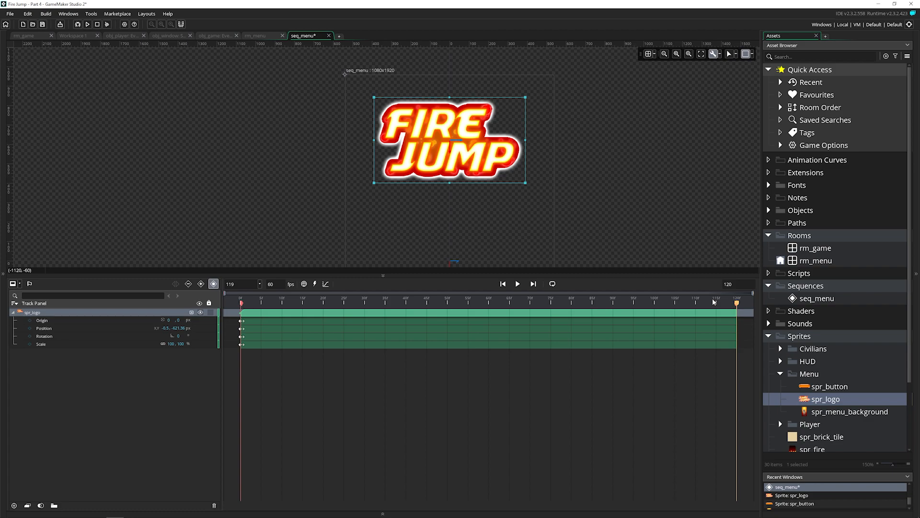
pyautogui.moveTo(737, 302); pyautogui.dragTo(238, 309)
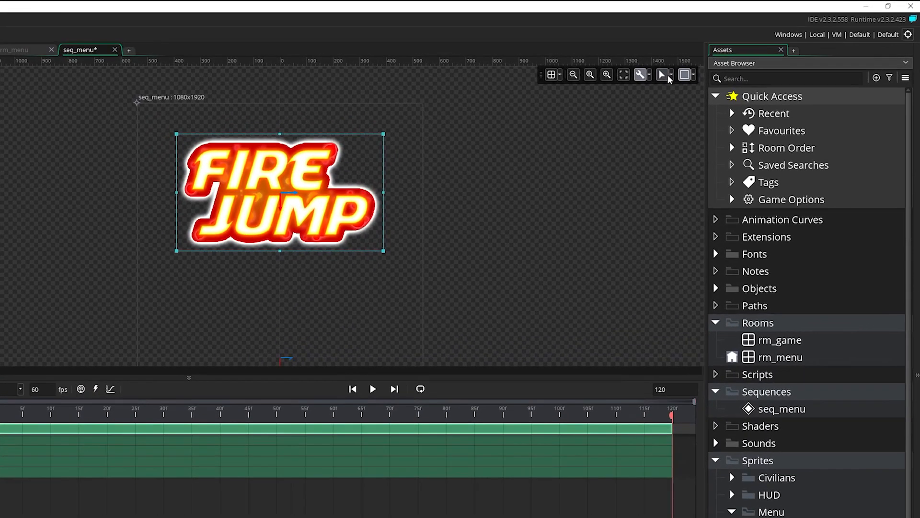
pyautogui.click(672, 75)
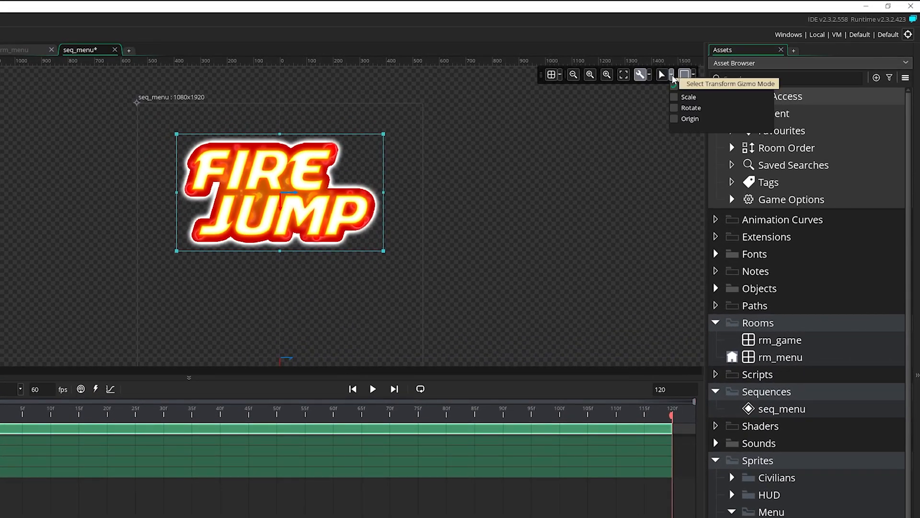
pyautogui.click(689, 97)
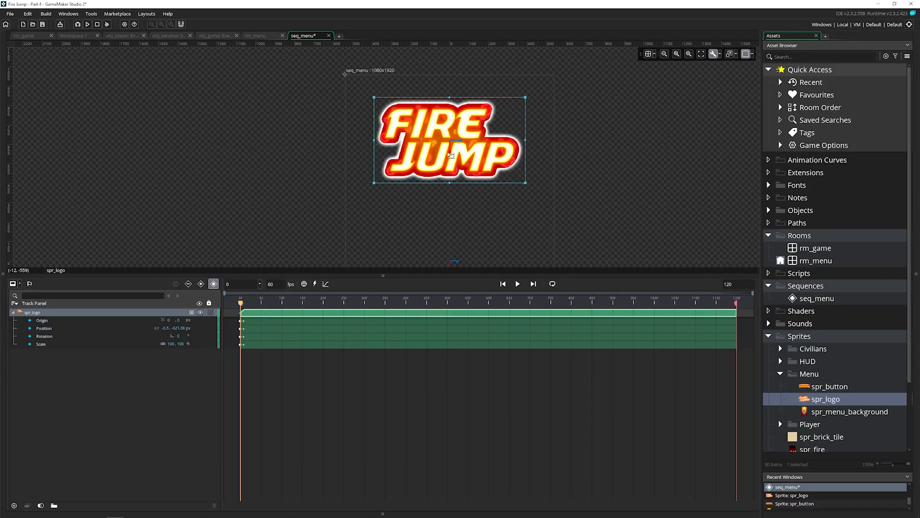
pyautogui.moveTo(461, 143); pyautogui.dragTo(451, 144)
pyautogui.moveTo(447, 143); pyautogui.dragTo(444, 144)
pyautogui.moveTo(484, 182); pyautogui.dragTo(486, 157)
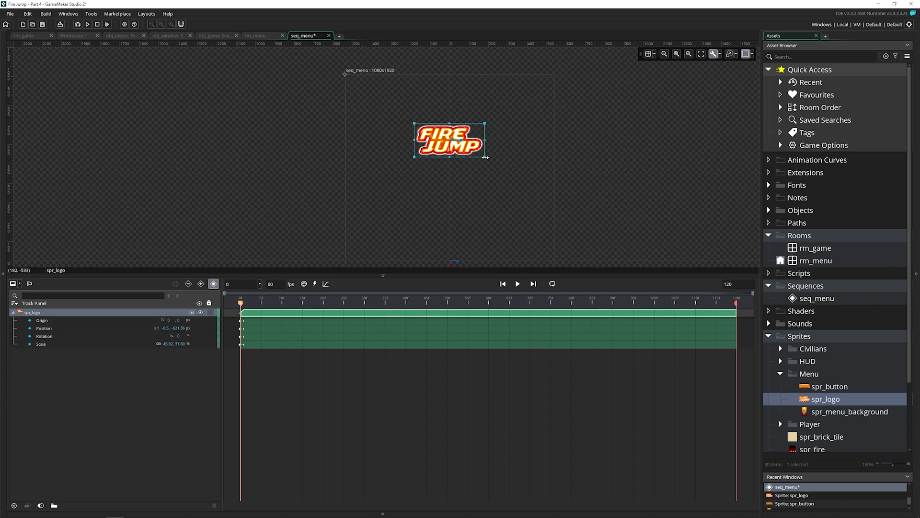
pyautogui.moveTo(486, 157); pyautogui.dragTo(464, 156)
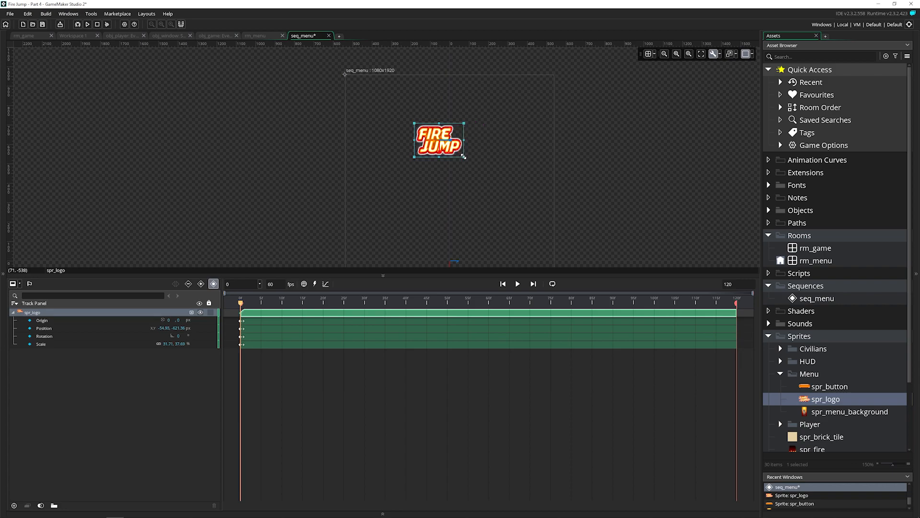
pyautogui.moveTo(465, 157); pyautogui.dragTo(436, 135)
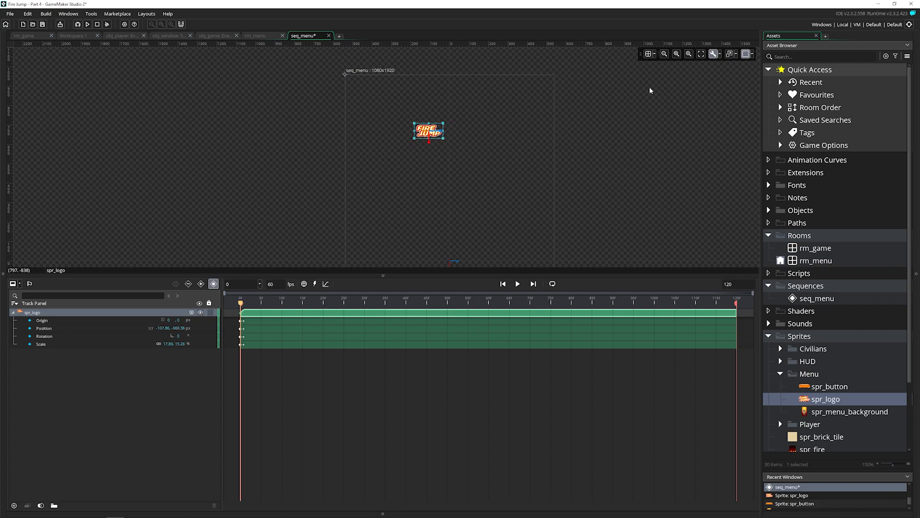
pyautogui.moveTo(436, 135); pyautogui.dragTo(458, 121)
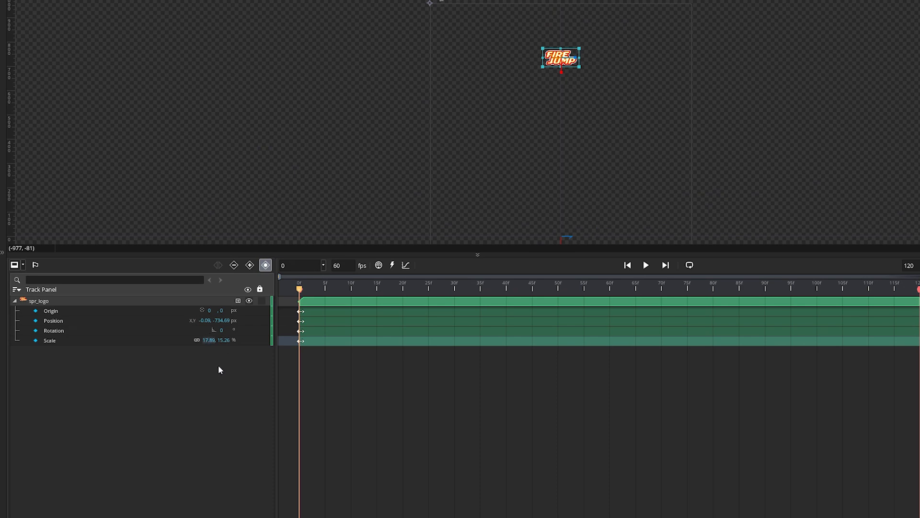
# Set the logo's scale keyframe at frame 0 to exactly 15 by 15 percent.
pyautogui.write('15')
pyautogui.press('Tab')
pyautogui.write('15')
pyautogui.press('Return')
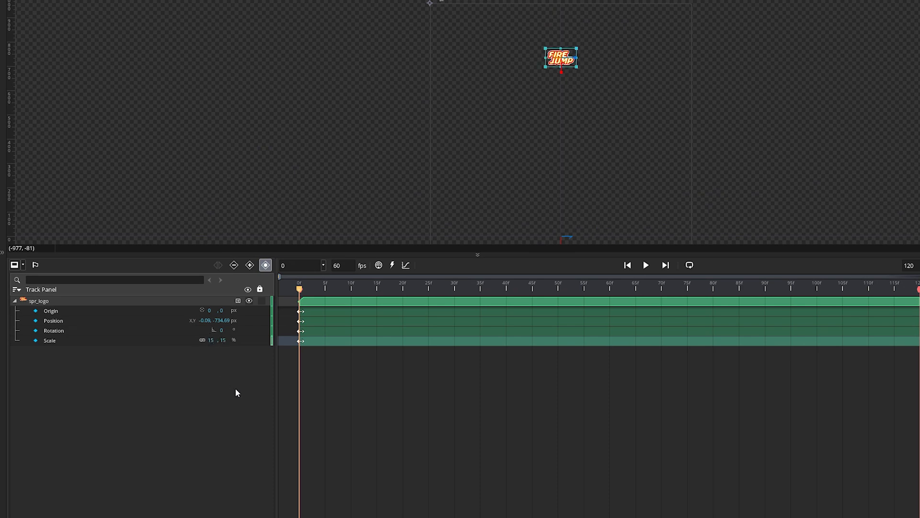
pyautogui.click(209, 354)
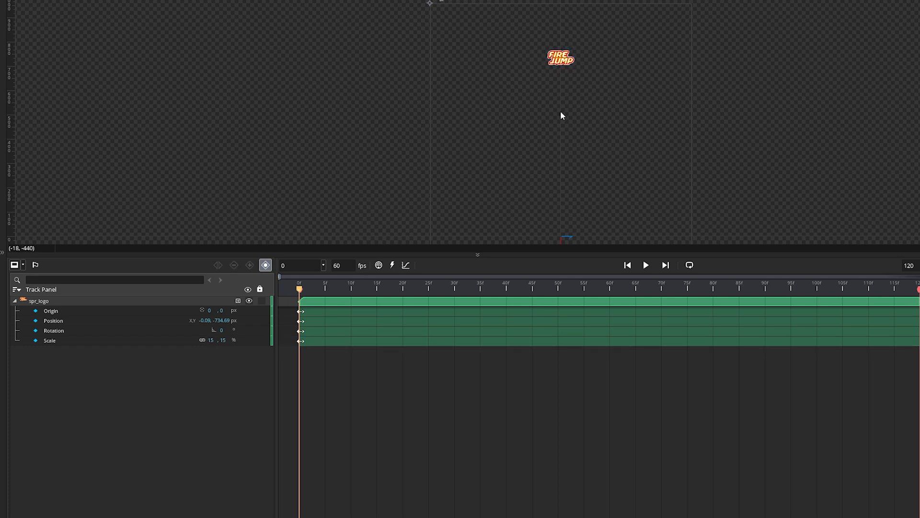
# Record a second scale keyframe for the logo at frame 119 with a scale of 100 by 100 percent.
pyautogui.click(266, 266)
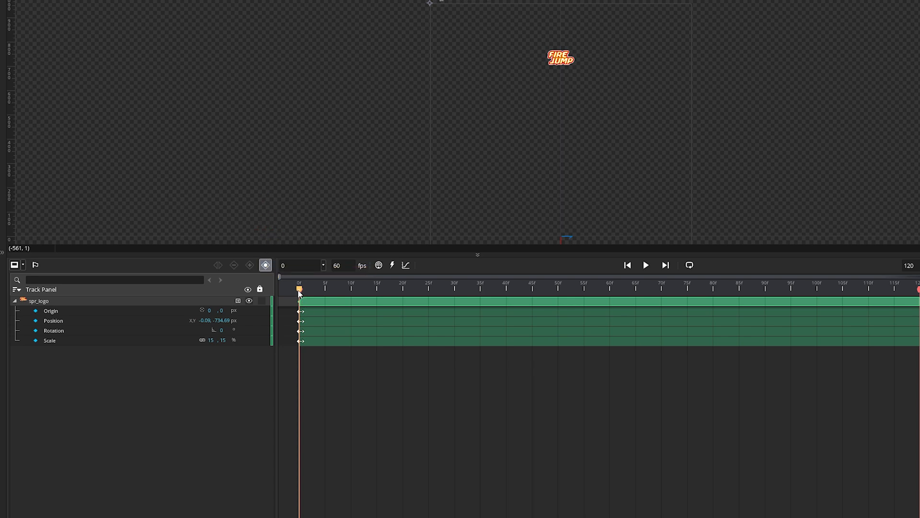
pyautogui.moveTo(300, 289); pyautogui.dragTo(918, 289)
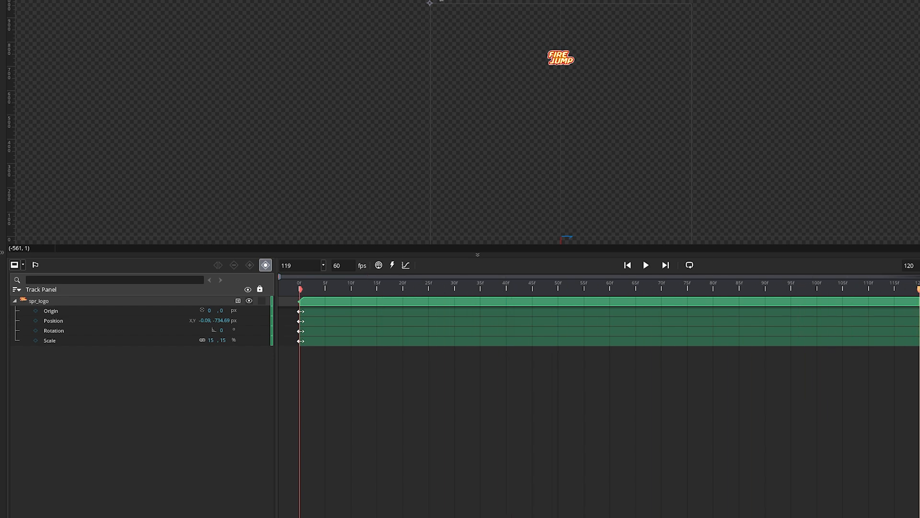
pyautogui.doubleClick(212, 340)
pyautogui.write('100')
pyautogui.press('Tab')
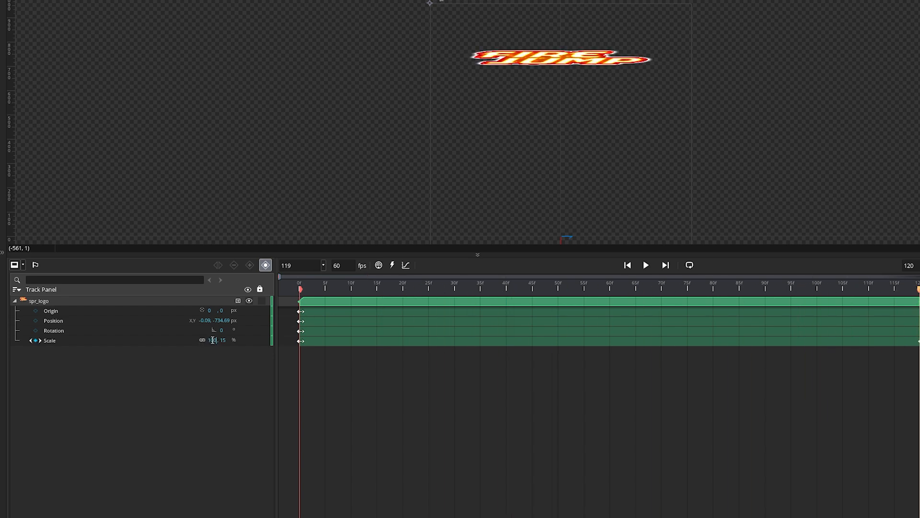
pyautogui.write('100')
pyautogui.press('Return')
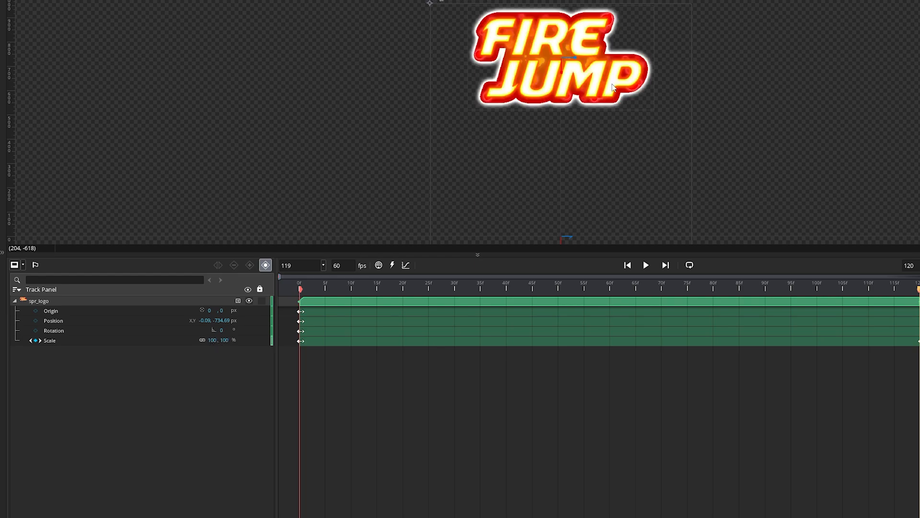
# Select the logo and preview its scaling animation from frame 0.
pyautogui.click(594, 82)
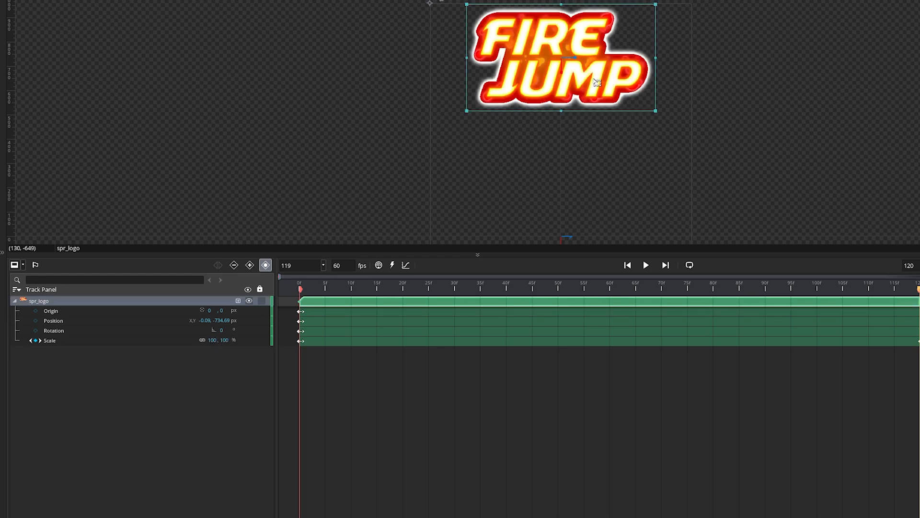
pyautogui.moveTo(726, 303); pyautogui.dragTo(241, 302)
pyautogui.click(518, 284)
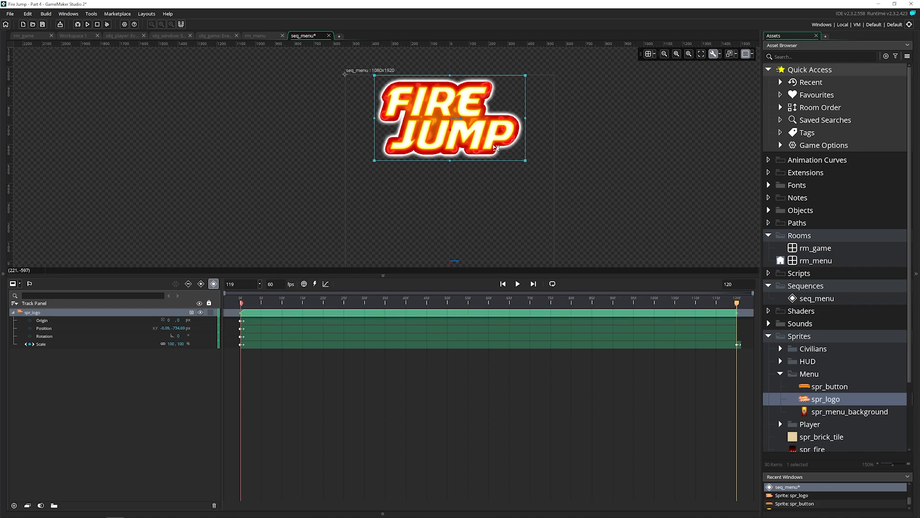
# Convert the logo's Scale track from keyframes to an editable animation curve and play the sequence.
pyautogui.click(53, 345)
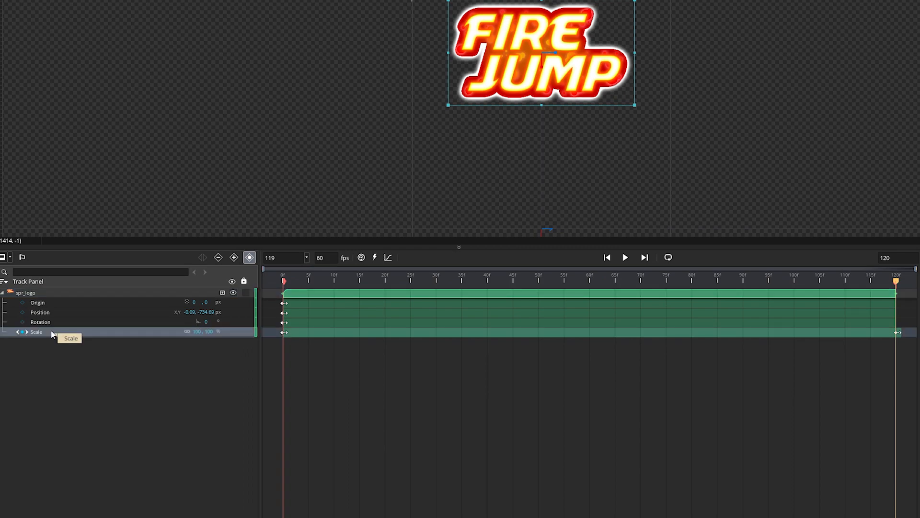
pyautogui.click(388, 258)
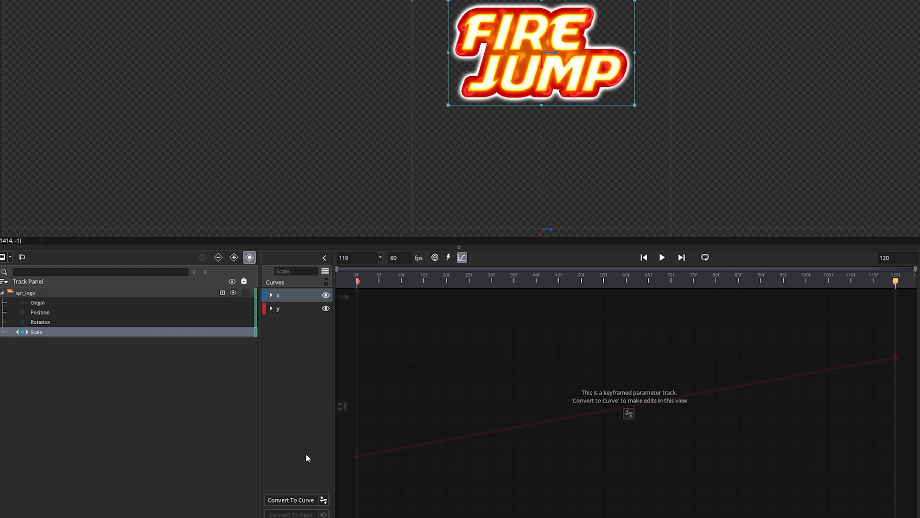
pyautogui.click(301, 499)
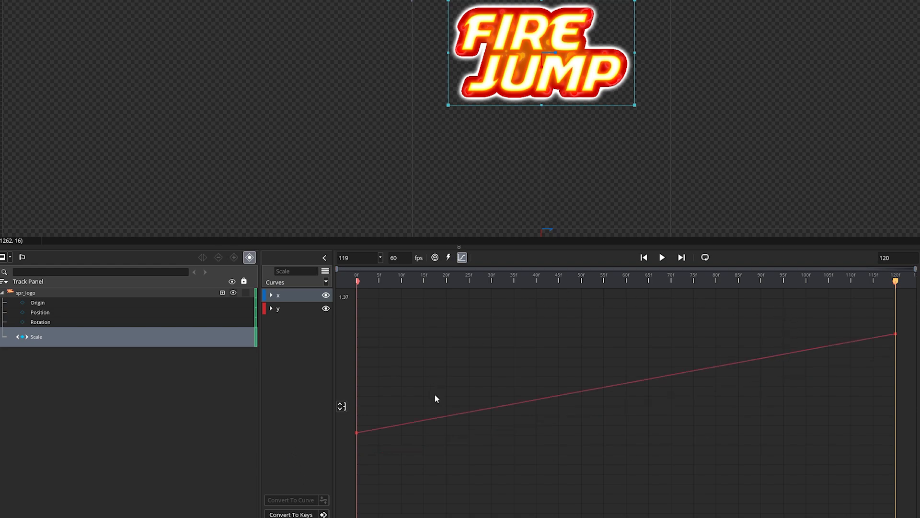
pyautogui.click(662, 258)
# Switch the Scale curves to the Bezier type, apply the Elastic preset to the x curve, and preview the animation.
pyautogui.click(326, 283)
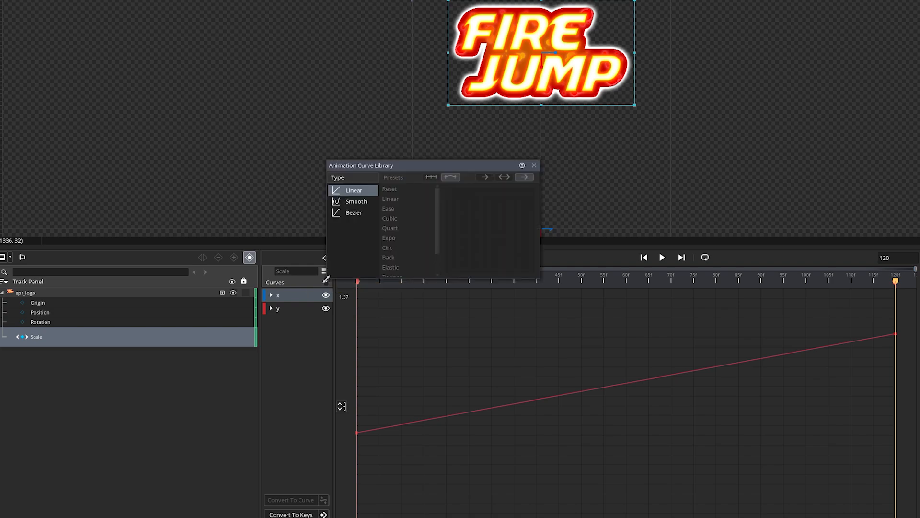
pyautogui.click(354, 212)
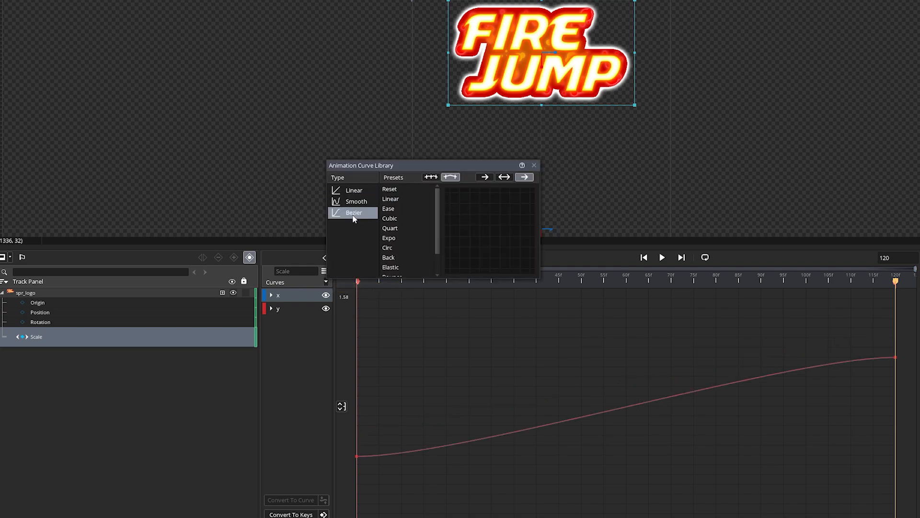
pyautogui.click(388, 211)
pyautogui.scroll(-2, 388, 215)
pyautogui.click(402, 241)
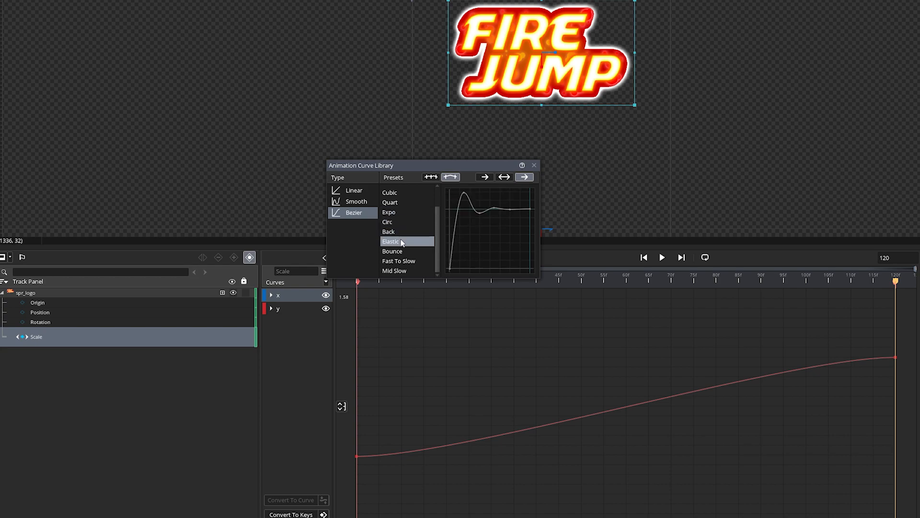
pyautogui.click(403, 242)
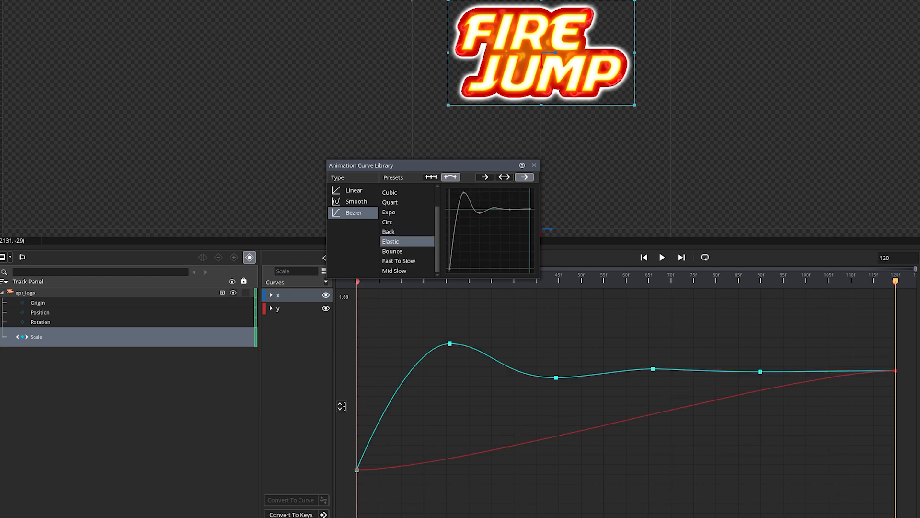
pyautogui.click(430, 358)
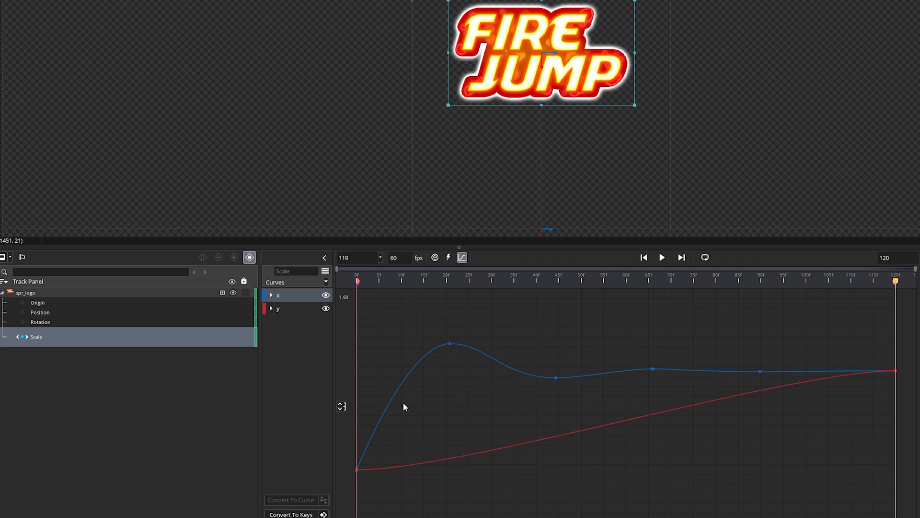
pyautogui.click(663, 258)
# Apply the Elastic preset to the y curve of the logo's Scale track.
pyautogui.click(291, 309)
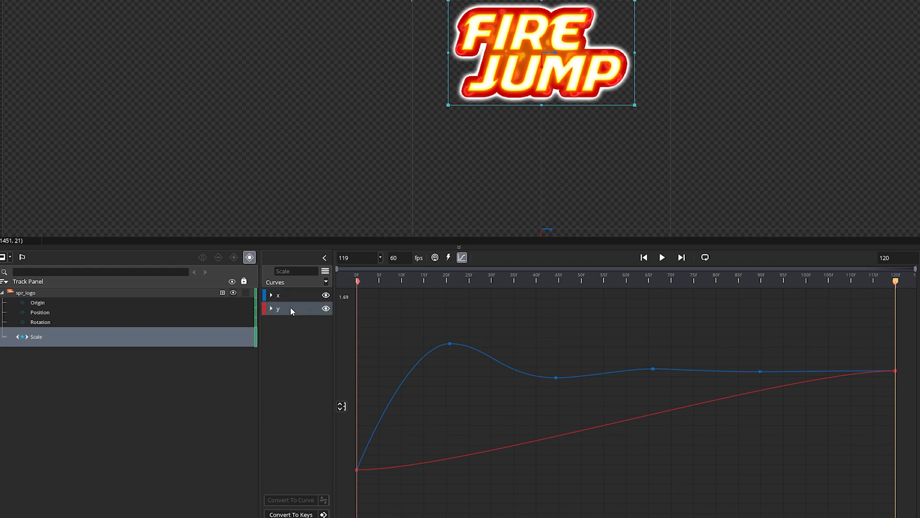
pyautogui.click(326, 282)
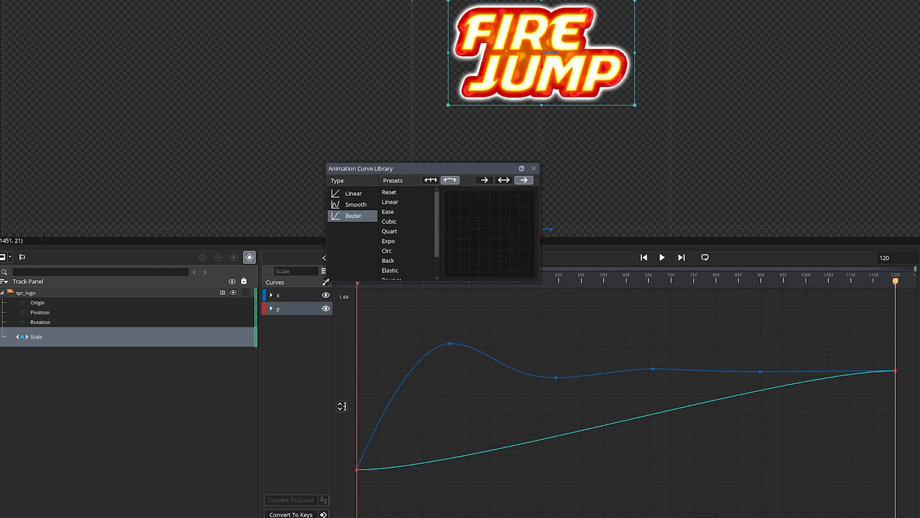
pyautogui.click(390, 271)
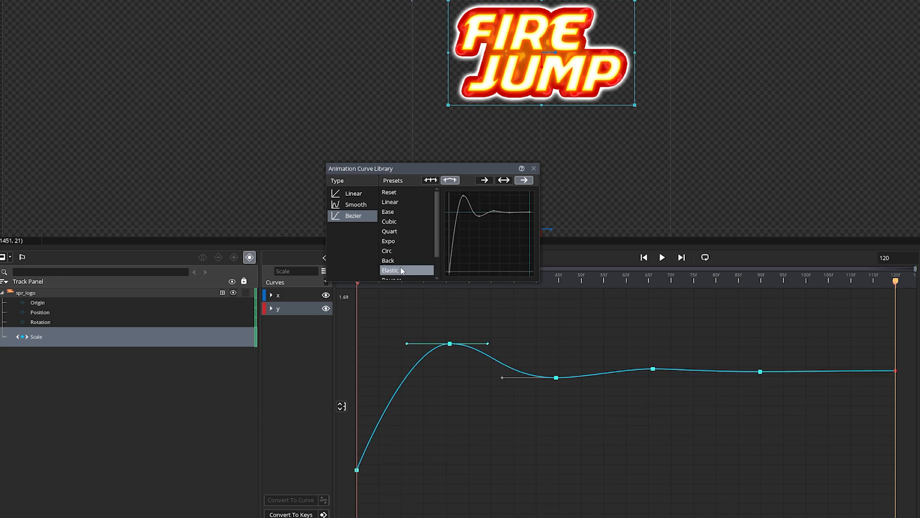
pyautogui.click(534, 169)
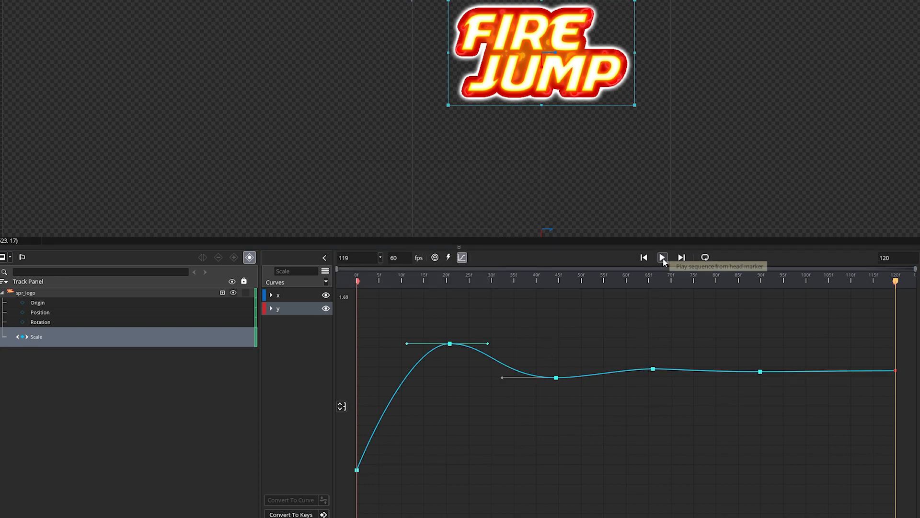
# Play the elastic logo animation and scrub it to the curve's peak at frame 21 and back to frame 0.
pyautogui.click(662, 258)
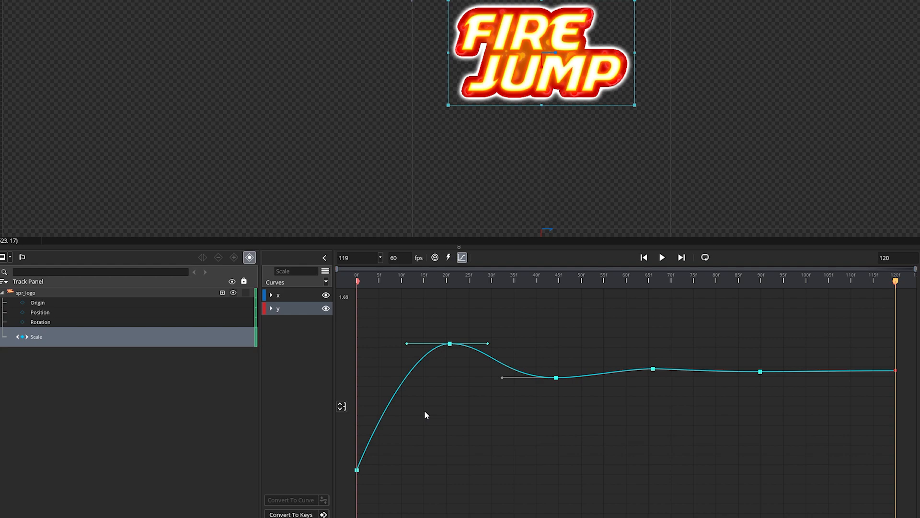
pyautogui.moveTo(663, 300); pyautogui.dragTo(451, 303)
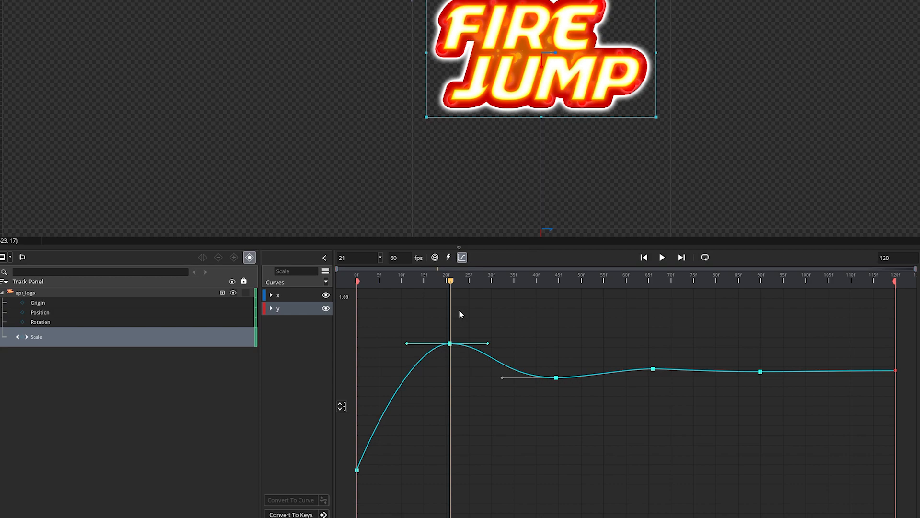
pyautogui.moveTo(450, 281); pyautogui.dragTo(346, 321)
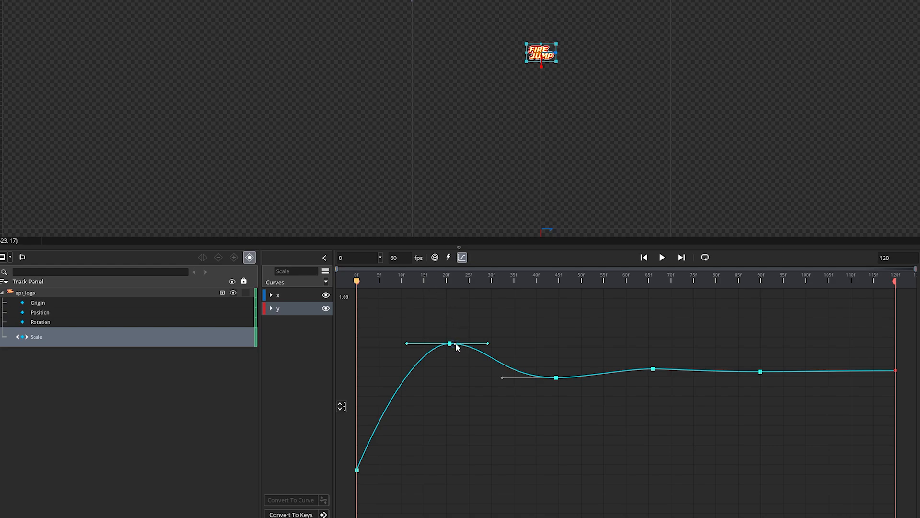
# Try lowering the y scale curve's points, preview the distorted animation, and undo the curve change.
pyautogui.moveTo(450, 344); pyautogui.dragTo(448, 428)
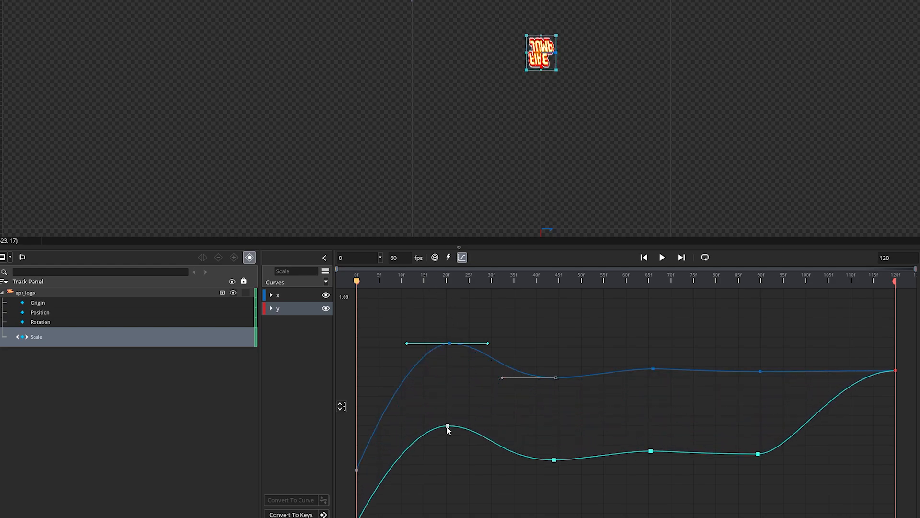
pyautogui.click(667, 260)
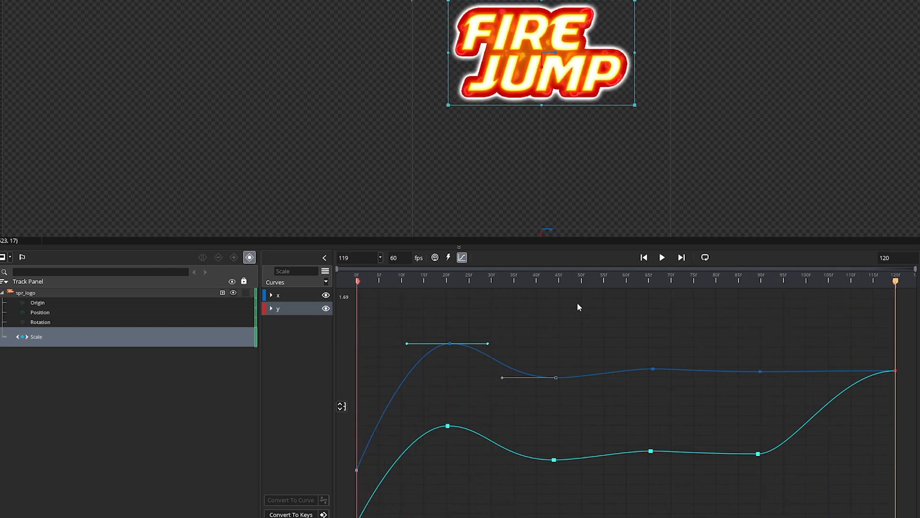
pyautogui.hotkey('ctrl', 'z')
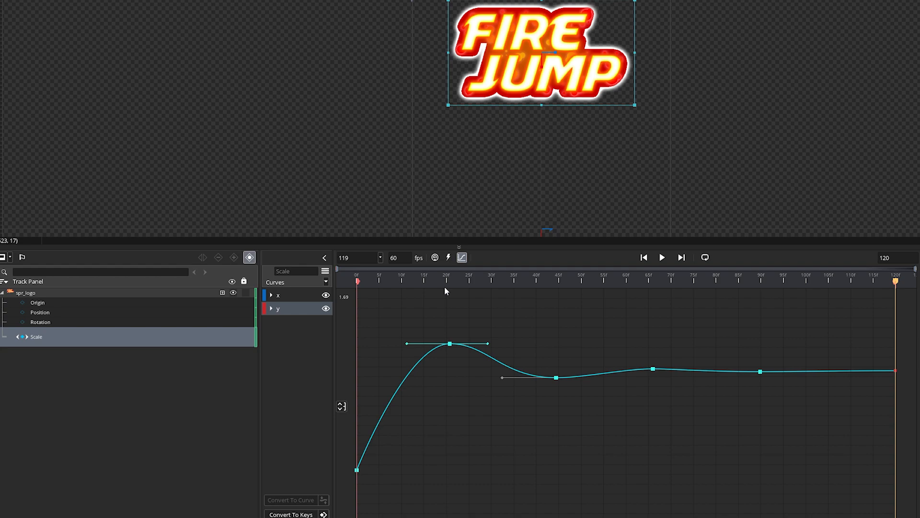
# Try the Cubic preset preview and the Smooth and Linear types on the y scale curve, ending on Bezier.
pyautogui.click(326, 283)
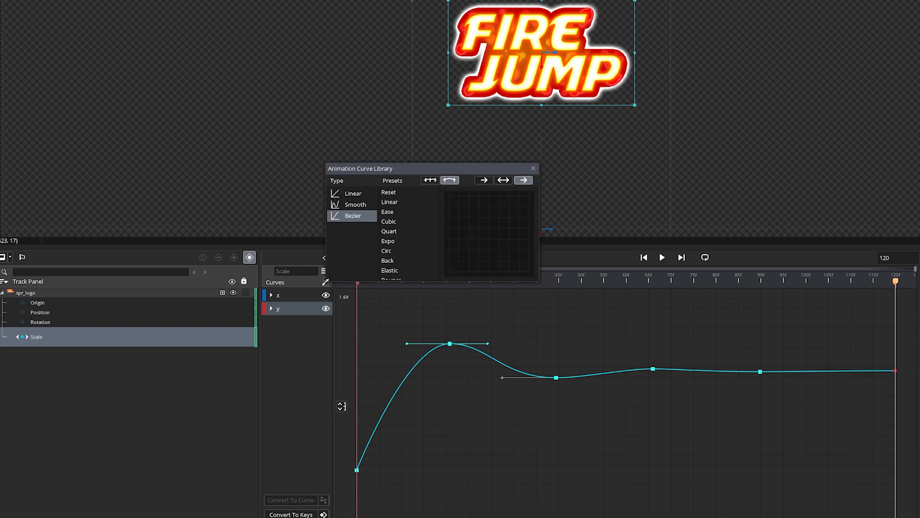
pyautogui.click(389, 221)
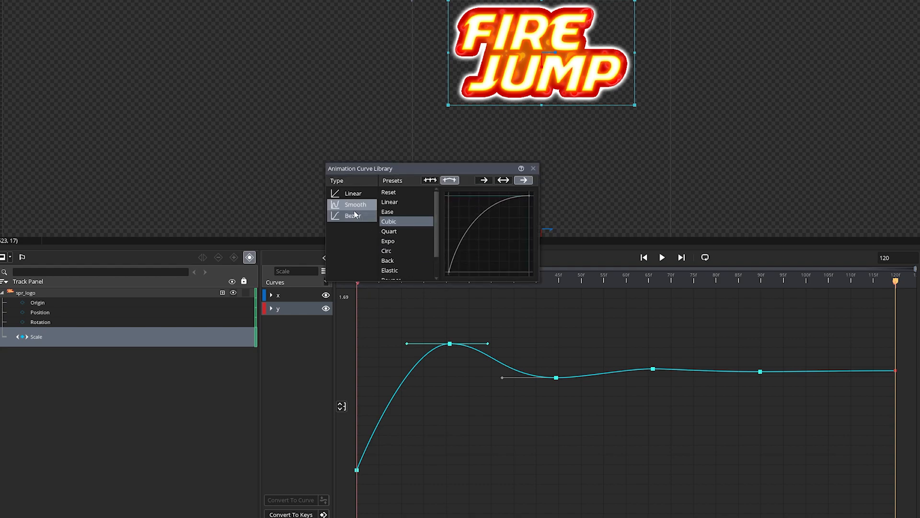
pyautogui.click(355, 205)
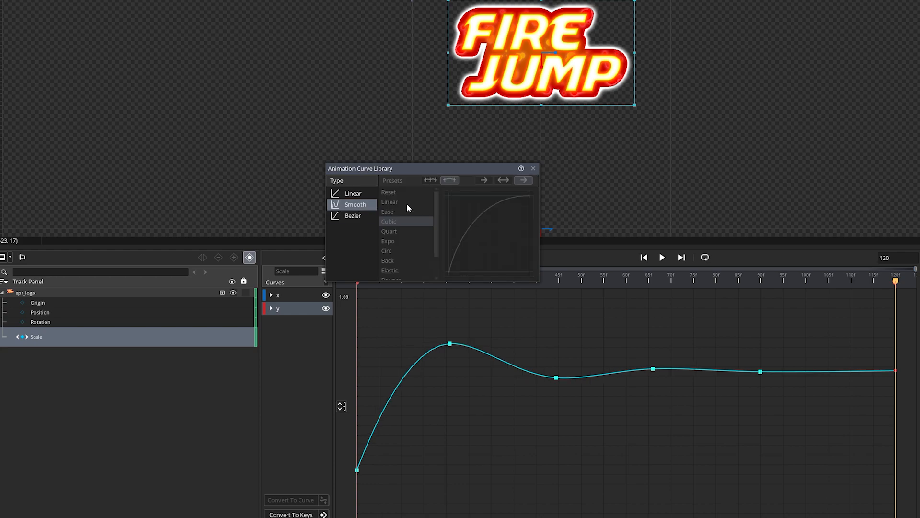
pyautogui.click(355, 193)
pyautogui.click(356, 216)
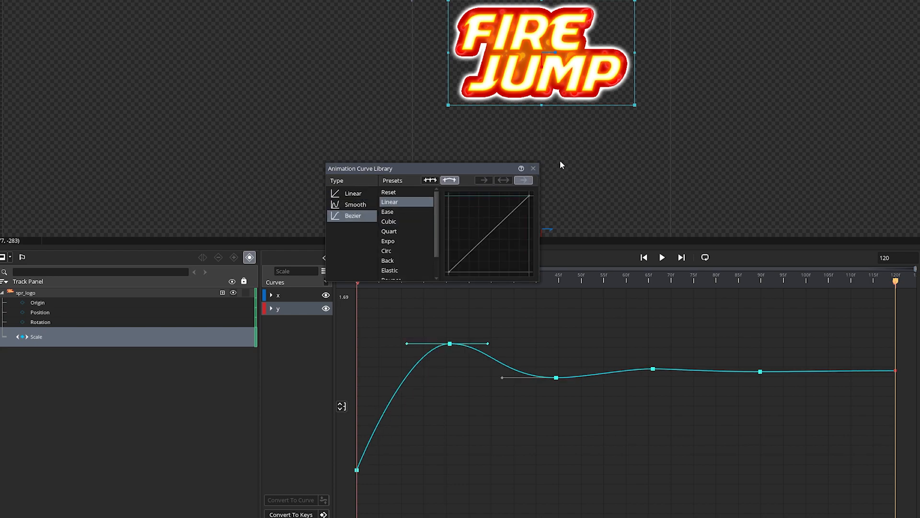
pyautogui.click(533, 168)
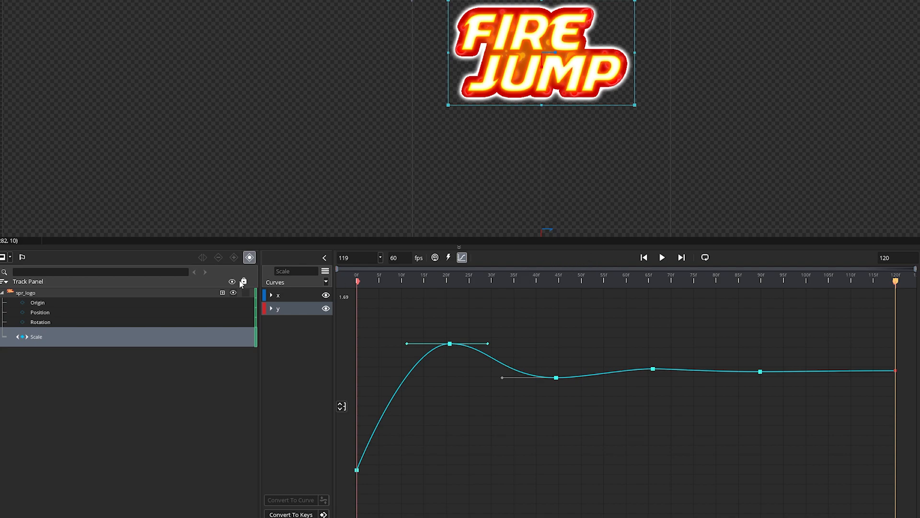
# Move the logo straight down to about y -619 at frame 0, play the sequence, and return the playhead to frame 0.
pyautogui.click(110, 292)
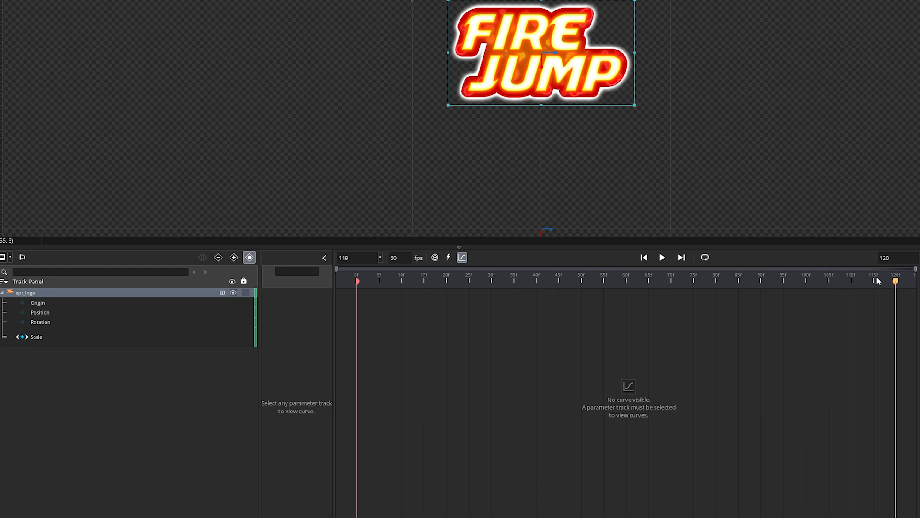
pyautogui.moveTo(878, 281); pyautogui.dragTo(356, 293)
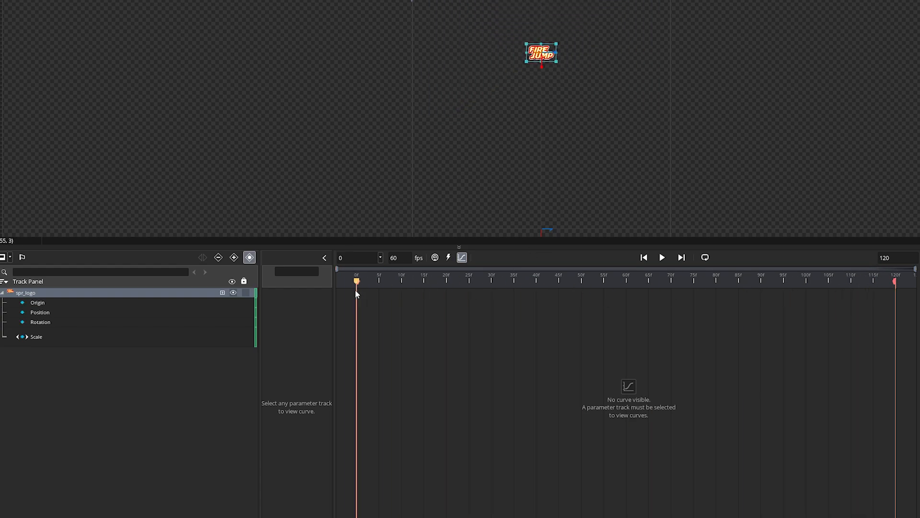
pyautogui.click(462, 257)
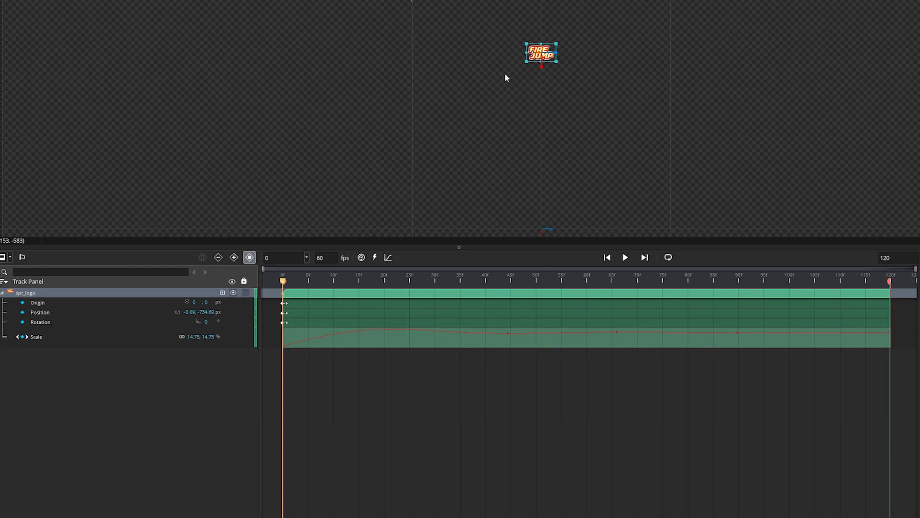
pyautogui.moveTo(549, 61); pyautogui.dragTo(552, 90)
pyautogui.click(625, 258)
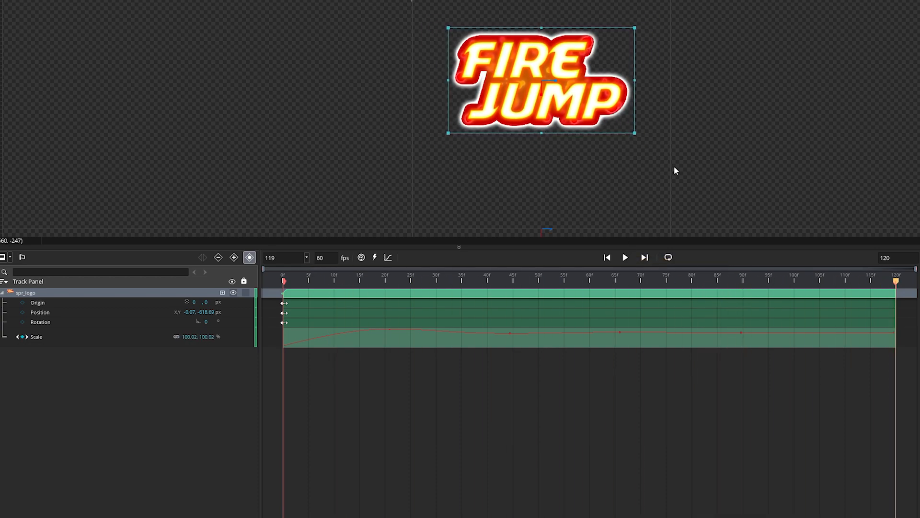
pyautogui.moveTo(390, 288); pyautogui.dragTo(283, 288)
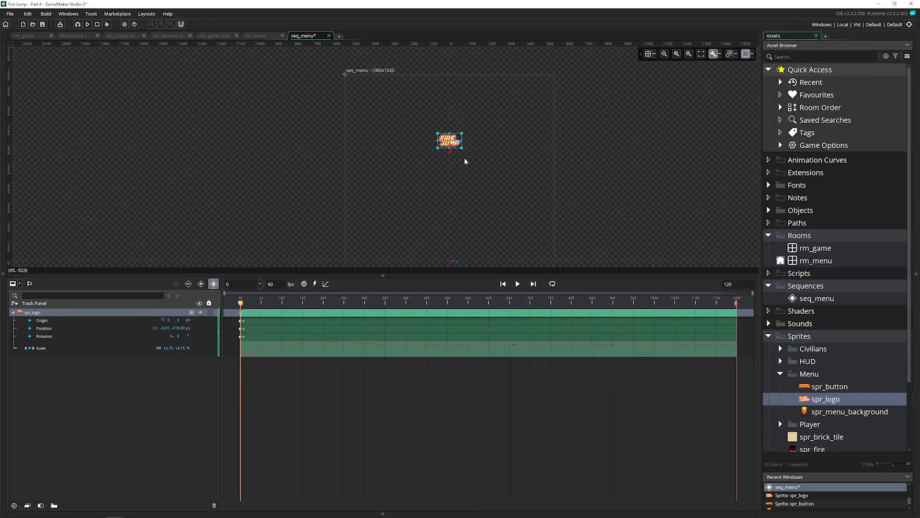
# Assign spr_menu_background to the Background layer of rm_menu and hide the room grid.
pyautogui.click(257, 36)
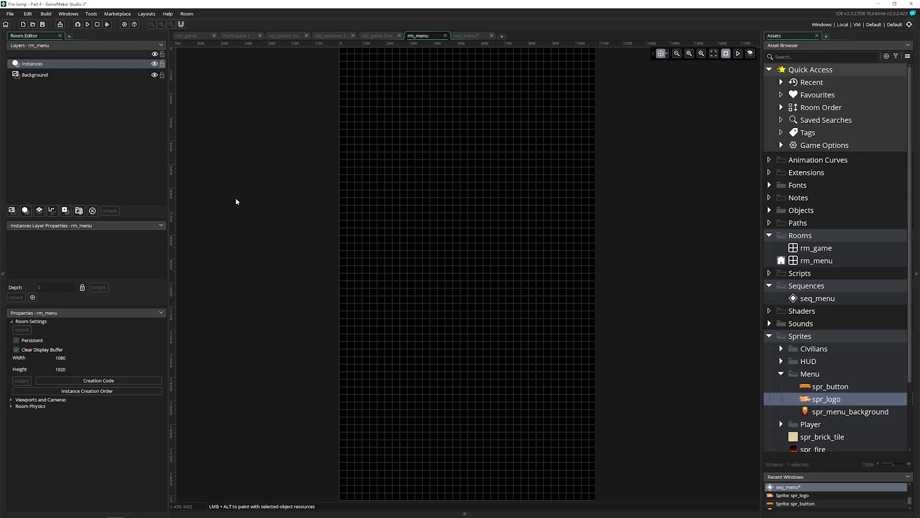
pyautogui.click(52, 74)
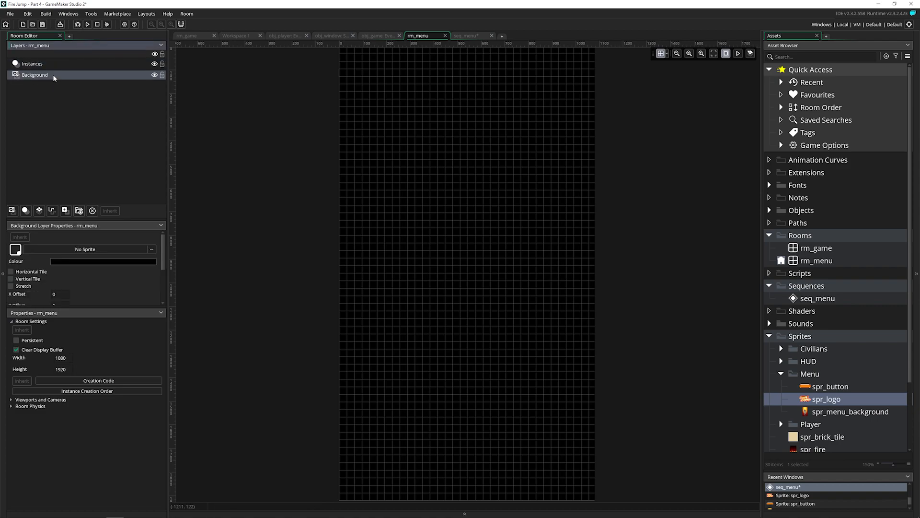
pyautogui.click(110, 249)
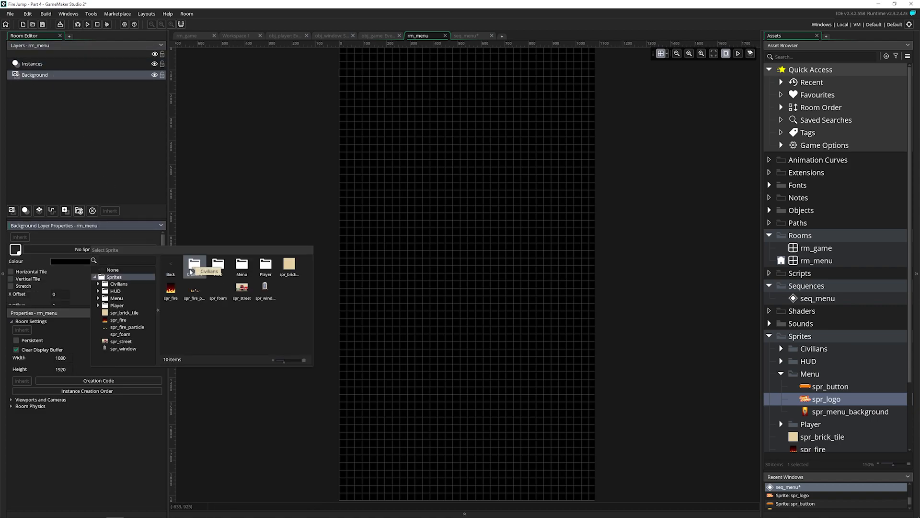
pyautogui.doubleClick(248, 267)
pyautogui.click(244, 266)
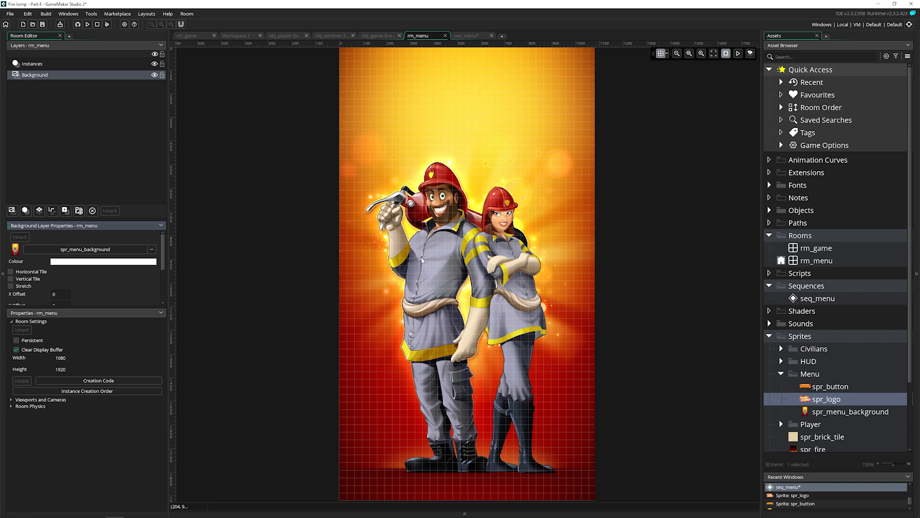
pyautogui.click(660, 54)
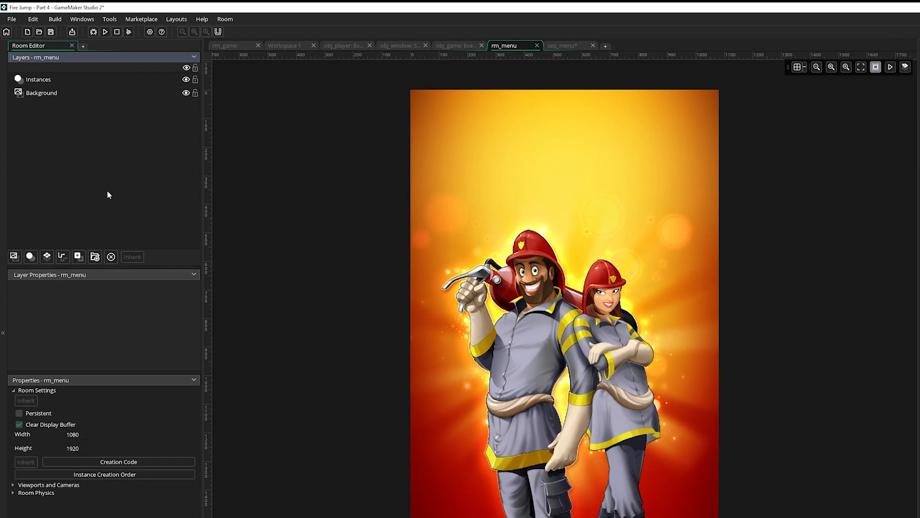
# Create a new asset layer in rm_menu and name it Menu.
pyautogui.click(78, 257)
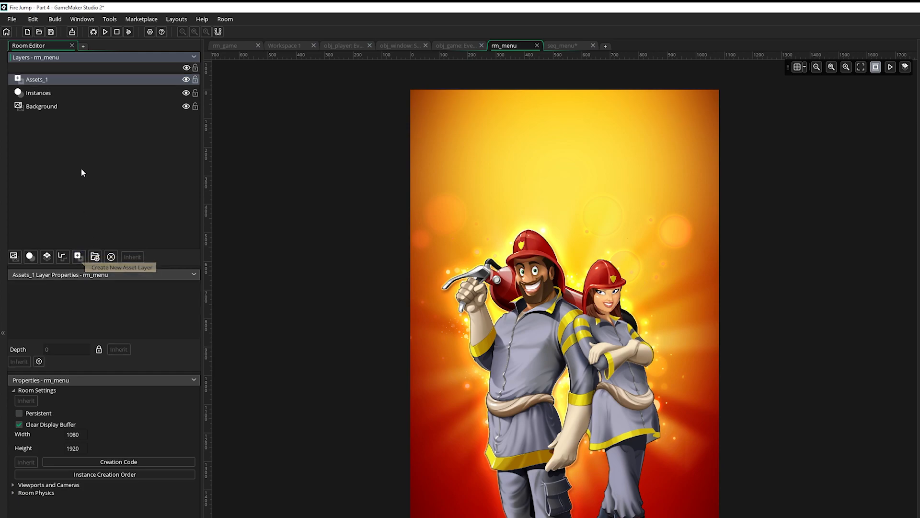
pyautogui.doubleClick(41, 79)
pyautogui.write('Menu')
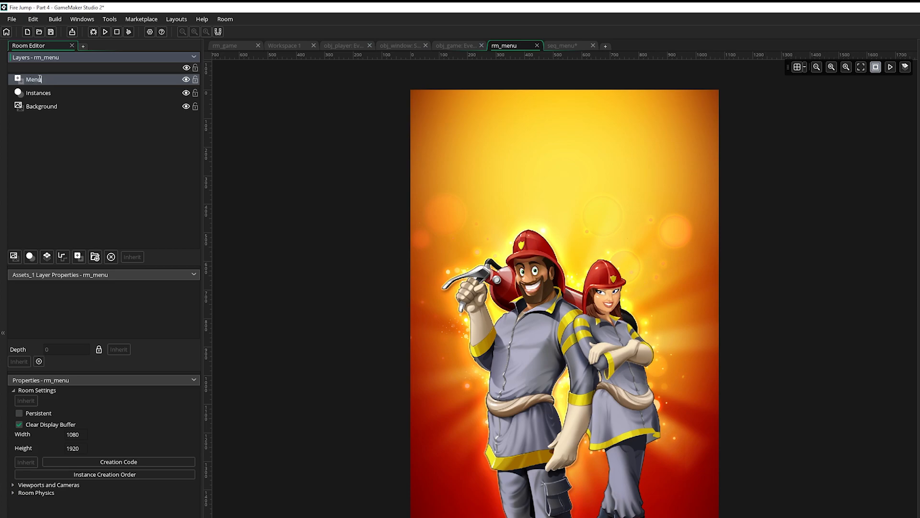
pyautogui.press('Return')
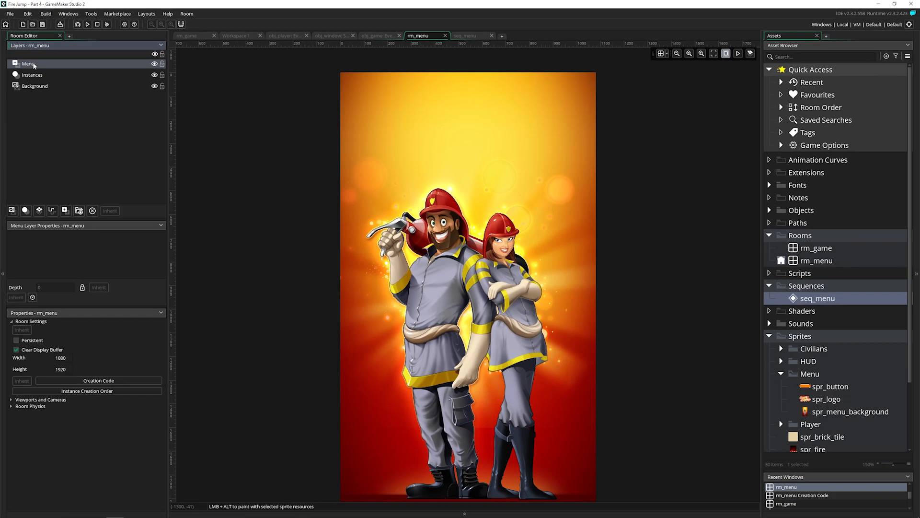
# Place seq_menu at position (0, 0) on the Menu layer and preview its animation in the room and in the running game.
pyautogui.moveTo(800, 302); pyautogui.dragTo(480, 156)
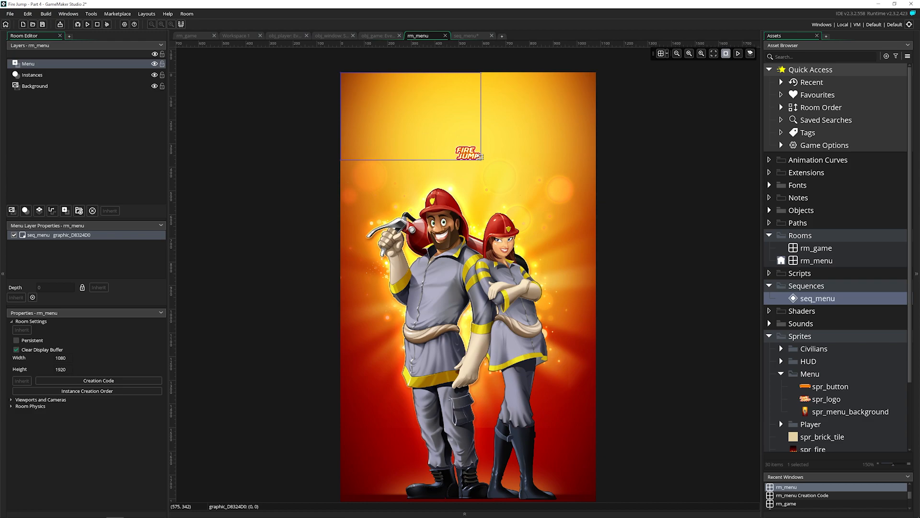
pyautogui.click(738, 54)
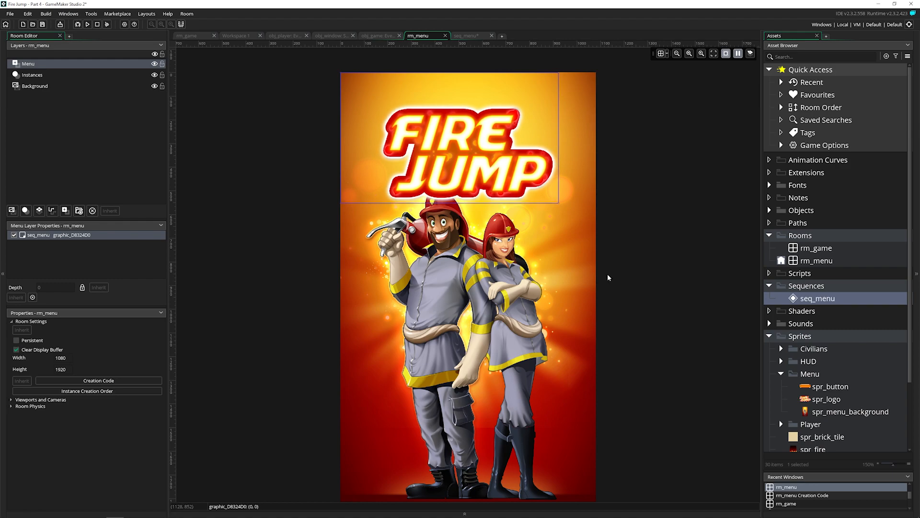
pyautogui.press('F5')
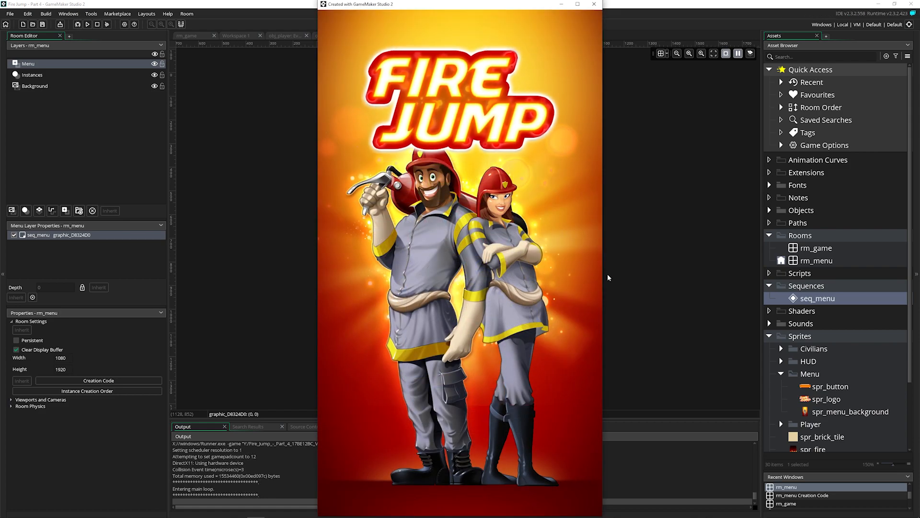
pyautogui.click(594, 4)
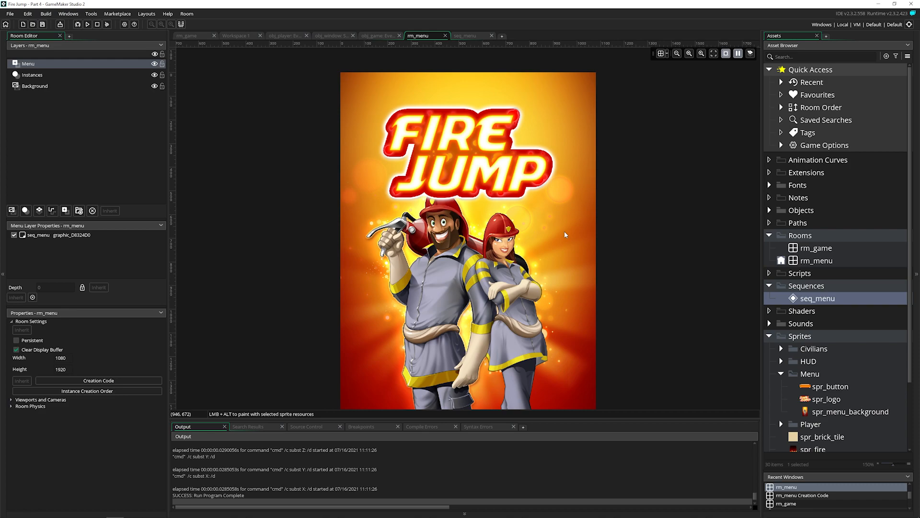
# Reorder the Menu layer between Instances and Background and review each layer's properties.
pyautogui.moveTo(36, 65); pyautogui.dragTo(41, 81)
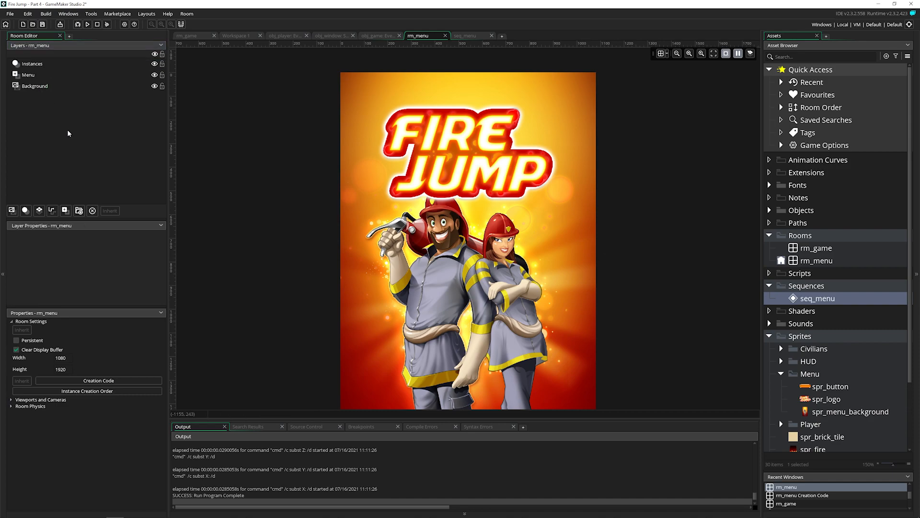
pyautogui.click(60, 64)
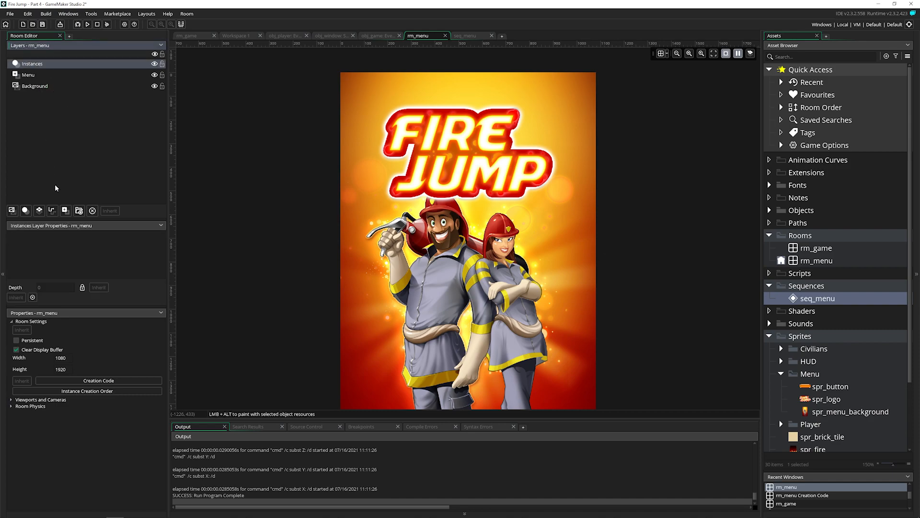
pyautogui.click(60, 86)
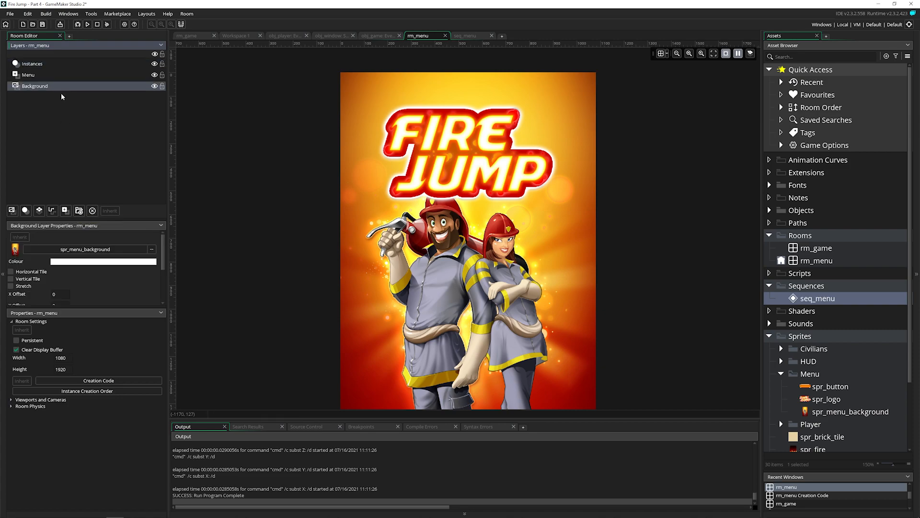
pyautogui.click(61, 75)
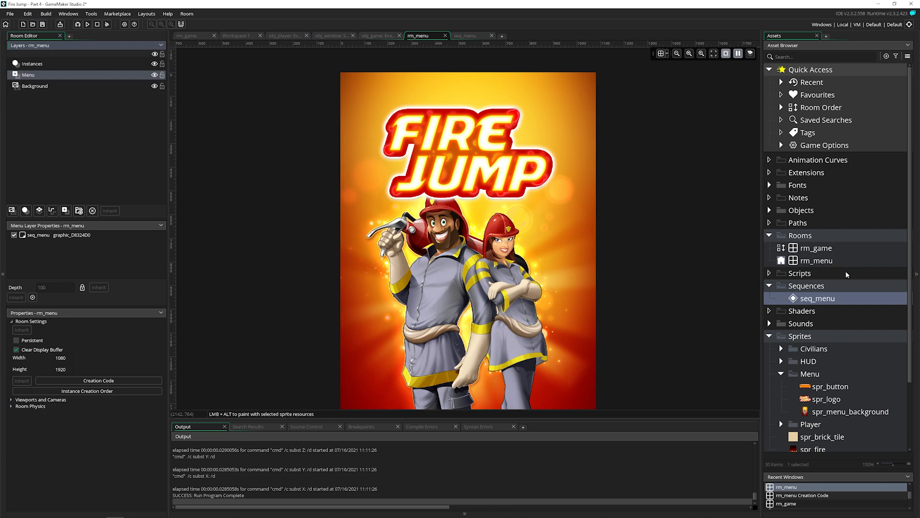
# Collapse the Menu sprite group and create a sound asset named snd_button in the Sounds group.
pyautogui.click(783, 374)
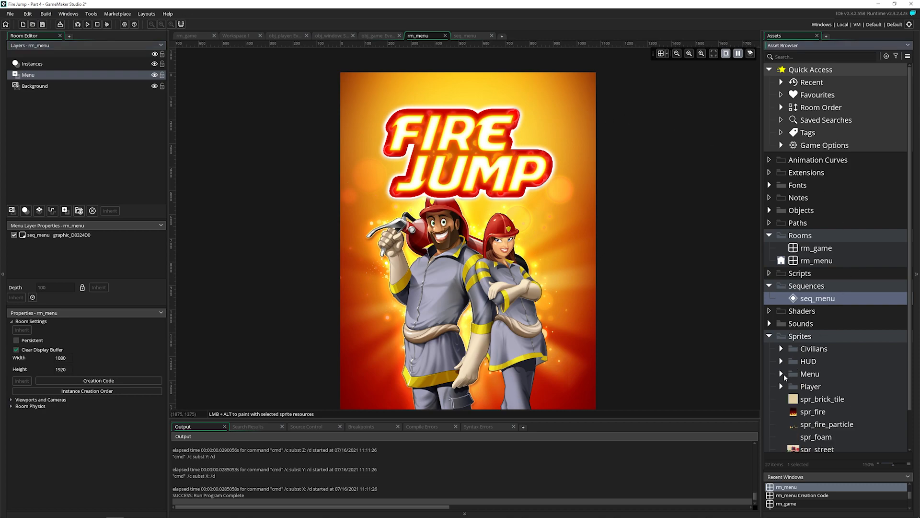
pyautogui.rightClick(796, 324)
pyautogui.moveTo(800, 328)
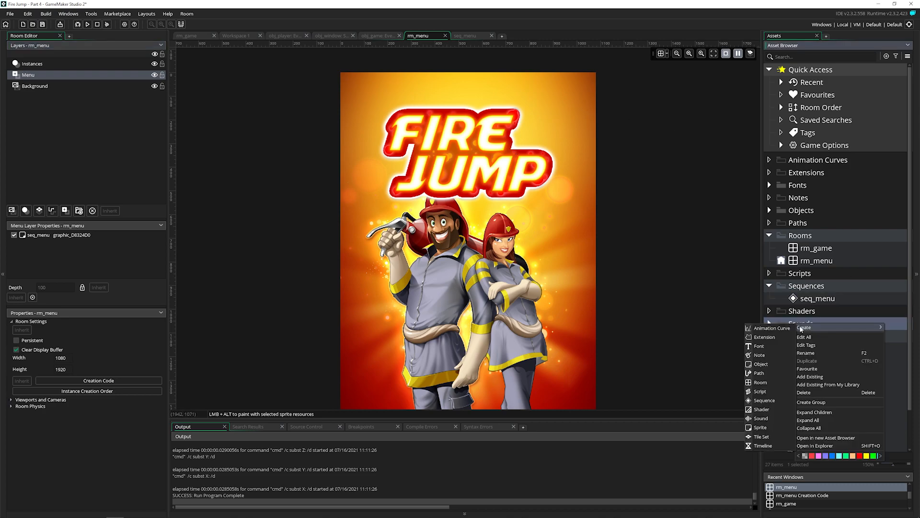
pyautogui.click(771, 418)
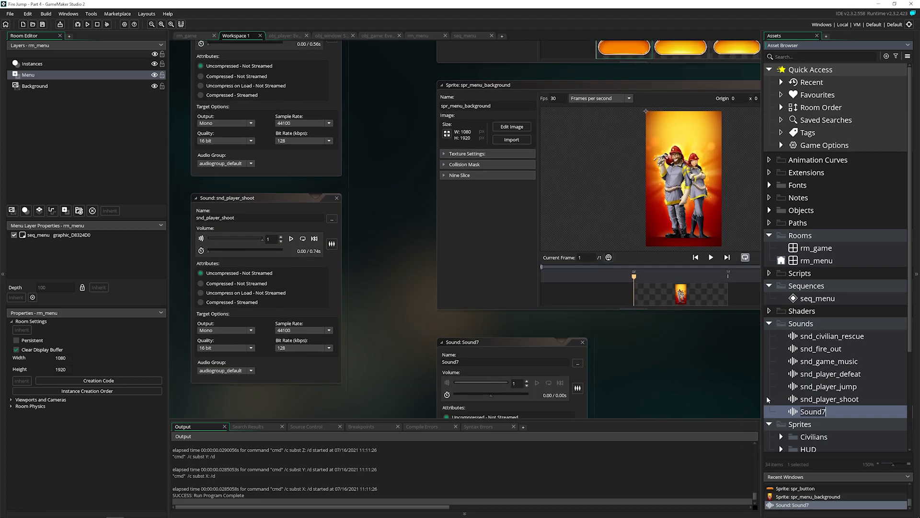
pyautogui.write('snd_button')
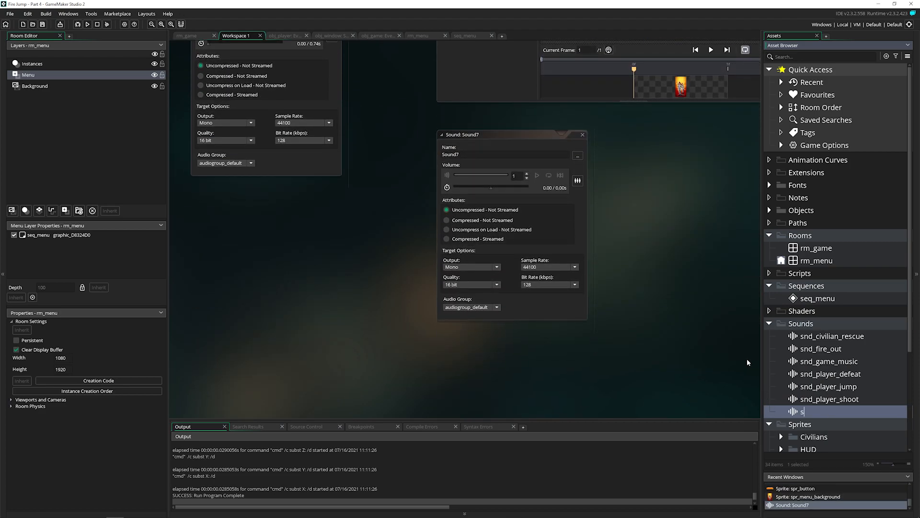
pyautogui.press('Return')
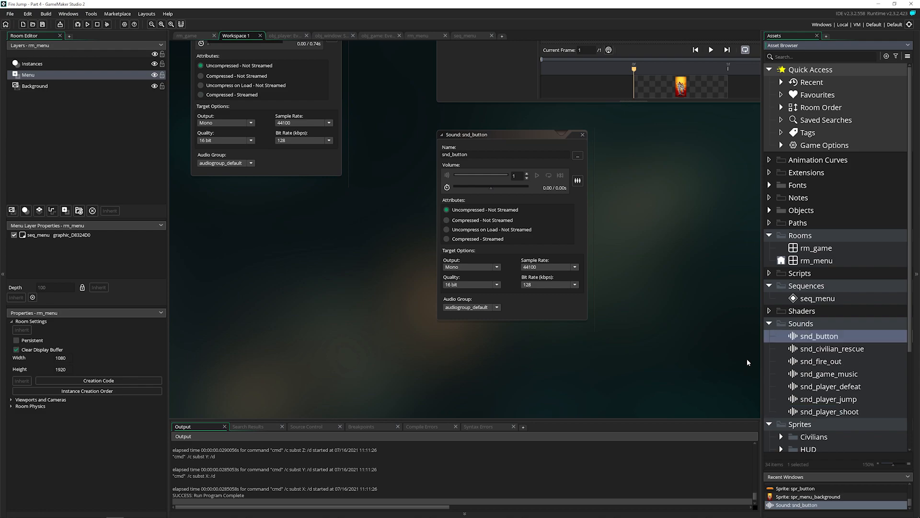
# Load an audio file from the Fire Jump User Assets folder into snd_button and play it back.
pyautogui.click(578, 155)
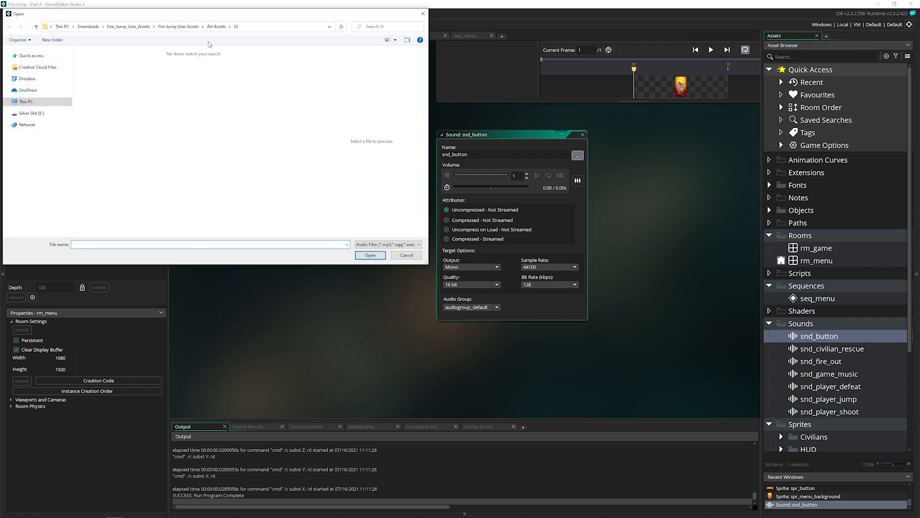
pyautogui.click(179, 26)
pyautogui.doubleClick(126, 67)
pyautogui.click(127, 64)
pyautogui.doubleClick(126, 64)
pyautogui.click(535, 176)
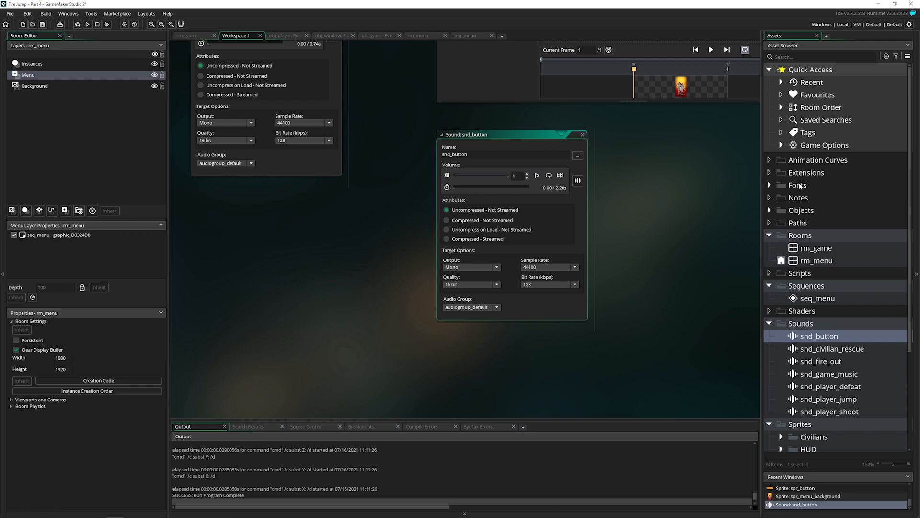
# Create a font asset named fnt_button in the Fonts group.
pyautogui.click(770, 185)
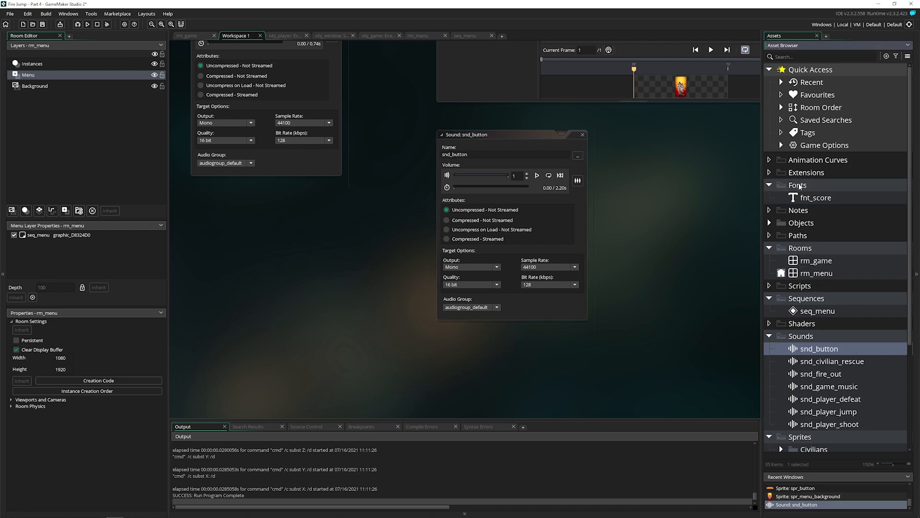
pyautogui.rightClick(800, 187)
pyautogui.moveTo(806, 188)
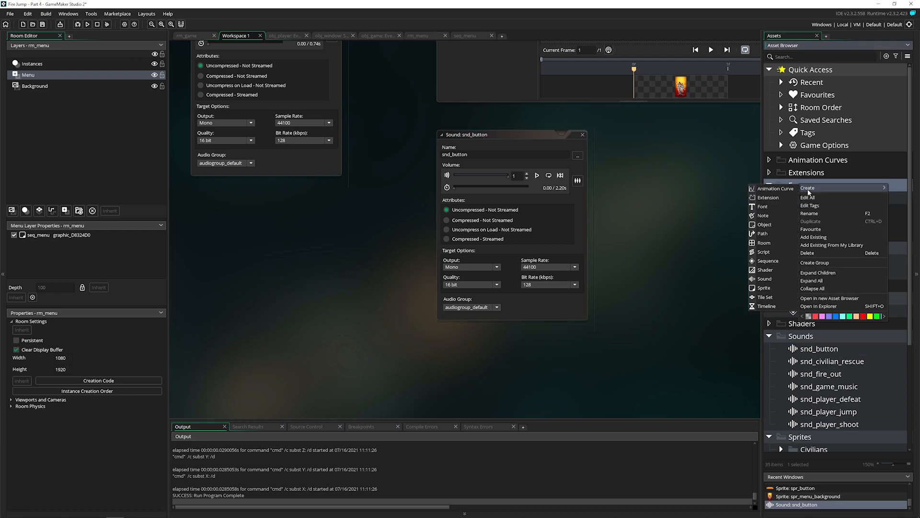
pyautogui.click(778, 206)
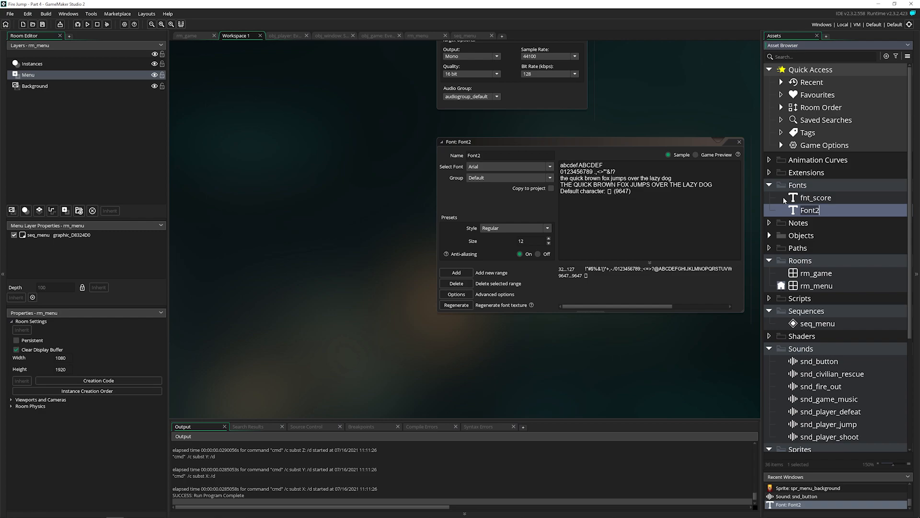
pyautogui.write('t_button')
pyautogui.press('Return')
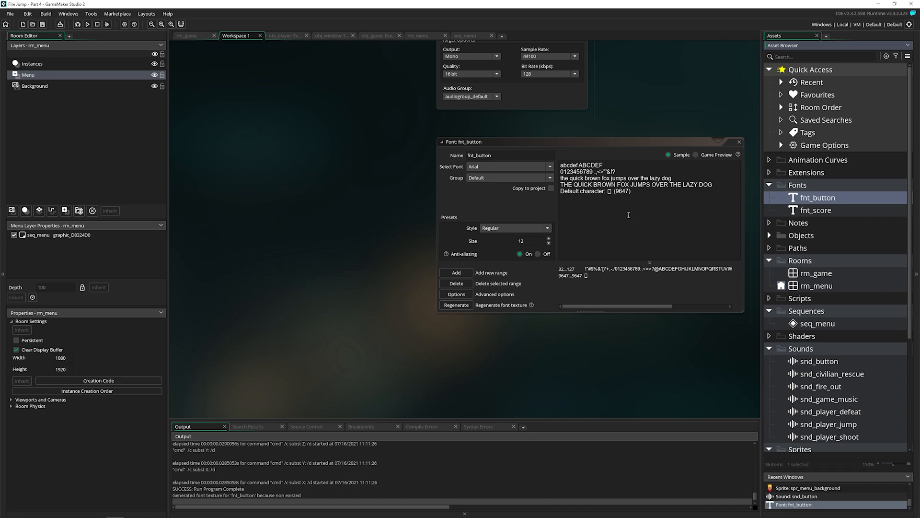
# Set fnt_button to size 74 with the Poetsen One typeface, and enlarge its editor window to show more sample text.
pyautogui.click(511, 241)
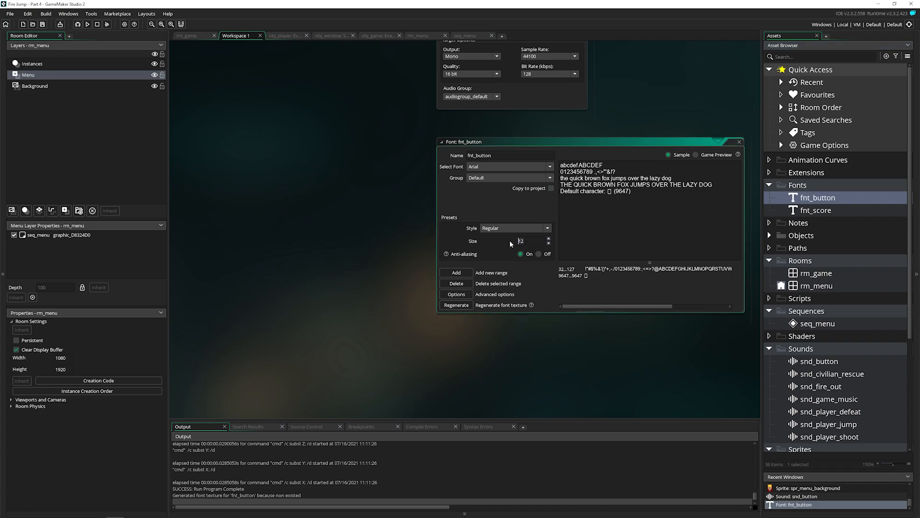
pyautogui.write('74')
pyautogui.press('Return')
pyautogui.click(533, 168)
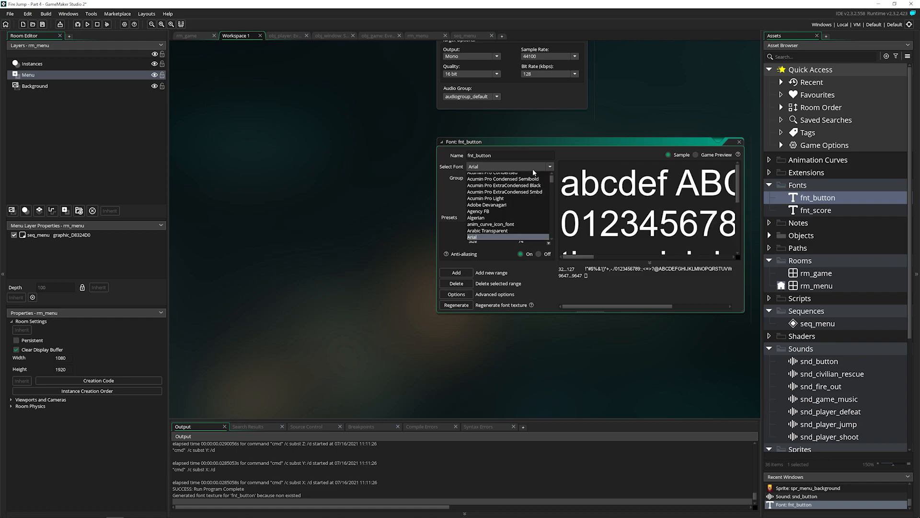
pyautogui.press('p')
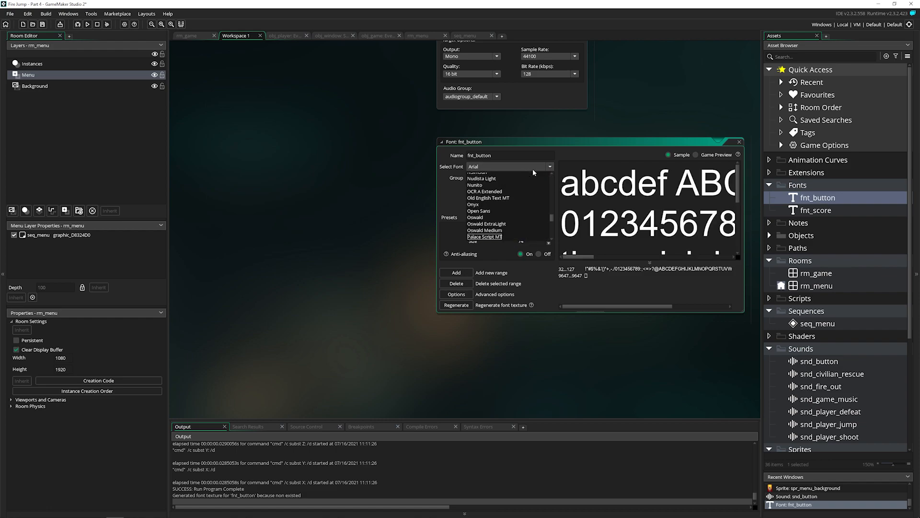
pyautogui.scroll(-1, 546, 205)
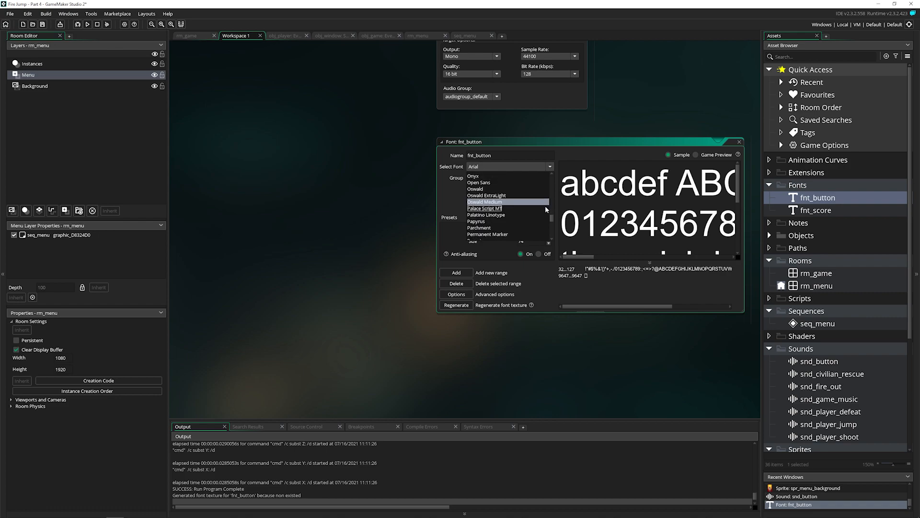
pyautogui.scroll(-3, 543, 211)
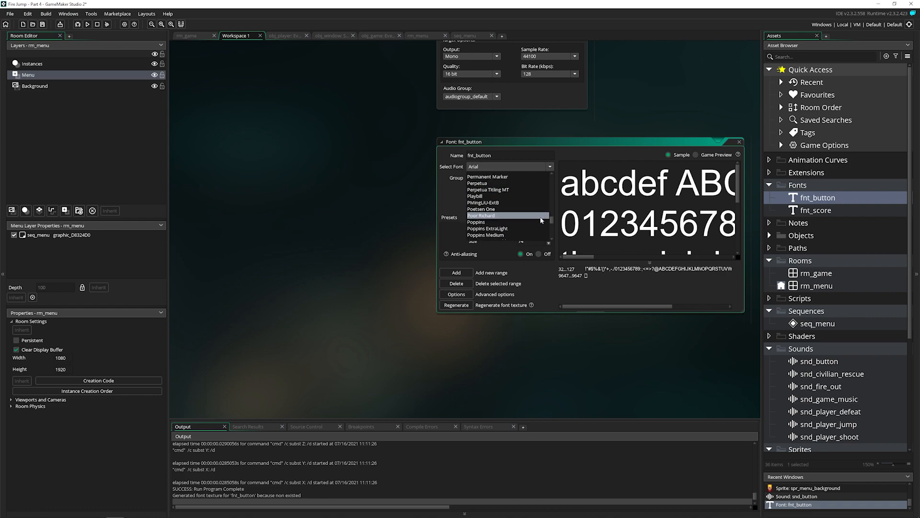
pyautogui.click(522, 210)
pyautogui.moveTo(584, 149); pyautogui.dragTo(331, 141)
pyautogui.moveTo(491, 303); pyautogui.dragTo(708, 400)
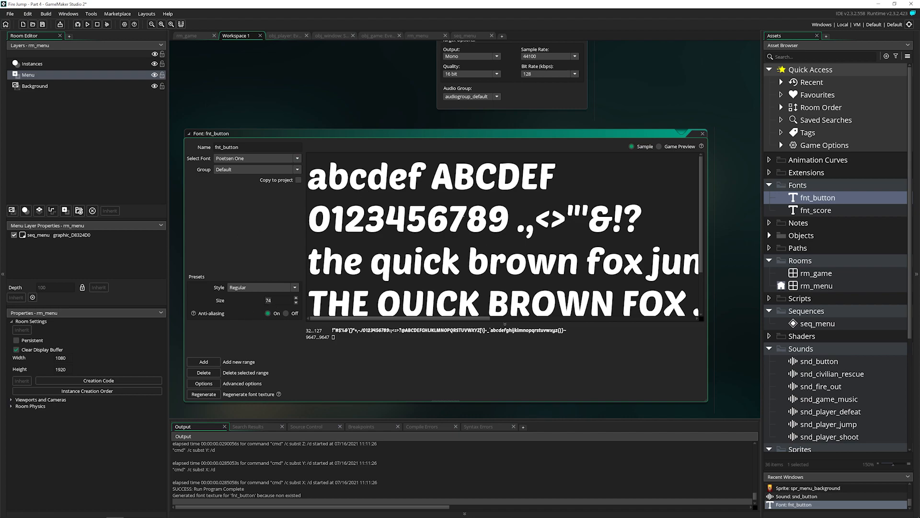
# Collapse the Fonts and Rooms groups and create an object named obj_button_parent in the Objects group.
pyautogui.click(769, 185)
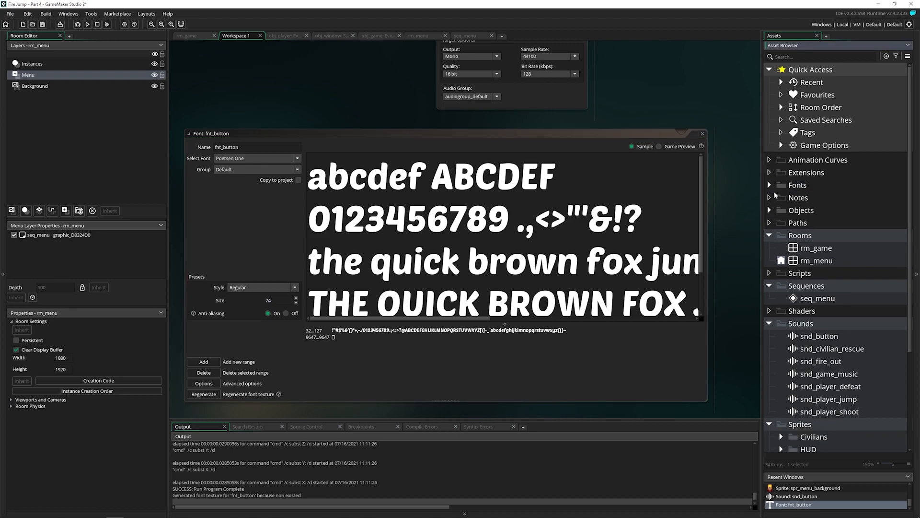
pyautogui.click(769, 235)
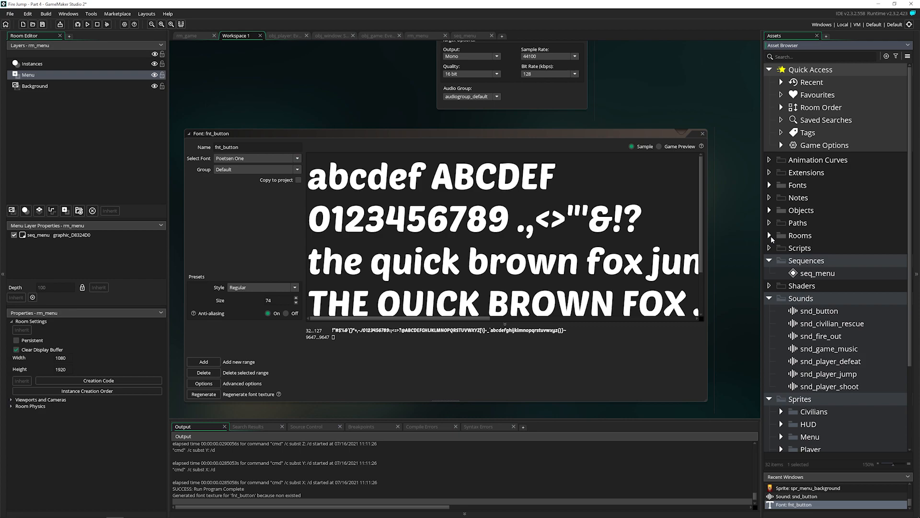
pyautogui.click(770, 211)
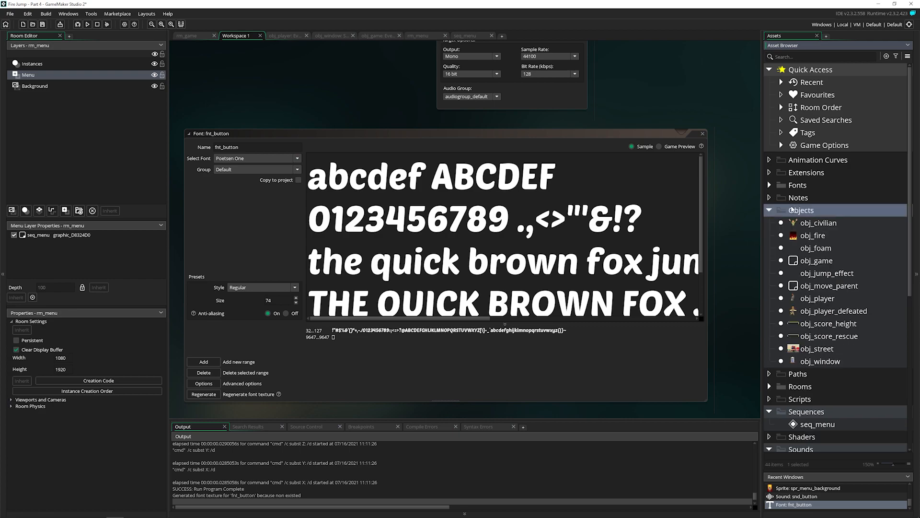
pyautogui.rightClick(791, 210)
pyautogui.moveTo(797, 210)
pyautogui.click(757, 247)
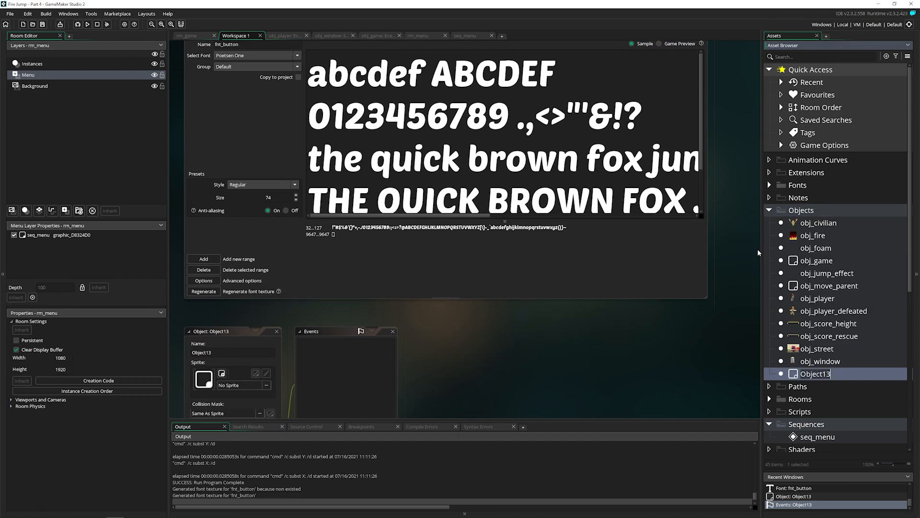
pyautogui.write('obj_button_')
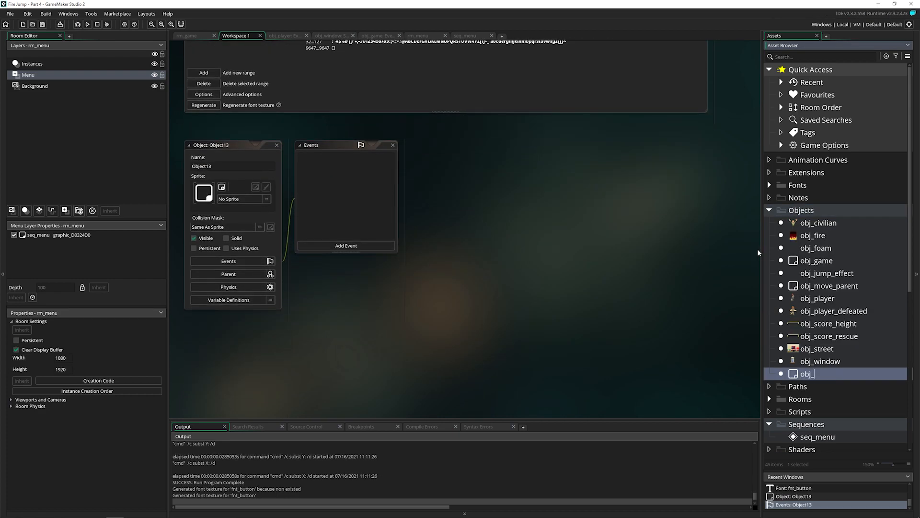
pyautogui.write('parent')
pyautogui.press('Return')
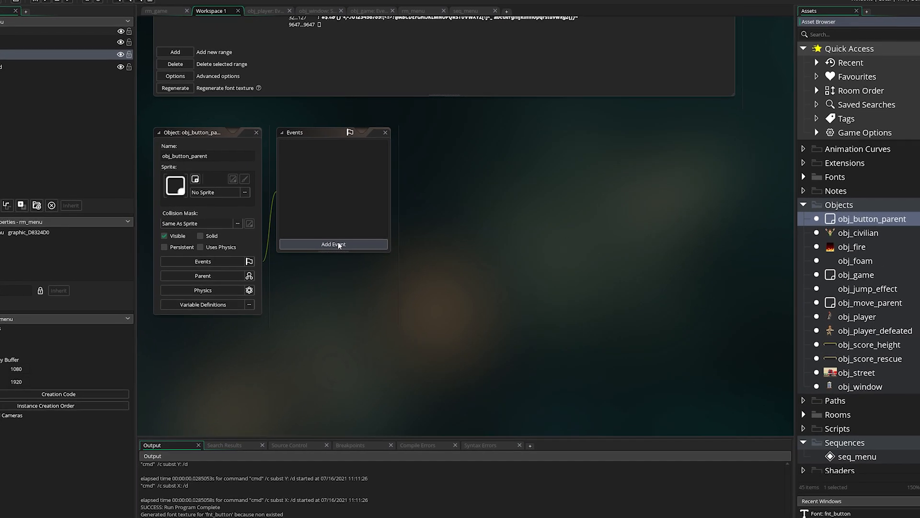
# Add a Create event to obj_button_parent and place an Assign Variable action in it.
pyautogui.click(352, 245)
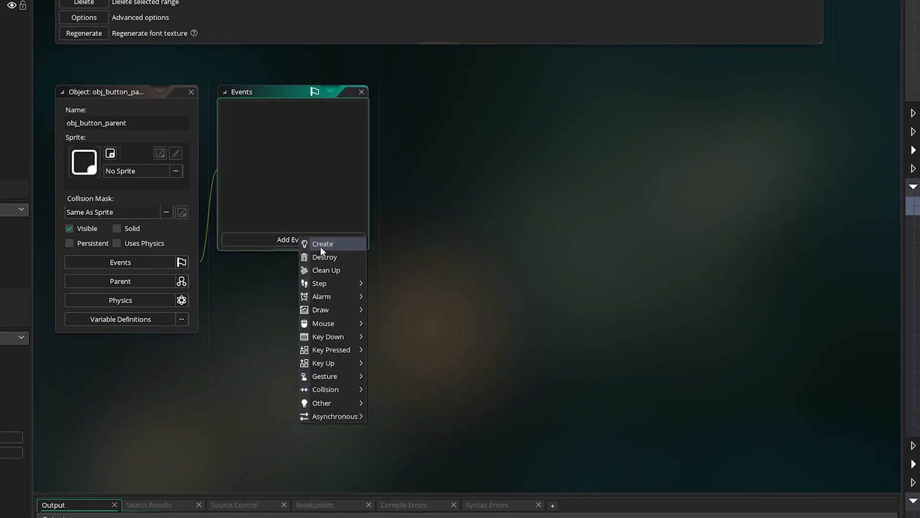
pyautogui.click(321, 245)
pyautogui.click(829, 144)
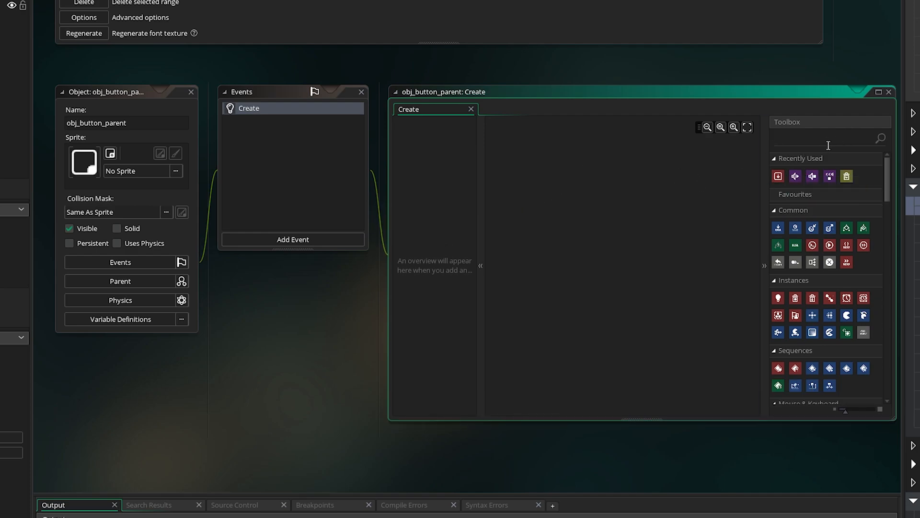
pyautogui.write('assign')
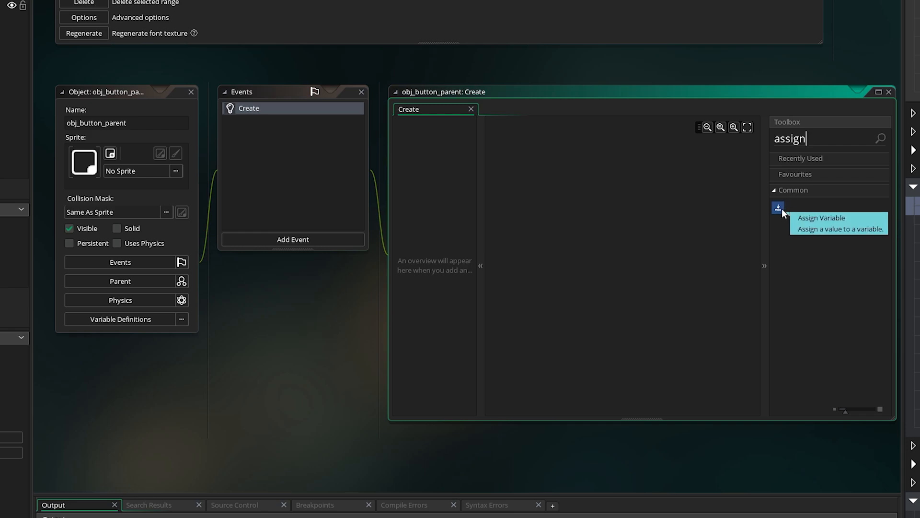
pyautogui.moveTo(778, 207); pyautogui.dragTo(621, 237)
# Set the Assign Variable action to give the variable text the value "Button".
pyautogui.click(618, 238)
pyautogui.write('text')
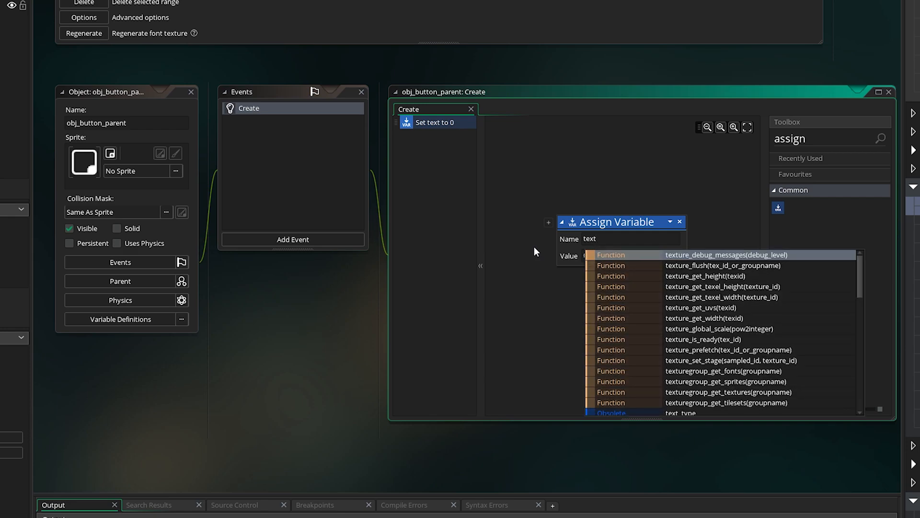
pyautogui.press('Tab')
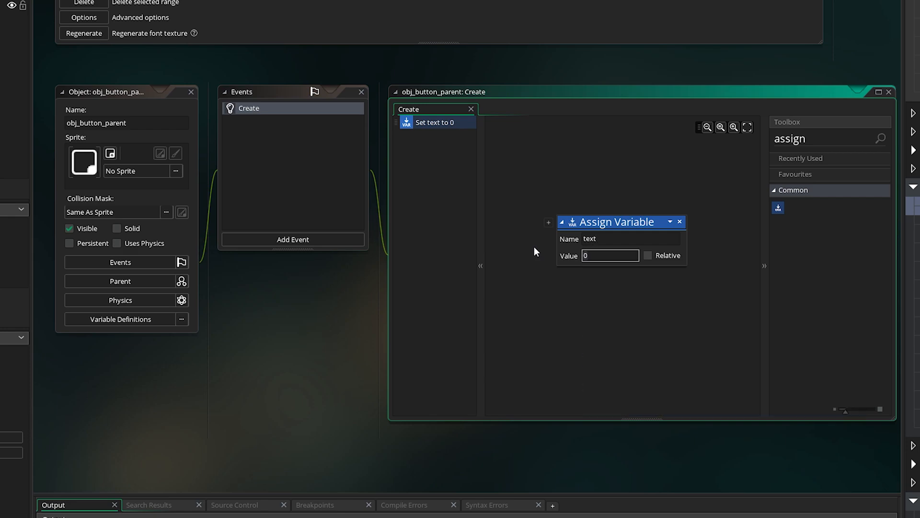
pyautogui.write('"Button"')
pyautogui.click(634, 286)
pyautogui.click(606, 239)
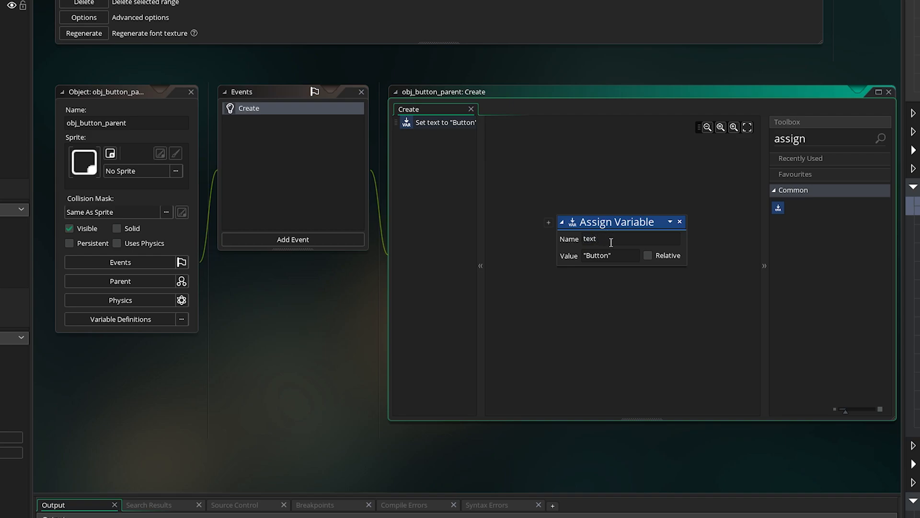
pyautogui.click(581, 256)
pyautogui.click(613, 255)
# Add a Draw event to obj_button_parent containing a Draw Self action.
pyautogui.click(281, 237)
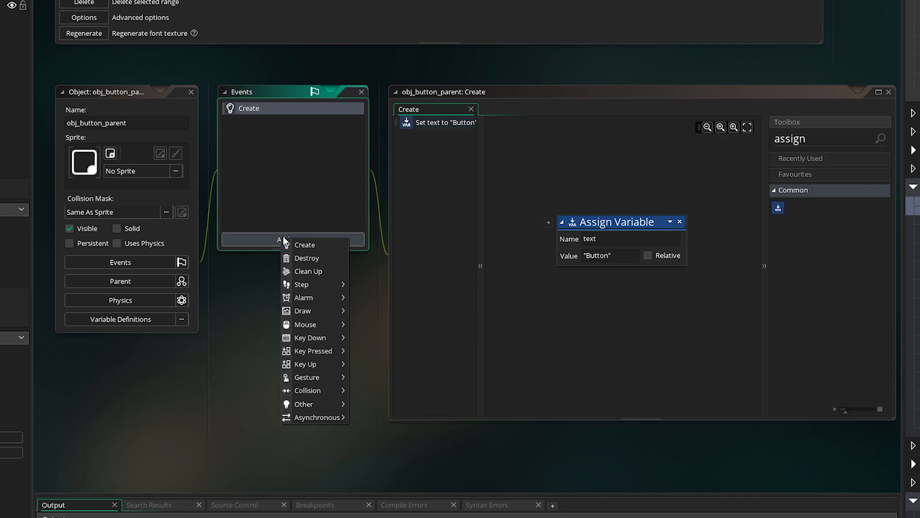
pyautogui.moveTo(324, 308)
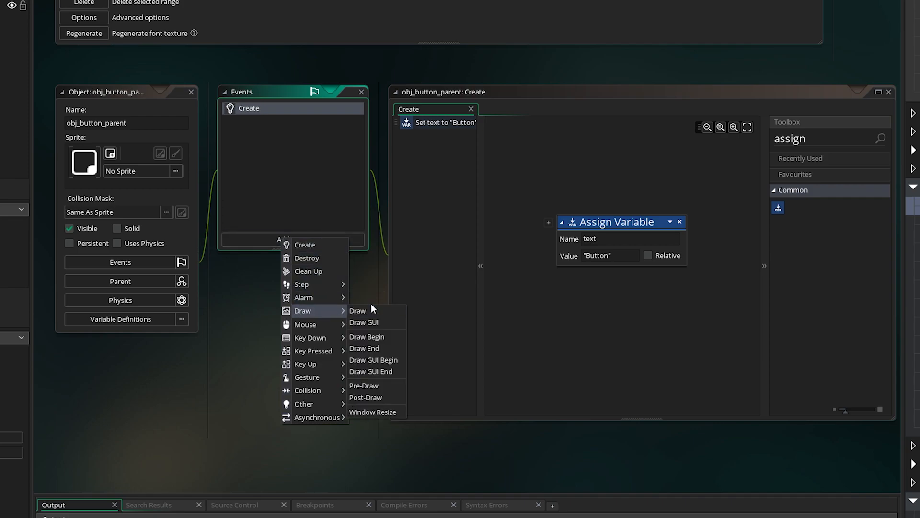
pyautogui.click(369, 306)
pyautogui.click(841, 138)
pyautogui.write('draw self')
pyautogui.moveTo(778, 207); pyautogui.dragTo(631, 205)
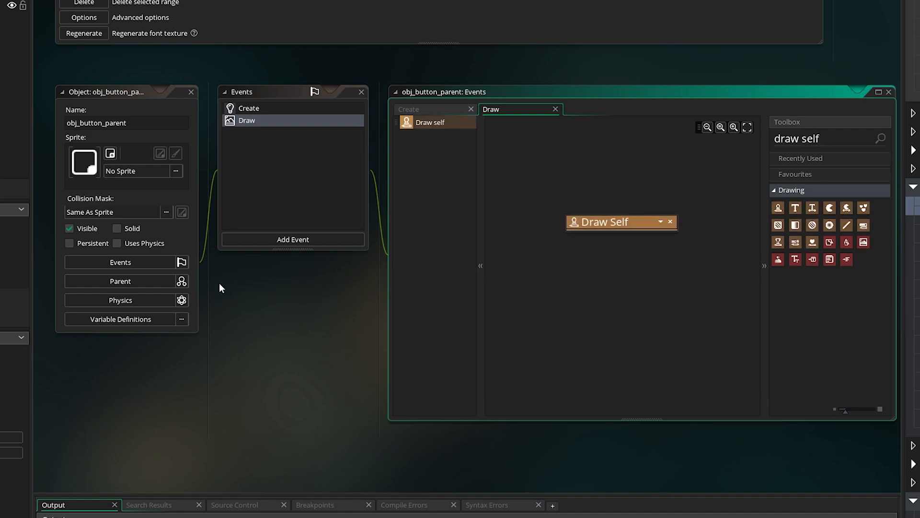
pyautogui.moveTo(208, 291); pyautogui.dragTo(241, 230, button='middle')
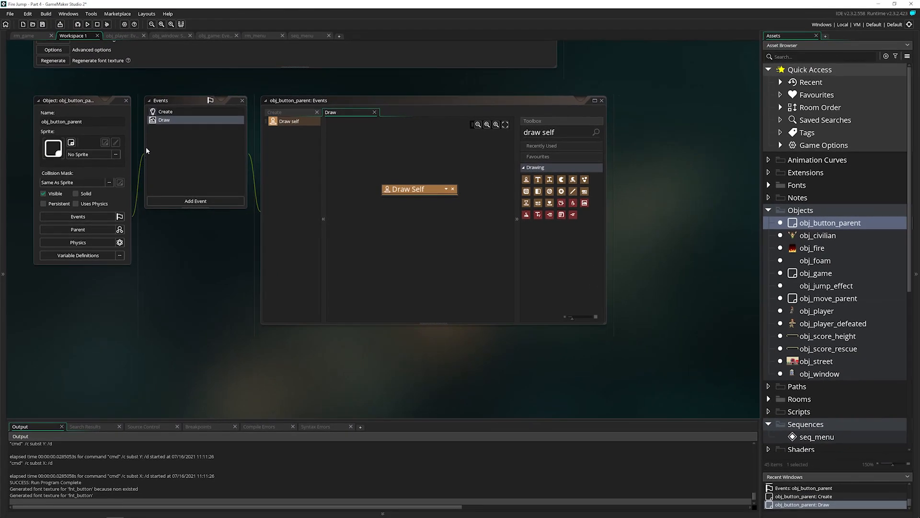
# Place an obj_button_parent instance on the Instances layer of rm_menu.
pyautogui.click(263, 36)
pyautogui.moveTo(526, 186); pyautogui.dragTo(370, 174)
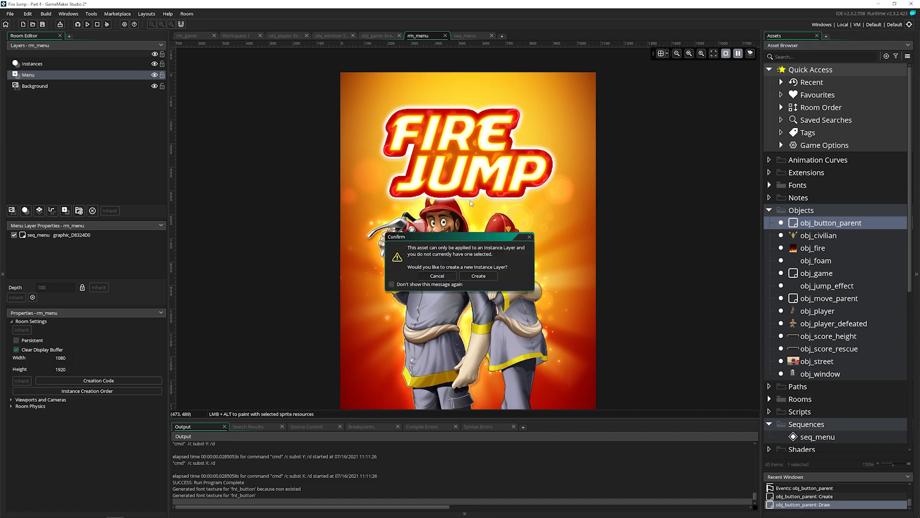
pyautogui.click(530, 237)
pyautogui.click(45, 65)
pyautogui.moveTo(798, 225); pyautogui.dragTo(381, 147)
# Run the game to test the object without a sprite, abort the run, and delete the obj_button_parent instance from rm_menu.
pyautogui.press('F5')
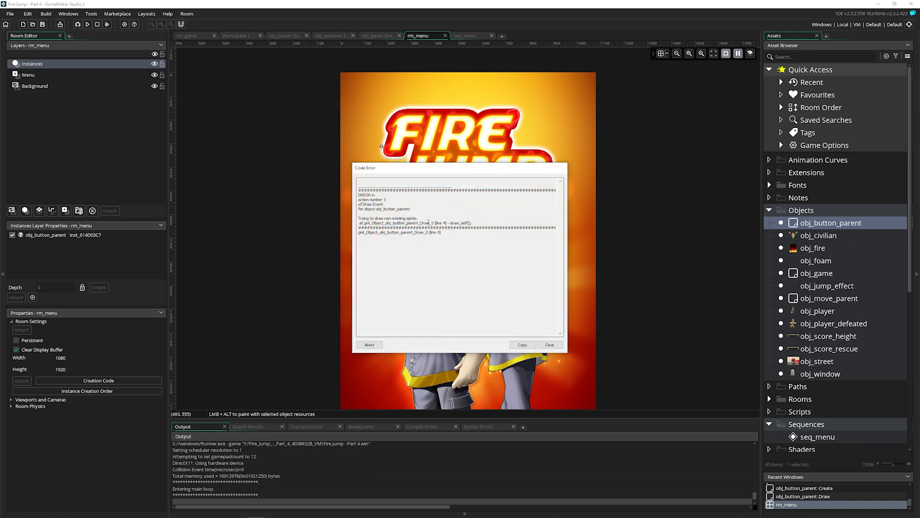
pyautogui.moveTo(358, 218); pyautogui.dragTo(418, 219)
pyautogui.click(369, 344)
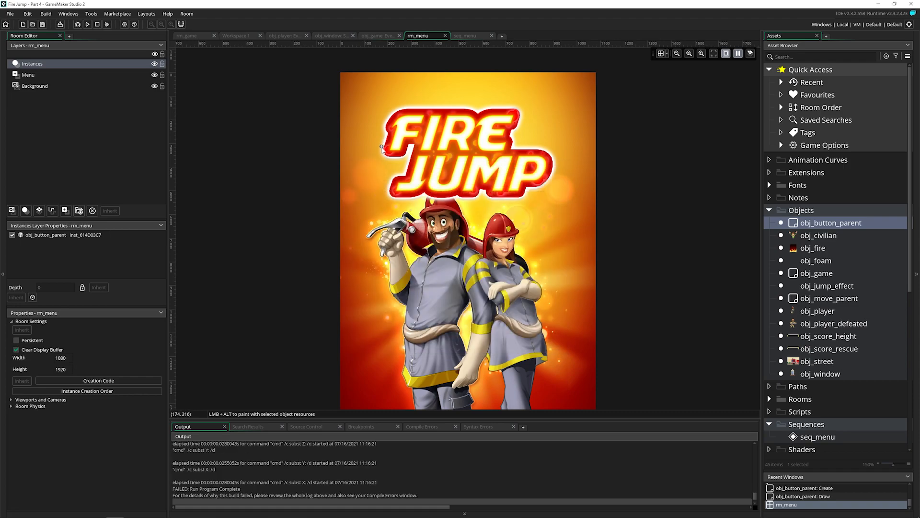
pyautogui.press('Delete')
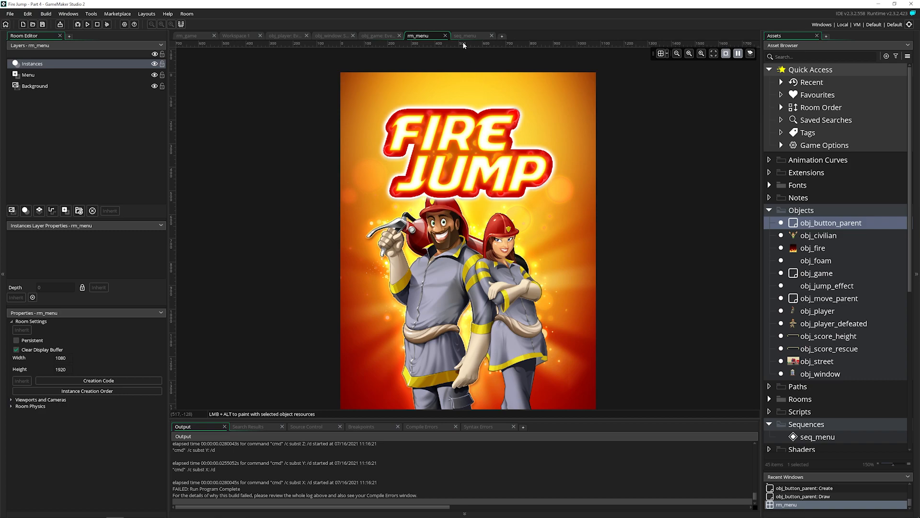
# Return to Workspace 1 and add a Set Font action using fnt_button below Draw Self in obj_button_parent's Draw event.
pyautogui.click(235, 35)
pyautogui.click(5, 115)
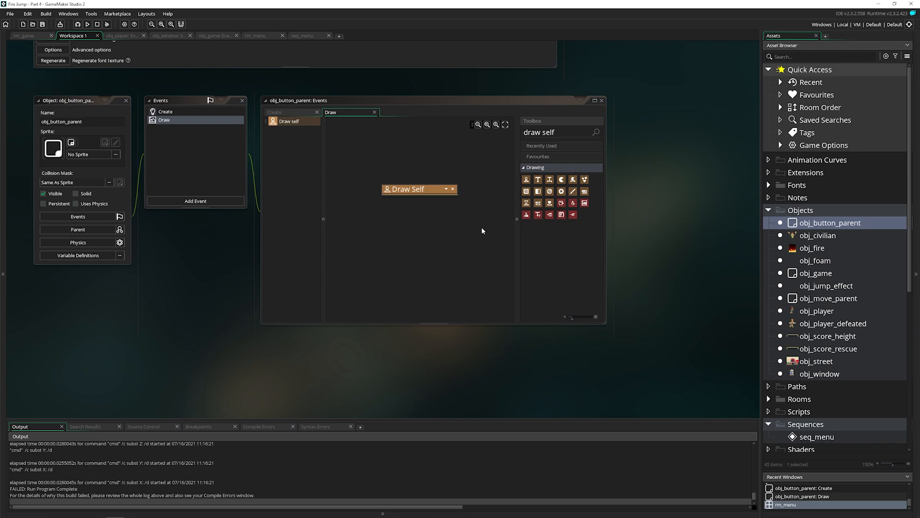
pyautogui.hotkey('ctrl', 'a')
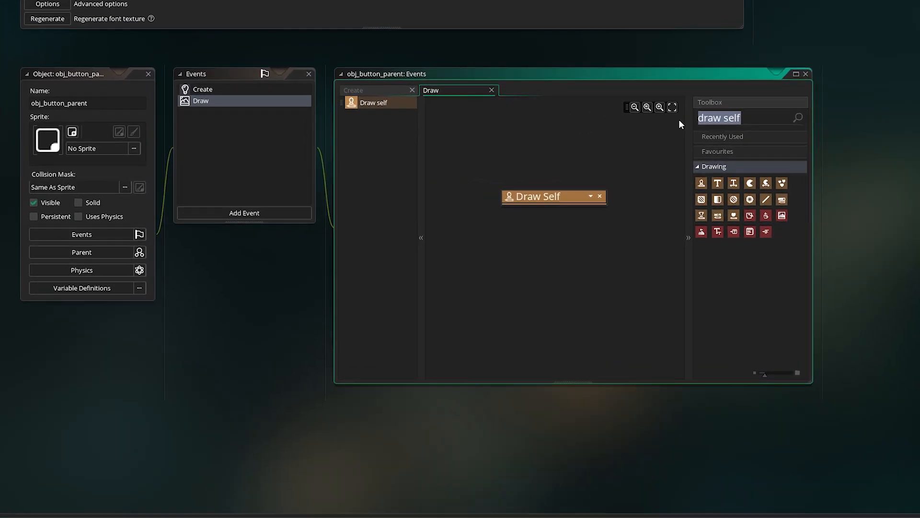
pyautogui.write('set font')
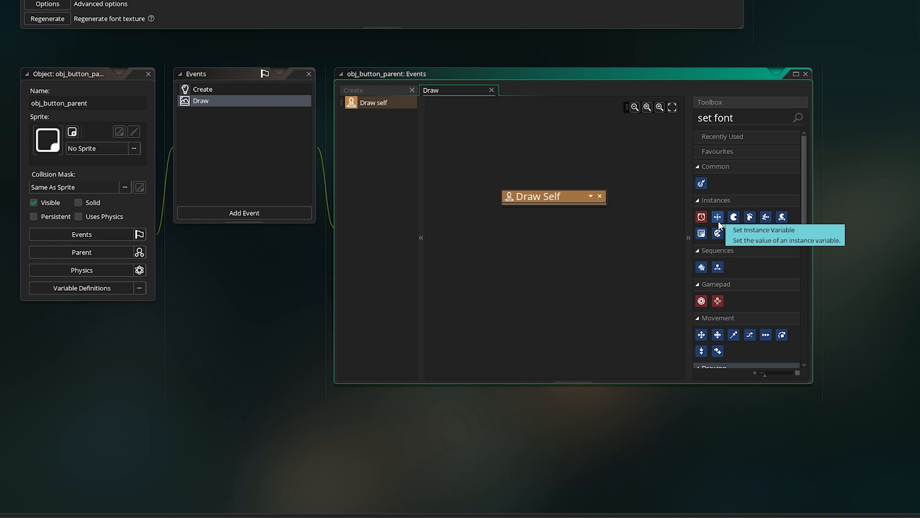
pyautogui.scroll(-3, 736, 280)
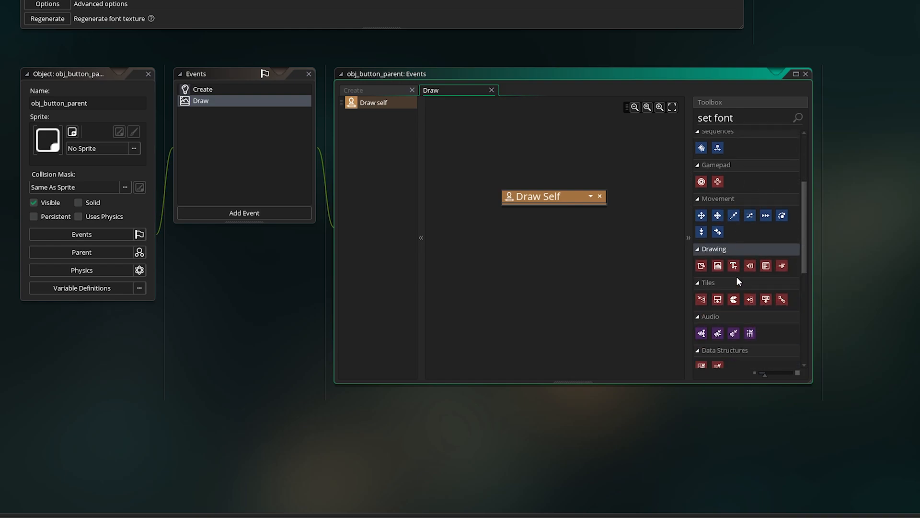
pyautogui.moveTo(734, 266)
pyautogui.mouseDown()
pyautogui.moveTo(594, 246)
pyautogui.moveTo(567, 232)
pyautogui.mouseUp()
pyautogui.press('BackSpace')
pyautogui.press('BackSpace')
pyautogui.press('BackSpace')
pyautogui.press('BackSpace')
pyautogui.press('BackSpace')
pyautogui.write('fnt_button')
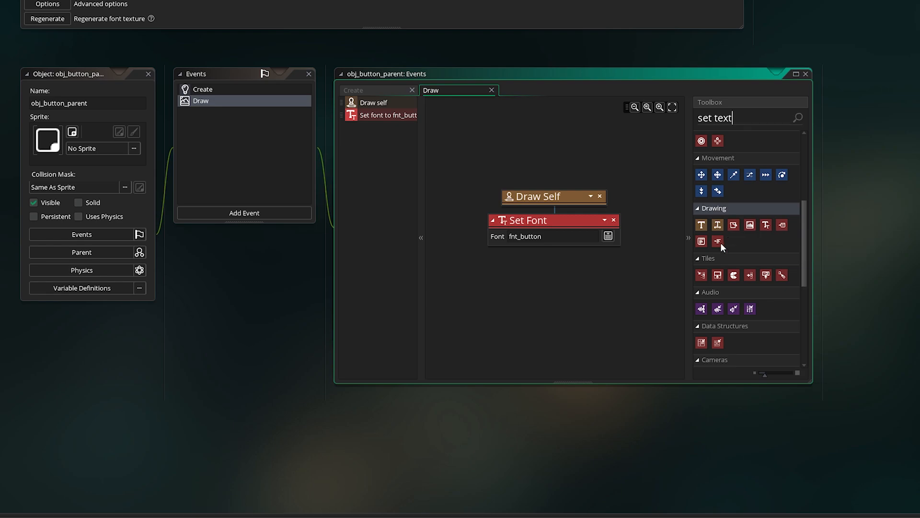
# Add a Set Text Alignment action below Set Font with HAlign fa_center and VAlign fa_middle.
pyautogui.moveTo(702, 241); pyautogui.dragTo(587, 269)
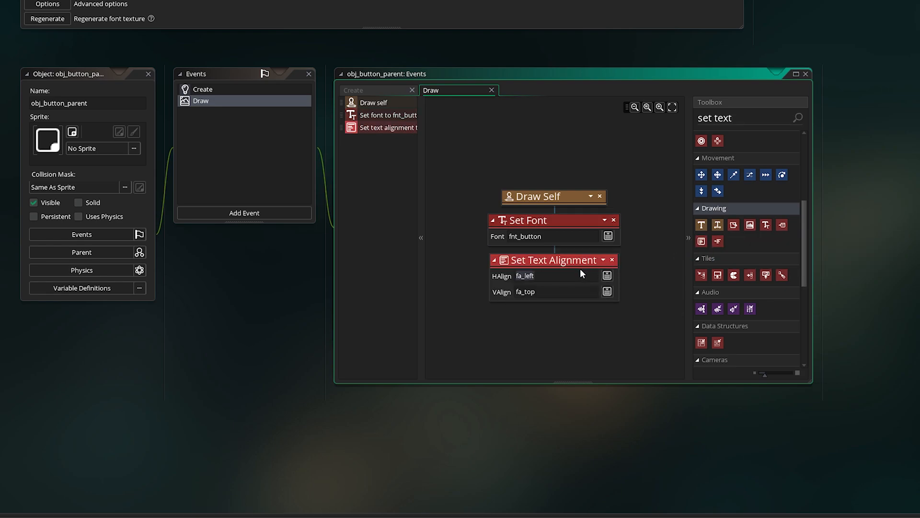
pyautogui.write('fa_center')
pyautogui.press('Tab')
pyautogui.write('fa_middle')
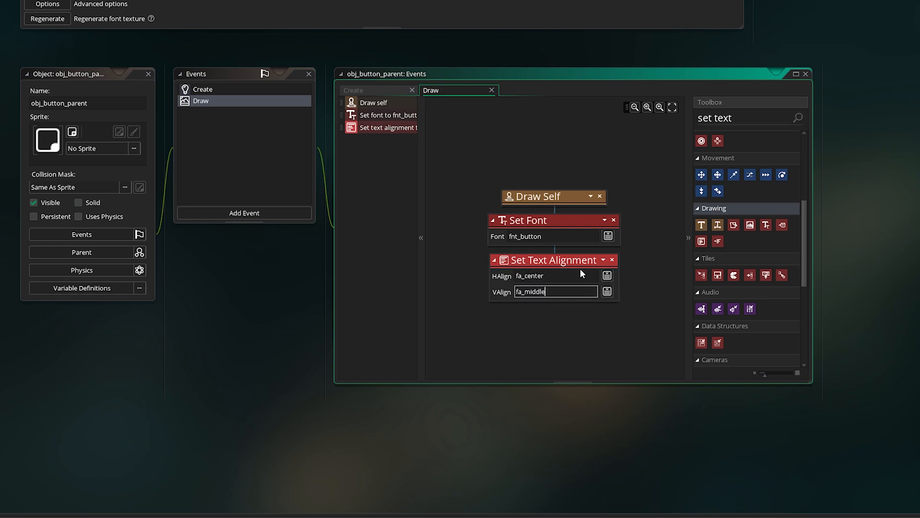
# Add a Draw Value action below Set Text Alignment with an empty caption and the variable text as its value.
pyautogui.scroll(-1, 580, 305)
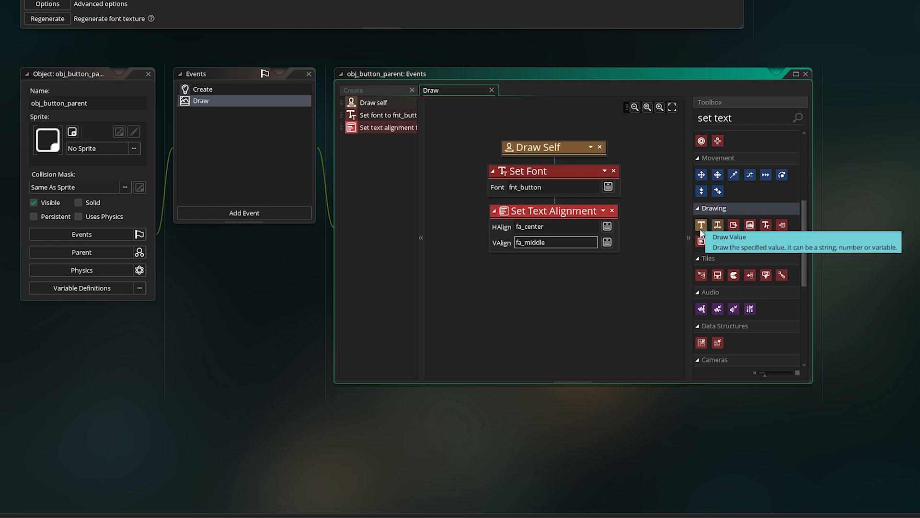
pyautogui.moveTo(701, 224); pyautogui.dragTo(556, 277)
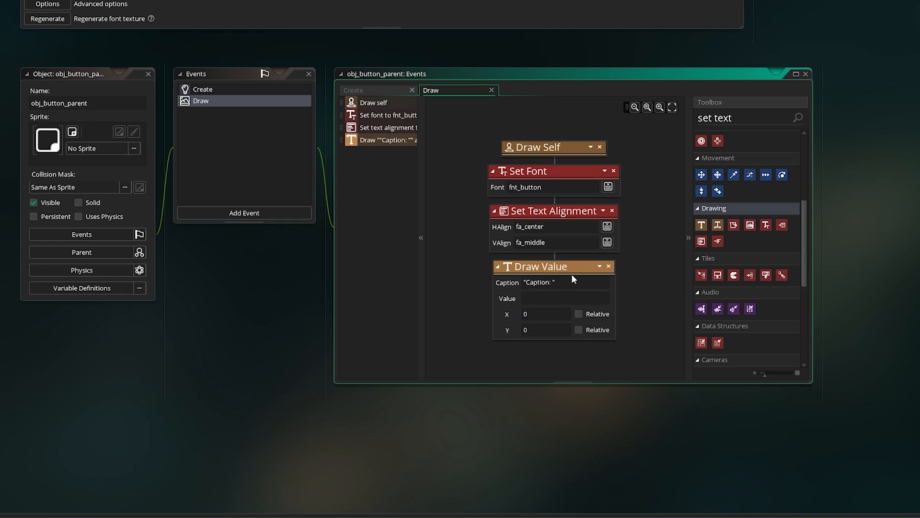
pyautogui.tripleClick(572, 279)
pyautogui.press('BackSpace')
pyautogui.click(550, 293)
pyautogui.write('text')
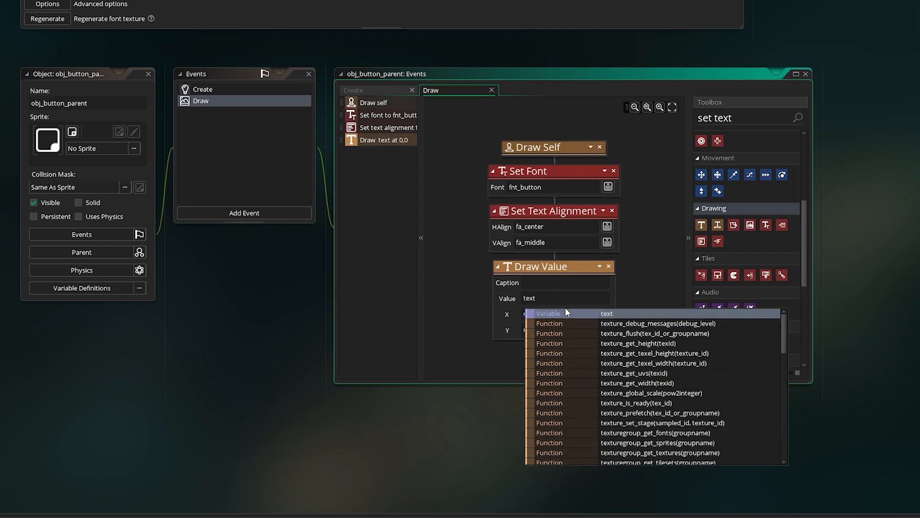
# Try the quoted string "text" as the Draw Value action's value, and restore the variable text.
pyautogui.moveTo(544, 294); pyautogui.dragTo(488, 298)
pyautogui.write('"text"')
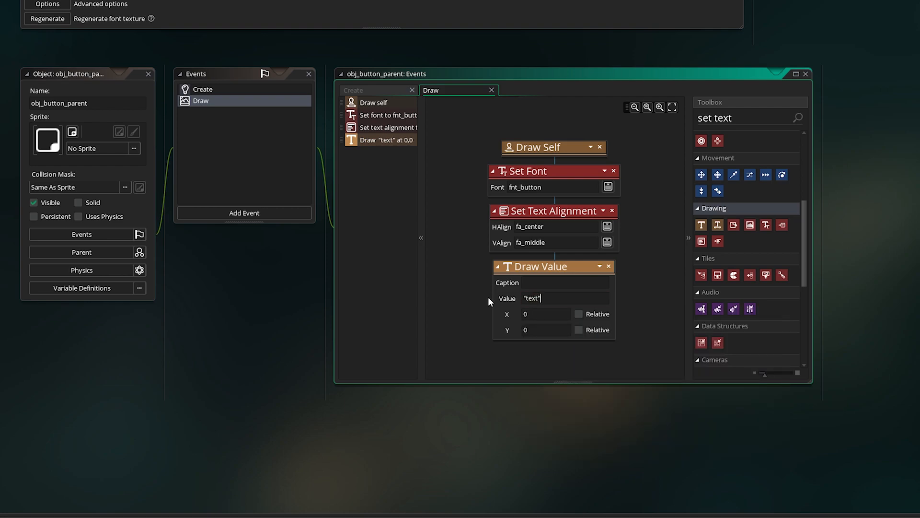
pyautogui.hotkey('ctrl', 'a')
pyautogui.write('text')
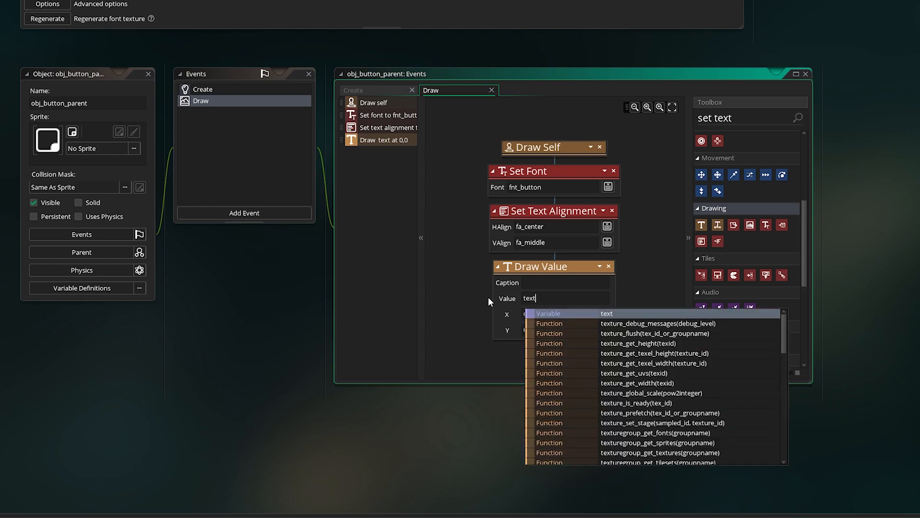
pyautogui.click(574, 313)
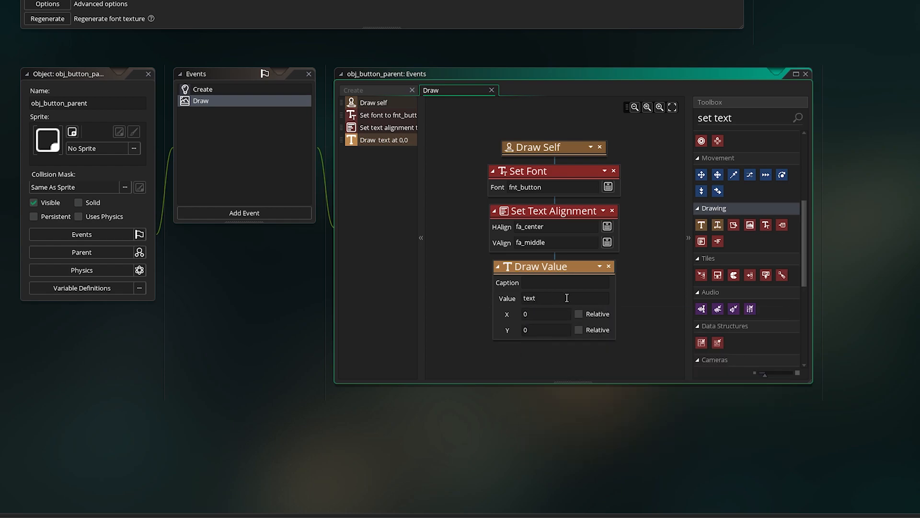
# Make both the X and Y positions of the Draw Value action relative.
pyautogui.doubleClick(547, 297)
pyautogui.click(579, 314)
pyautogui.click(579, 329)
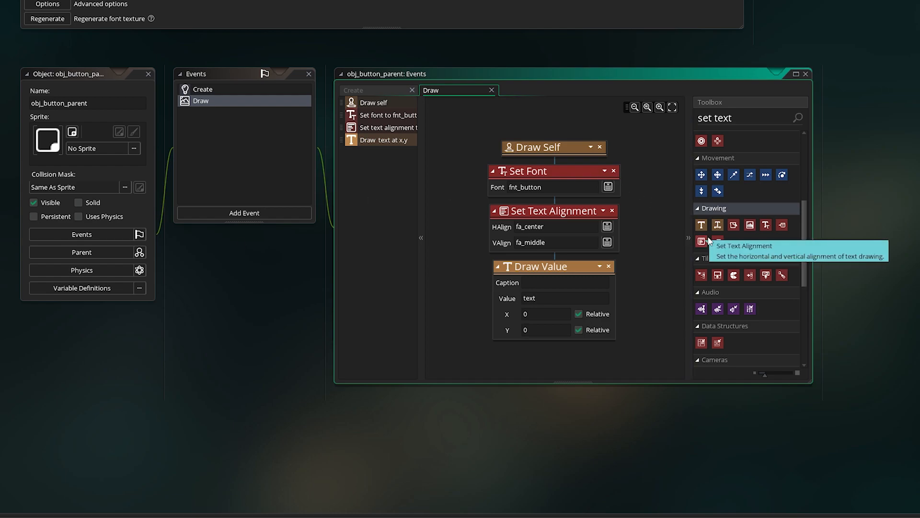
# Add a second Set Text Alignment action with fa_left and fa_top below Draw Value, and enlarge the event editor window.
pyautogui.moveTo(705, 246)
pyautogui.mouseDown()
pyautogui.moveTo(664, 301)
pyautogui.moveTo(638, 312)
pyautogui.mouseUp()
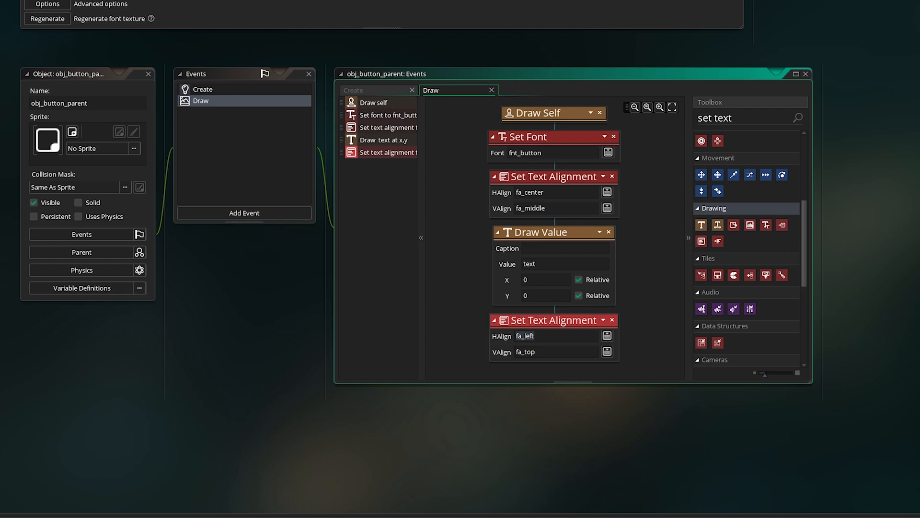
pyautogui.click(663, 292)
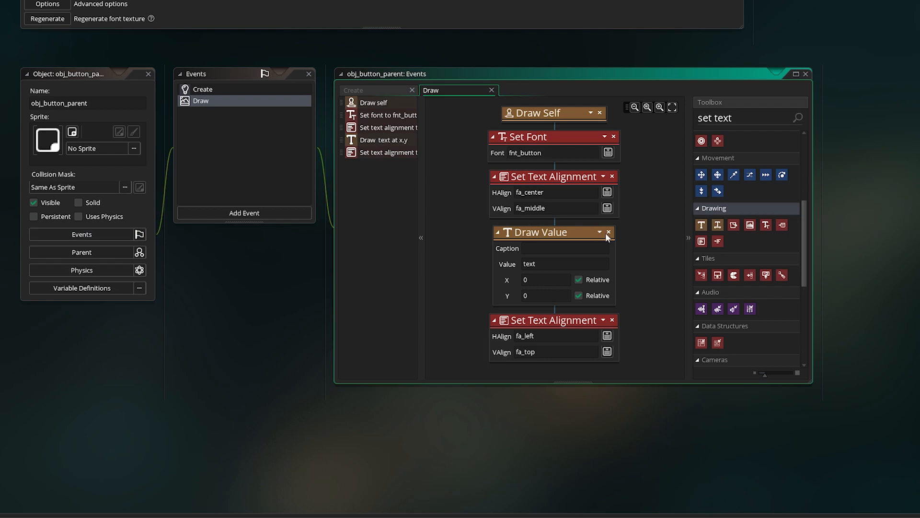
pyautogui.moveTo(811, 383); pyautogui.dragTo(842, 430)
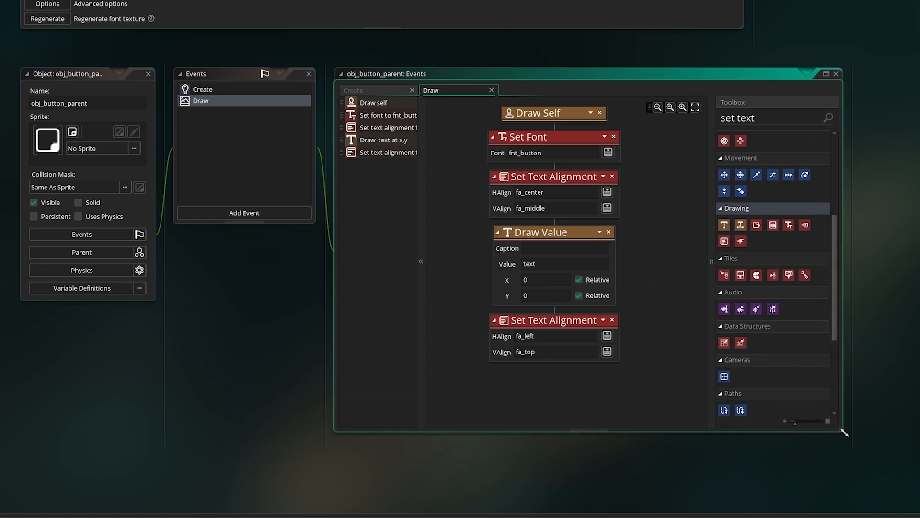
# Move the Draw Self action to the end of the Draw event's action chain and back to the start.
pyautogui.moveTo(543, 113)
pyautogui.mouseDown()
pyautogui.moveTo(611, 145)
pyautogui.moveTo(575, 378)
pyautogui.mouseUp()
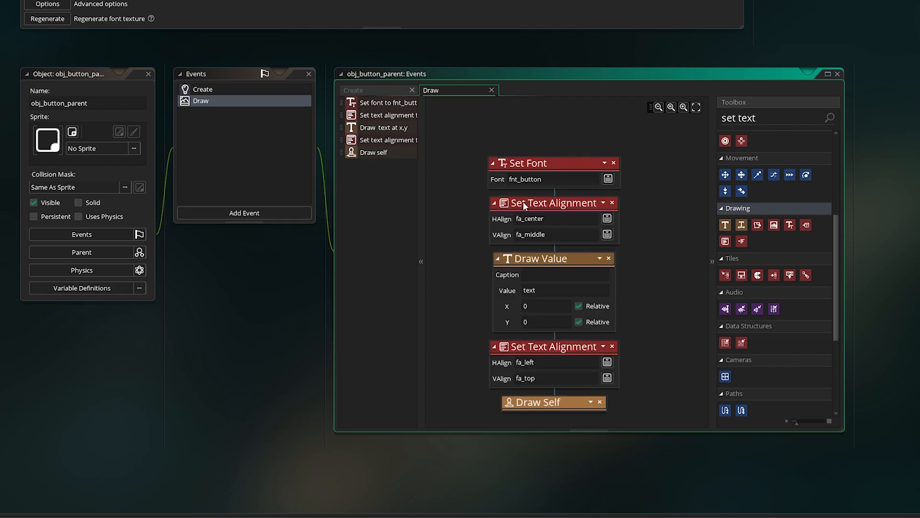
pyautogui.moveTo(544, 353)
pyautogui.mouseDown()
pyautogui.moveTo(600, 308)
pyautogui.moveTo(594, 104)
pyautogui.mouseUp()
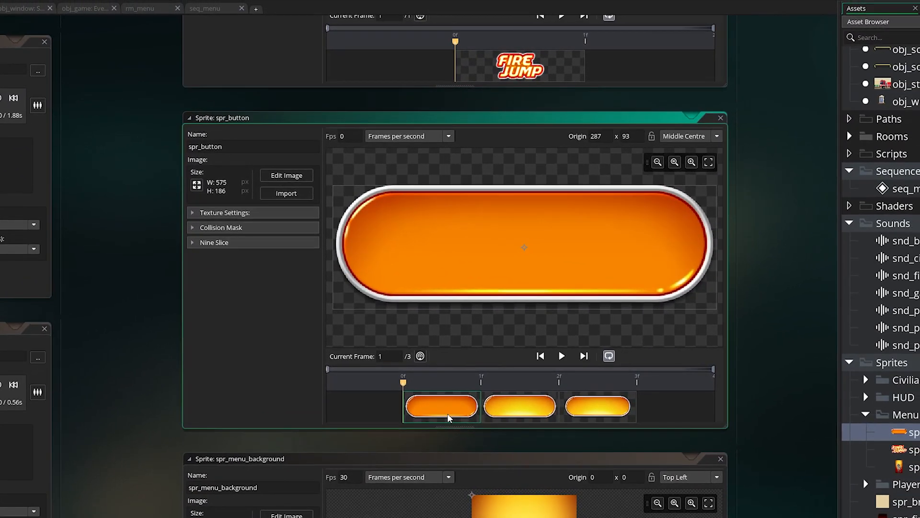
# Look through the three frames of spr_button in the sprite editor.
pyautogui.click(447, 415)
pyautogui.click(511, 410)
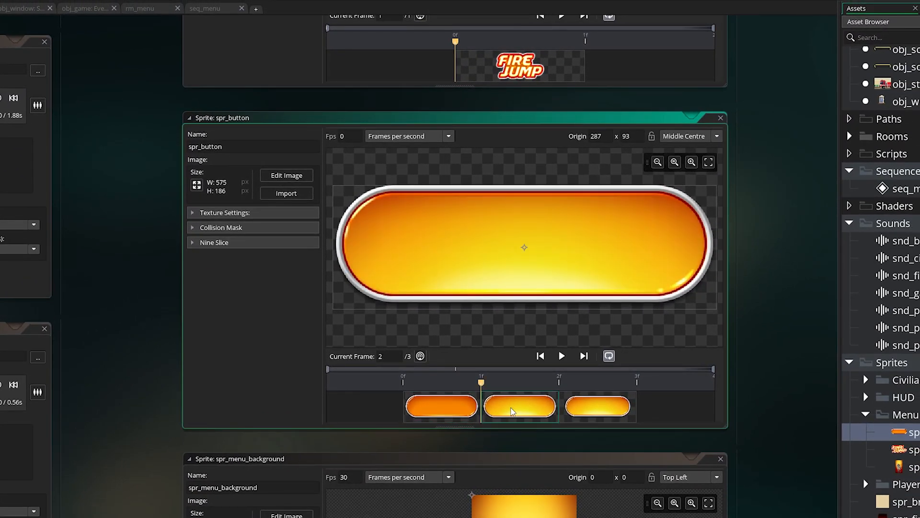
pyautogui.click(575, 412)
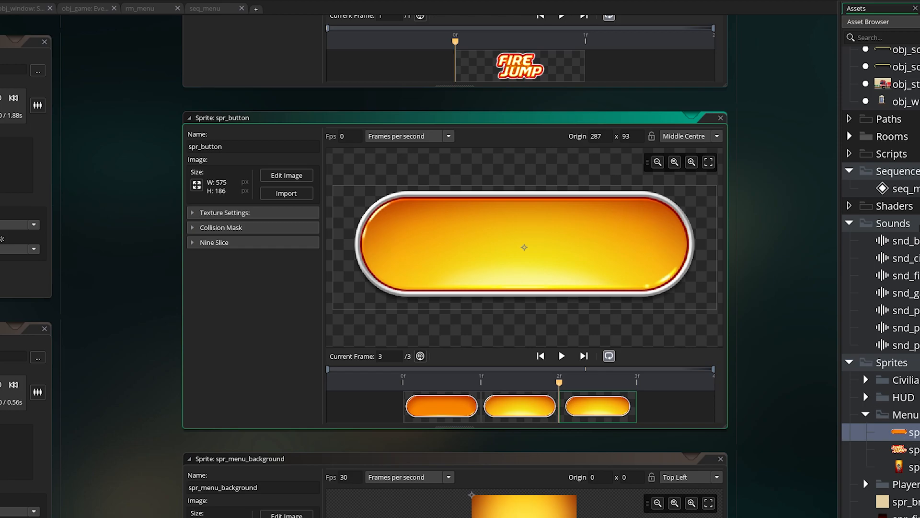
# Return to obj_button_parent and add a Mouse Enter event.
pyautogui.scroll(-2, 456, 258)
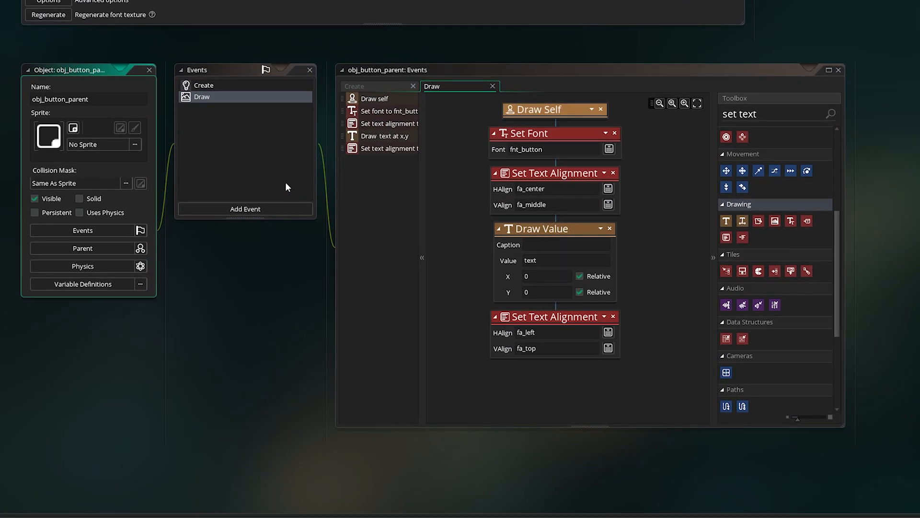
pyautogui.click(240, 210)
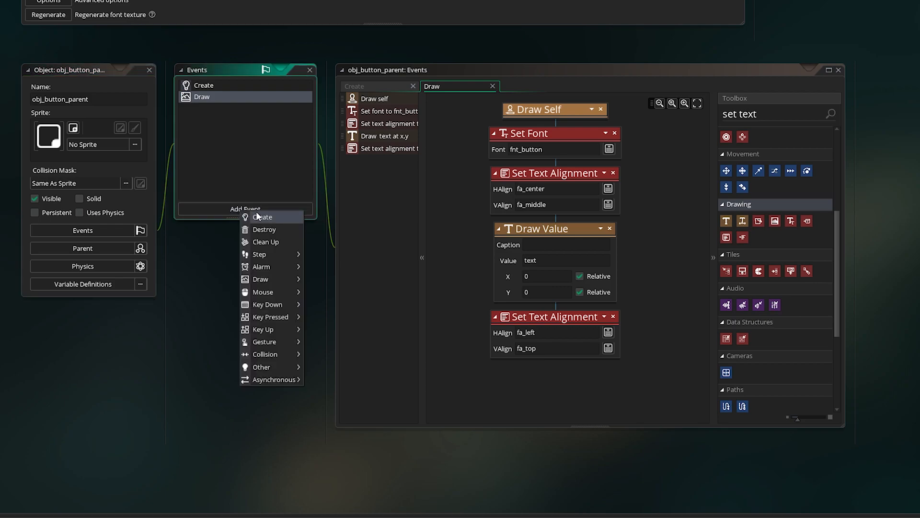
pyautogui.moveTo(292, 286)
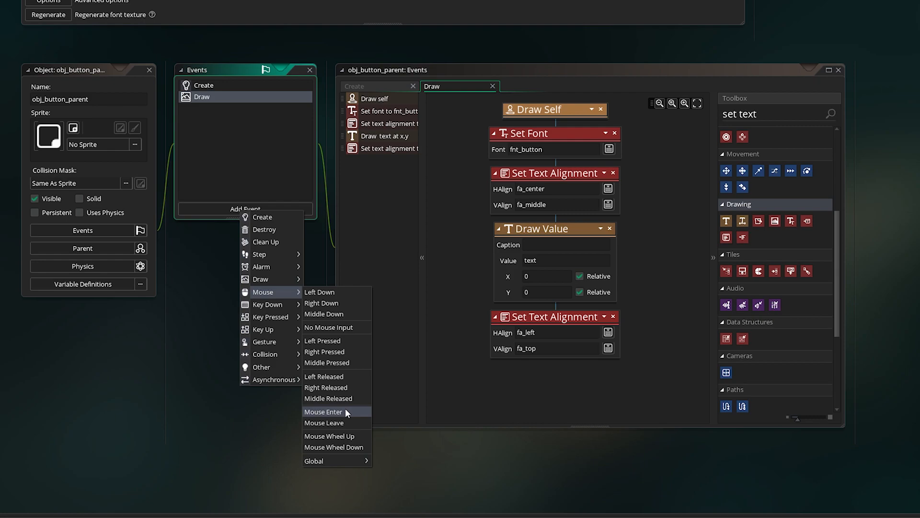
pyautogui.click(323, 412)
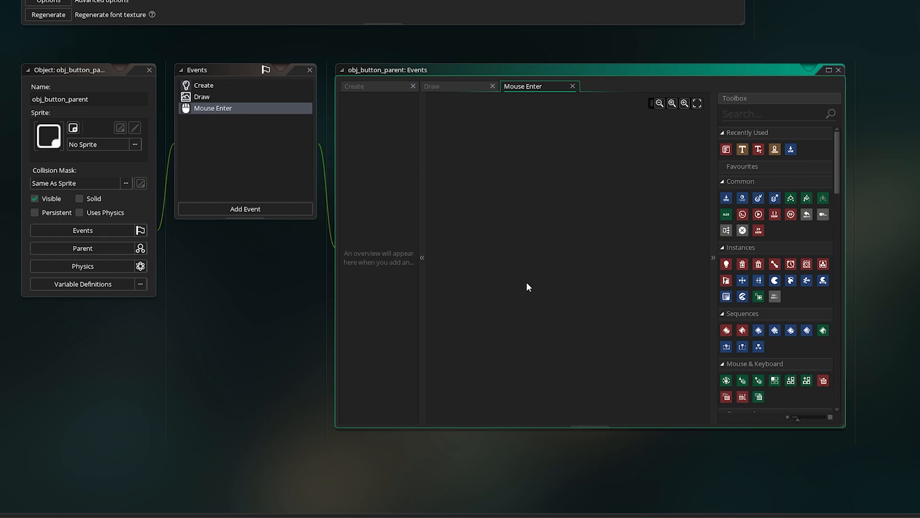
# Add a Set Sprite action to the Mouse Enter event with sprite spr_button and frame 1.
pyautogui.click(764, 116)
pyautogui.write('set sprite')
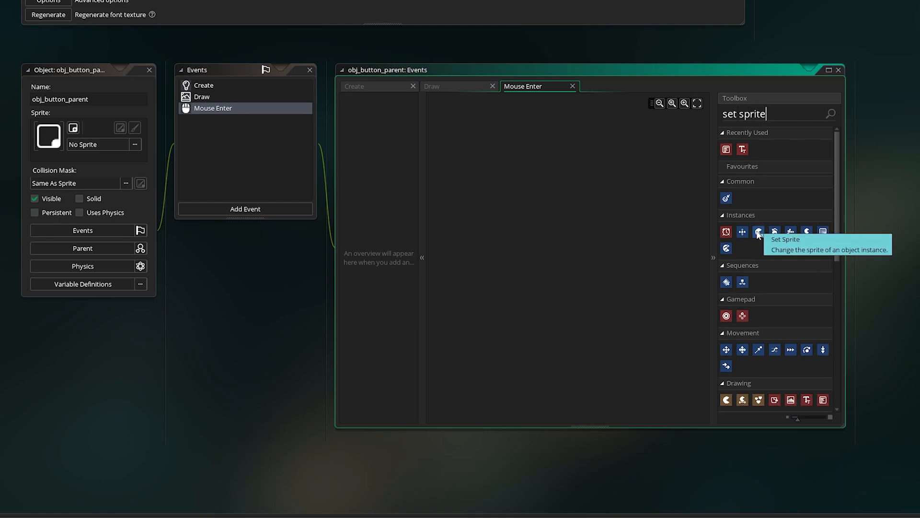
pyautogui.moveTo(759, 231); pyautogui.dragTo(499, 227)
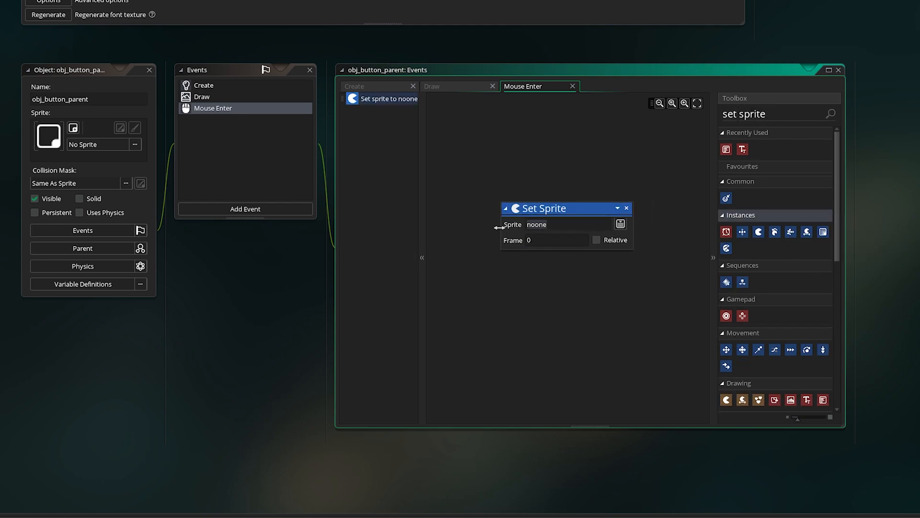
pyautogui.write('spr_button')
pyautogui.click(535, 241)
pyautogui.press('BackSpace')
pyautogui.write('1')
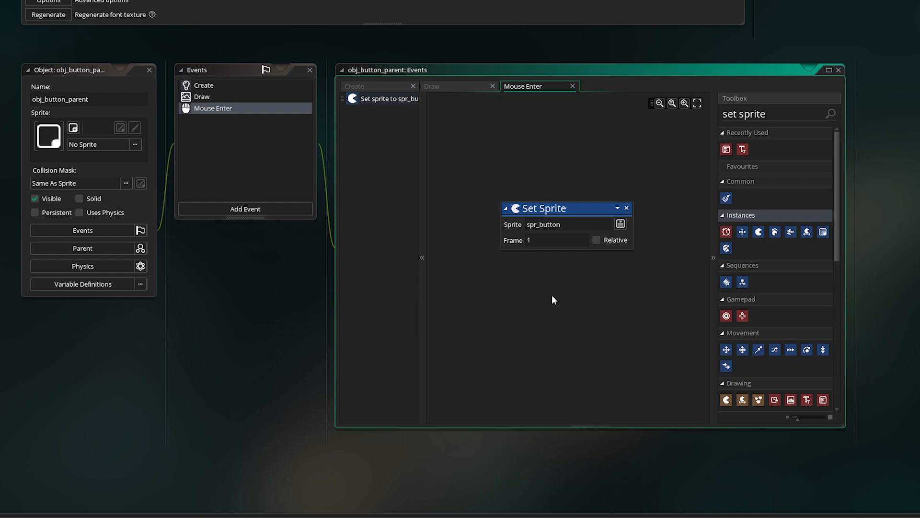
# Add a Mouse Leave event to obj_button_parent containing a Set Sprite action with spr_button at frame 0.
pyautogui.click(258, 210)
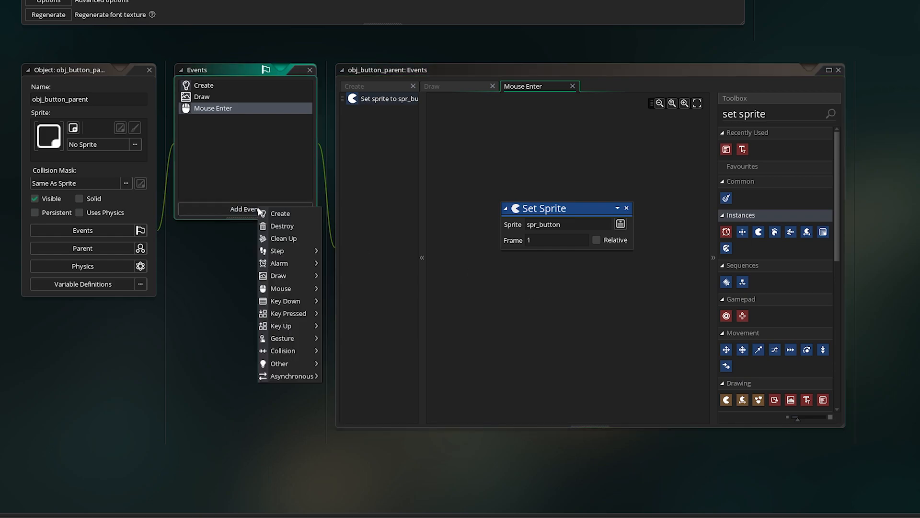
pyautogui.moveTo(302, 288)
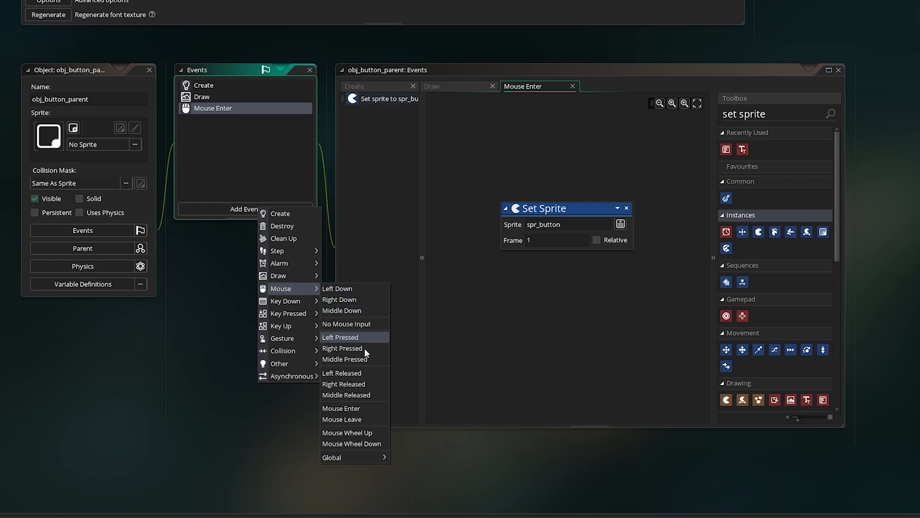
pyautogui.click(356, 416)
pyautogui.moveTo(727, 149); pyautogui.dragTo(510, 209)
pyautogui.write('spr_bu')
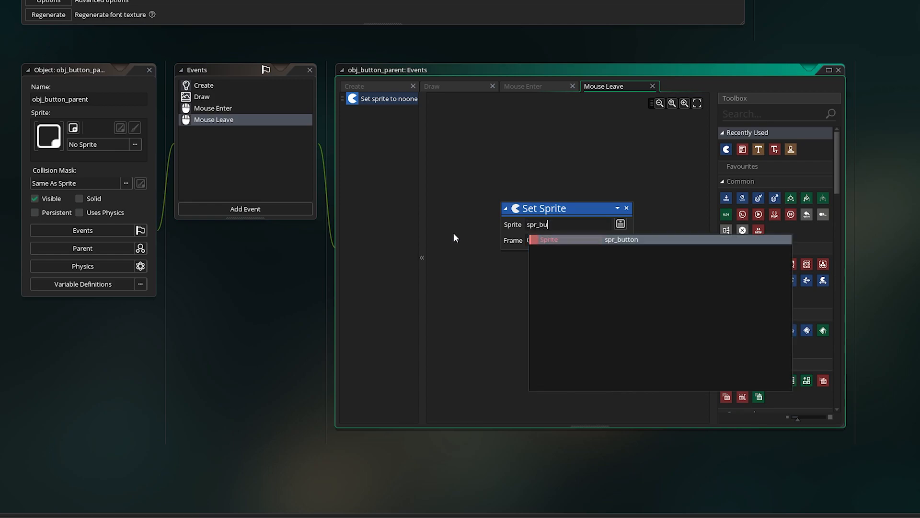
pyautogui.write('tton')
pyautogui.press('Return')
pyautogui.press('Tab')
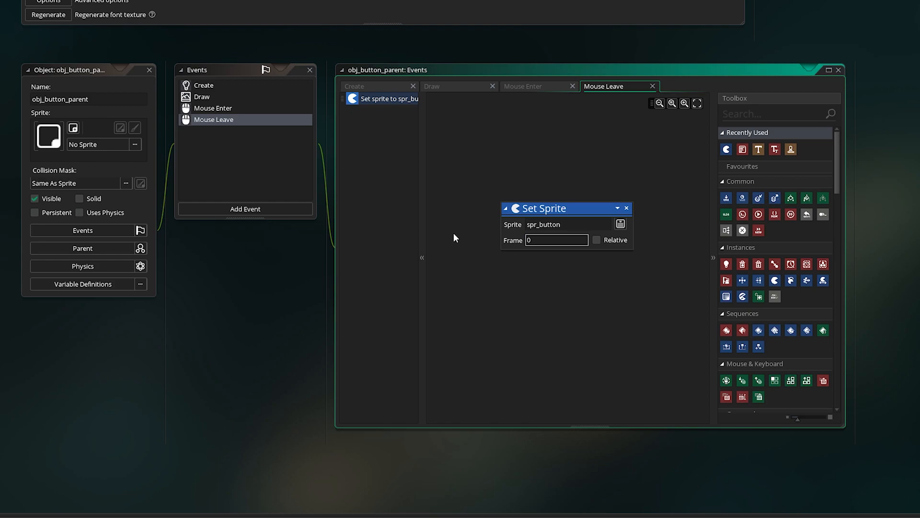
pyautogui.click(491, 283)
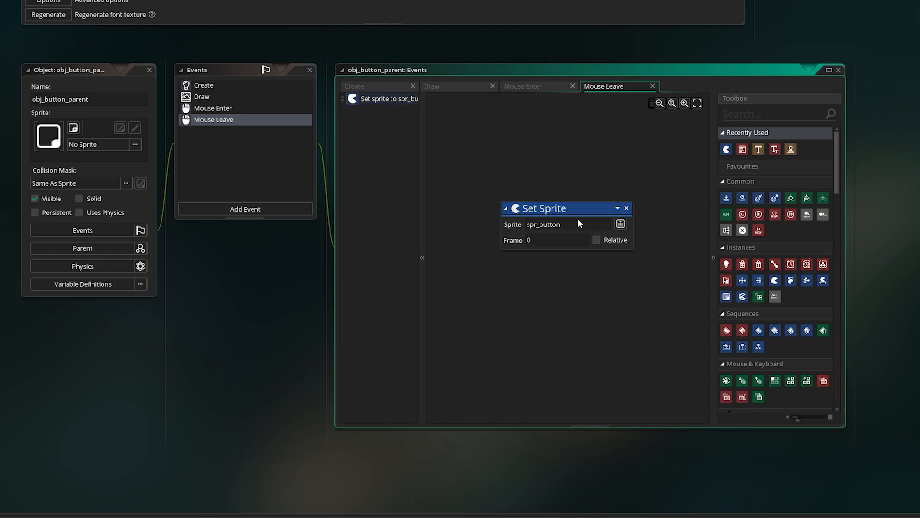
pyautogui.click(528, 88)
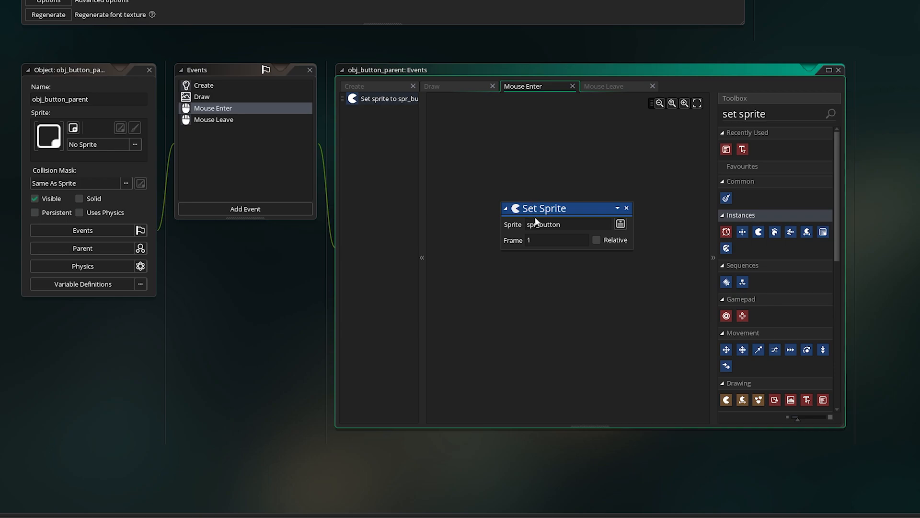
pyautogui.click(595, 91)
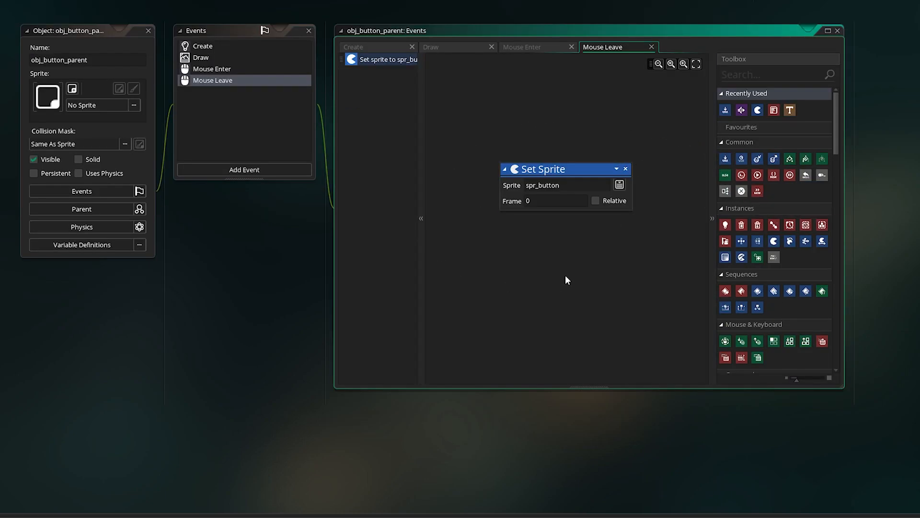
# Add a mouse Left Pressed event to obj_button_parent containing a Set Sprite action with spr_button at frame 2.
pyautogui.click(254, 173)
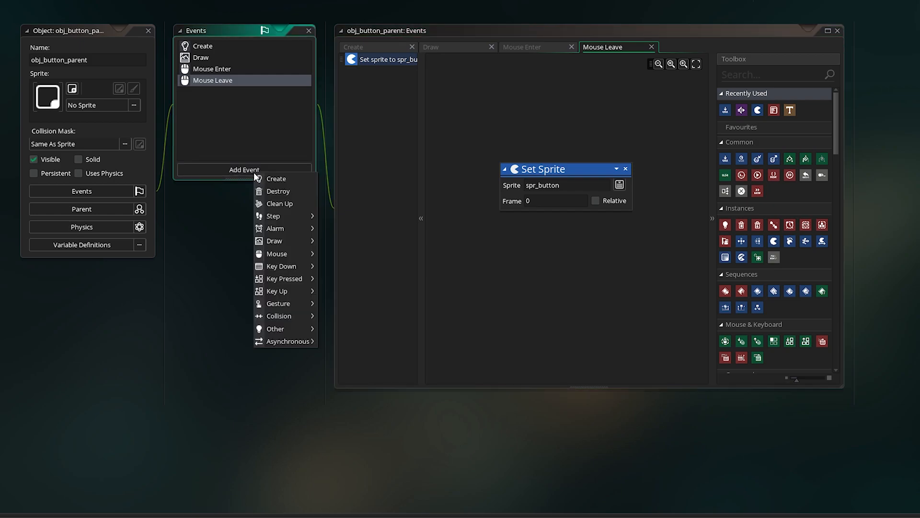
pyautogui.moveTo(300, 254)
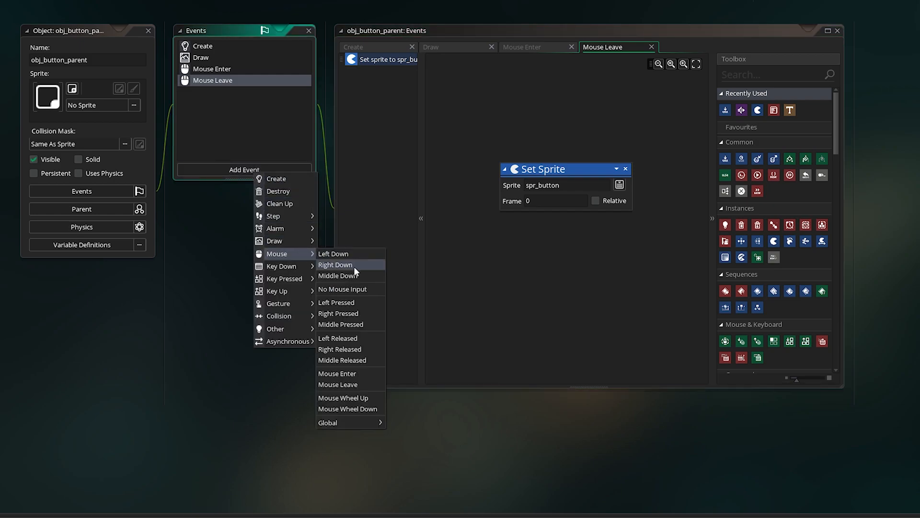
pyautogui.click(356, 301)
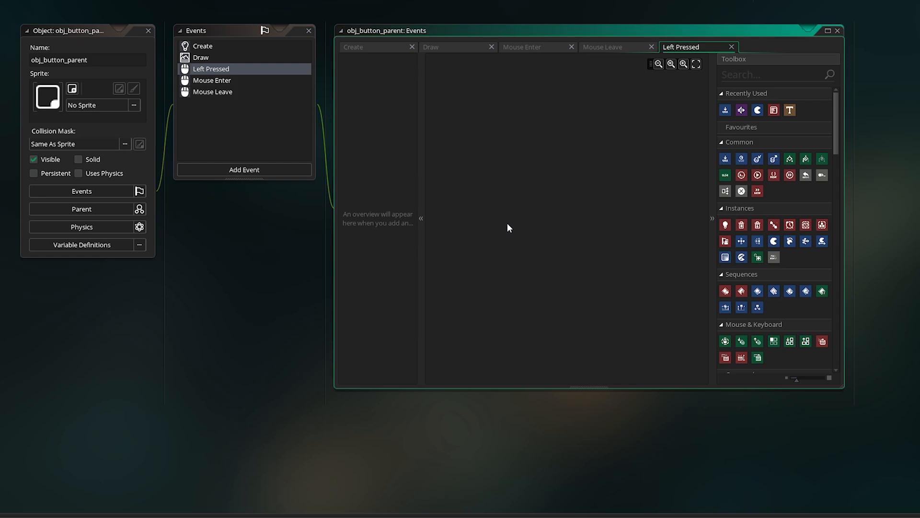
pyautogui.moveTo(757, 110); pyautogui.dragTo(537, 154)
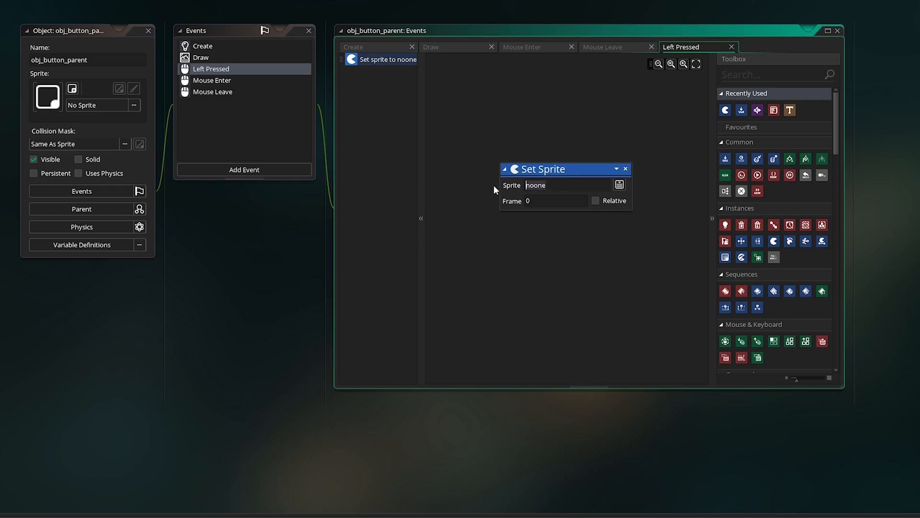
pyautogui.write('spr_button')
pyautogui.press('Tab')
pyautogui.press('BackSpace')
pyautogui.write('2')
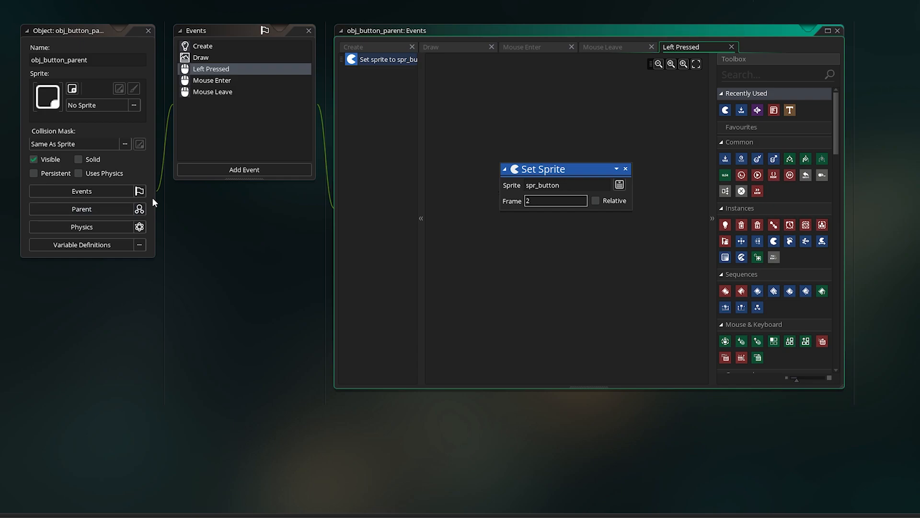
# Add a mouse Left Released event to obj_button_parent containing a Set Sprite action with spr_button at frame 1.
pyautogui.click(577, 164)
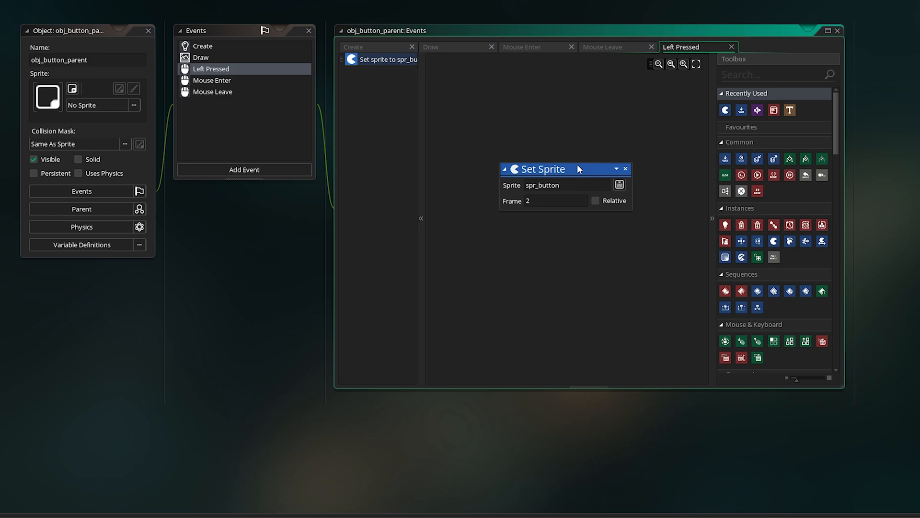
pyautogui.click(264, 173)
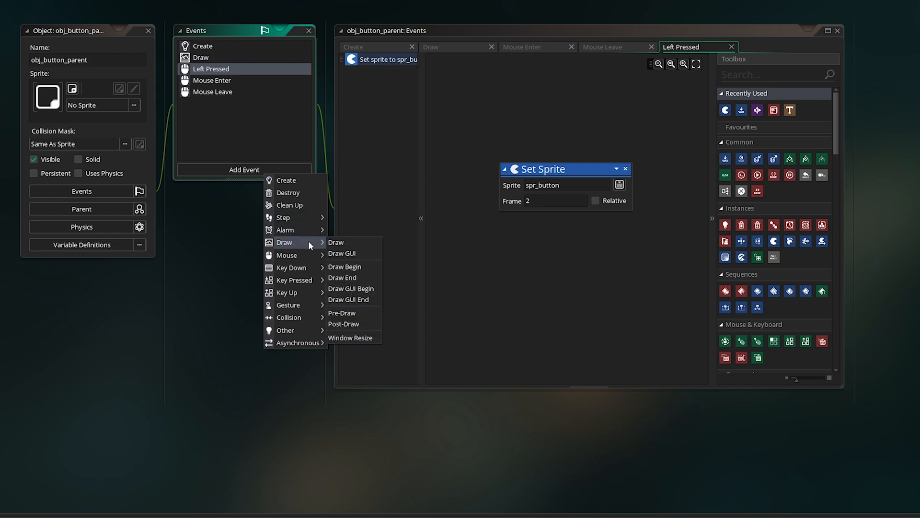
pyautogui.moveTo(307, 254)
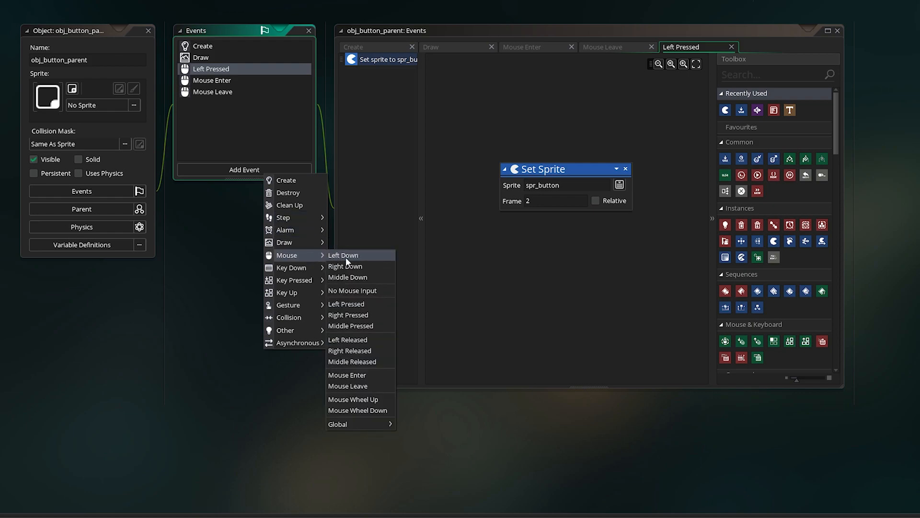
pyautogui.click(372, 340)
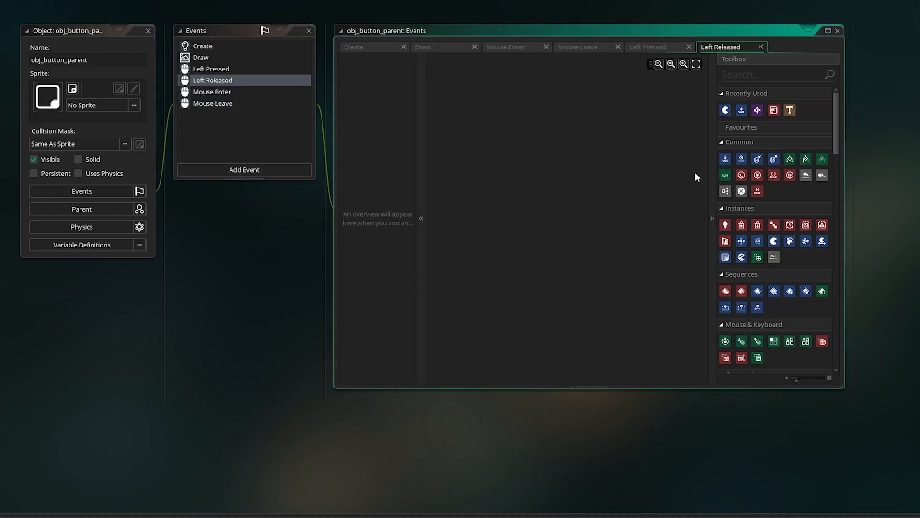
pyautogui.moveTo(728, 111); pyautogui.dragTo(509, 190)
pyautogui.write('spr_button')
pyautogui.press('Tab')
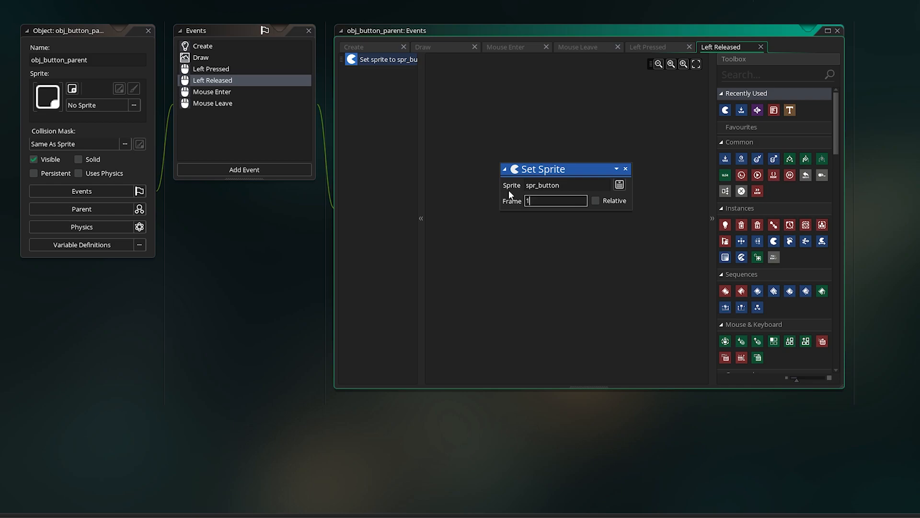
# Add a Play Audio action using snd_button below the Set Sprite action in the Left Released event.
pyautogui.click(762, 77)
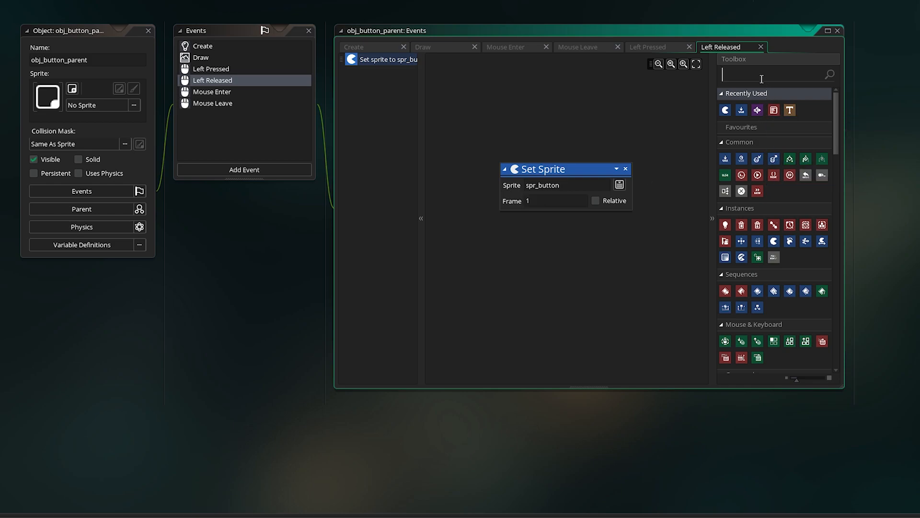
pyautogui.write('play')
pyautogui.moveTo(724, 228); pyautogui.dragTo(566, 237)
pyautogui.write('snd_butto')
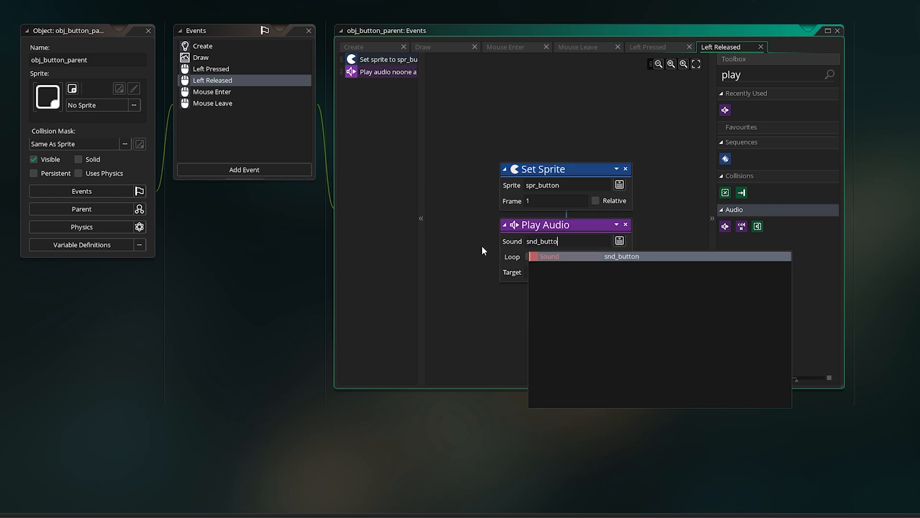
pyautogui.press('Return')
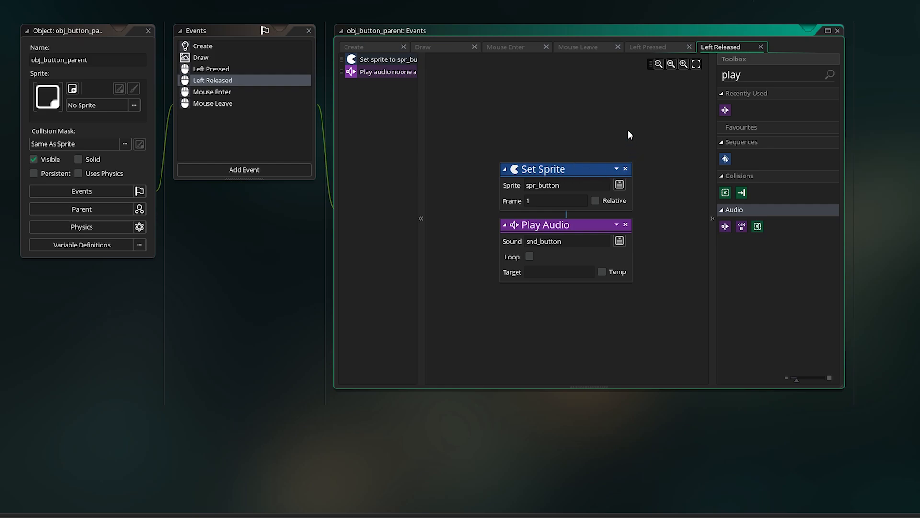
pyautogui.moveTo(540, 199); pyautogui.dragTo(505, 201)
pyautogui.click(542, 204)
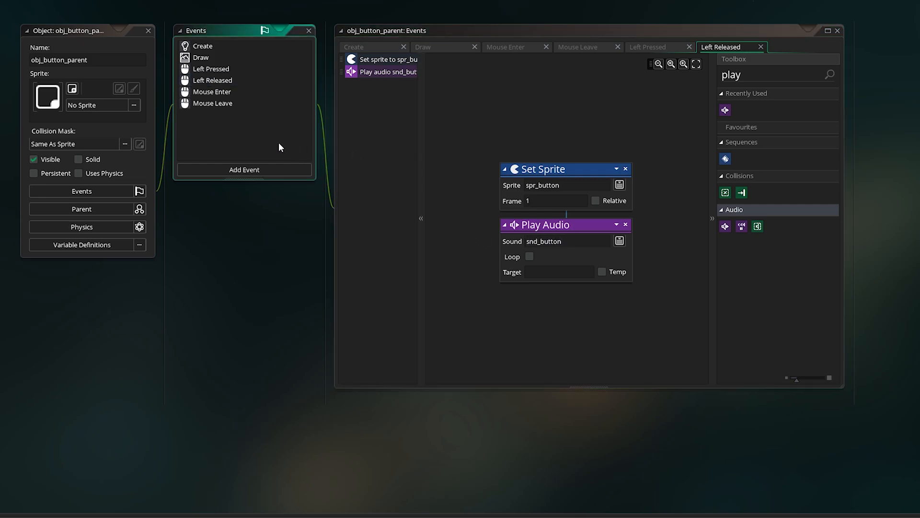
pyautogui.click(571, 229)
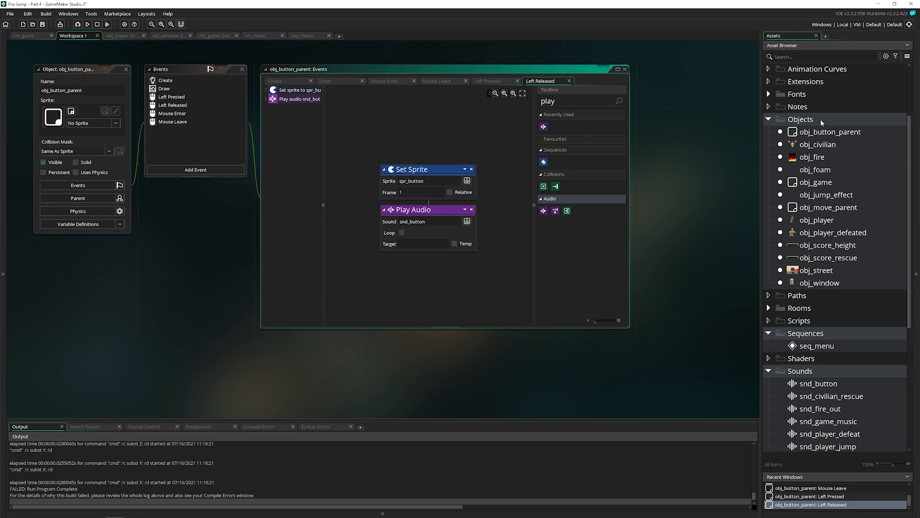
# Create a new object named obj_play_button in the Objects group.
pyautogui.rightClick(820, 119)
pyautogui.moveTo(823, 126)
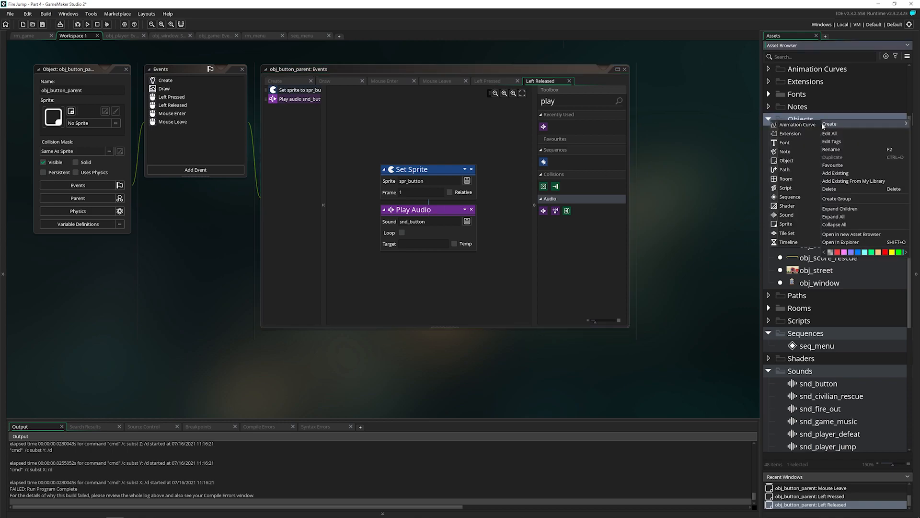
pyautogui.click(793, 160)
pyautogui.write('obj')
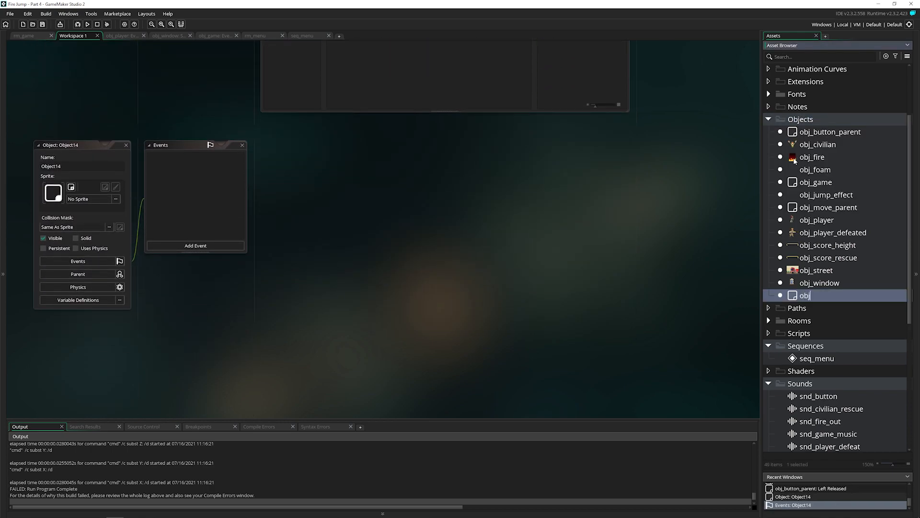
pyautogui.write('_play_button')
pyautogui.press('Return')
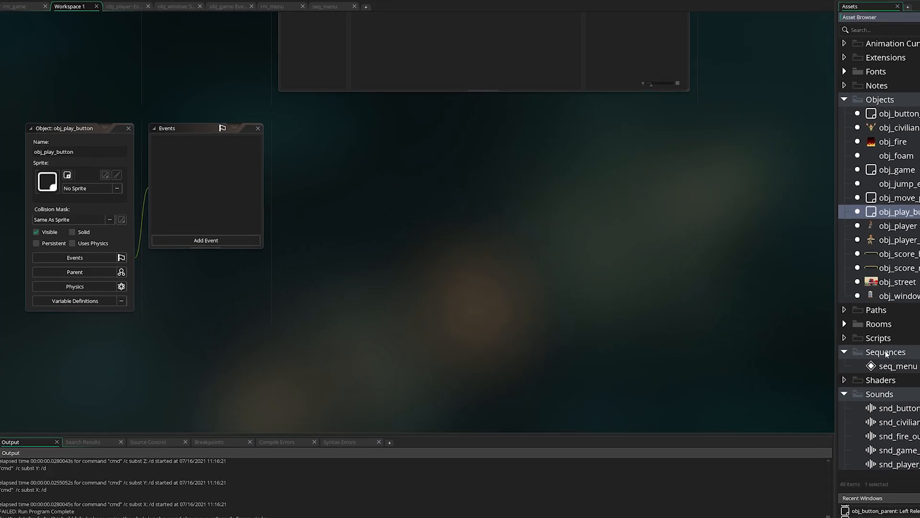
# Assign the spr_button sprite to obj_play_button and set its parent to obj_button_parent.
pyautogui.moveTo(917, 461); pyautogui.dragTo(69, 184)
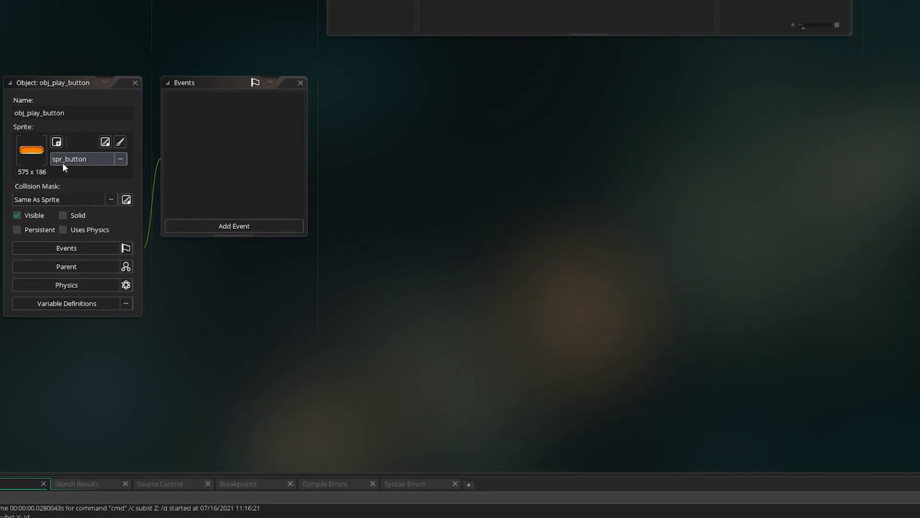
pyautogui.click(66, 266)
pyautogui.click(278, 290)
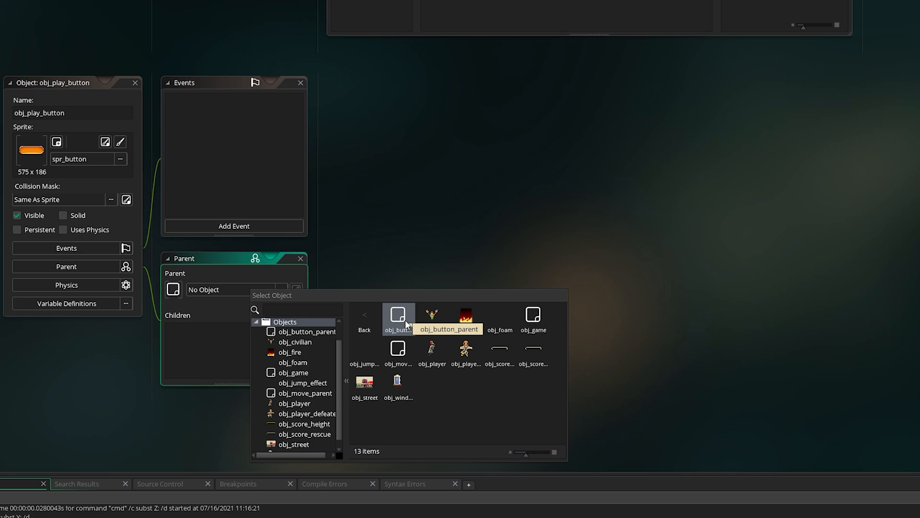
pyautogui.click(405, 320)
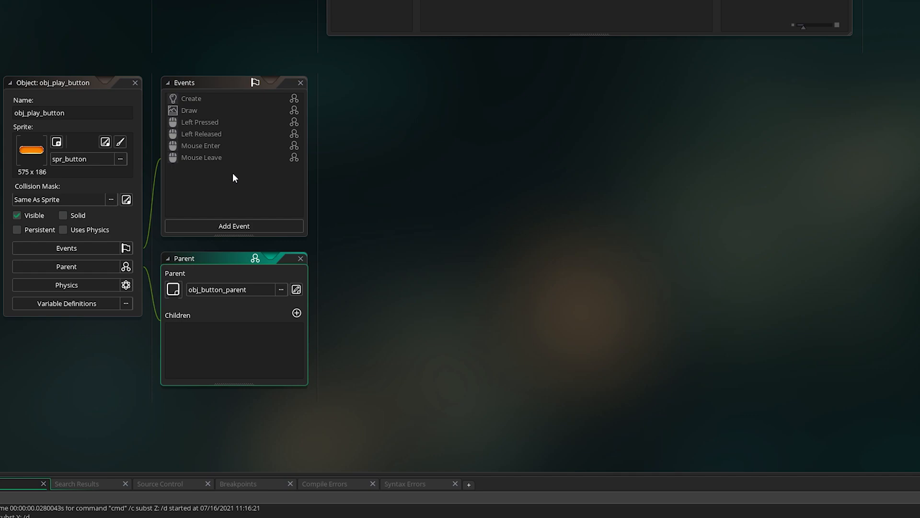
# Inherit the parent's Create event in obj_play_button.
pyautogui.rightClick(209, 97)
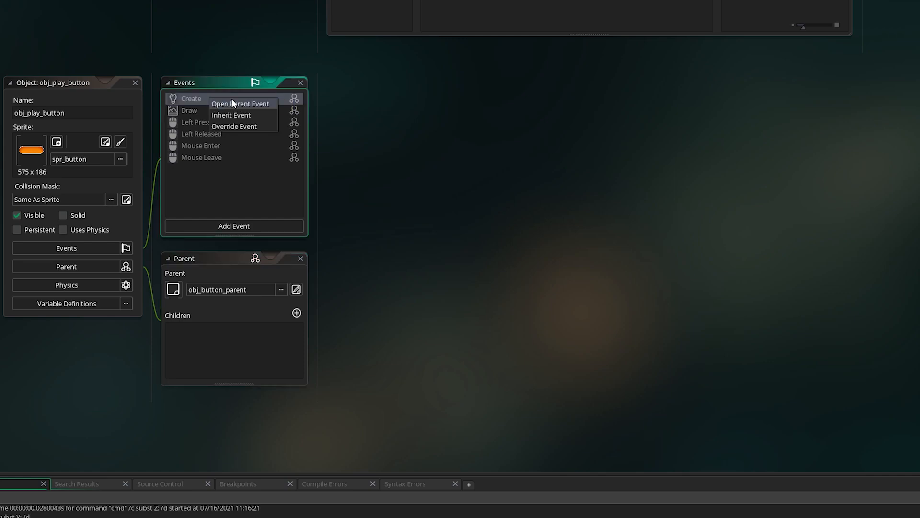
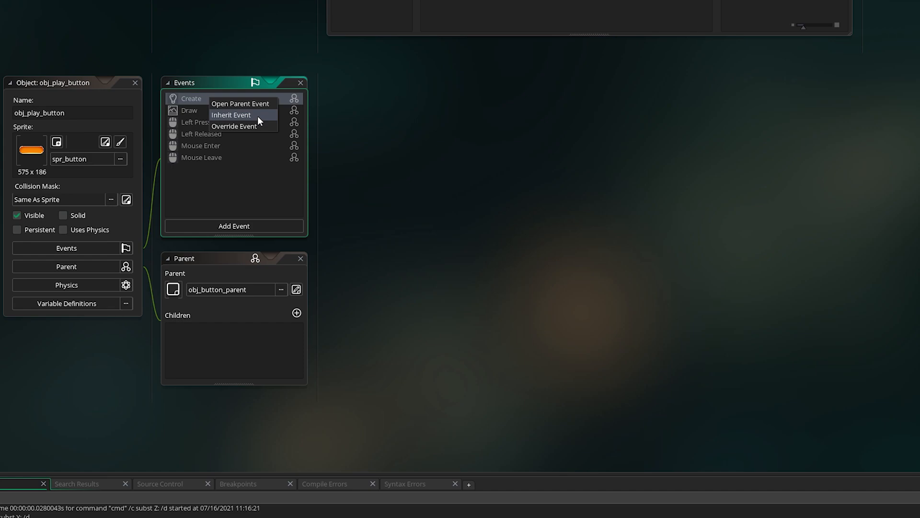
pyautogui.click(257, 116)
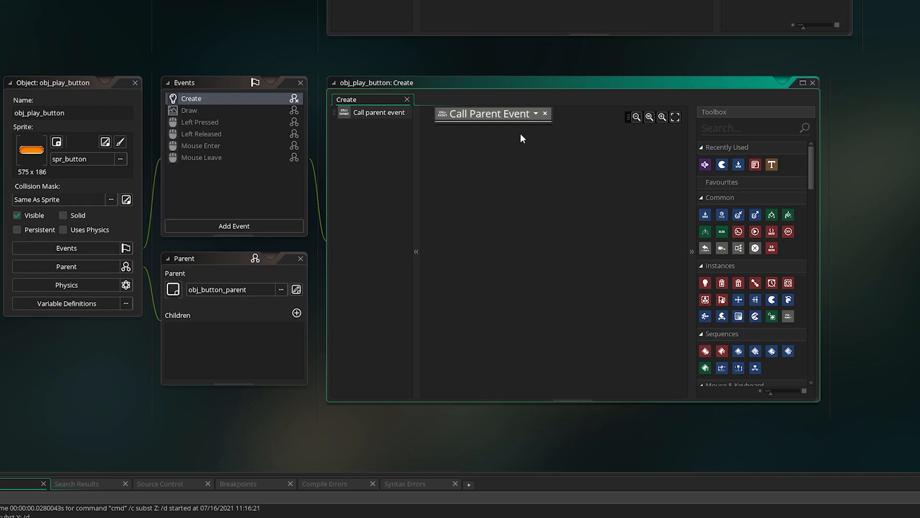
pyautogui.moveTo(519, 139); pyautogui.dragTo(538, 169, button='middle')
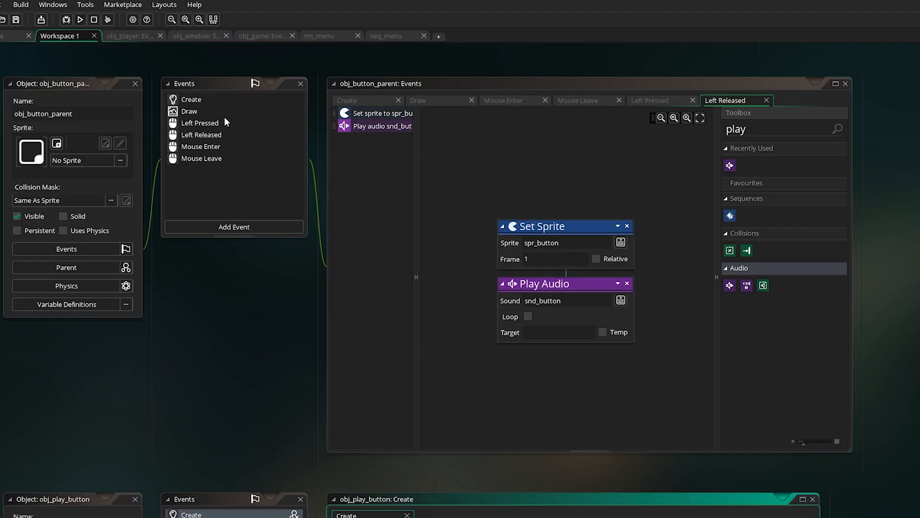
# Check the parent's Create event and add an Assign Variable action setting text to "Play" in obj_play_button's Create event.
pyautogui.click(211, 98)
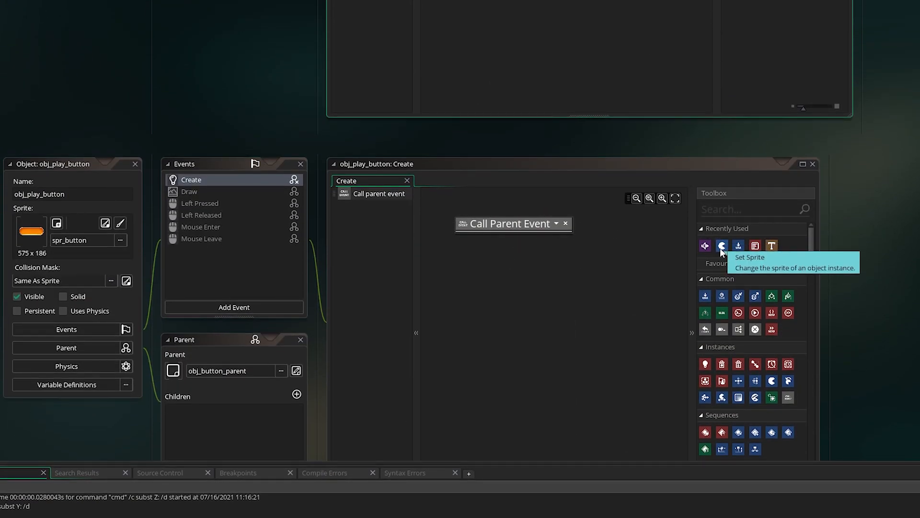
pyautogui.moveTo(738, 246); pyautogui.dragTo(515, 261)
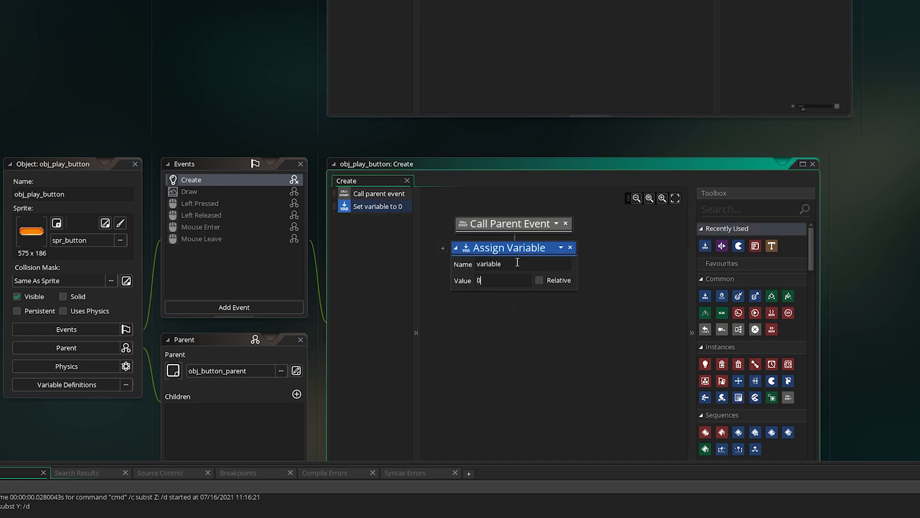
pyautogui.write('text')
pyautogui.click(510, 283)
pyautogui.write('"Play"')
# Compare the text value assigned in obj_button_parent's Create event with the one in obj_play_button's Create event.
pyautogui.moveTo(498, 281); pyautogui.dragTo(445, 281)
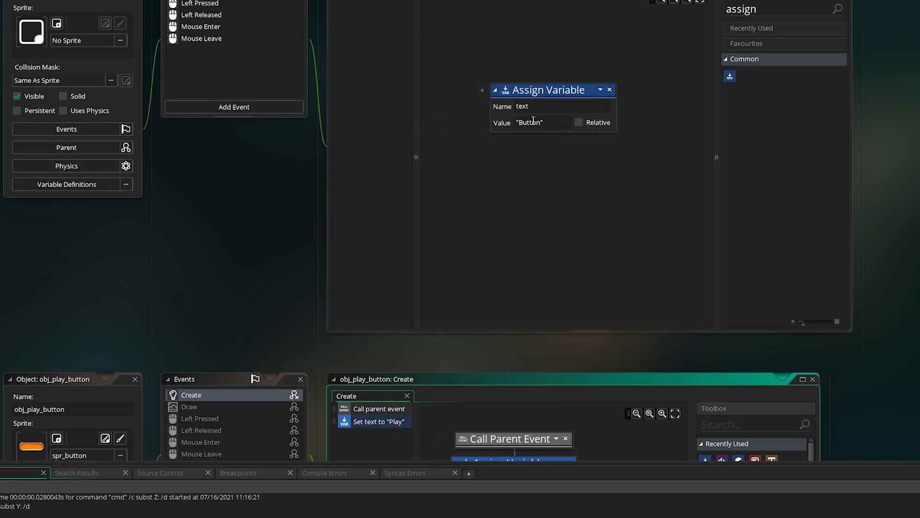
pyautogui.moveTo(546, 122); pyautogui.dragTo(484, 125)
pyautogui.click(272, 170)
pyautogui.scroll(-5, 301, 137)
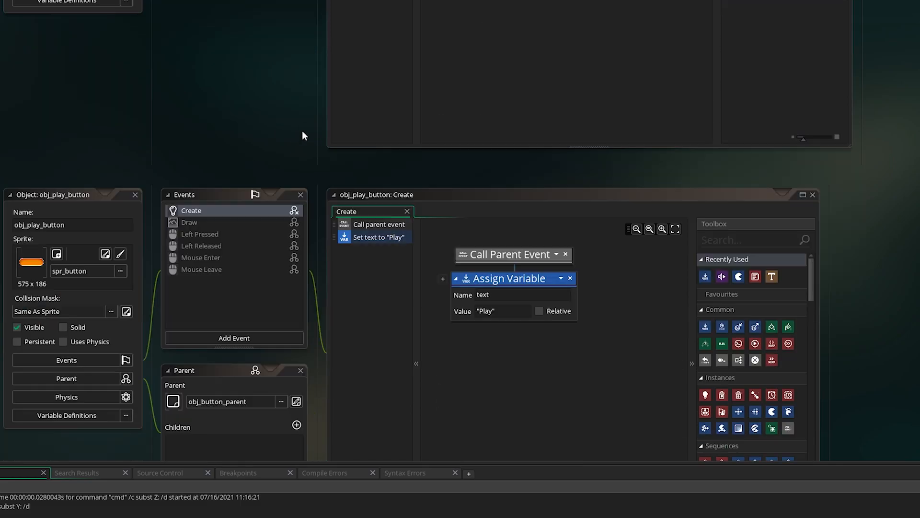
pyautogui.scroll(-2, 309, 111)
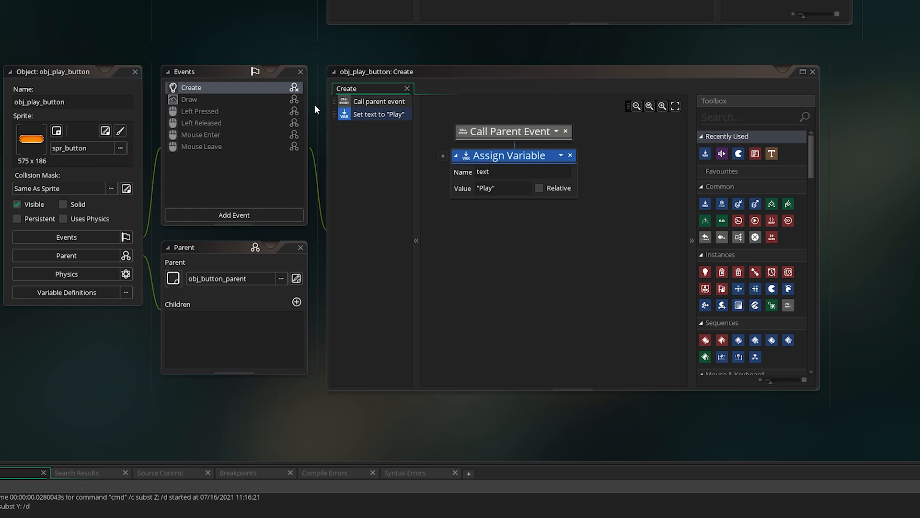
pyautogui.scroll(-1, 314, 109)
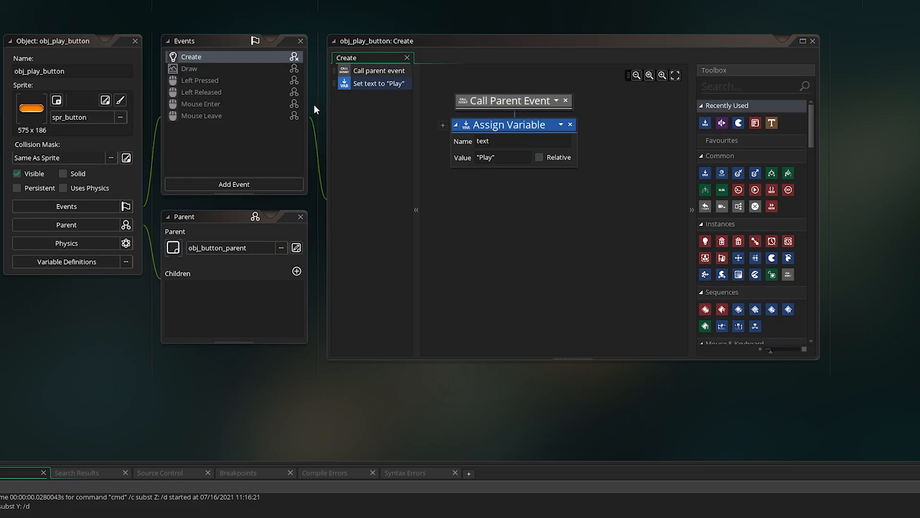
pyautogui.click(510, 156)
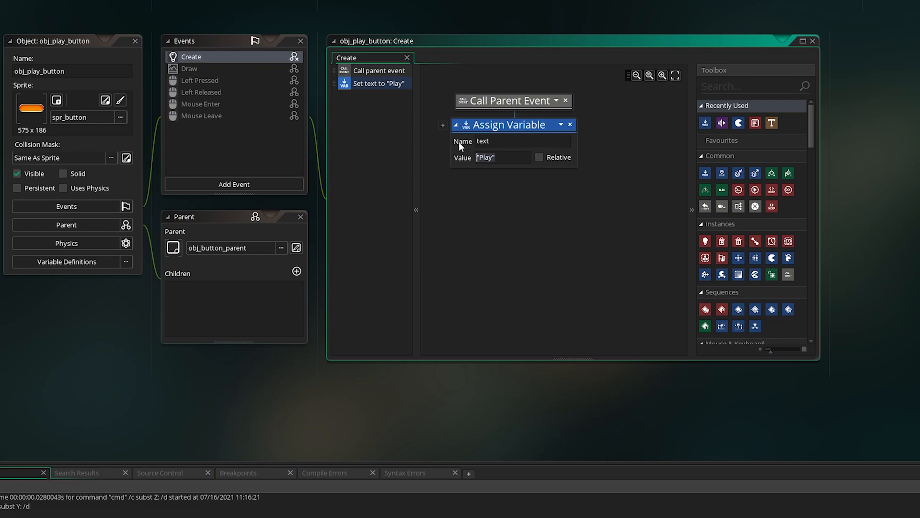
pyautogui.click(522, 158)
# Inherit the parent's Left Released event in obj_play_button and search the toolbox for alarm actions.
pyautogui.click(239, 92)
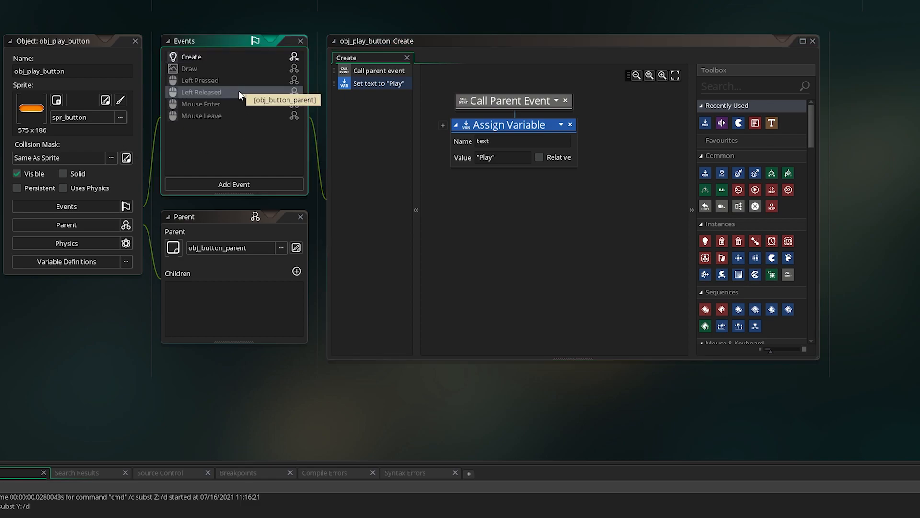
pyautogui.rightClick(239, 92)
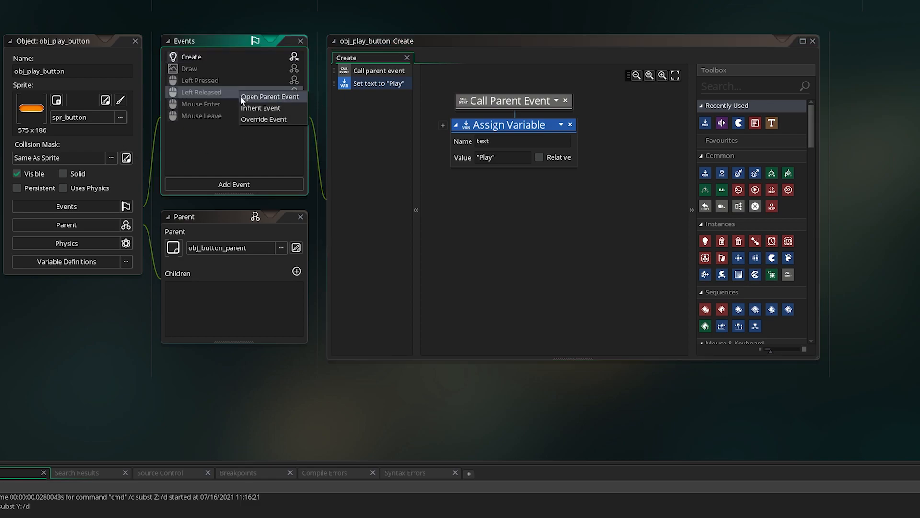
pyautogui.click(247, 109)
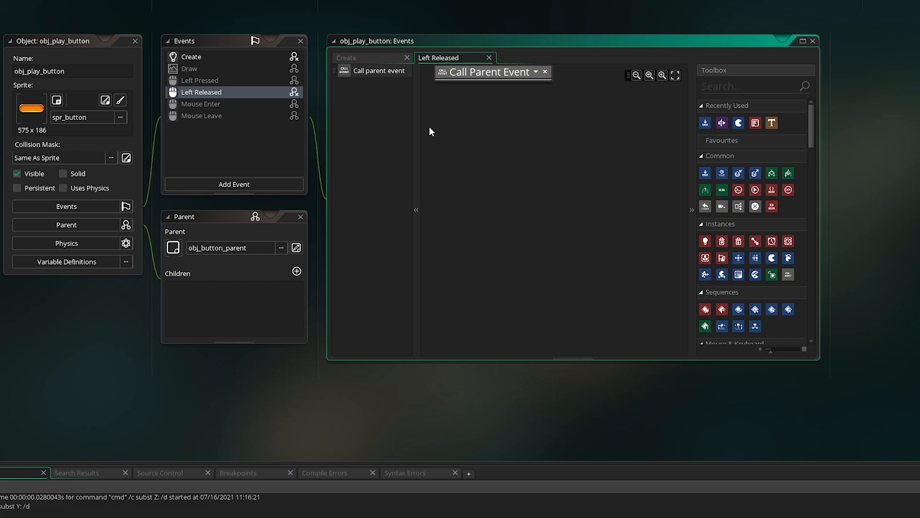
pyautogui.click(733, 86)
pyautogui.write('alarm')
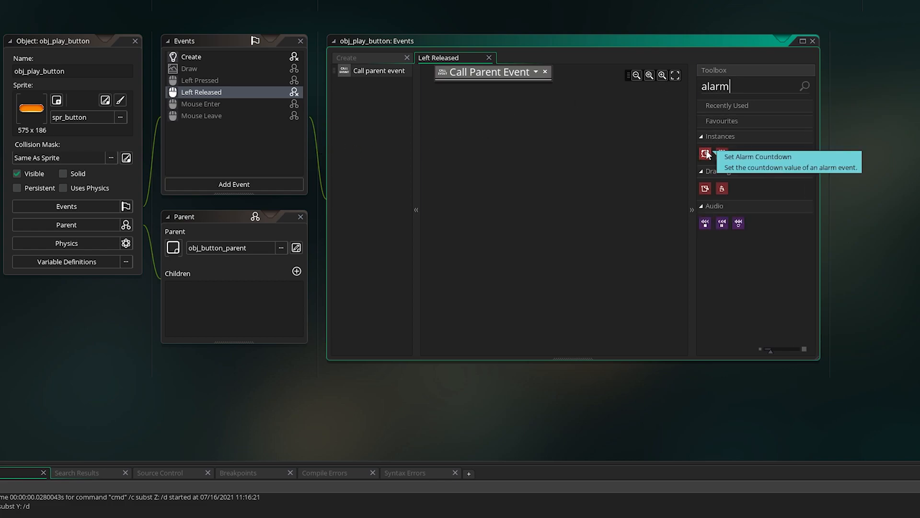
pyautogui.click(262, 187)
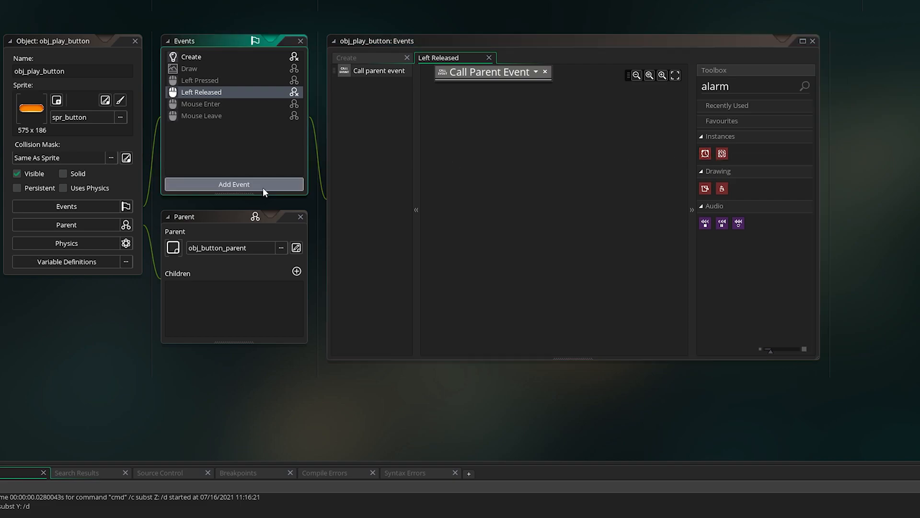
pyautogui.moveTo(302, 244)
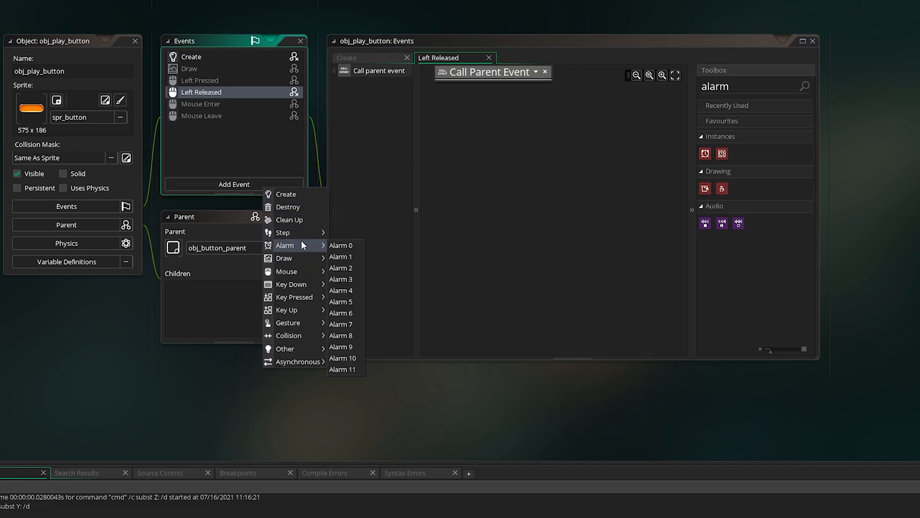
pyautogui.click(239, 93)
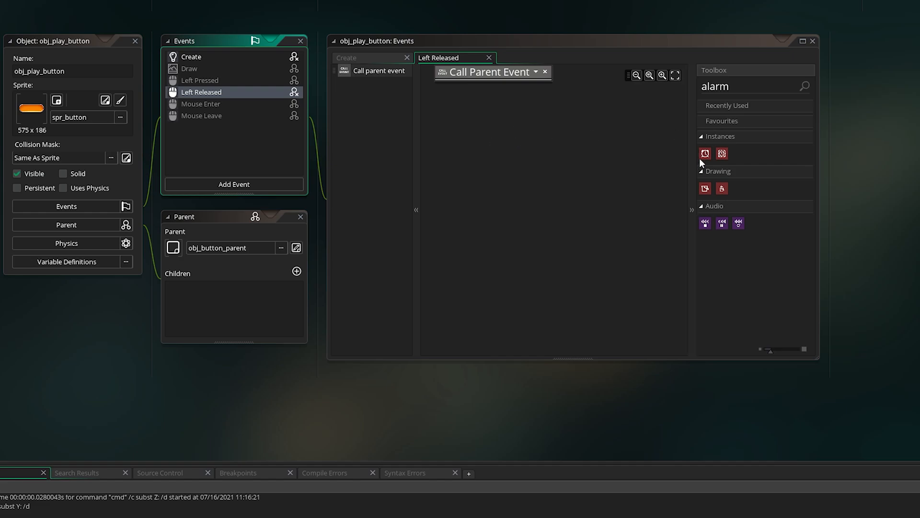
# Add a Set Alarm Countdown action for alarm 0 with countdown 20 below Call Parent Event in the Left Released event.
pyautogui.moveTo(704, 154); pyautogui.dragTo(475, 102)
pyautogui.click(499, 128)
pyautogui.press('BackSpace')
pyautogui.press('BackSpace')
pyautogui.write('20')
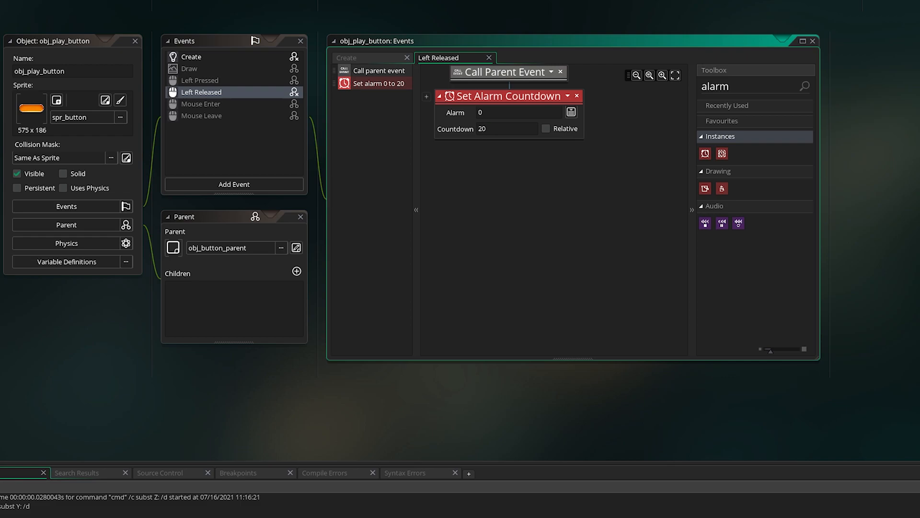
# Add an Alarm 0 event to obj_play_button and compare its number with the alarm set in the Left Released event.
pyautogui.click(224, 184)
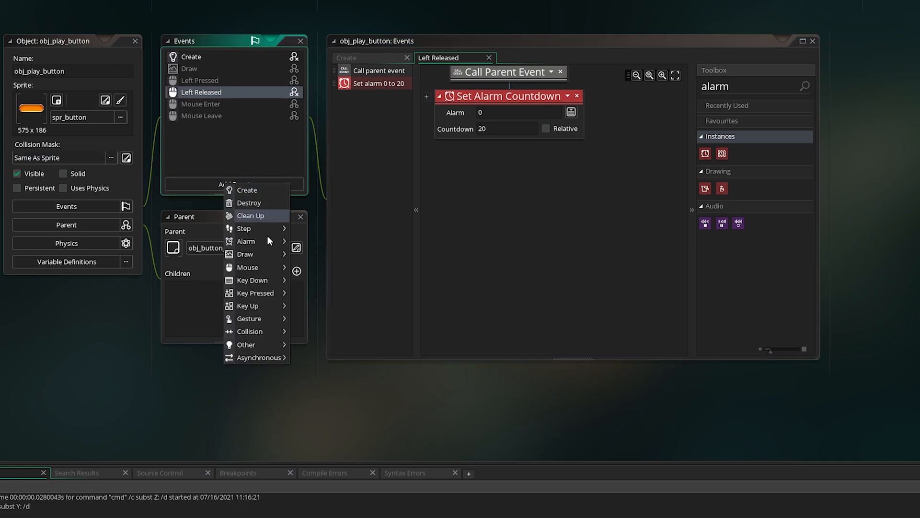
pyautogui.moveTo(267, 243)
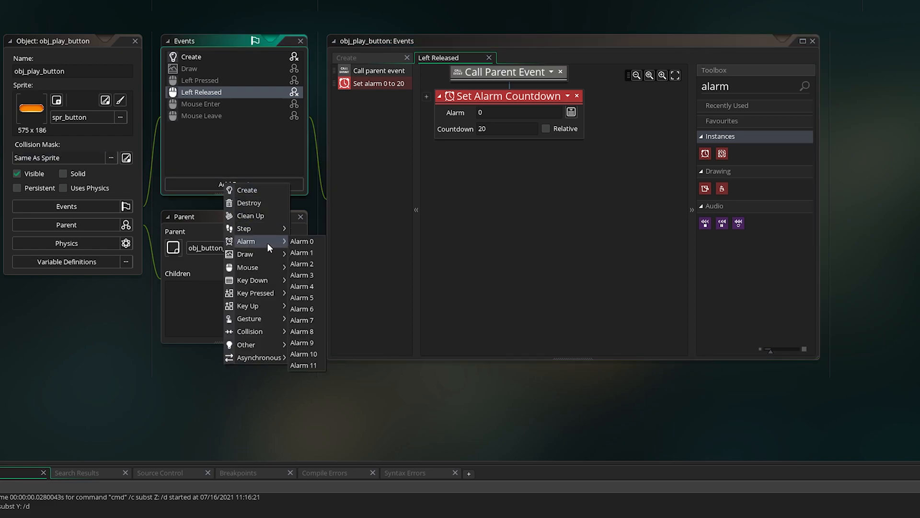
pyautogui.click(298, 241)
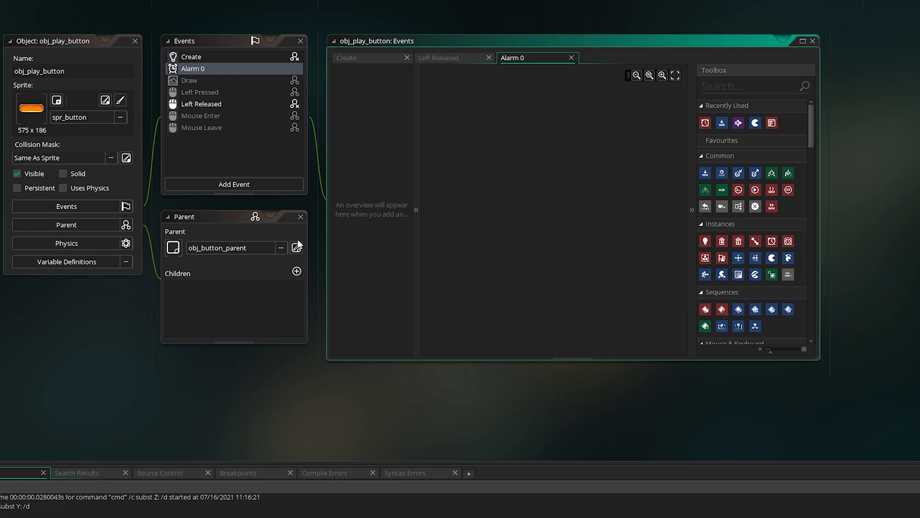
pyautogui.click(248, 105)
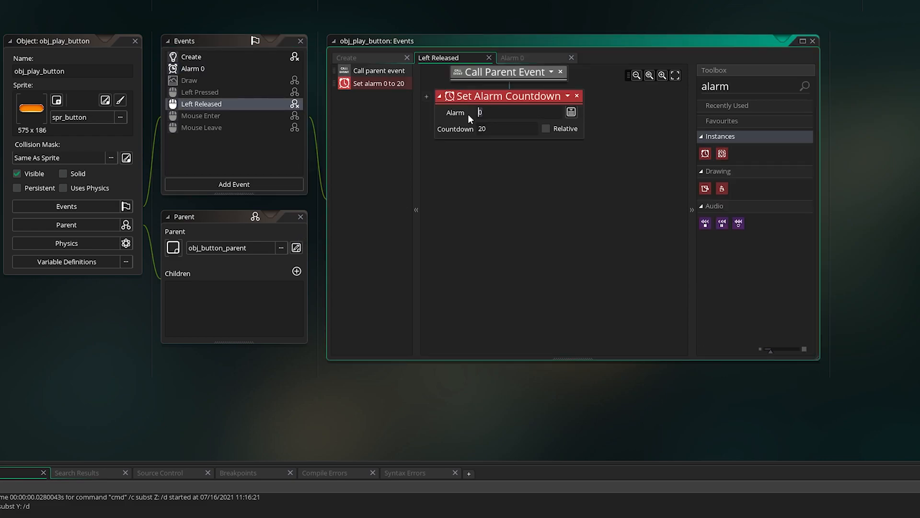
pyautogui.click(526, 57)
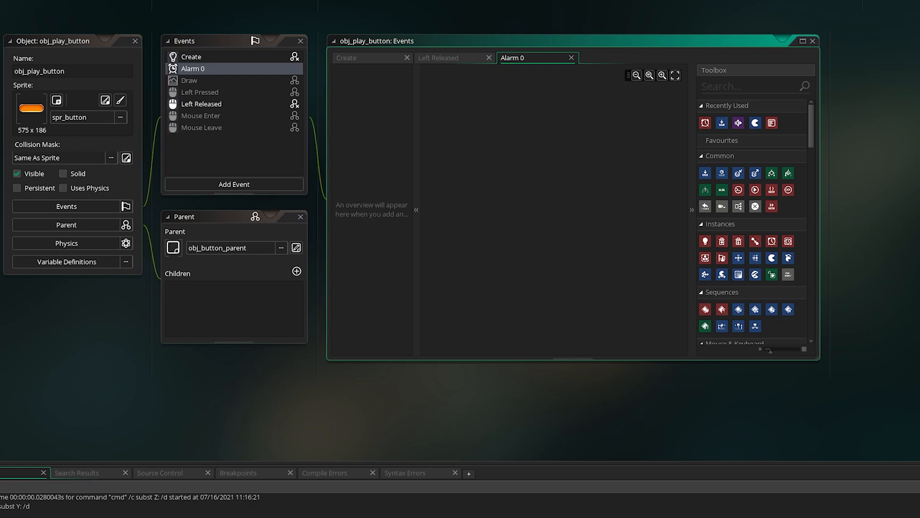
# Add a Go To Room action targeting rm_game to the Alarm 0 event and recheck the Left Released countdown.
pyautogui.click(714, 86)
pyautogui.write('room')
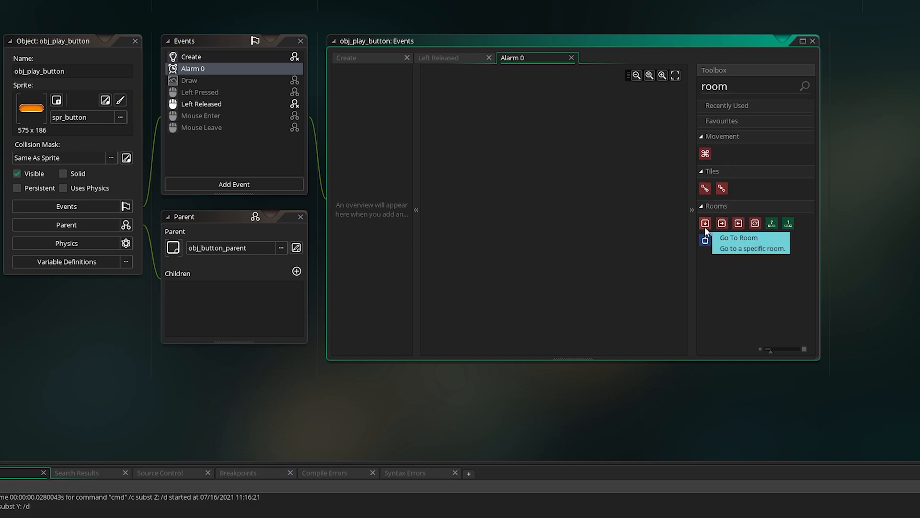
pyautogui.moveTo(579, 213); pyautogui.dragTo(548, 208)
pyautogui.click(533, 184)
pyautogui.write('rm_game')
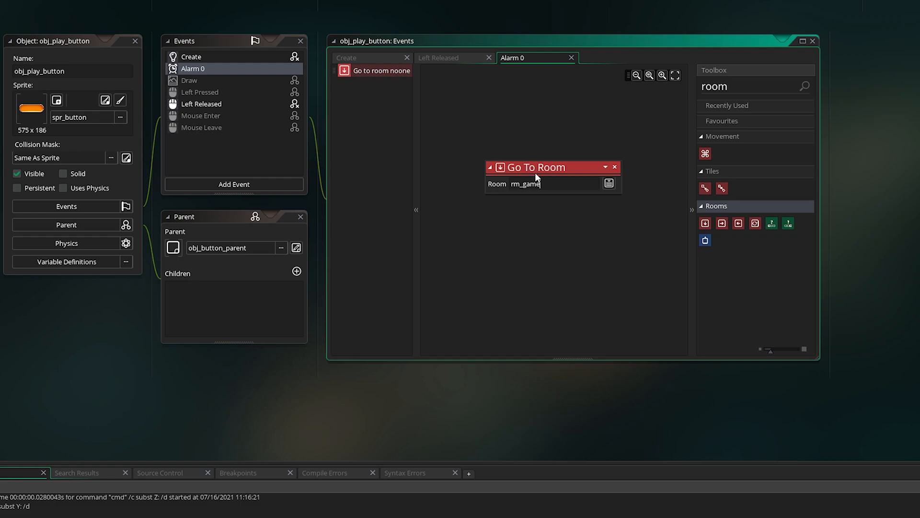
pyautogui.click(249, 104)
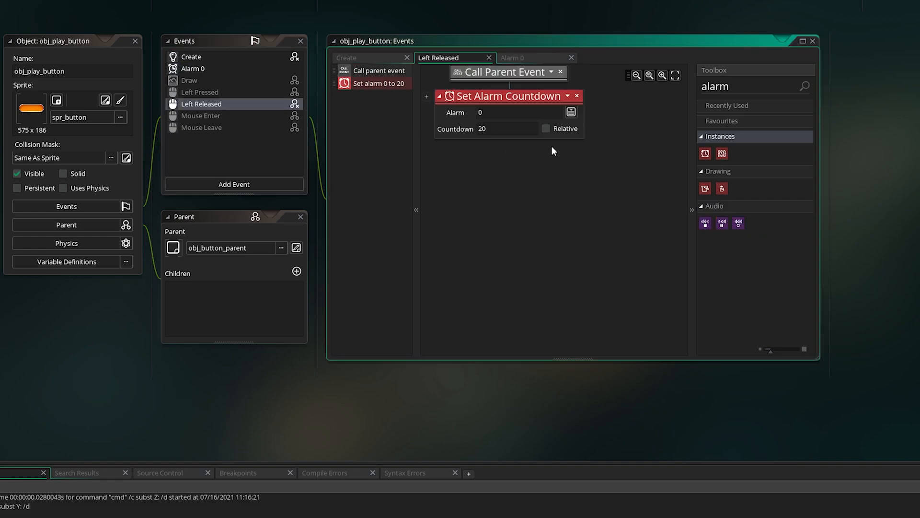
pyautogui.click(531, 58)
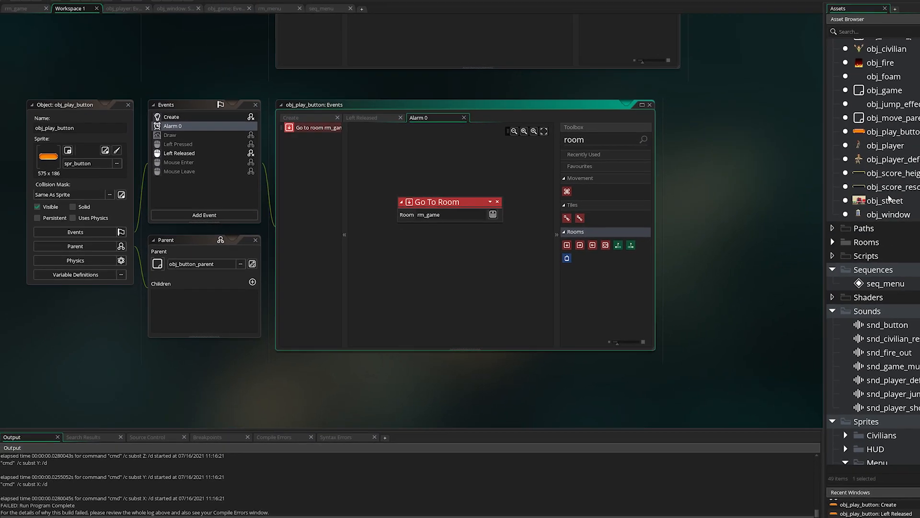
# Duplicate obj_play_button in the Objects group and name the copy obj_quit_button.
pyautogui.scroll(2, 818, 202)
pyautogui.click(817, 193)
pyautogui.rightClick(817, 192)
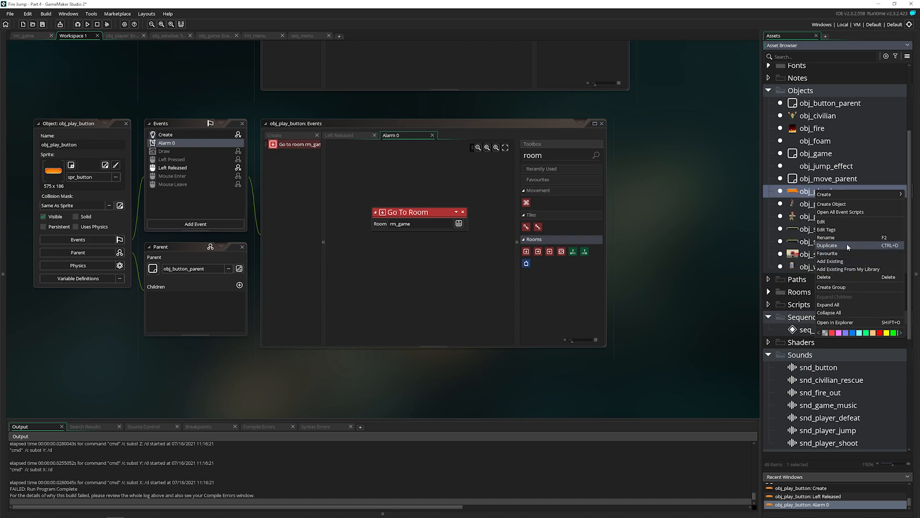
pyautogui.click(827, 245)
pyautogui.write('obj_quit_button')
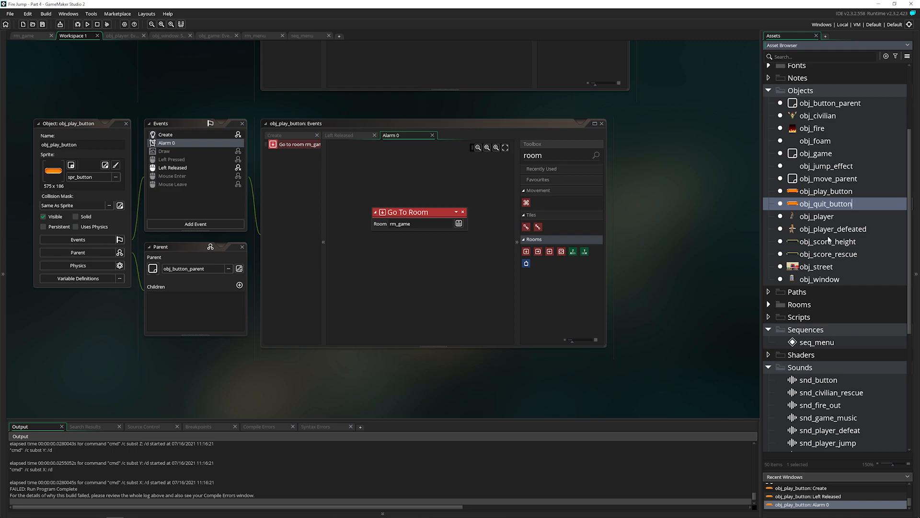
pyautogui.press('Return')
# Open obj_quit_button and set the text variable to "Quit" in its Create event.
pyautogui.doubleClick(819, 229)
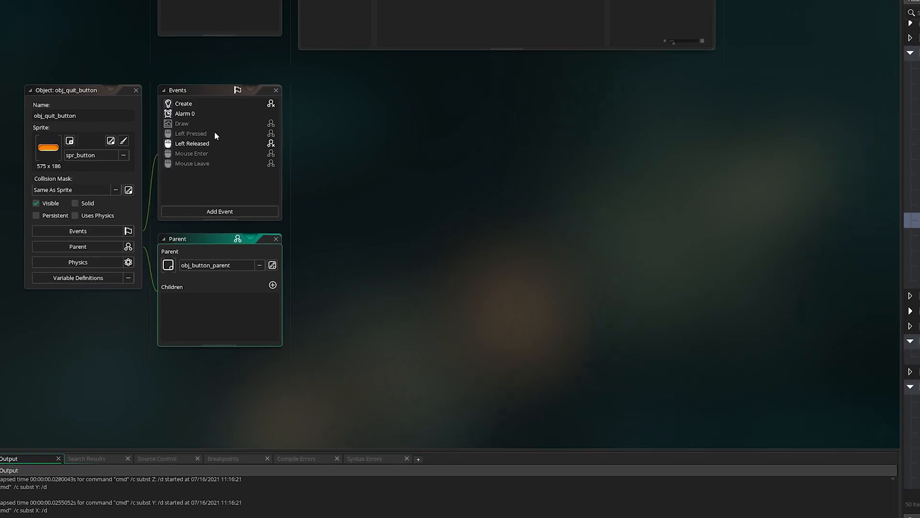
pyautogui.click(187, 135)
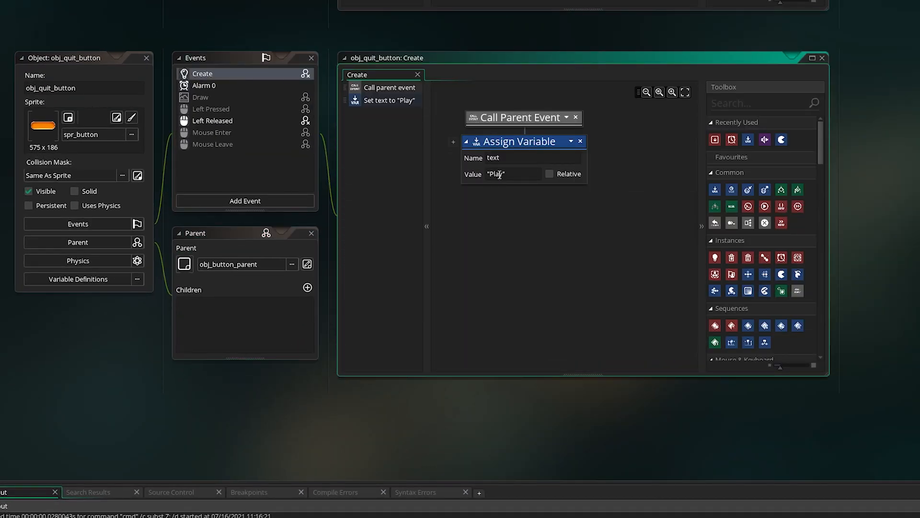
pyautogui.write('Quit')
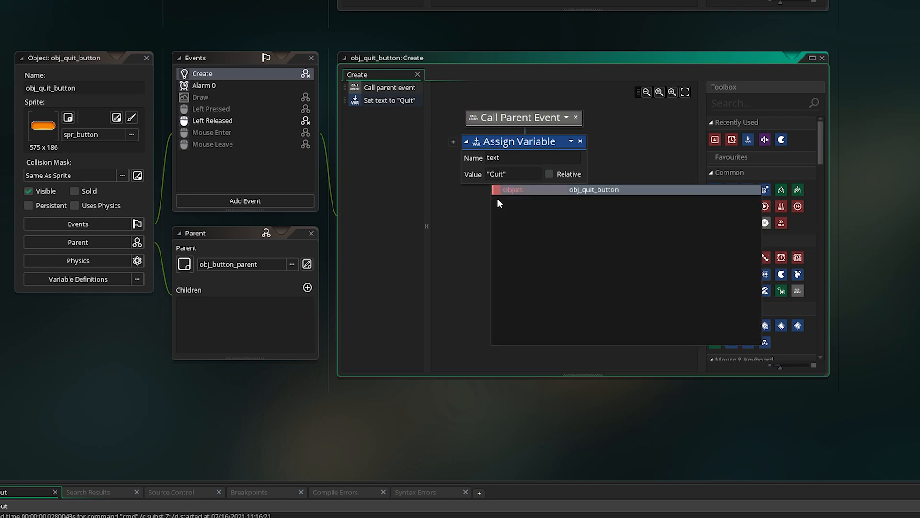
# Replace the Set Alarm Countdown action in obj_quit_button's Left Released event with an Exit Game action below Call Parent Event.
pyautogui.click(255, 120)
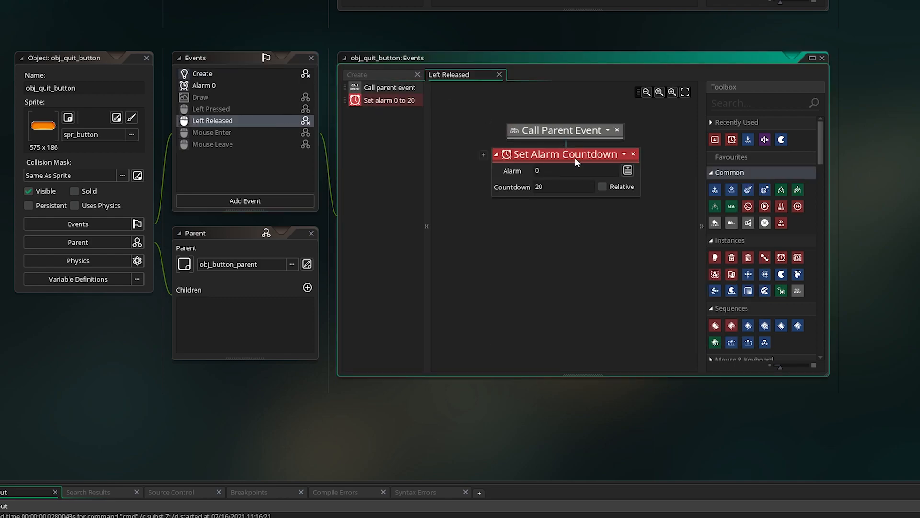
pyautogui.click(634, 153)
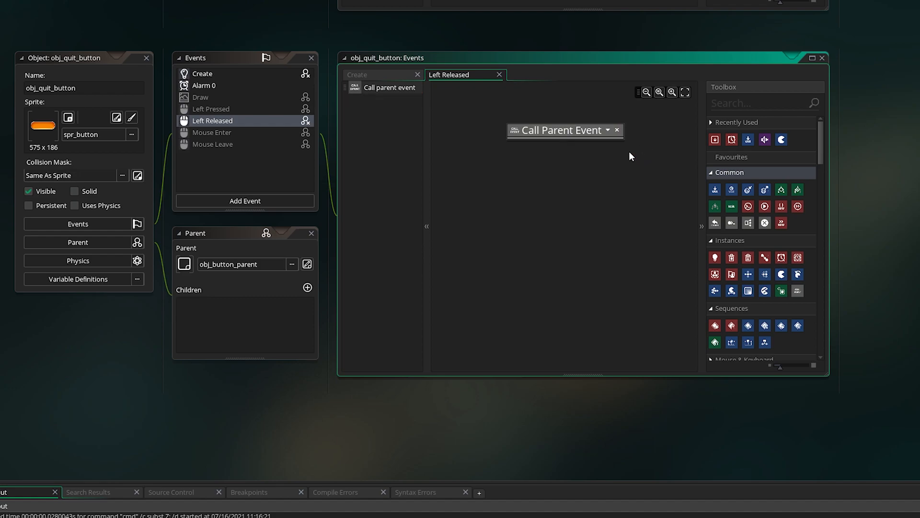
pyautogui.click(759, 103)
pyautogui.write('exit game')
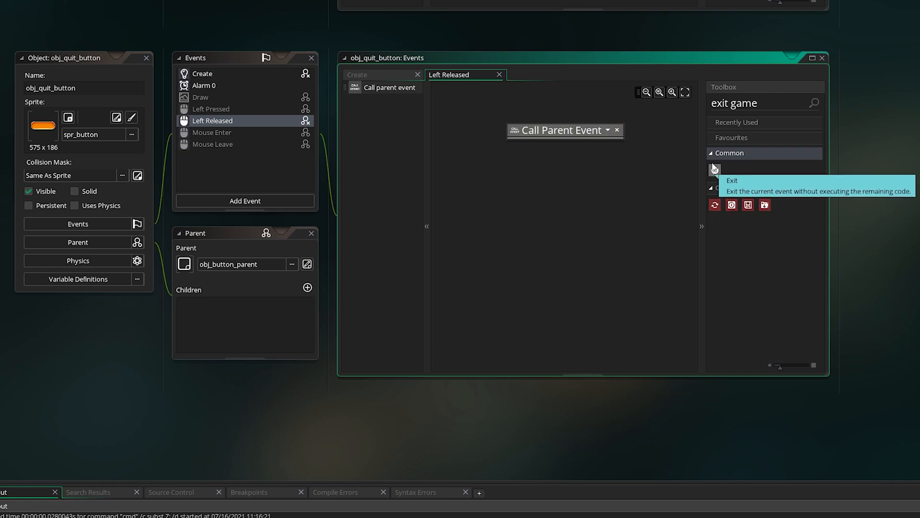
pyautogui.moveTo(732, 207); pyautogui.dragTo(559, 176)
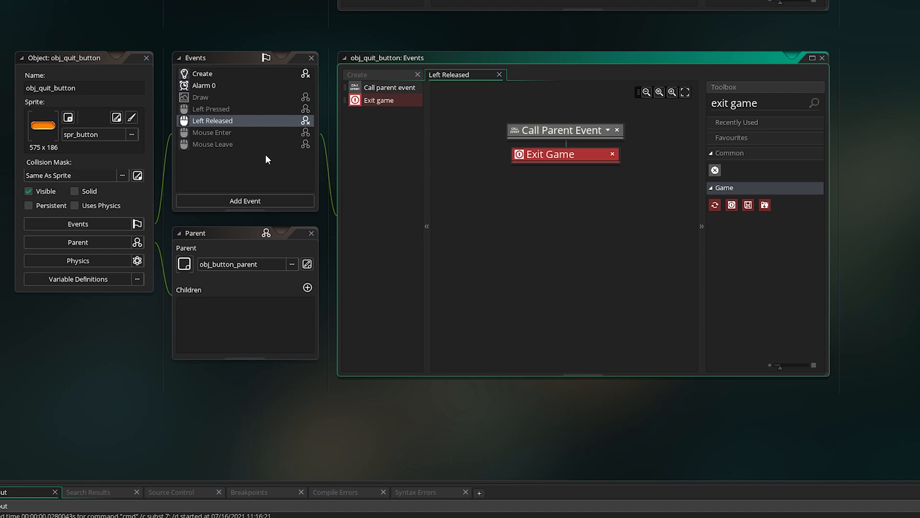
# Delete the Alarm 0 event and its contents from obj_quit_button.
pyautogui.click(220, 88)
pyautogui.rightClick(220, 88)
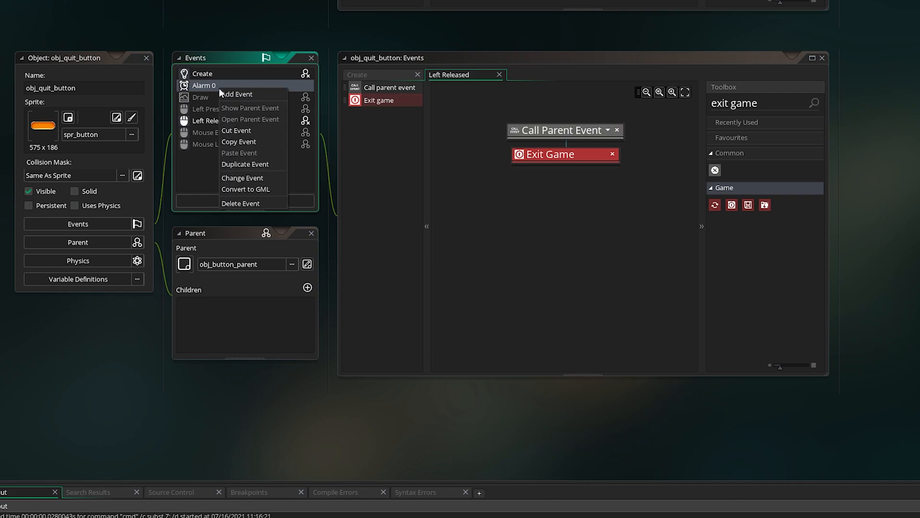
pyautogui.click(243, 203)
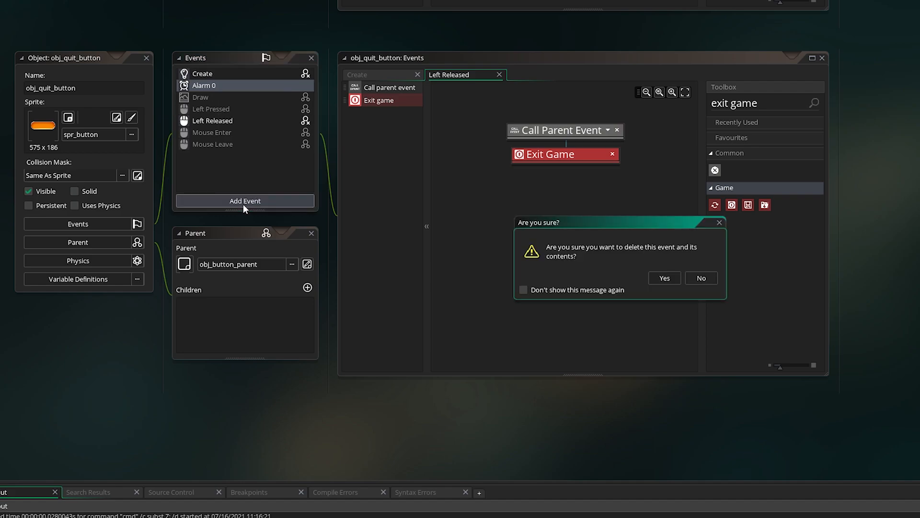
pyautogui.click(656, 272)
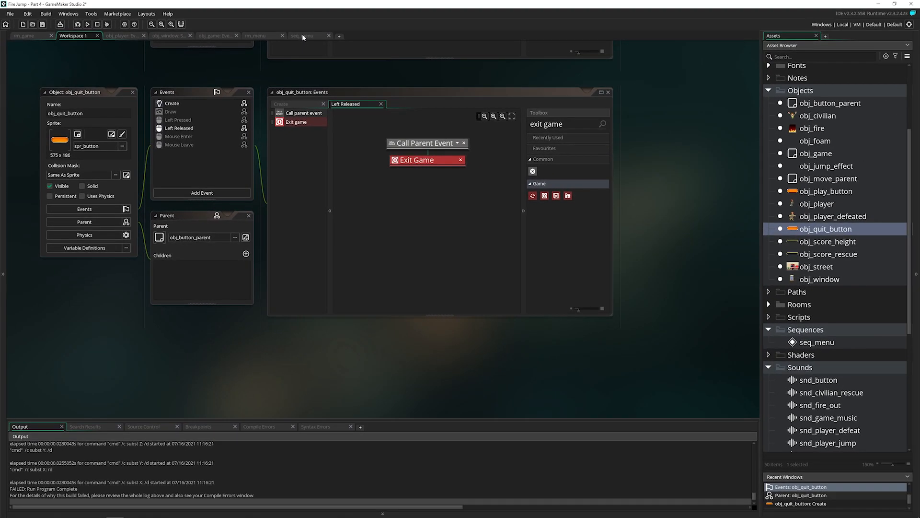
# Open seq_menu and place obj_play_button and obj_quit_button on its canvas below the logo.
pyautogui.click(321, 15)
pyautogui.moveTo(476, 170); pyautogui.dragTo(473, 138, button='middle')
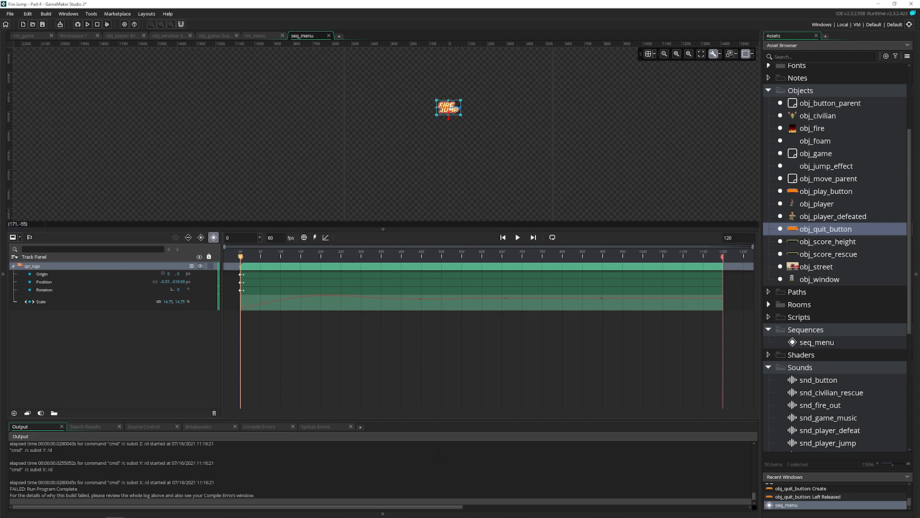
pyautogui.click(382, 513)
pyautogui.moveTo(544, 163); pyautogui.dragTo(533, 181, button='middle')
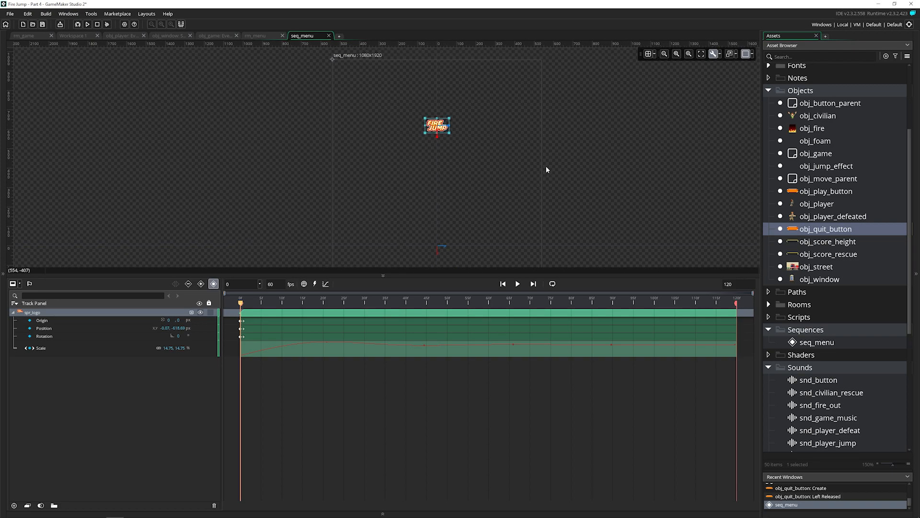
pyautogui.moveTo(795, 192); pyautogui.dragTo(444, 218)
pyautogui.scroll(-2, 736, 212)
pyautogui.moveTo(810, 228); pyautogui.dragTo(411, 203)
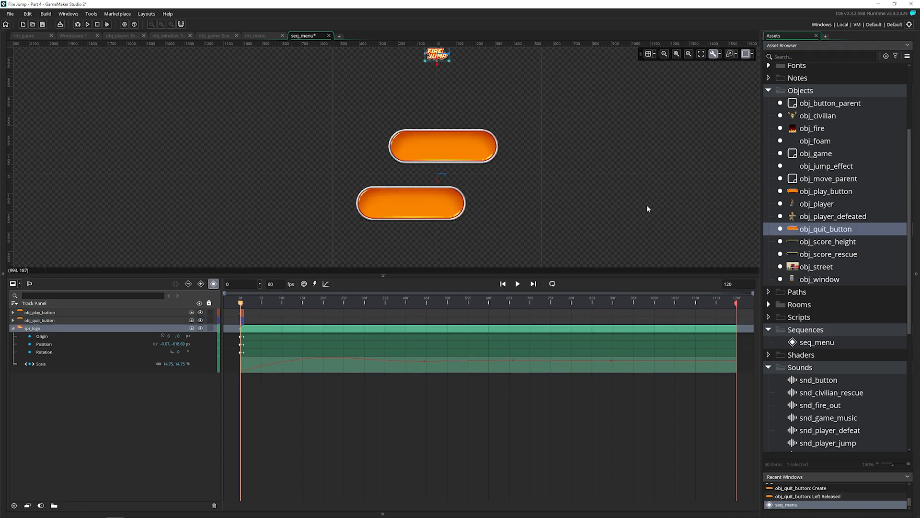
# Enlarge the sequence canvas and centre both buttons horizontally in the lower half, with the play button above the quit button.
pyautogui.click(916, 273)
pyautogui.moveTo(650, 277); pyautogui.dragTo(650, 361)
pyautogui.click(436, 165)
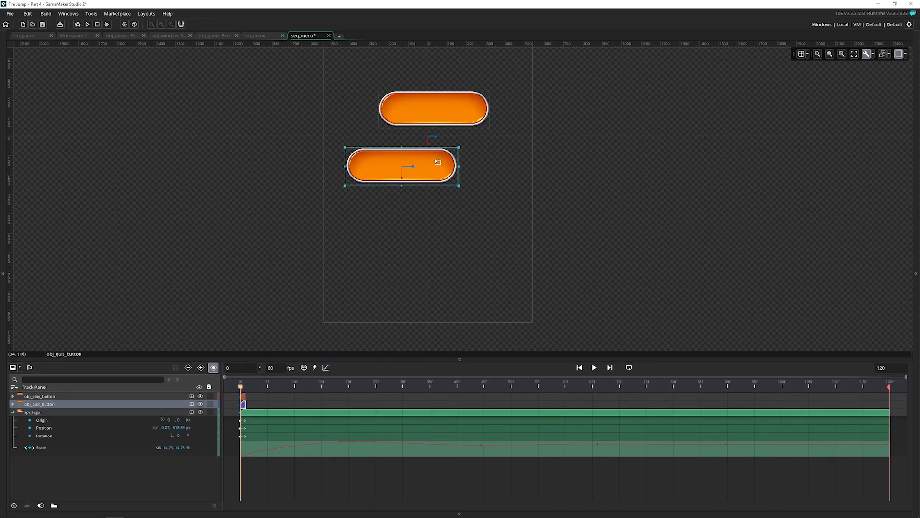
pyautogui.click(472, 139)
pyautogui.moveTo(442, 171); pyautogui.dragTo(469, 267)
pyautogui.moveTo(465, 115); pyautogui.dragTo(459, 212)
pyautogui.click(501, 206)
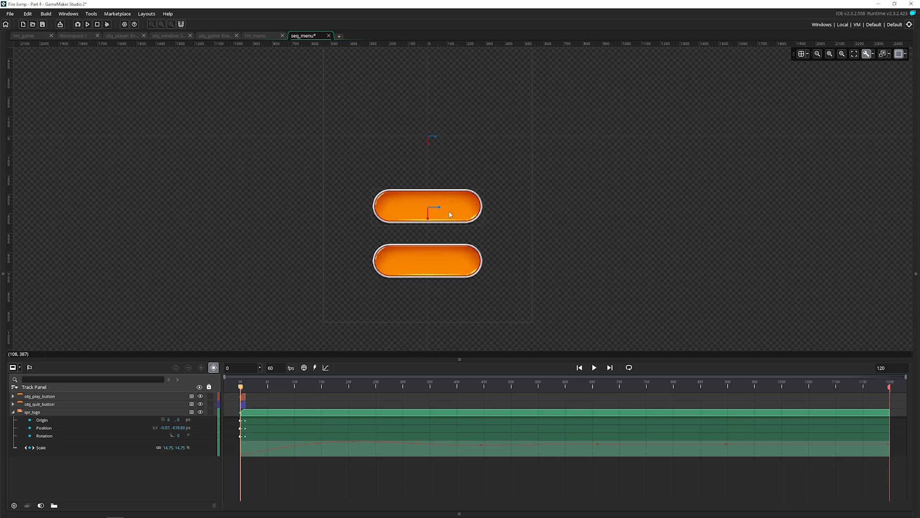
pyautogui.scroll(5, 450, 213)
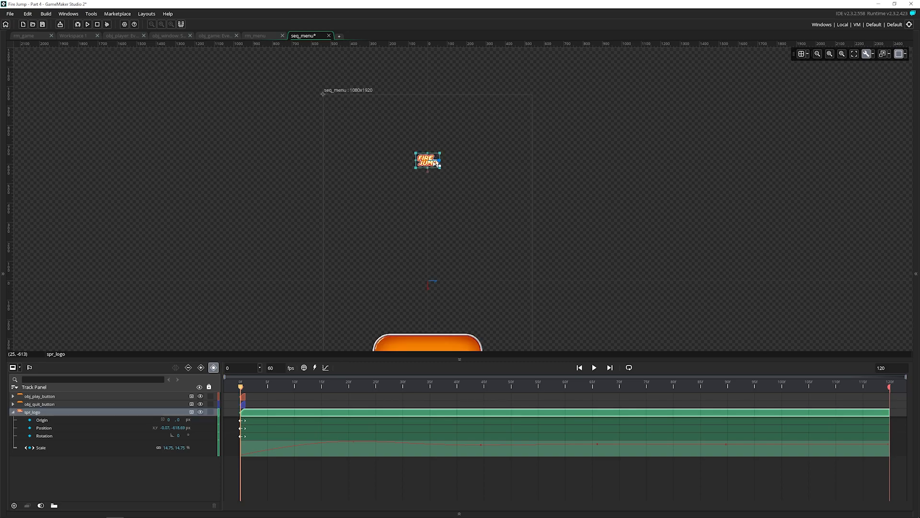
pyautogui.scroll(-5, 433, 174)
# Extend the obj_play_button and obj_quit_button clips to the end of the sequence at frame 120.
pyautogui.click(440, 197)
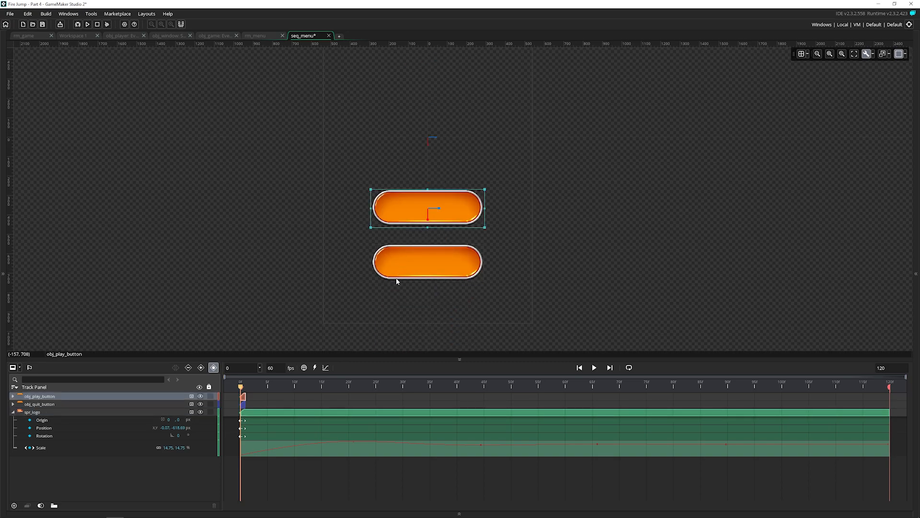
pyautogui.moveTo(247, 397); pyautogui.dragTo(892, 401)
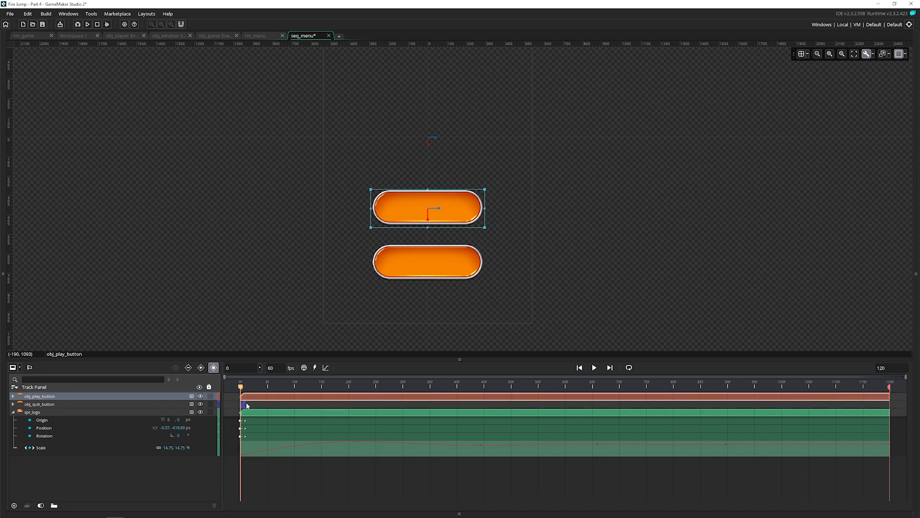
pyautogui.moveTo(246, 405); pyautogui.dragTo(889, 404)
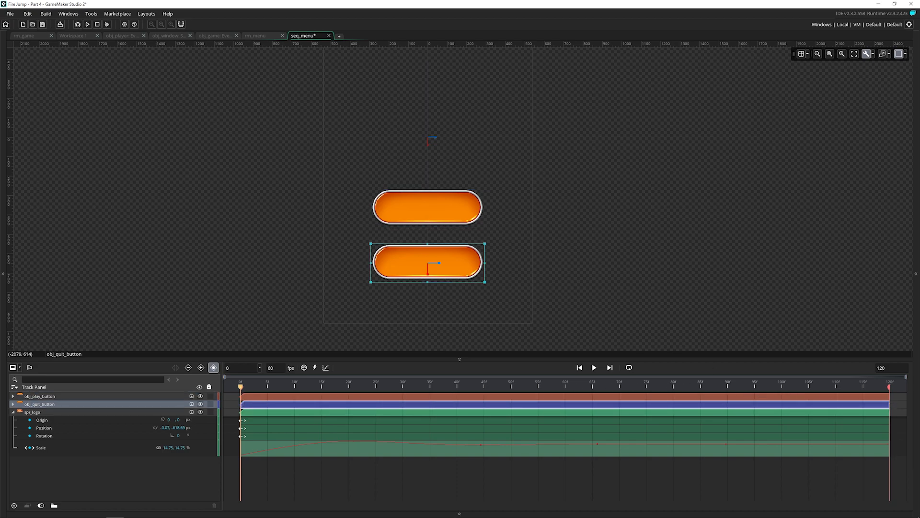
pyautogui.moveTo(462, 216); pyautogui.dragTo(350, 213)
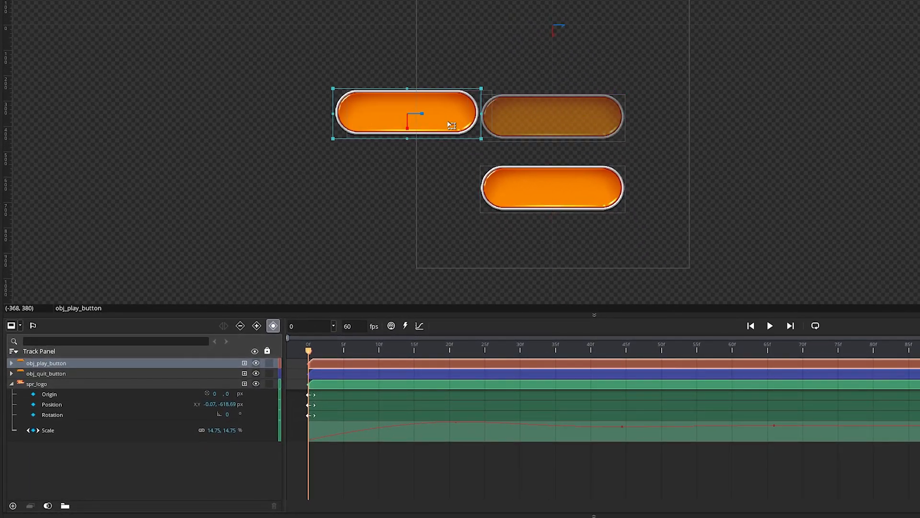
pyautogui.moveTo(452, 126); pyautogui.dragTo(570, 127)
pyautogui.hotkey('ctrl', 'z')
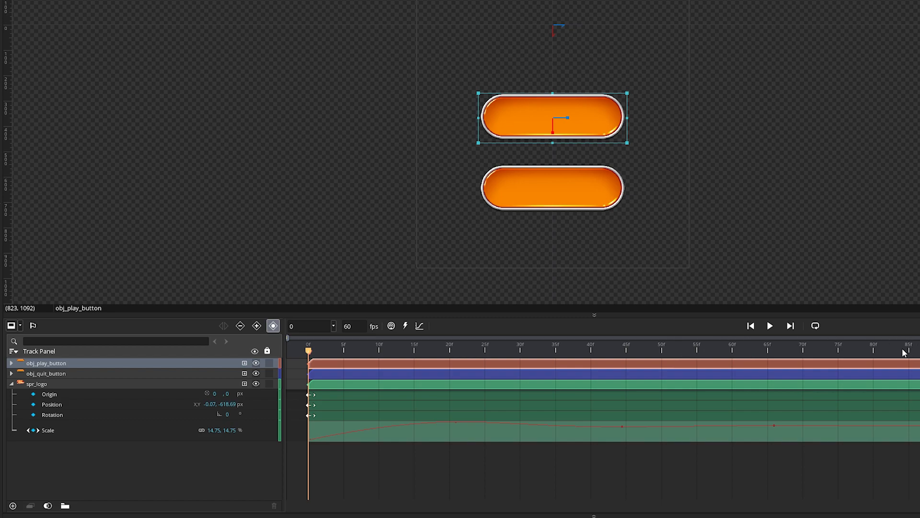
# Record keyframes for obj_play_button and obj_quit_button at frame 80 and expand both tracks to show their parameters.
pyautogui.moveTo(884, 350); pyautogui.dragTo(873, 352)
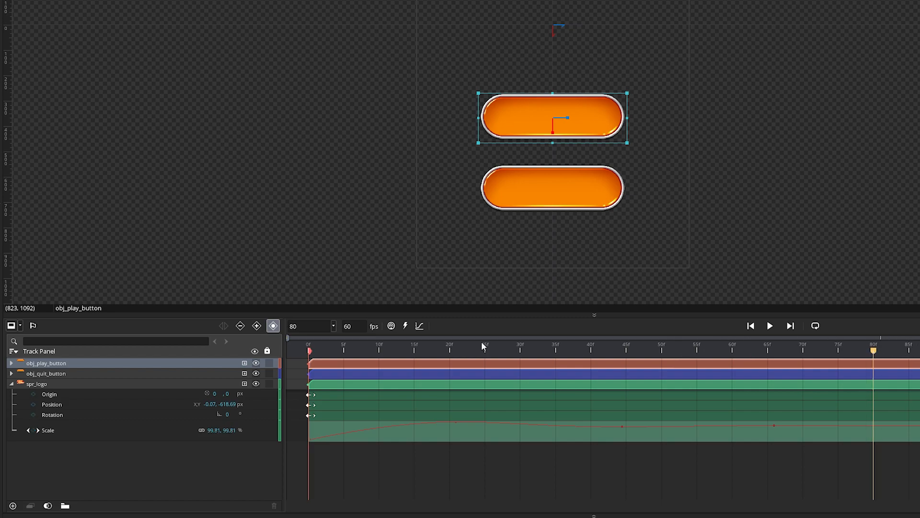
pyautogui.click(65, 364)
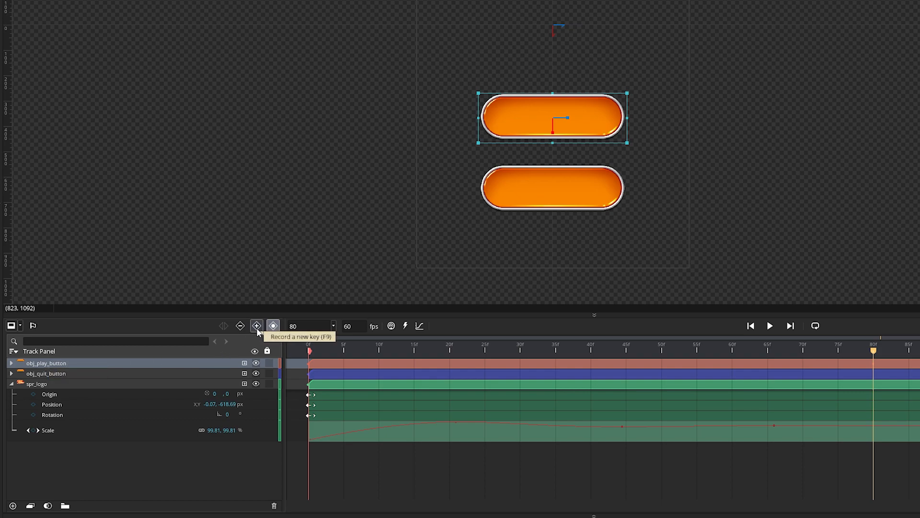
pyautogui.click(74, 374)
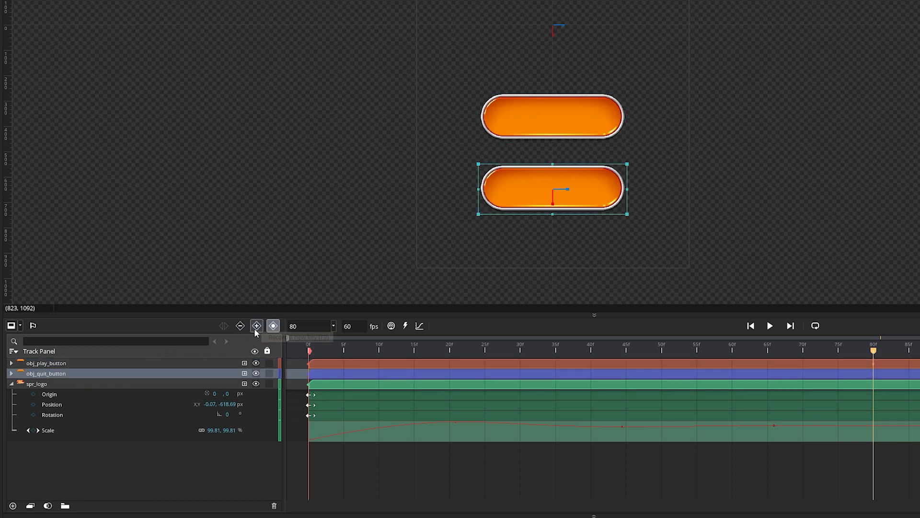
pyautogui.click(11, 374)
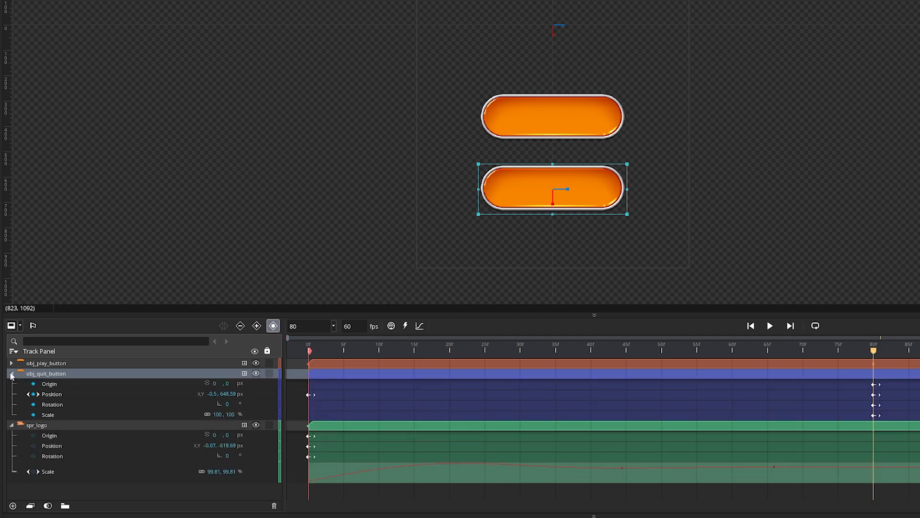
pyautogui.click(12, 352)
pyautogui.click(11, 364)
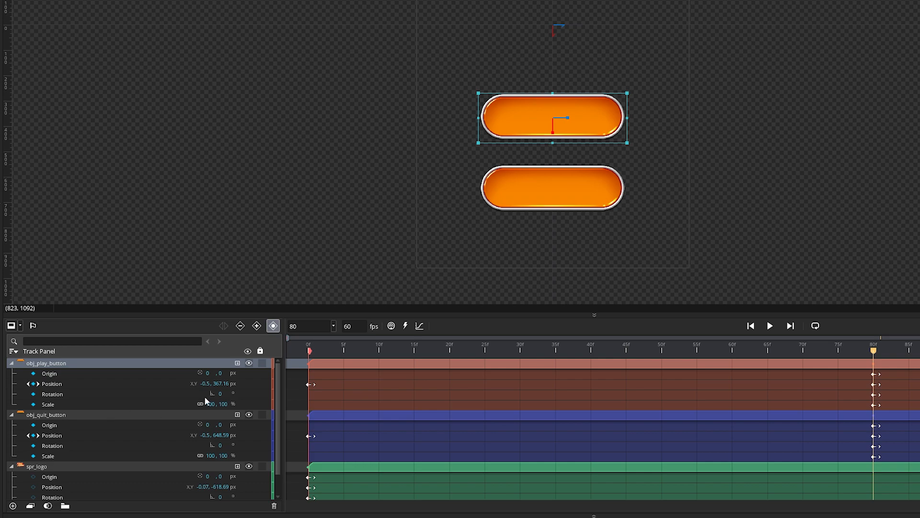
# At frame 0, translate both buttons horizontally off the left of the canvas frame to an X position of -960.5 px.
pyautogui.click(611, 350)
pyautogui.moveTo(590, 351); pyautogui.dragTo(309, 350)
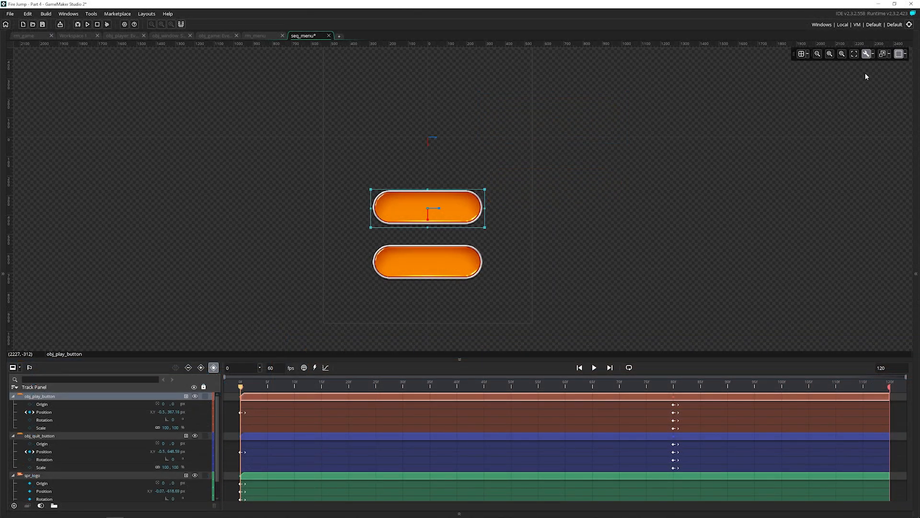
pyautogui.click(890, 53)
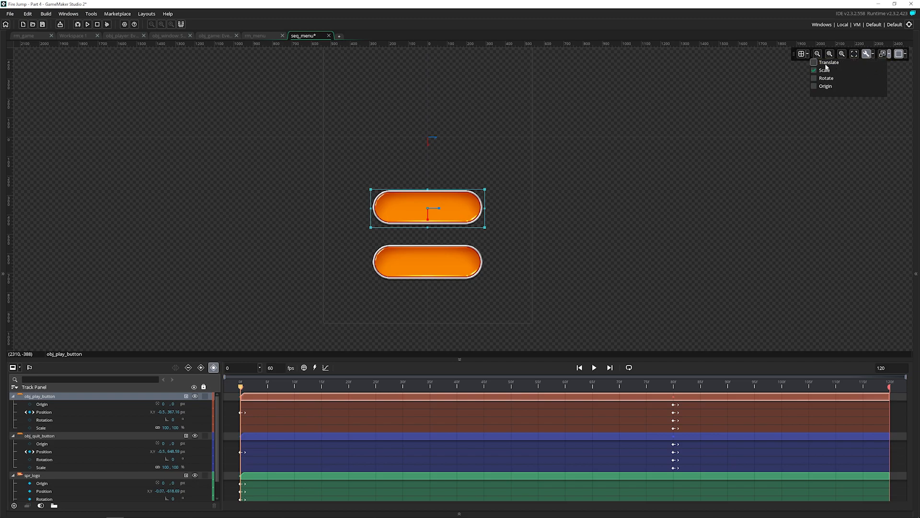
pyautogui.click(821, 62)
pyautogui.click(457, 215)
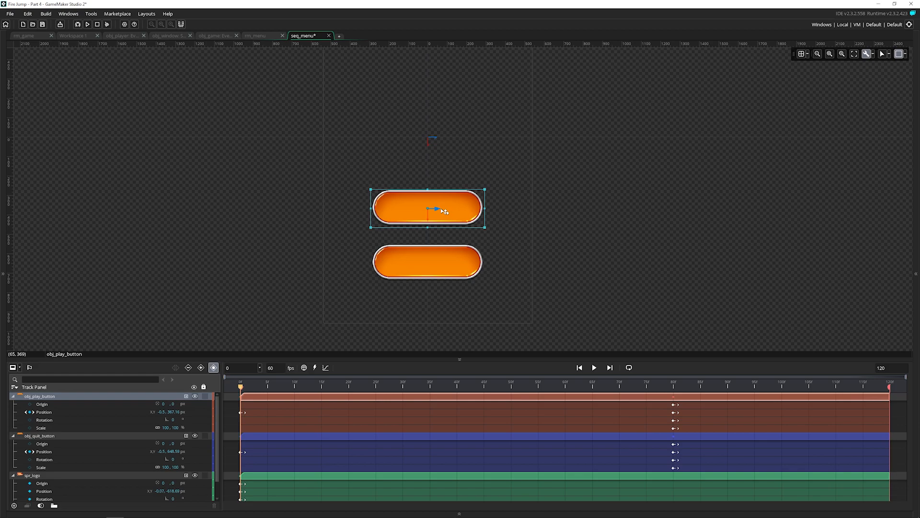
pyautogui.moveTo(444, 212); pyautogui.dragTo(256, 230)
pyautogui.click(445, 263)
pyautogui.moveTo(444, 263); pyautogui.dragTo(259, 263)
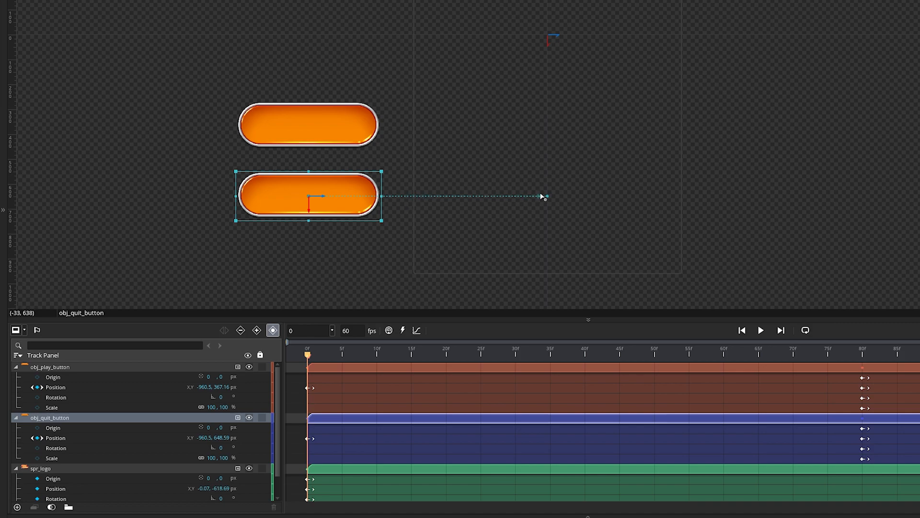
# Play the sequence to check the buttons' slide-in animation, and return the playhead to frame 0.
pyautogui.click(761, 330)
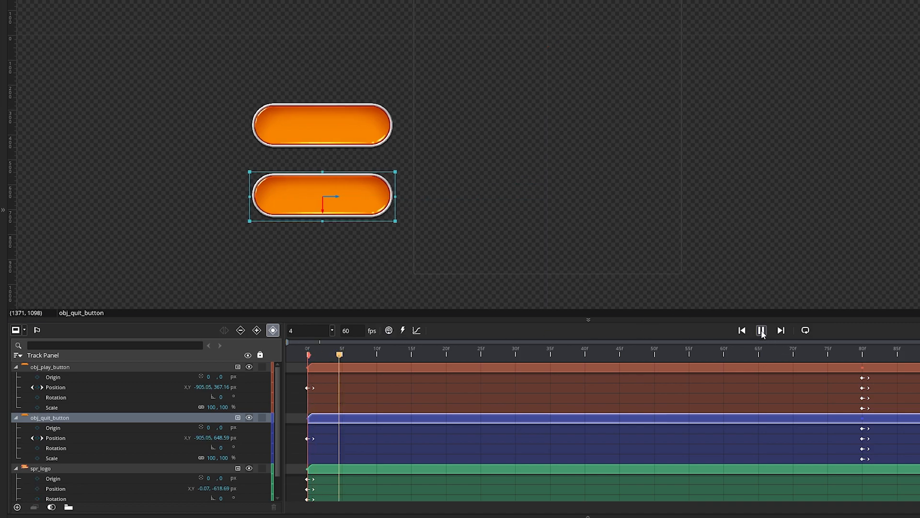
pyautogui.click(762, 330)
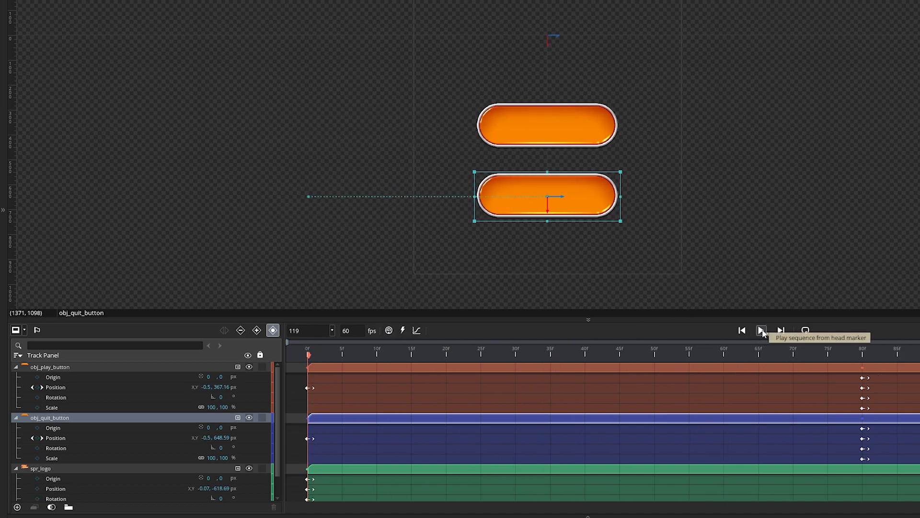
pyautogui.moveTo(761, 355); pyautogui.dragTo(276, 369)
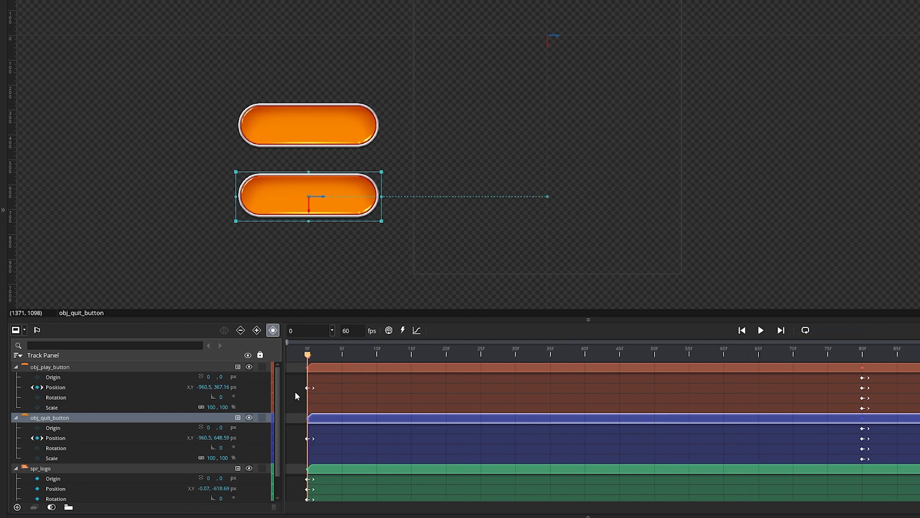
# Move the starting Position keys of obj_play_button and obj_quit_button to frame 40 and replay the sequence.
pyautogui.moveTo(309, 392); pyautogui.dragTo(335, 393)
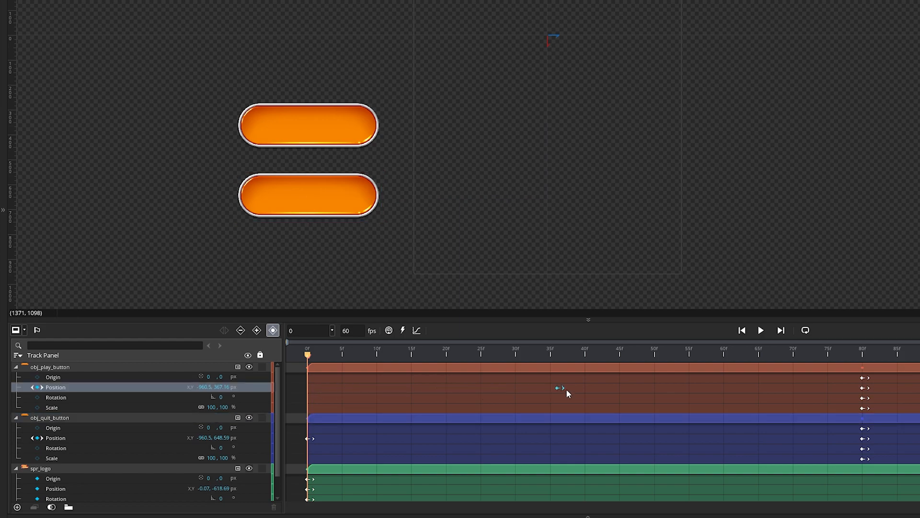
pyautogui.moveTo(309, 438); pyautogui.dragTo(527, 428)
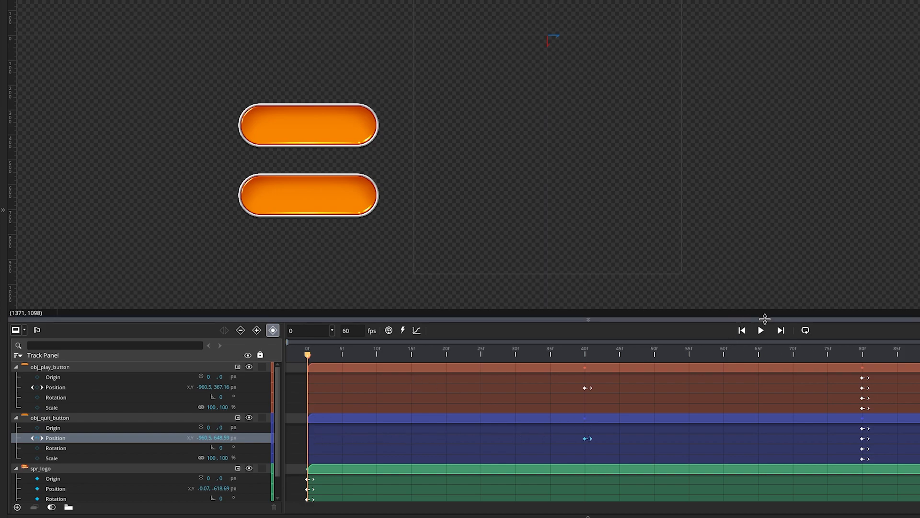
pyautogui.click(763, 335)
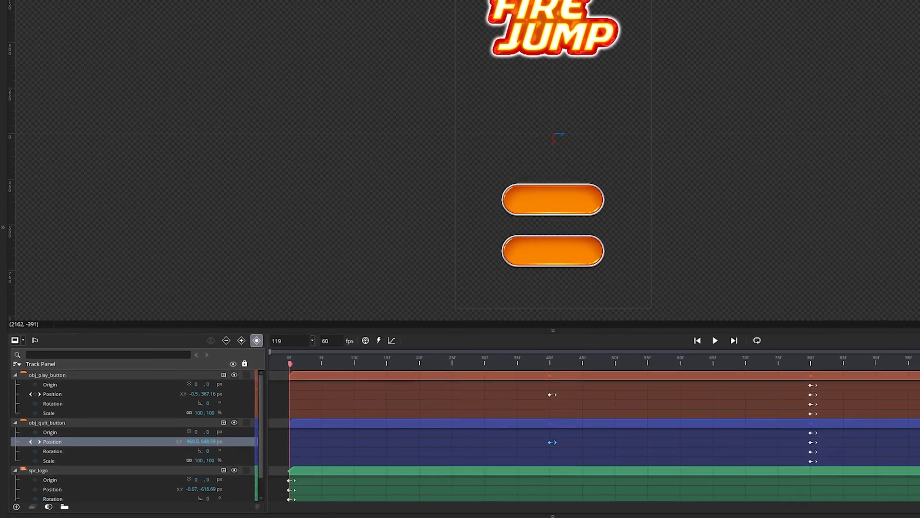
pyautogui.click(715, 341)
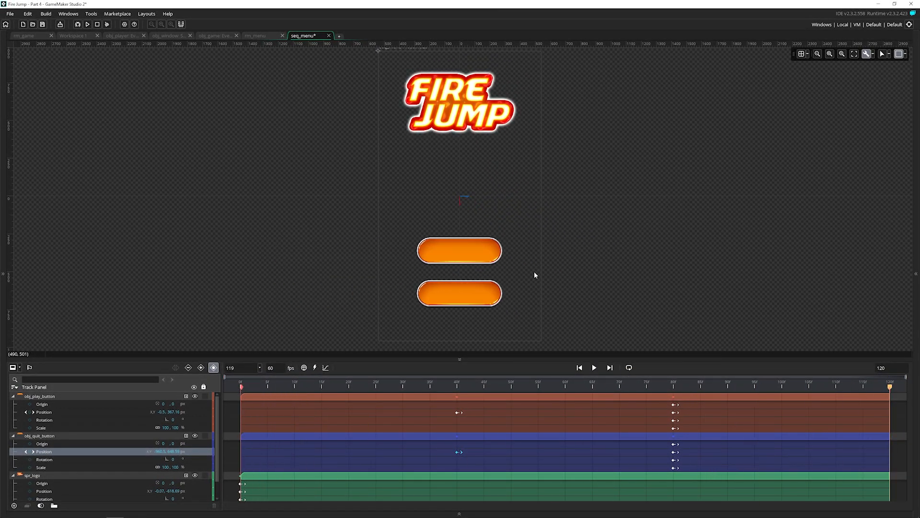
# Preview the menu sequence in rm_menu, and run the game to test its Quit button.
pyautogui.click(483, 253)
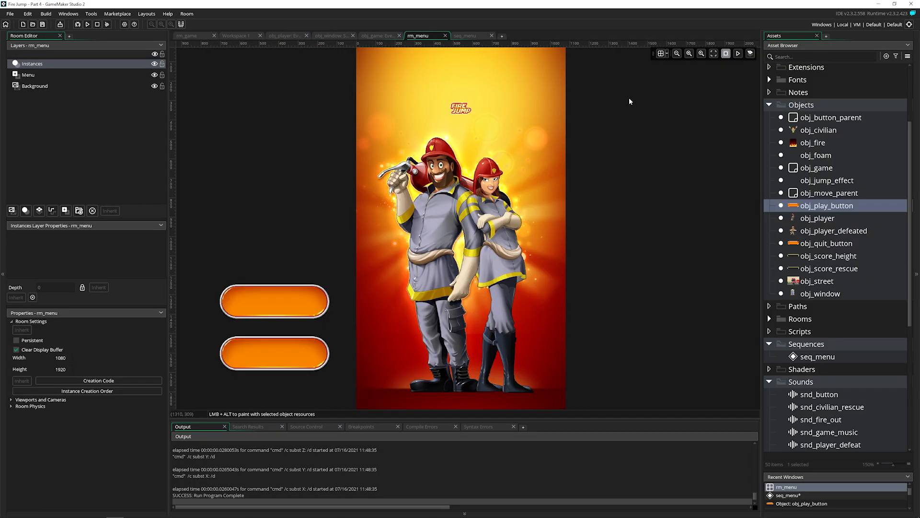
pyautogui.click(738, 53)
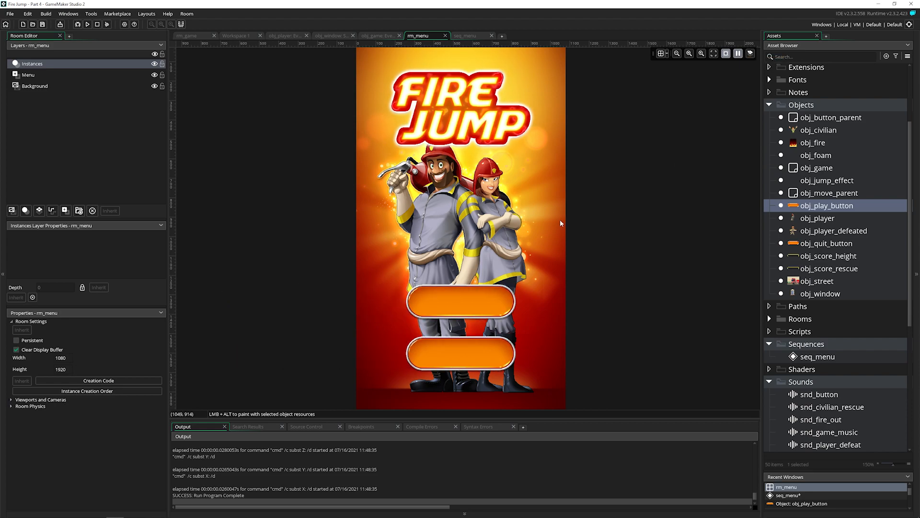
pyautogui.press('F5')
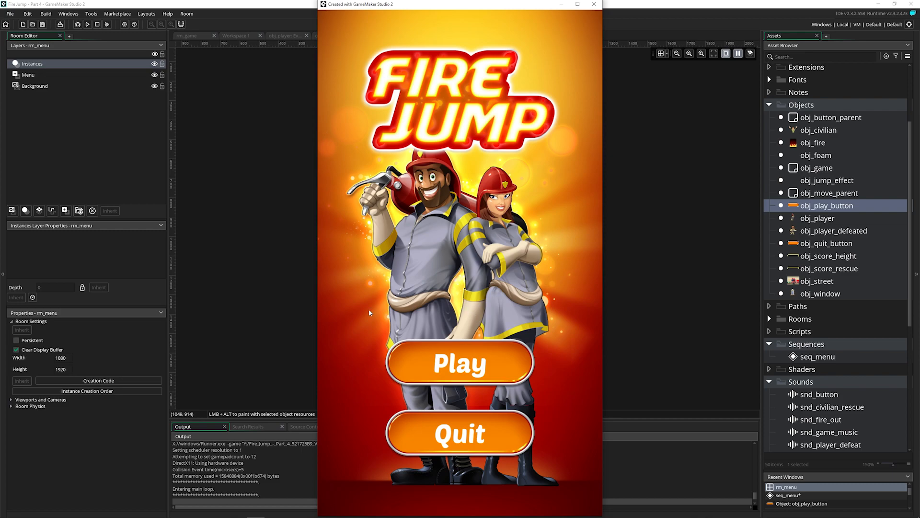
pyautogui.click(498, 438)
pyautogui.click(461, 432)
# Run the game again, start a round with the Play button and close the game window.
pyautogui.press('F5')
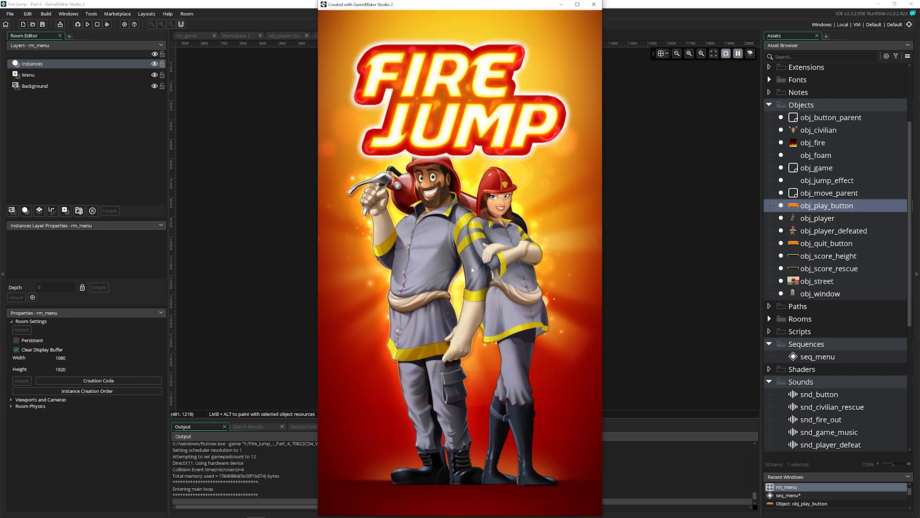
pyautogui.click(477, 374)
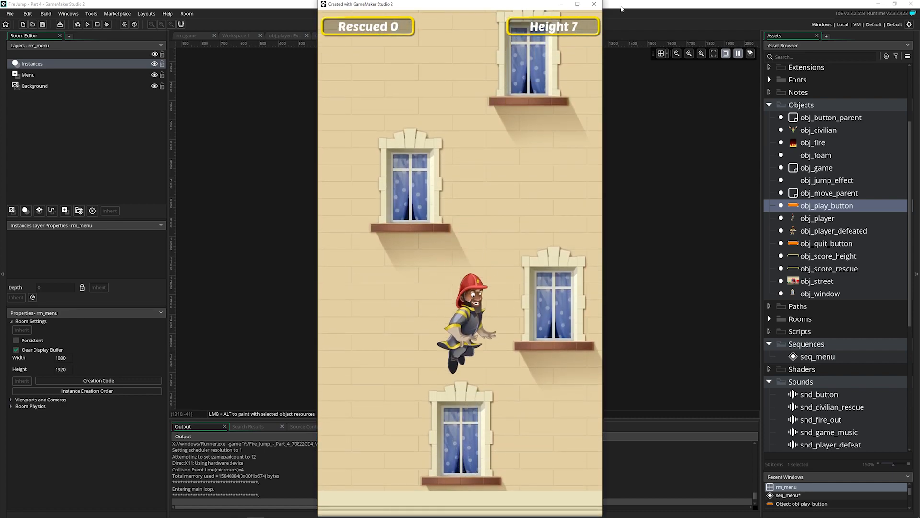
pyautogui.click(594, 4)
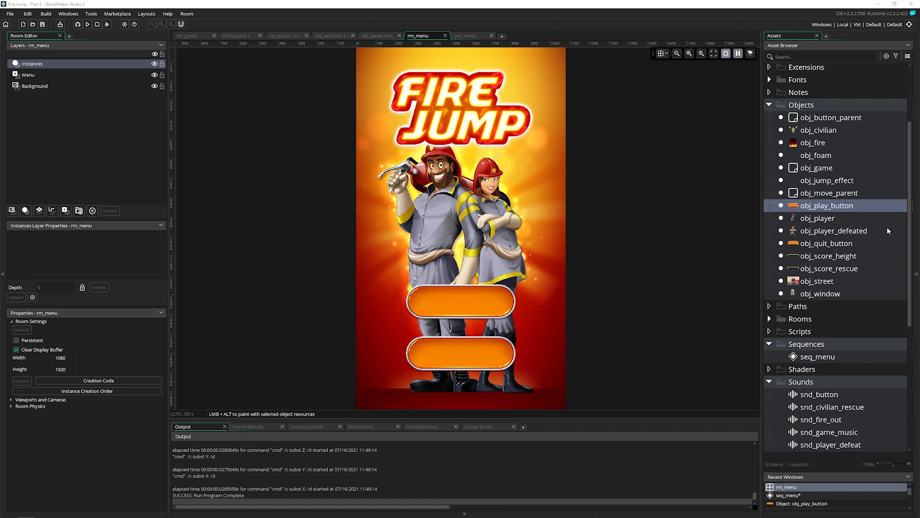
# Create a new sprite named spr_transition in the Menu group of Sprites.
pyautogui.scroll(-5, 858, 235)
pyautogui.rightClick(818, 305)
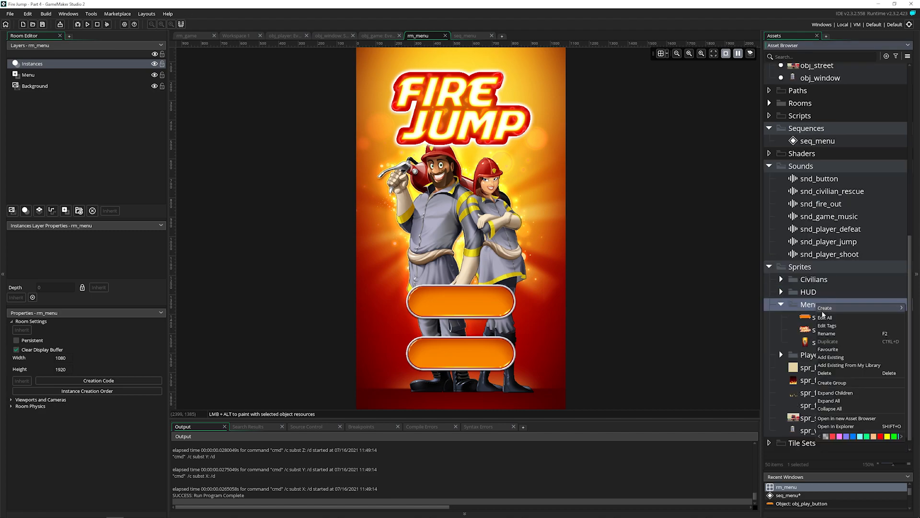
pyautogui.moveTo(822, 311)
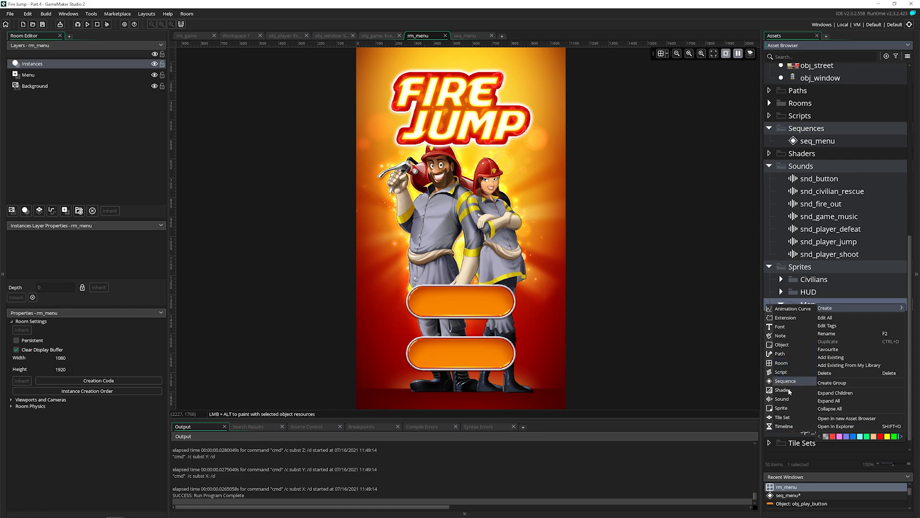
pyautogui.click(782, 408)
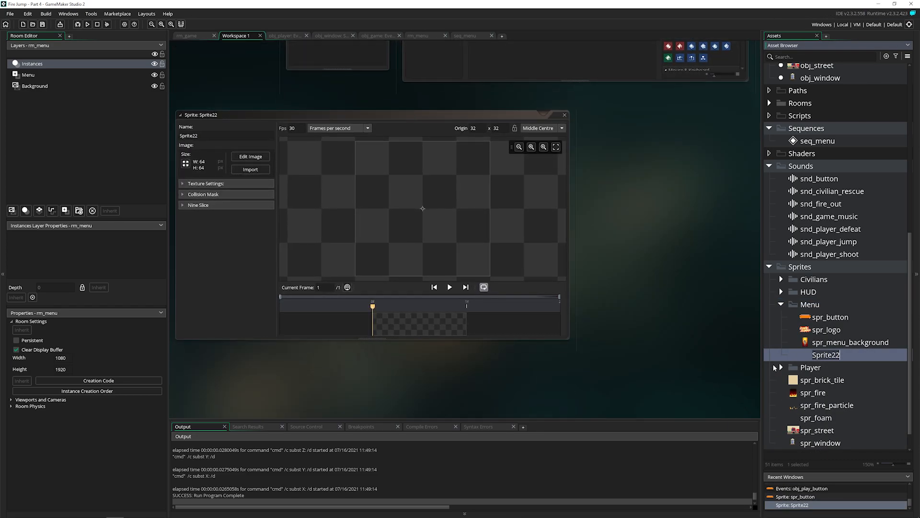
pyautogui.write('spr_transition')
pyautogui.press('Return')
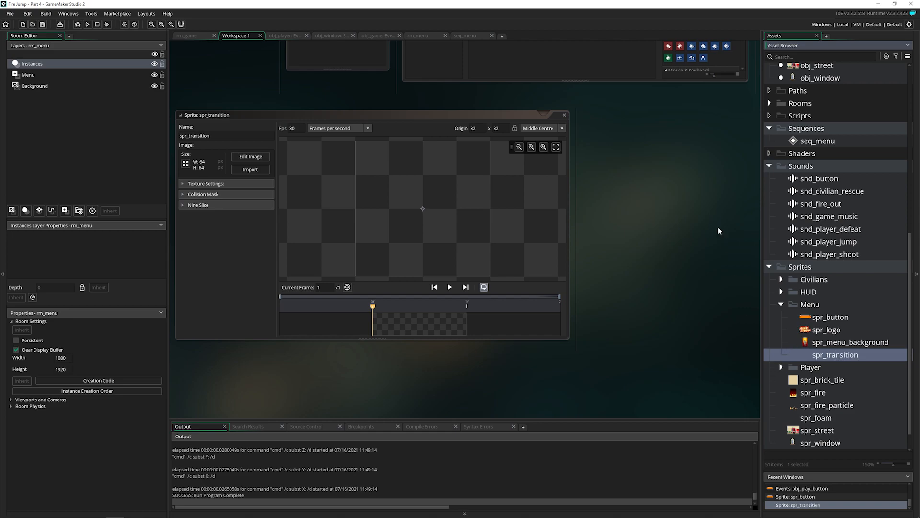
# Open spr_transition in the image editor and collapse the room editor and output panes to enlarge the drawing area.
pyautogui.click(251, 159)
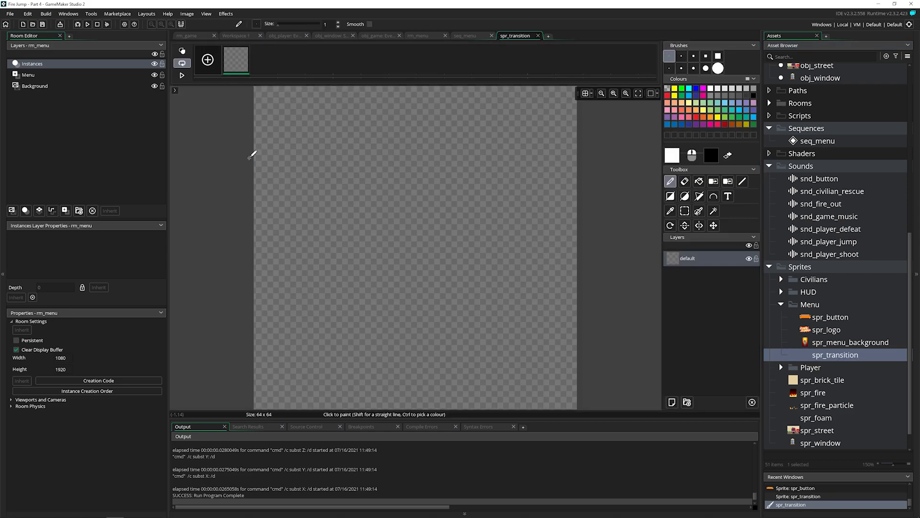
pyautogui.click(3, 162)
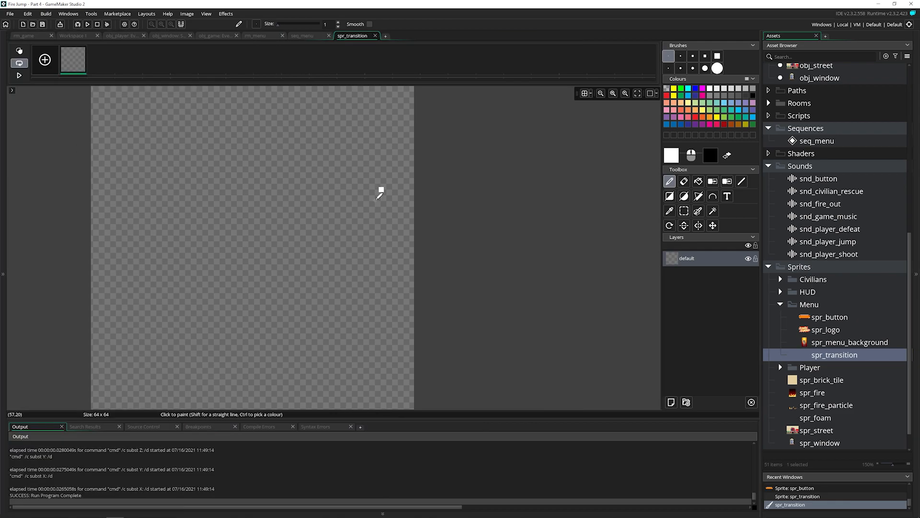
pyautogui.click(339, 515)
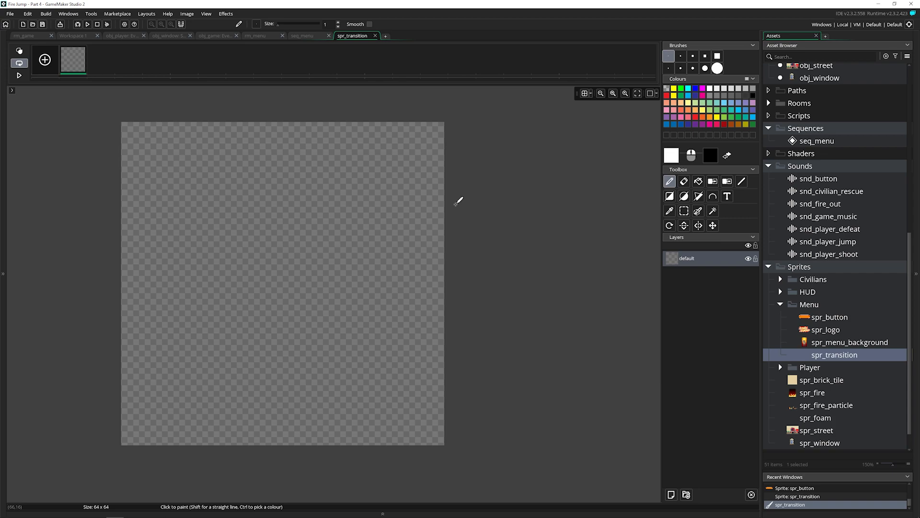
# Fill the blank spr_transition image entirely with black and close the image editor.
pyautogui.click(698, 182)
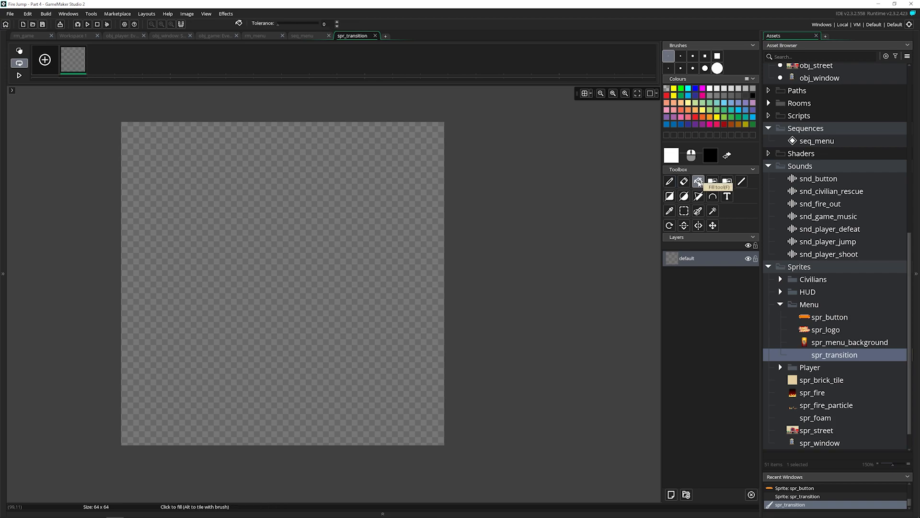
pyautogui.click(727, 156)
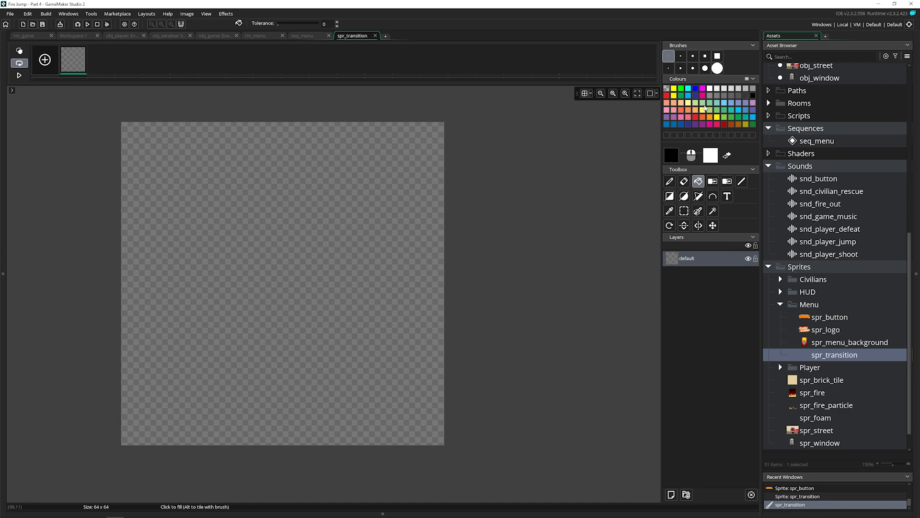
pyautogui.click(275, 230)
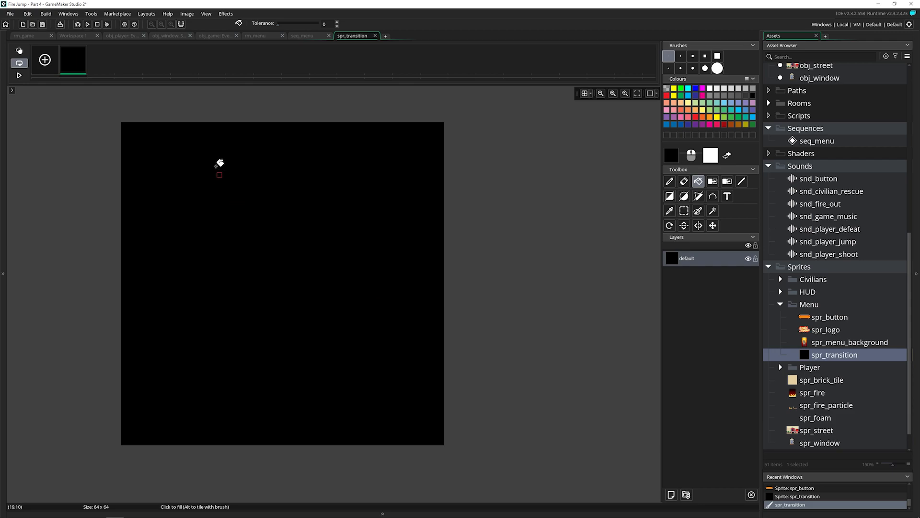
pyautogui.click(375, 35)
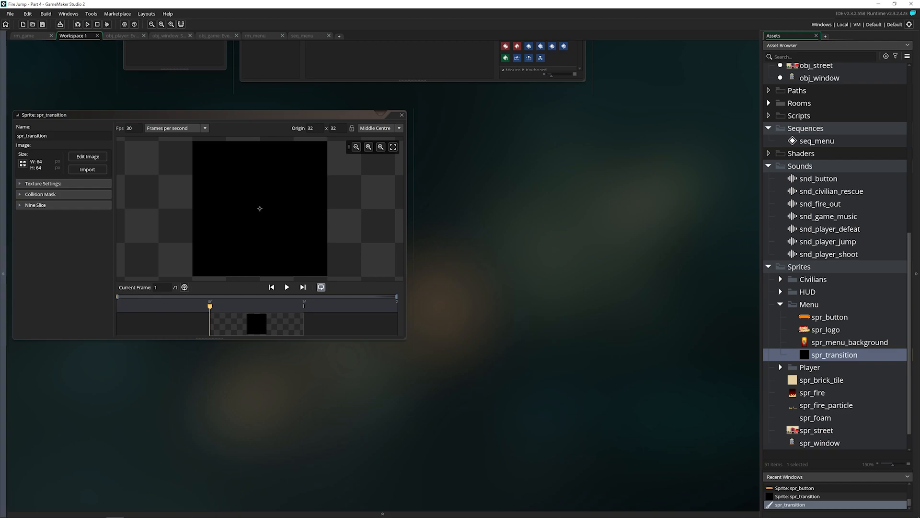
pyautogui.click(252, 114)
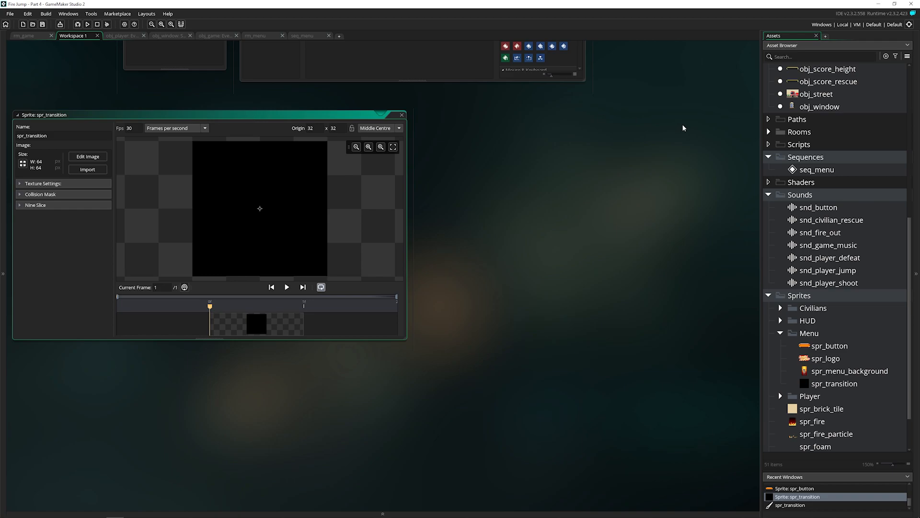
# Create a new sequence named seq_transition_start in the Sequences group.
pyautogui.rightClick(816, 161)
pyautogui.moveTo(819, 162)
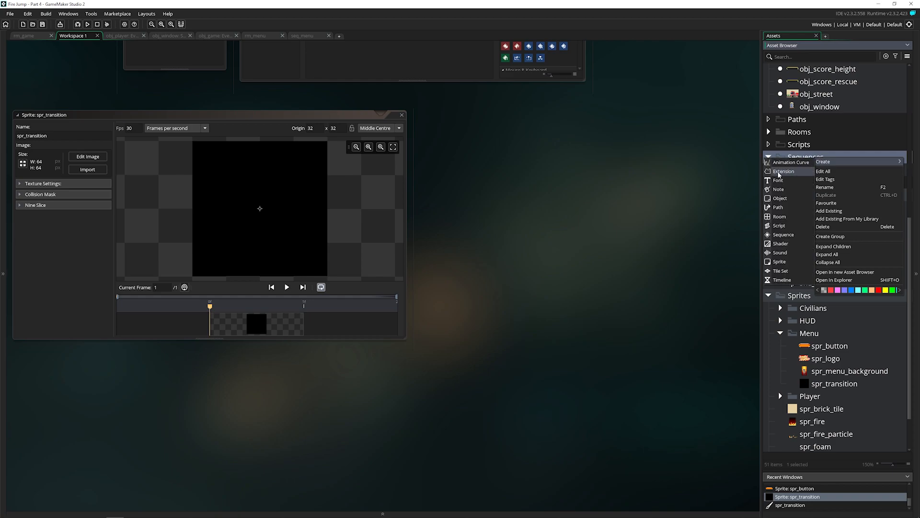
pyautogui.click(784, 234)
pyautogui.write('seq_transition_start')
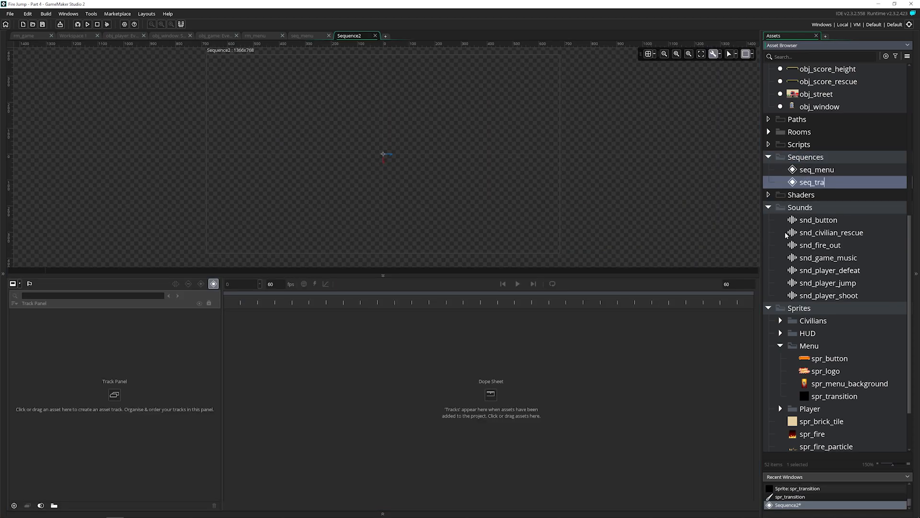
pyautogui.press('Return')
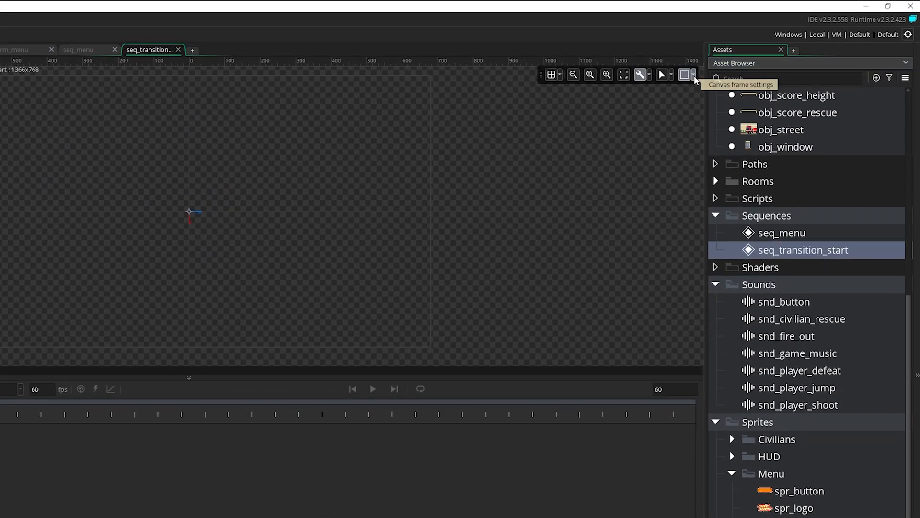
# Set the sequence's canvas frame to 1080 by 1920 with origin -540, -960, and its length to 20 frames.
pyautogui.click(694, 76)
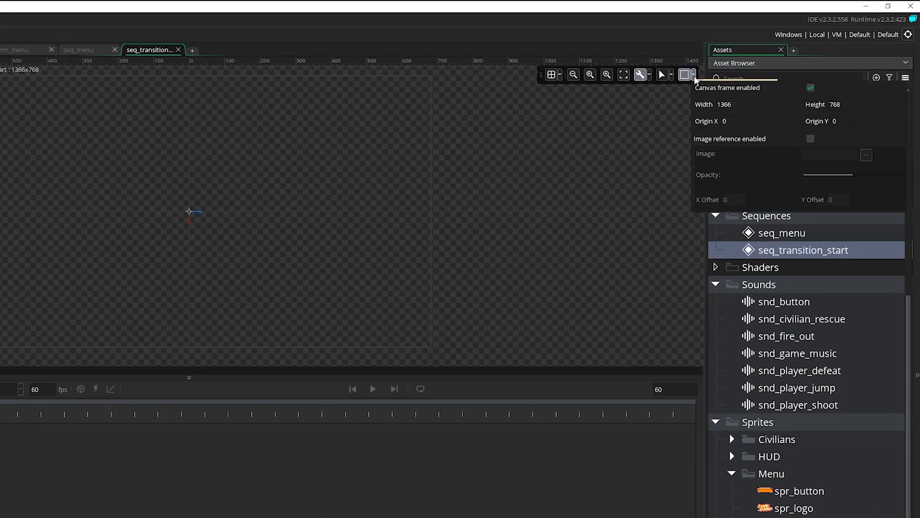
pyautogui.write('1080')
pyautogui.press('Tab')
pyautogui.write('1920')
pyautogui.press('Tab')
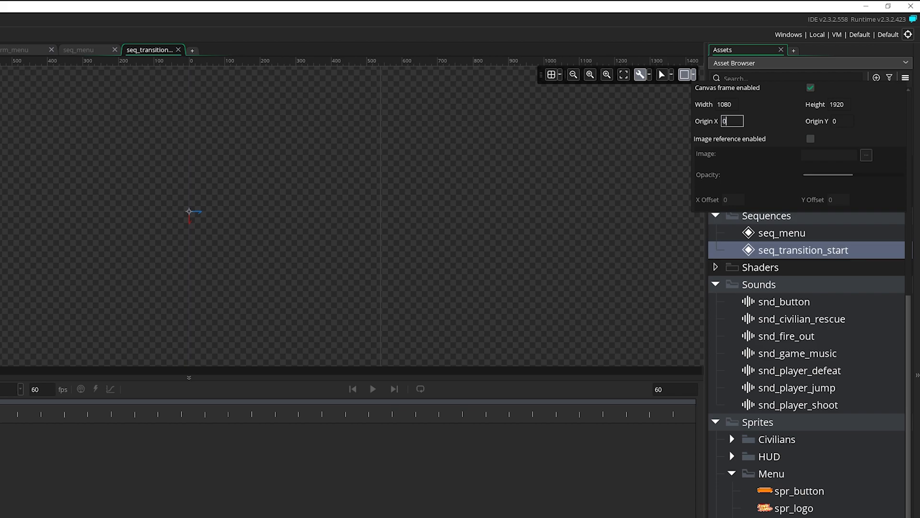
pyautogui.write('-540')
pyautogui.press('Tab')
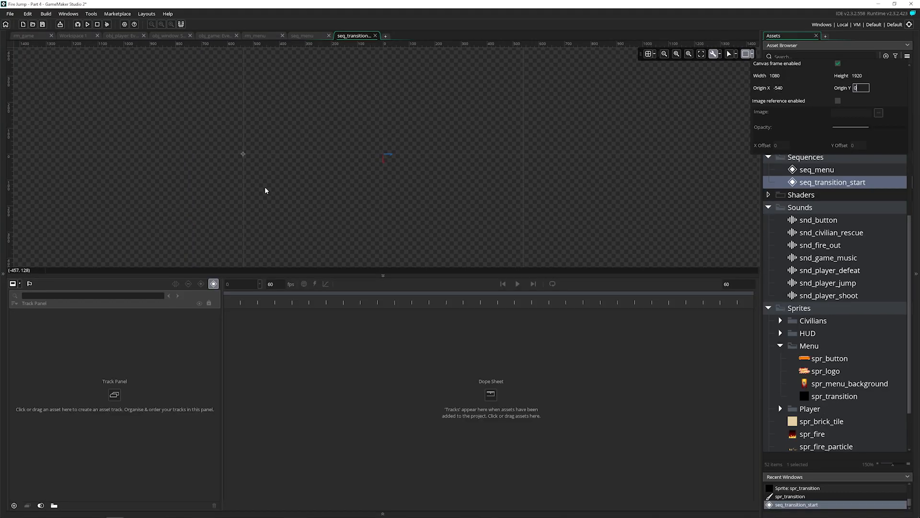
pyautogui.write('-960')
pyautogui.moveTo(734, 286); pyautogui.dragTo(712, 288)
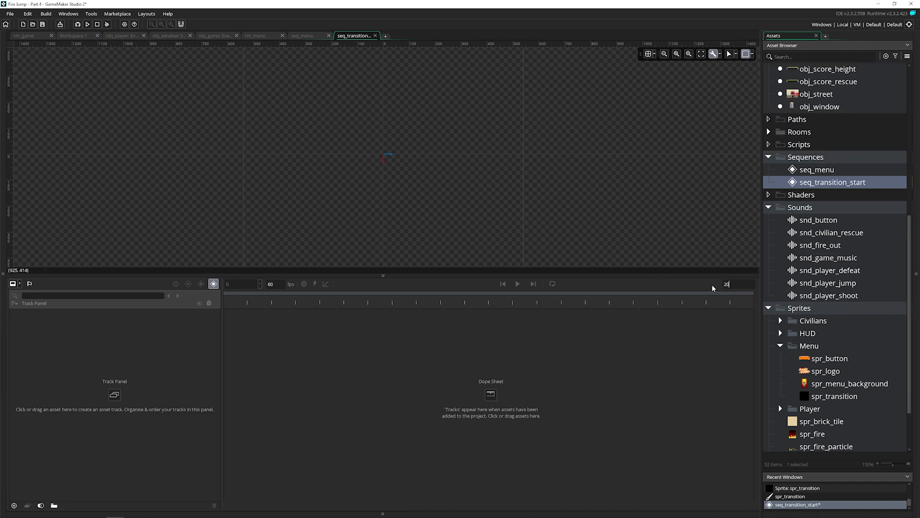
# Place spr_transition on the sequence canvas and stretch it to cover the whole canvas frame.
pyautogui.moveTo(805, 397); pyautogui.dragTo(397, 175)
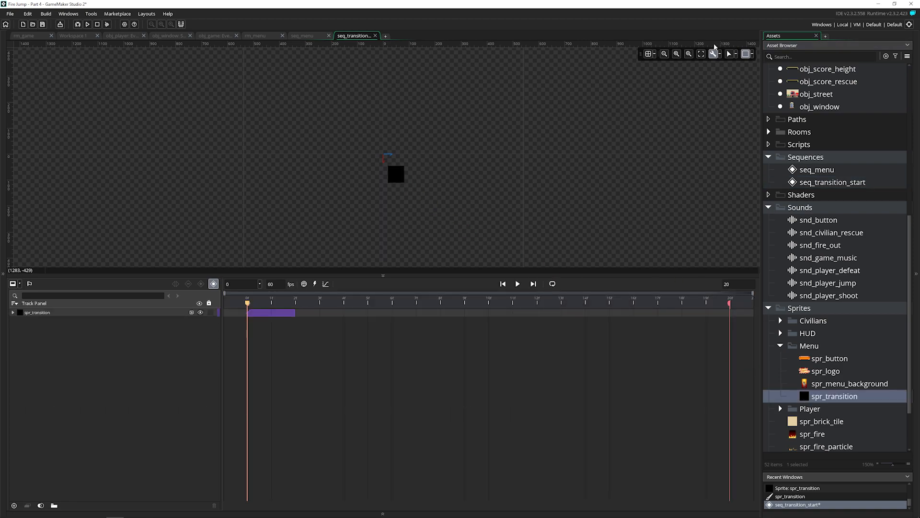
pyautogui.click(701, 55)
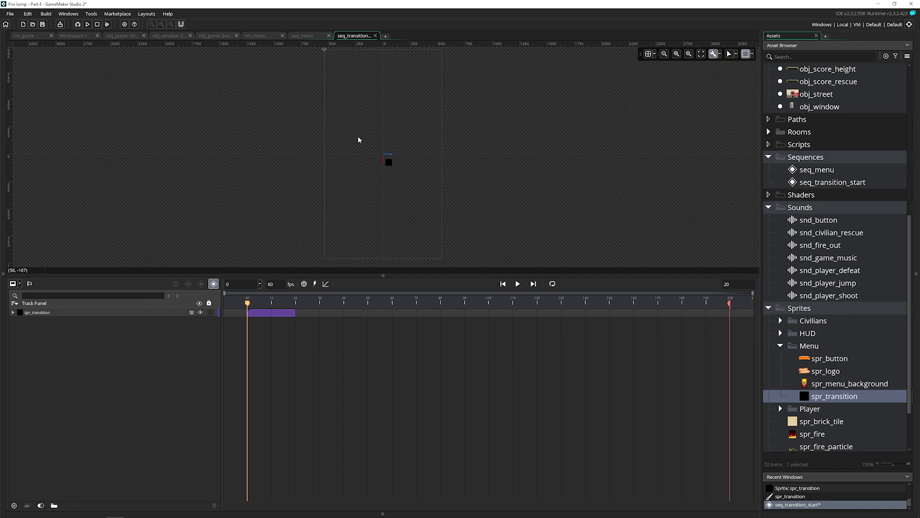
pyautogui.click(389, 161)
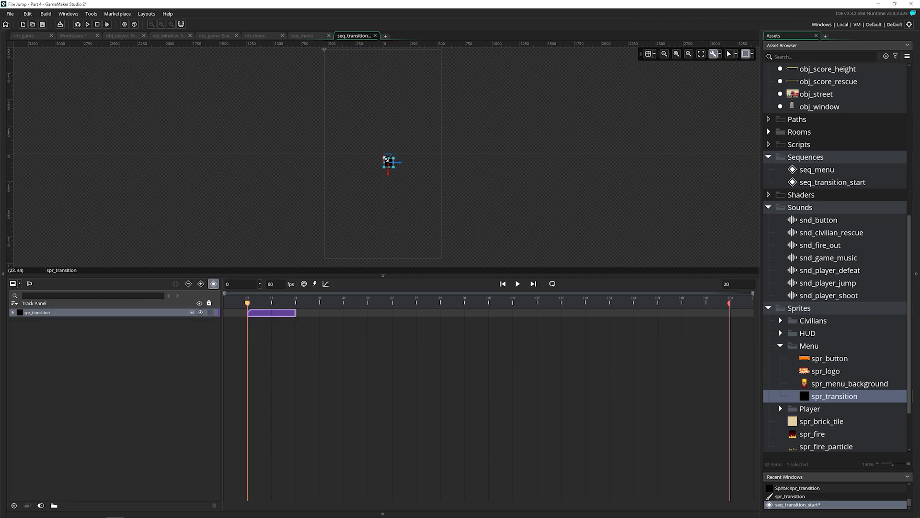
pyautogui.moveTo(384, 156); pyautogui.dragTo(323, 48)
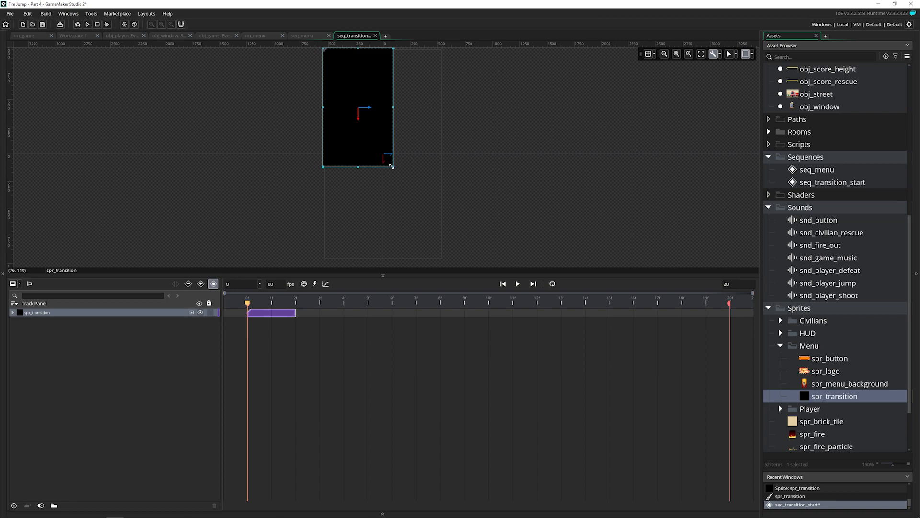
pyautogui.moveTo(392, 166); pyautogui.dragTo(443, 260)
pyautogui.click(481, 140)
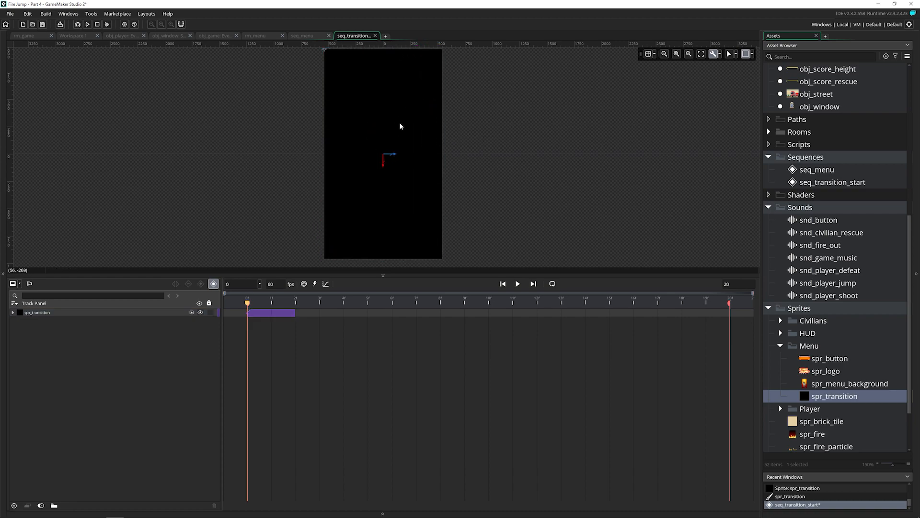
# Extend the spr_transition clip to the end of the 20-frame sequence and add a Colour Multiply parameter to it.
pyautogui.click(12, 312)
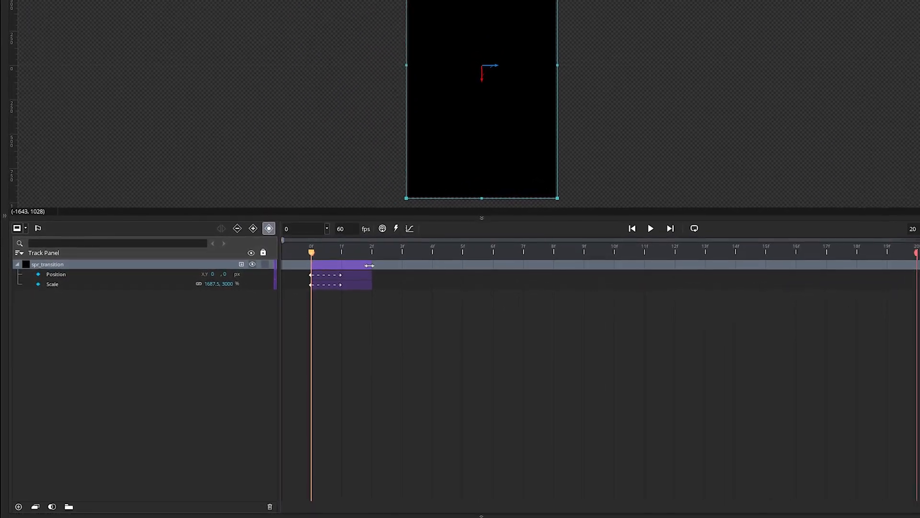
pyautogui.moveTo(363, 272); pyautogui.dragTo(918, 256)
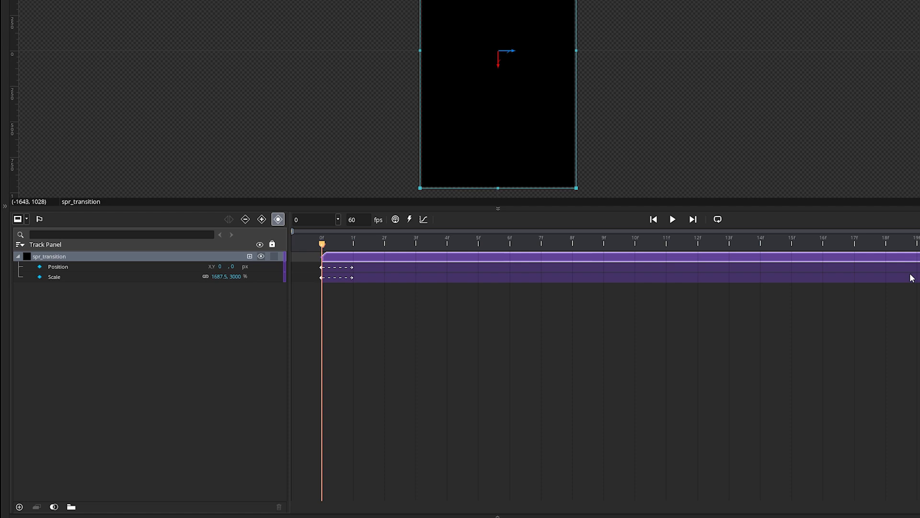
pyautogui.click(250, 257)
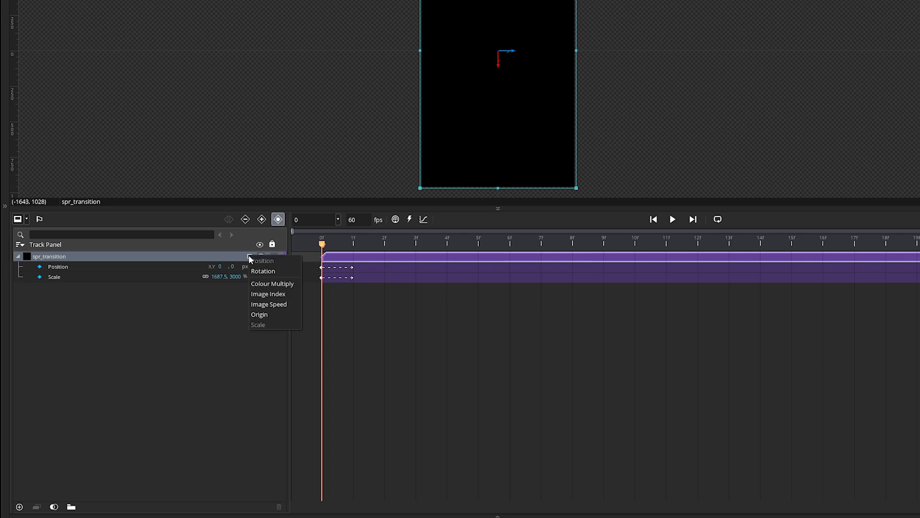
pyautogui.click(266, 284)
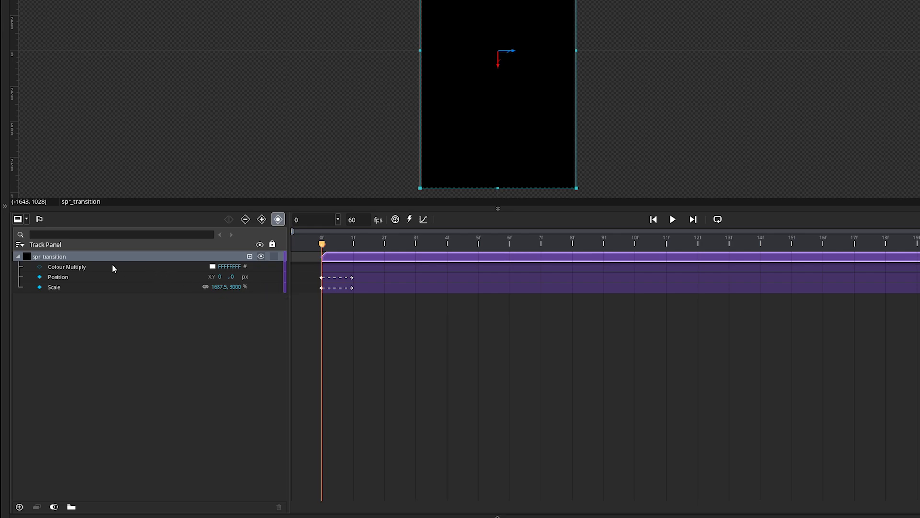
# Add Colour Multiply keyframes for spr_transition at frame 0 and frame 19.
pyautogui.click(40, 268)
pyautogui.moveTo(331, 247); pyautogui.dragTo(918, 273)
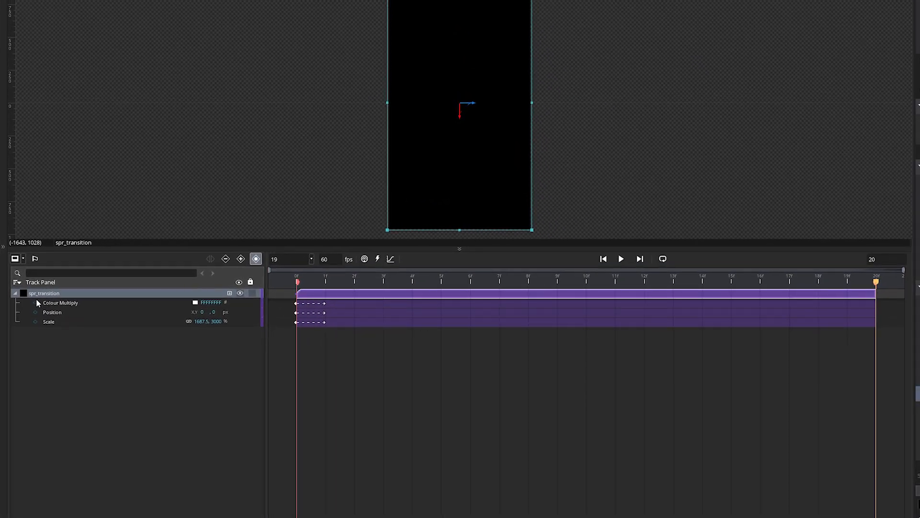
pyautogui.click(36, 303)
# Set the Colour Multiply alpha at frame 0 to 0 and play the sequence to preview the fade.
pyautogui.moveTo(876, 283); pyautogui.dragTo(673, 283)
pyautogui.moveTo(609, 291); pyautogui.dragTo(293, 287)
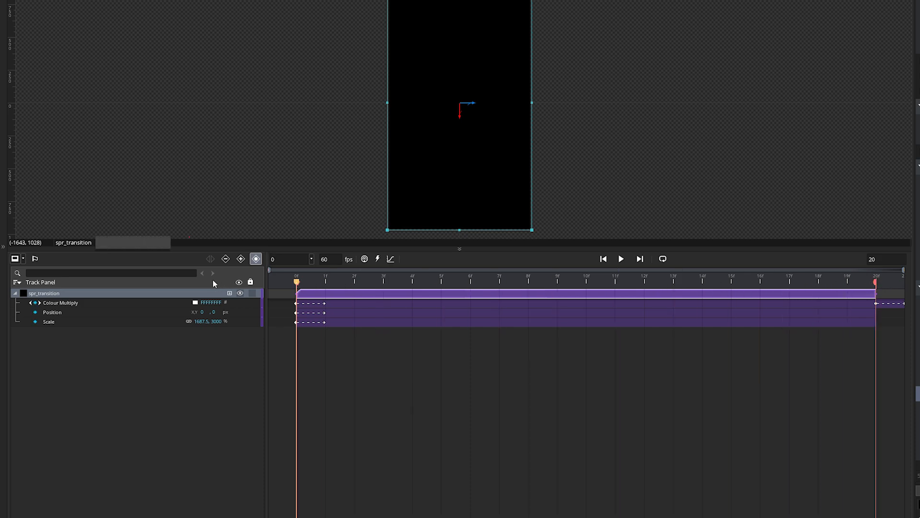
pyautogui.click(195, 303)
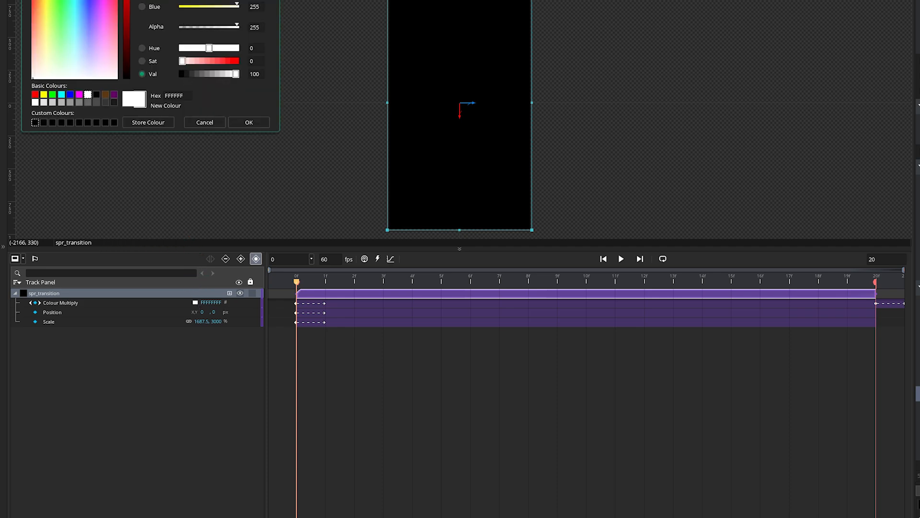
pyautogui.moveTo(299, 97); pyautogui.dragTo(242, 104)
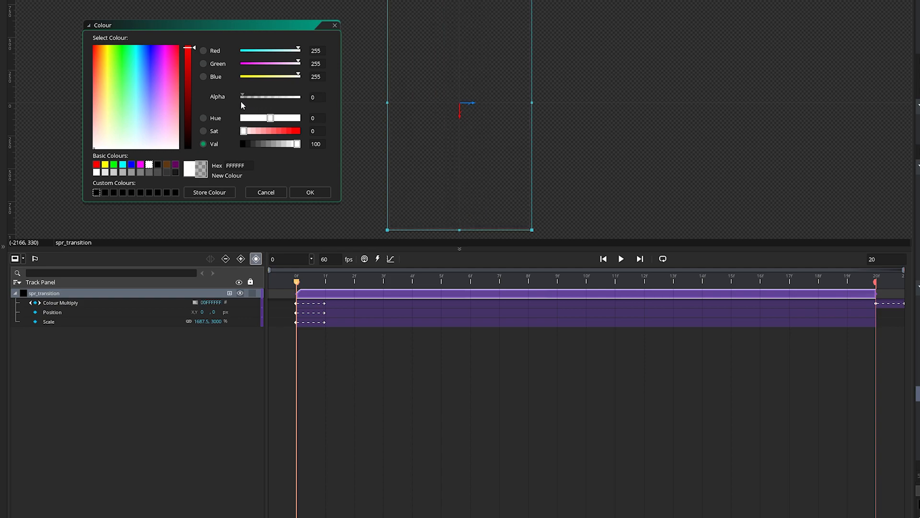
pyautogui.click(304, 191)
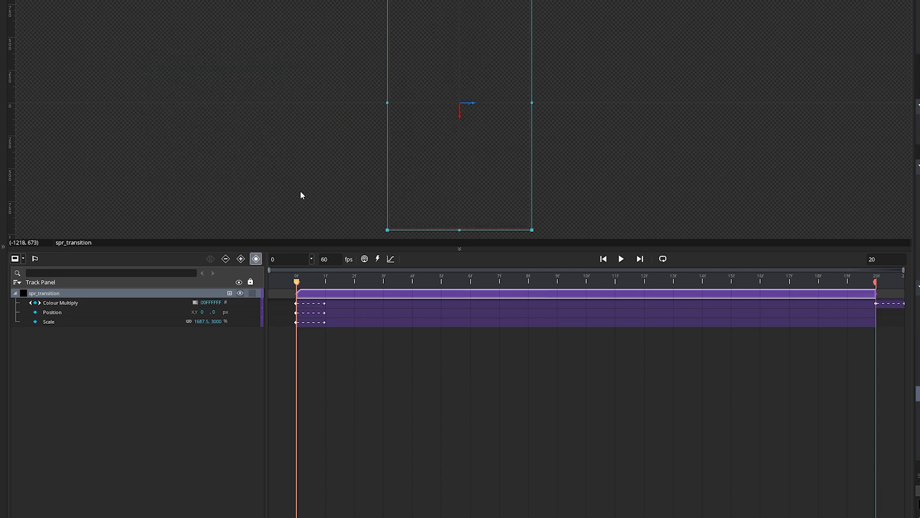
pyautogui.click(621, 259)
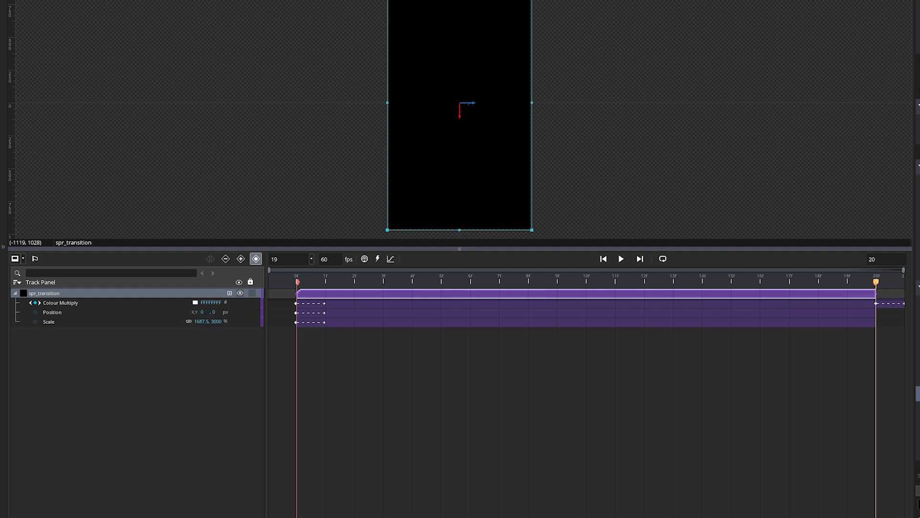
# Duplicate seq_transition_start and name the copy seq_transition_end.
pyautogui.rightClick(902, 166)
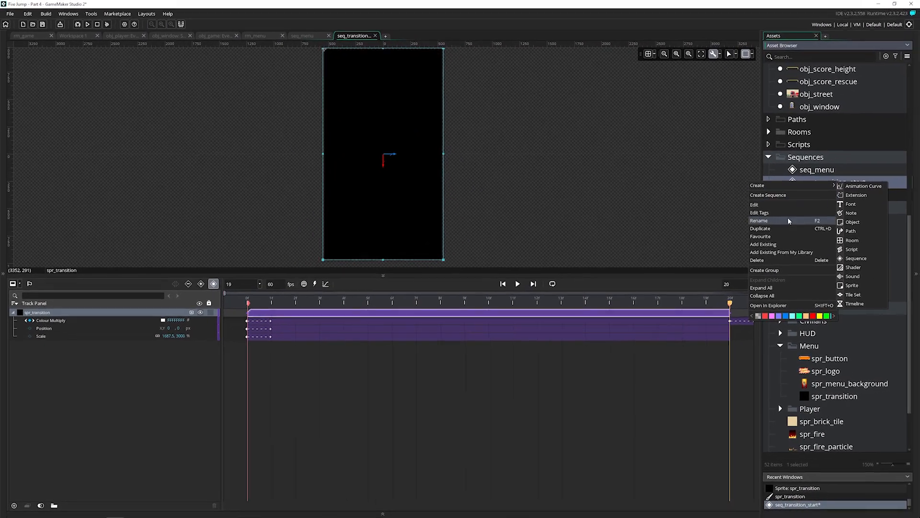
pyautogui.click(787, 228)
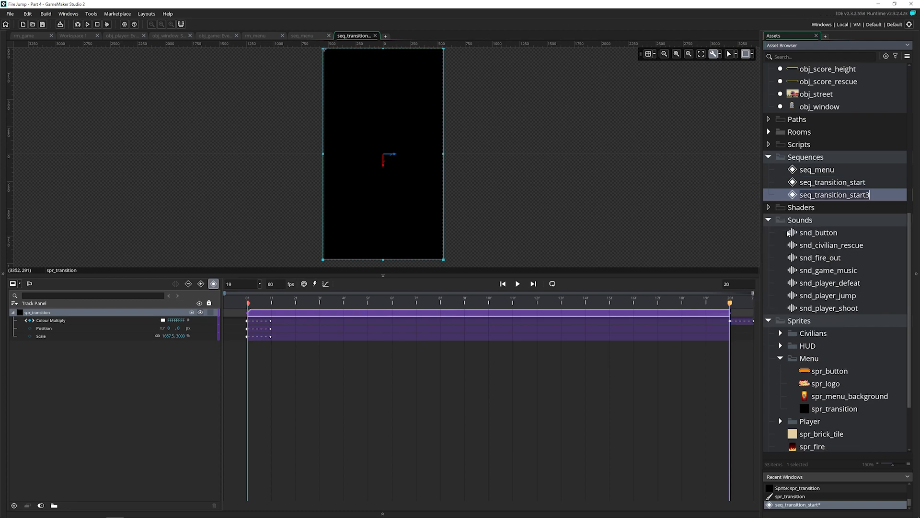
pyautogui.write('seq_tr')
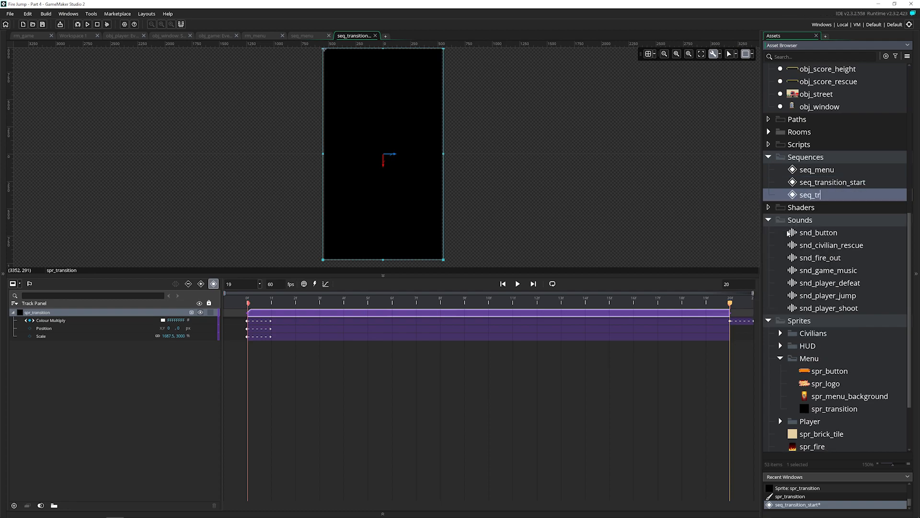
pyautogui.write('ansition_end')
pyautogui.press('Return')
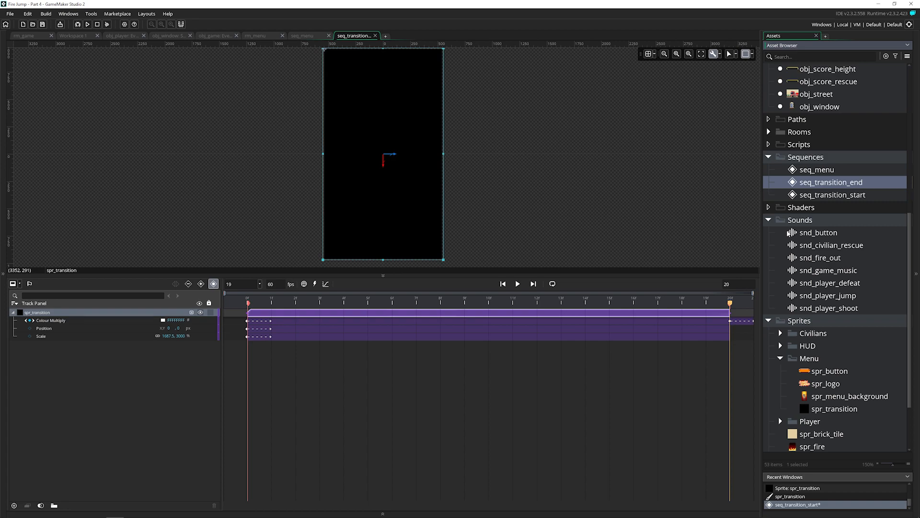
# Open seq_transition_end and set the Colour Multiply alpha of spr_transition at frame 0 to 255.
pyautogui.doubleClick(793, 183)
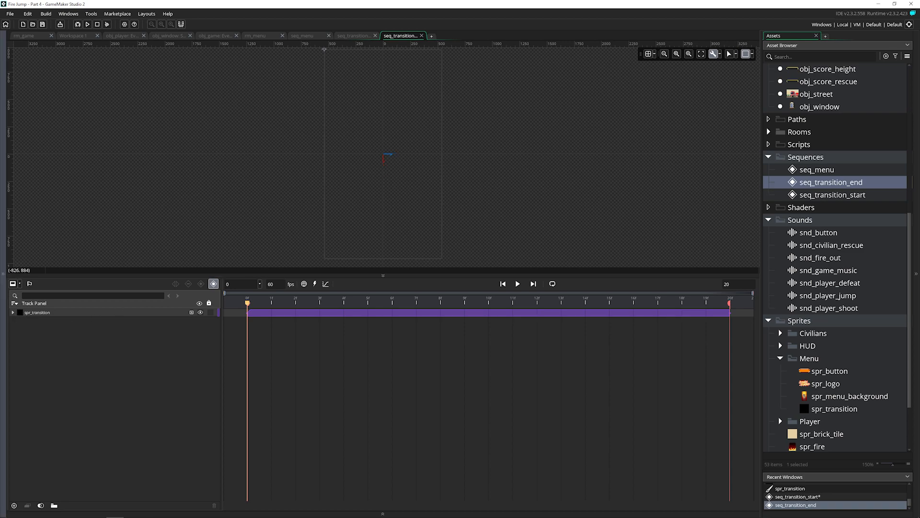
pyautogui.click(13, 312)
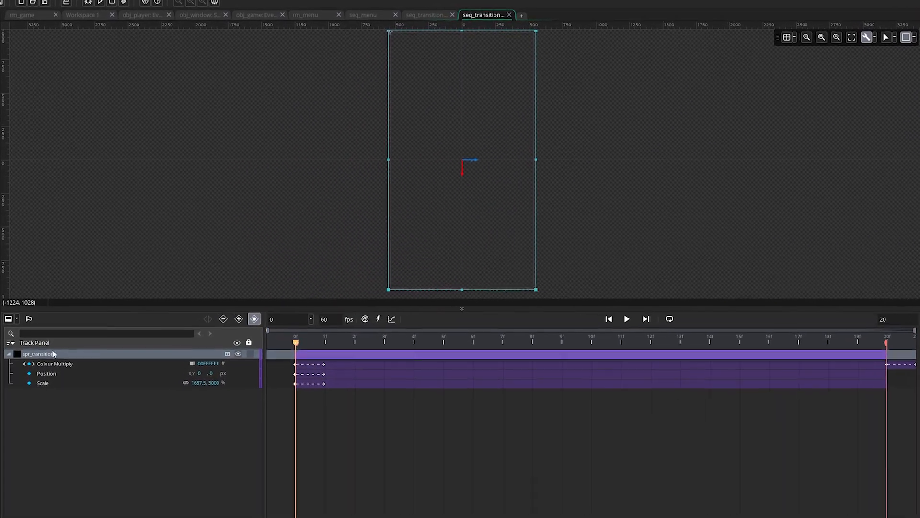
pyautogui.click(194, 362)
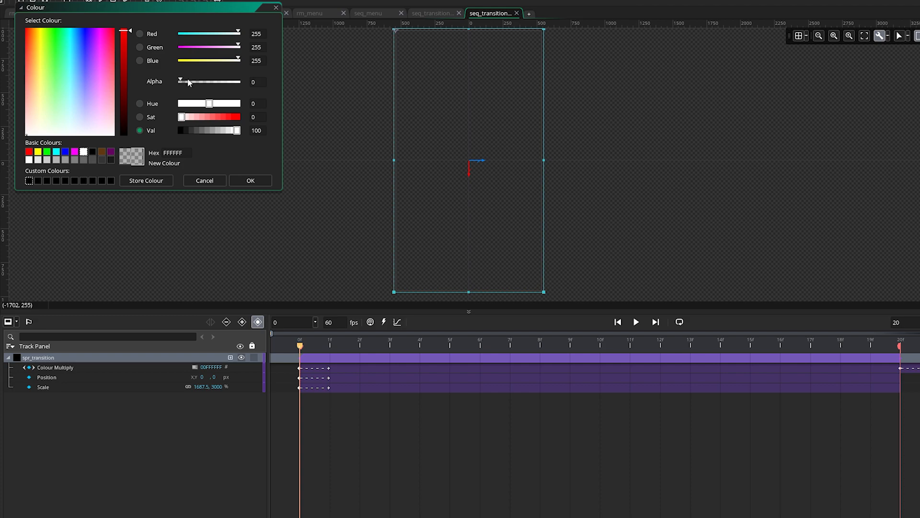
pyautogui.moveTo(179, 82); pyautogui.dragTo(242, 88)
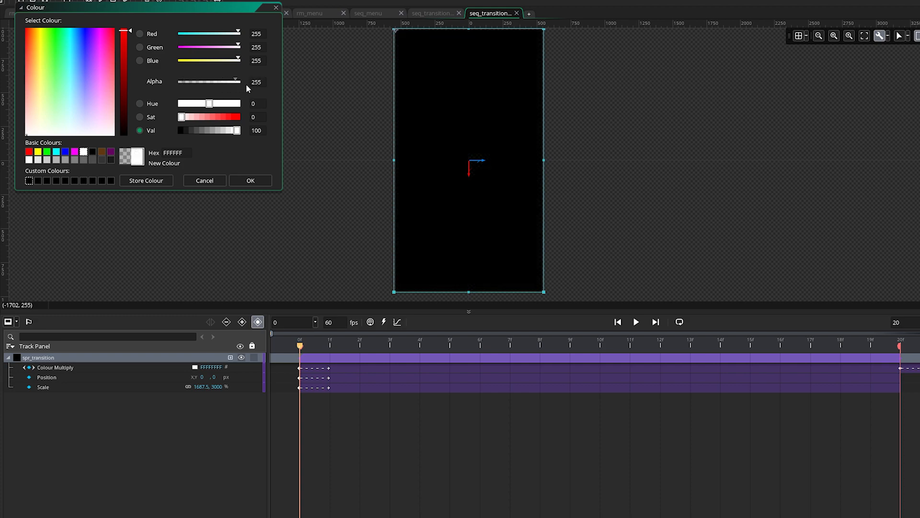
pyautogui.click(259, 179)
# Set the Colour Multiply alpha of spr_transition at frame 19 to 0 and play the sequence to preview the fade.
pyautogui.click(898, 367)
pyautogui.click(899, 368)
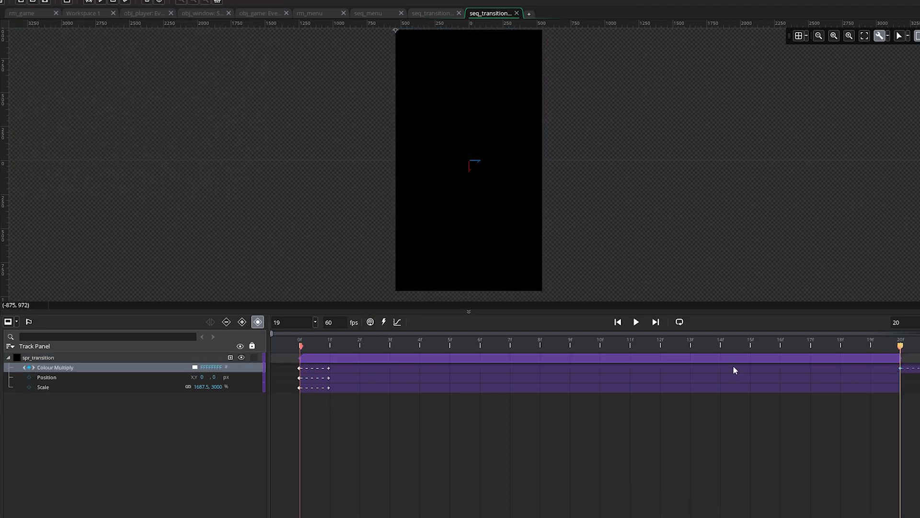
pyautogui.click(195, 367)
pyautogui.moveTo(237, 82); pyautogui.dragTo(179, 82)
pyautogui.click(250, 180)
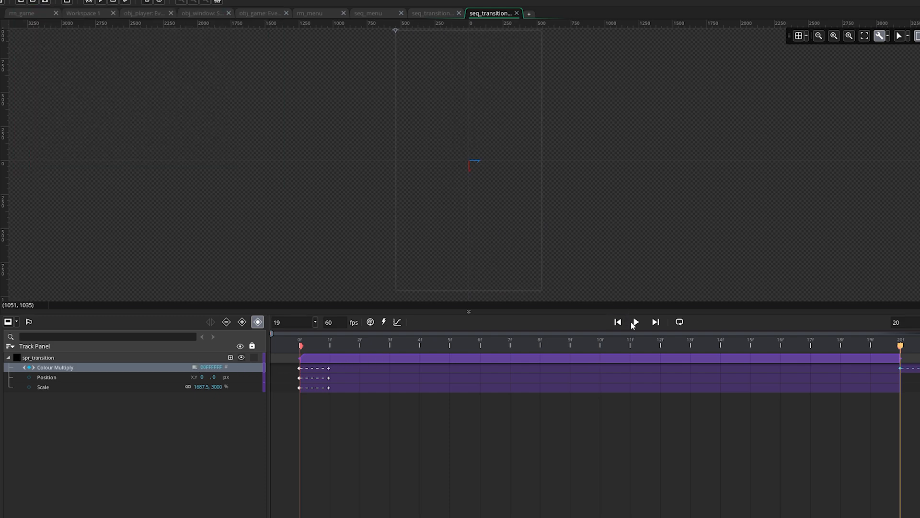
pyautogui.click(637, 322)
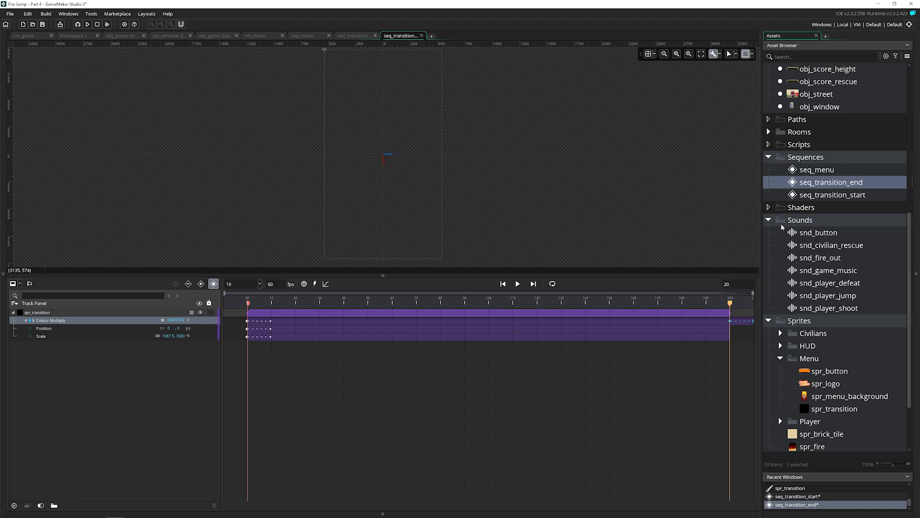
# Open the rm_menu room and add an asset layer named Transition above the Instances layer.
pyautogui.click(769, 321)
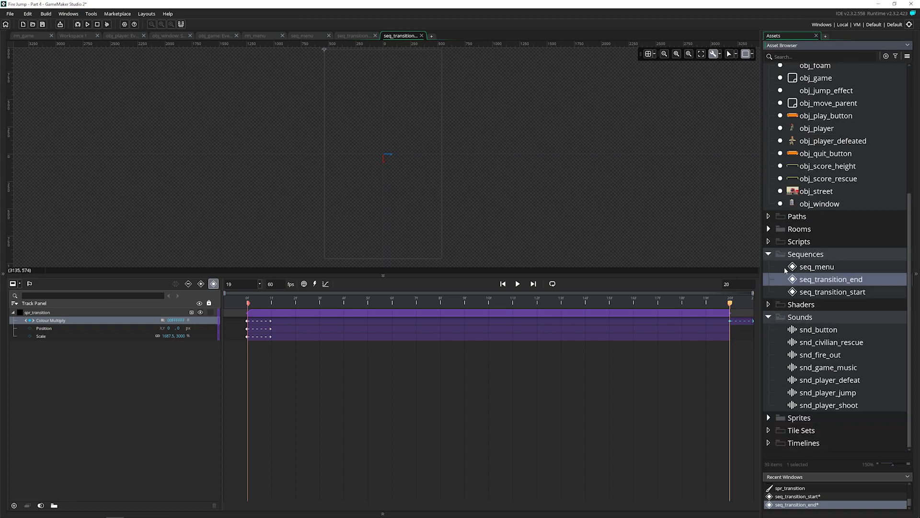
pyautogui.click(769, 229)
pyautogui.doubleClick(815, 254)
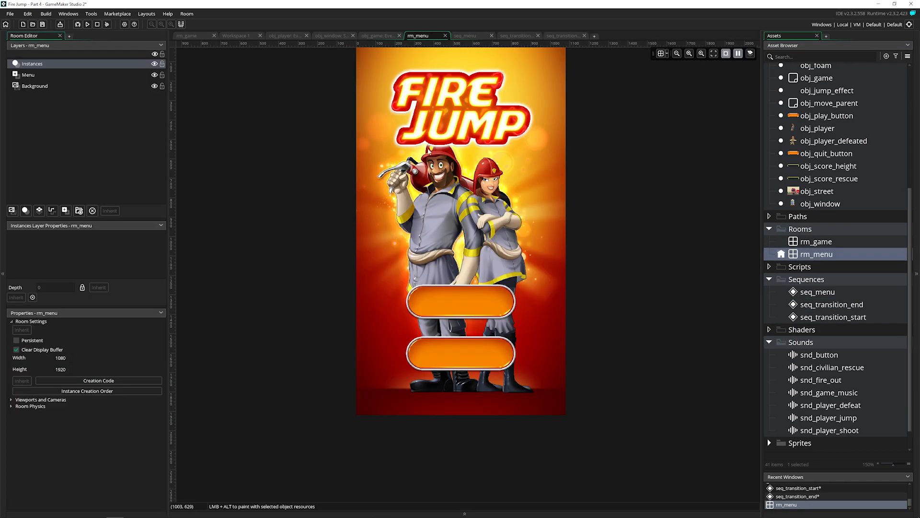
pyautogui.click(65, 211)
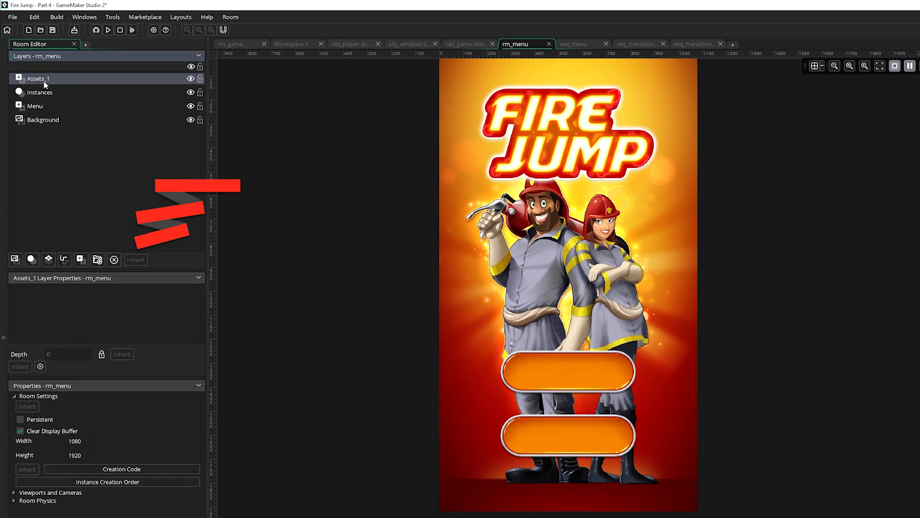
pyautogui.doubleClick(39, 72)
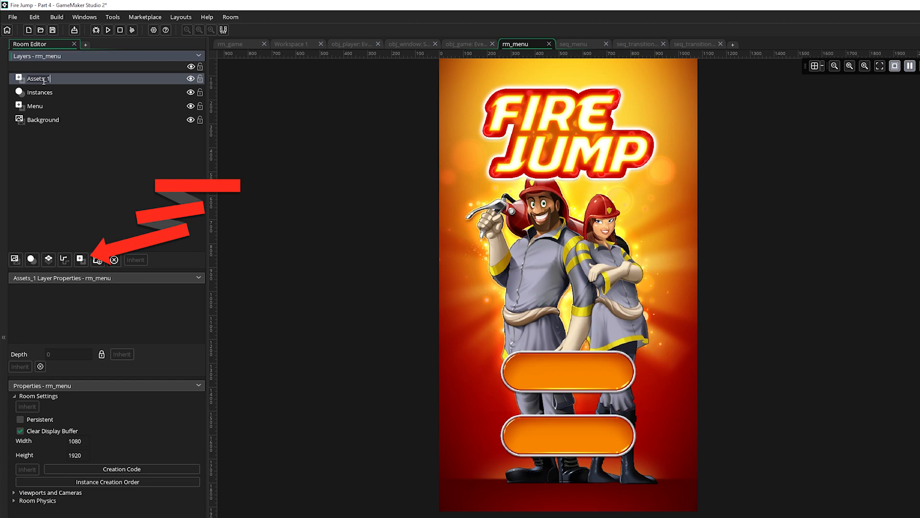
pyautogui.write('Transition')
pyautogui.press('Return')
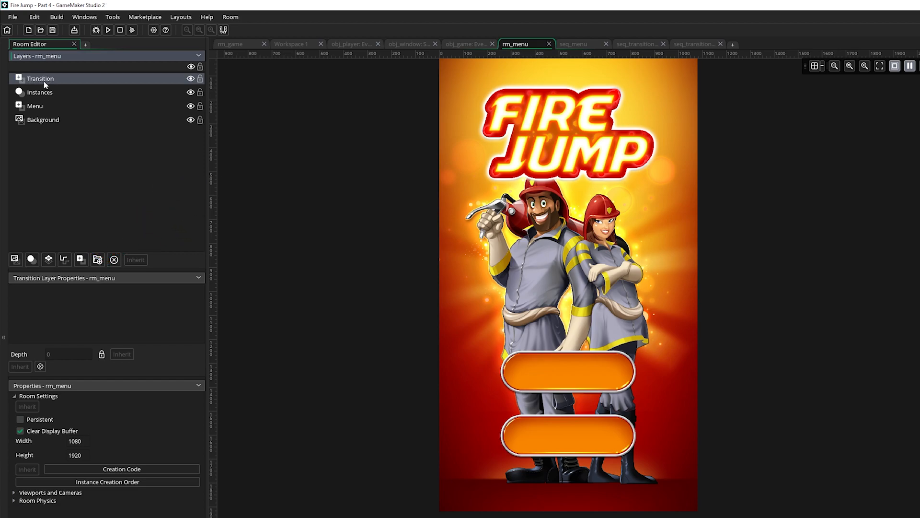
# Switch to the rm_game room and add an asset layer named Transition above the Effects layer.
pyautogui.click(232, 43)
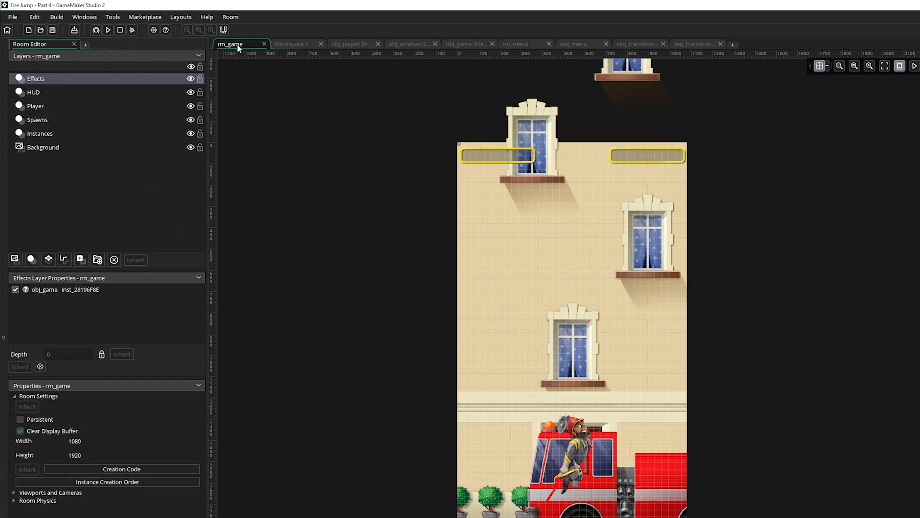
pyautogui.click(85, 258)
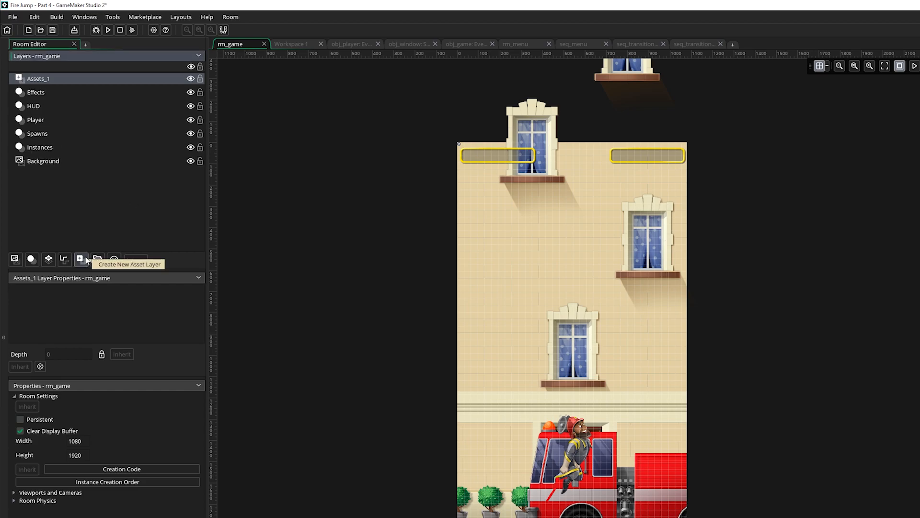
pyautogui.write('Transition')
pyautogui.press('Return')
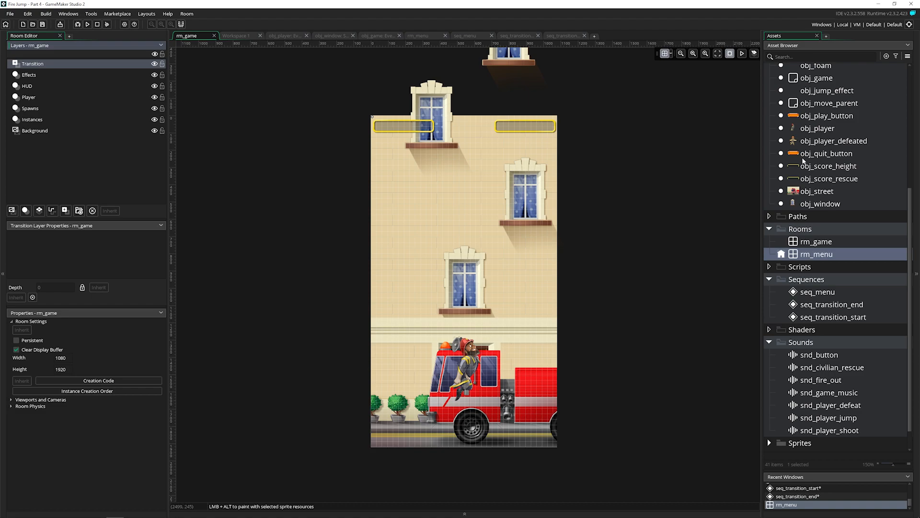
# Add a Create Sequence action below Set Alarm Countdown in the Left Released event of obj_play_button.
pyautogui.scroll(1, 794, 161)
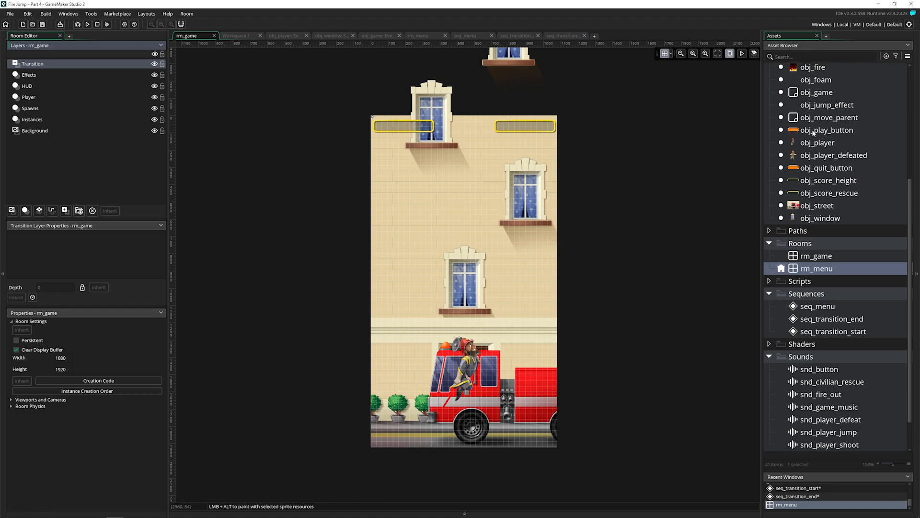
pyautogui.doubleClick(824, 131)
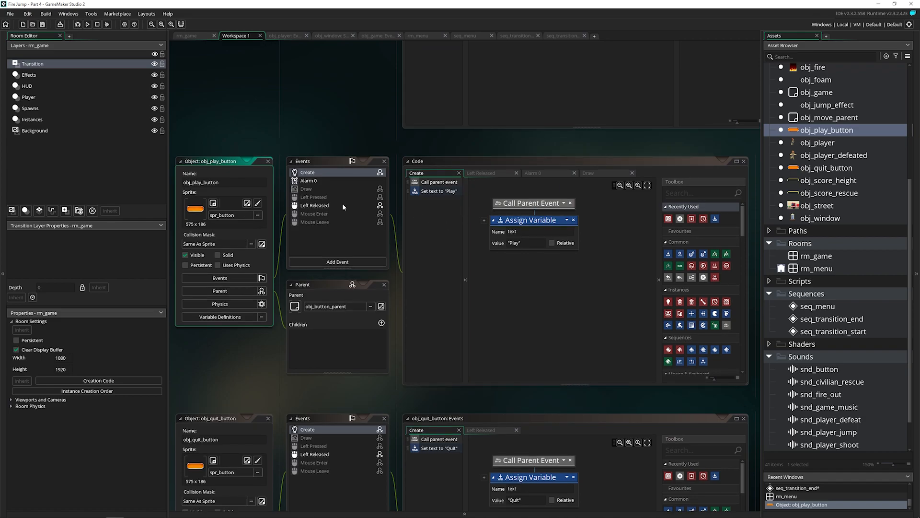
pyautogui.click(342, 205)
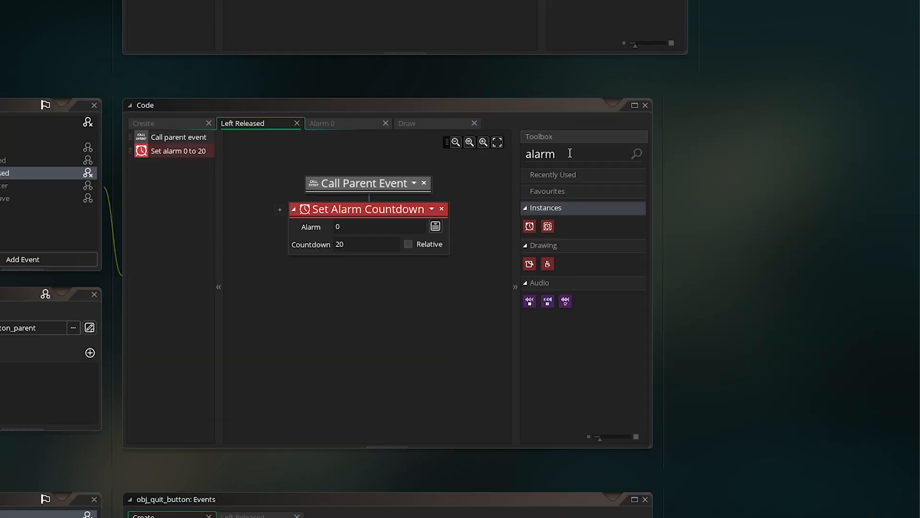
pyautogui.moveTo(818, 154); pyautogui.dragTo(763, 154)
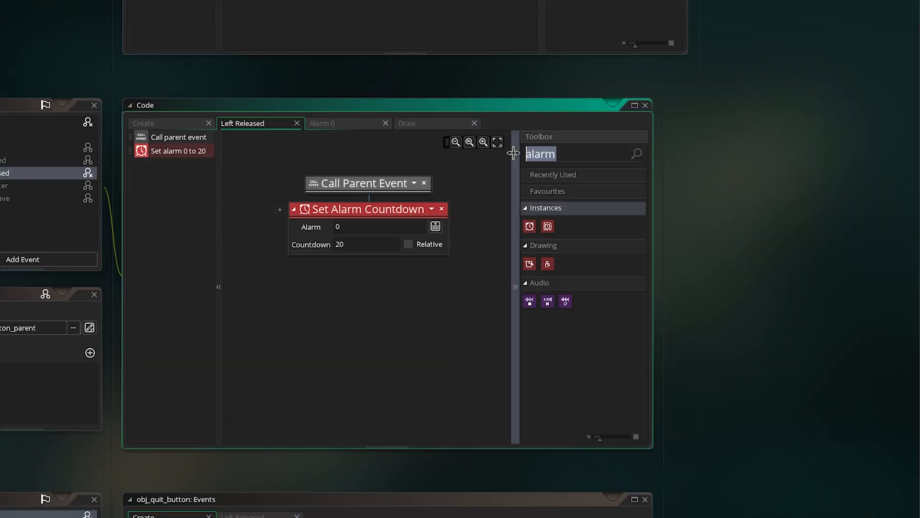
pyautogui.write('c')
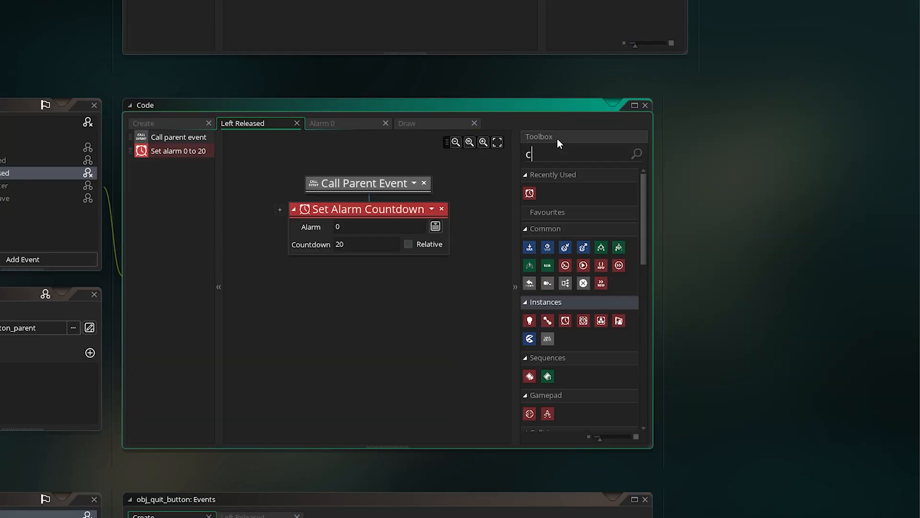
pyautogui.write('reate sequence')
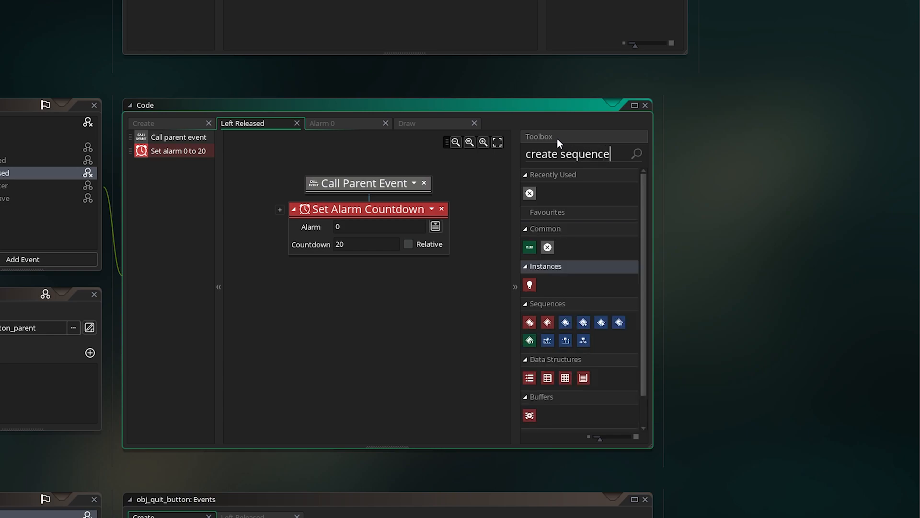
pyautogui.scroll(-1, 563, 288)
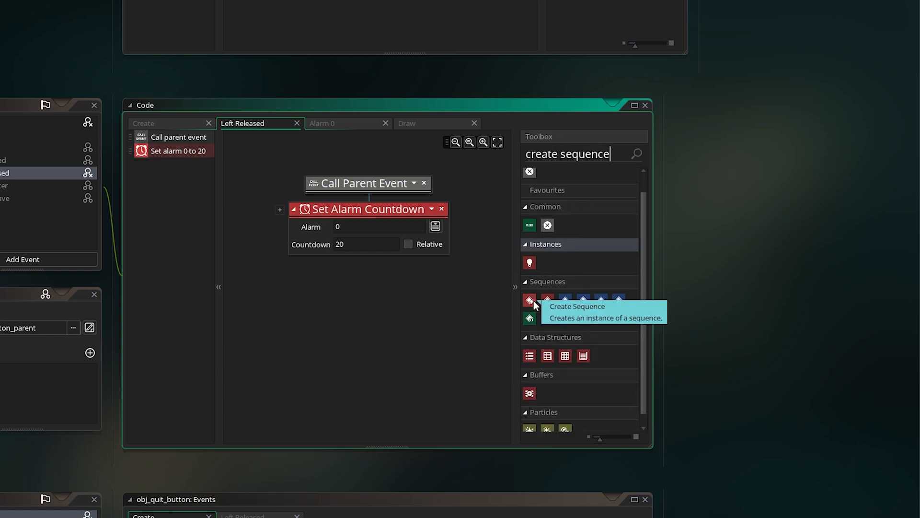
pyautogui.moveTo(530, 300); pyautogui.dragTo(307, 271)
# Set the sequence of the Create Sequence action to seq_transition_start.
pyautogui.click(367, 288)
pyautogui.hotkey('ctrl', 'a')
pyautogui.write('seq')
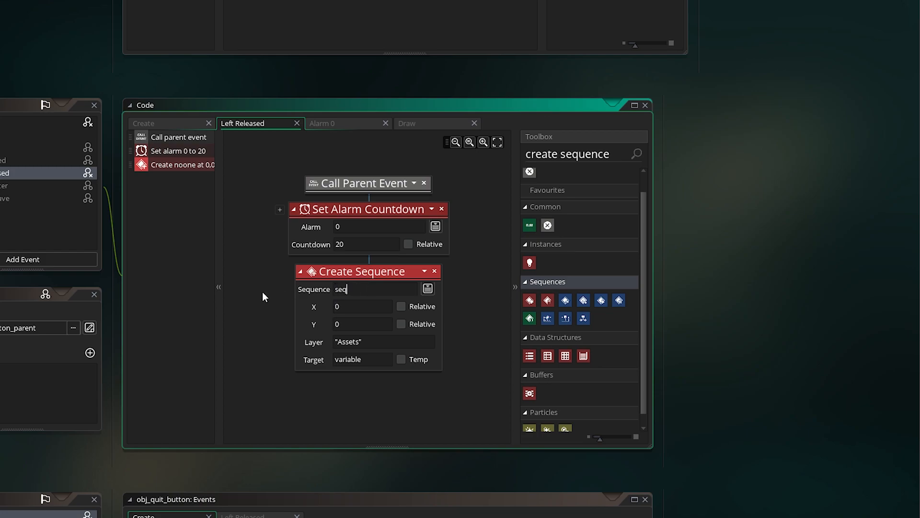
pyautogui.write('_tran')
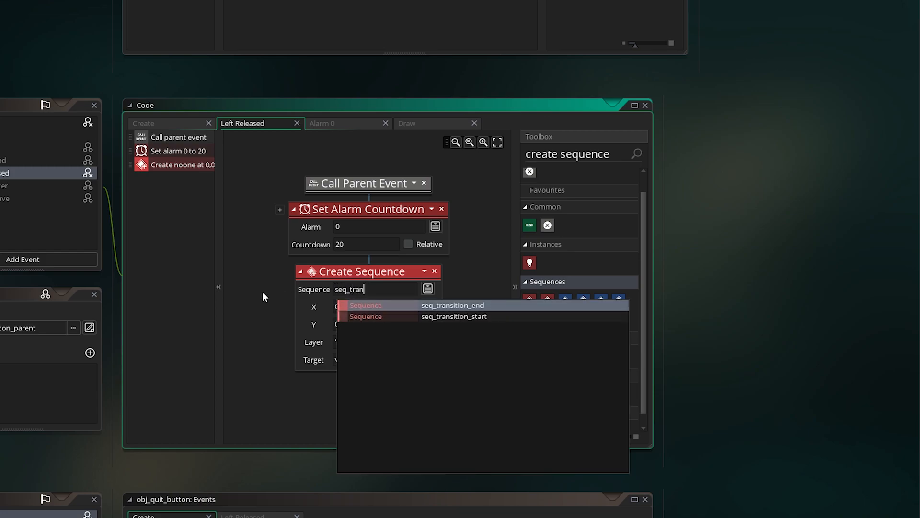
pyautogui.press('Down')
pyautogui.press('Return')
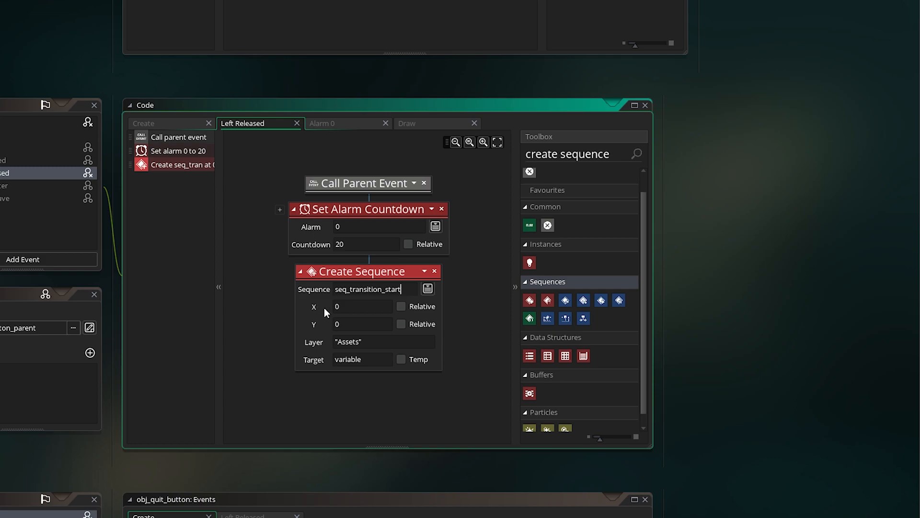
# Set the layer of the play button's Create Sequence action to "Transition" and clear its target variable.
pyautogui.click(349, 307)
pyautogui.doubleClick(349, 339)
pyautogui.write('Transition')
pyautogui.click(375, 342)
pyautogui.moveTo(369, 364); pyautogui.dragTo(321, 365)
pyautogui.press('BackSpace')
pyautogui.click(373, 342)
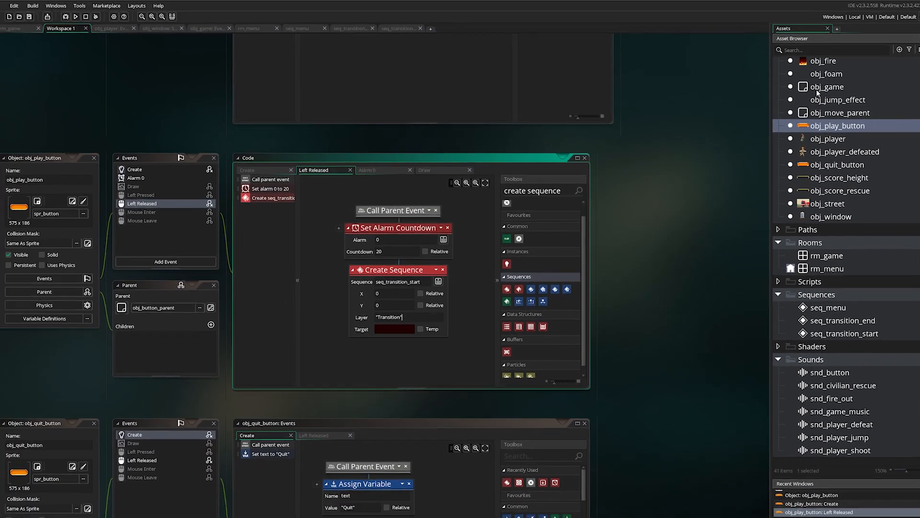
# Add a Create Sequence action for seq_transition_end after Play Audio in the Create event of obj_game.
pyautogui.doubleClick(818, 89)
pyautogui.doubleClick(168, 202)
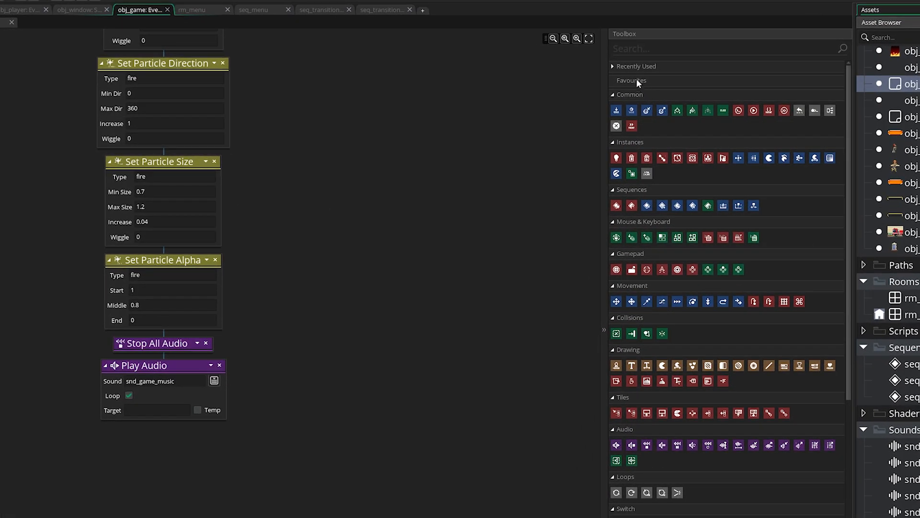
pyautogui.click(612, 68)
pyautogui.moveTo(617, 82); pyautogui.dragTo(194, 455)
pyautogui.click(150, 452)
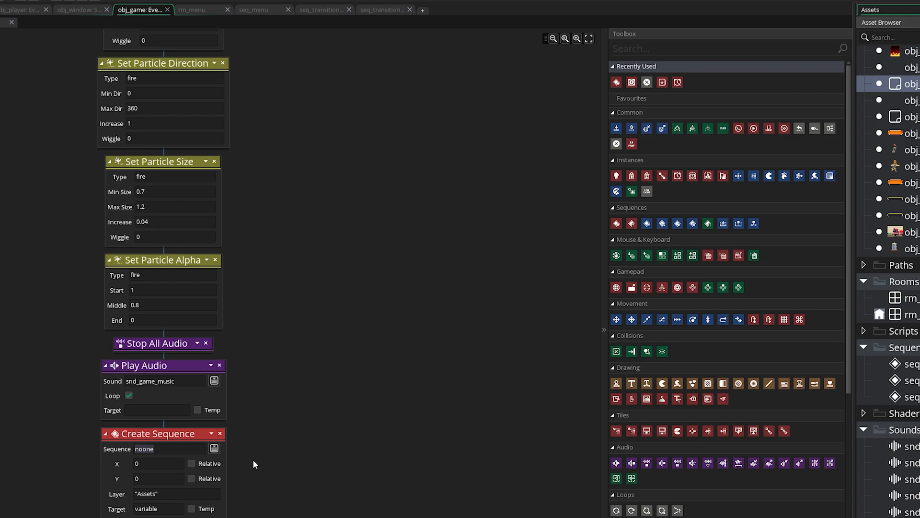
pyautogui.write('seq_')
pyautogui.press('Down')
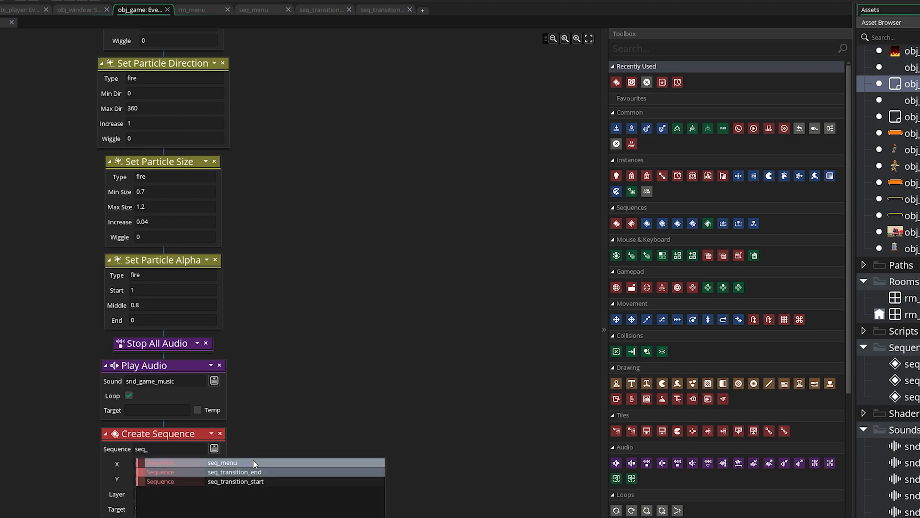
pyautogui.press('Return')
# Set the layer of obj_game's Create Sequence action to "Transition" and empty its target field.
pyautogui.click(147, 494)
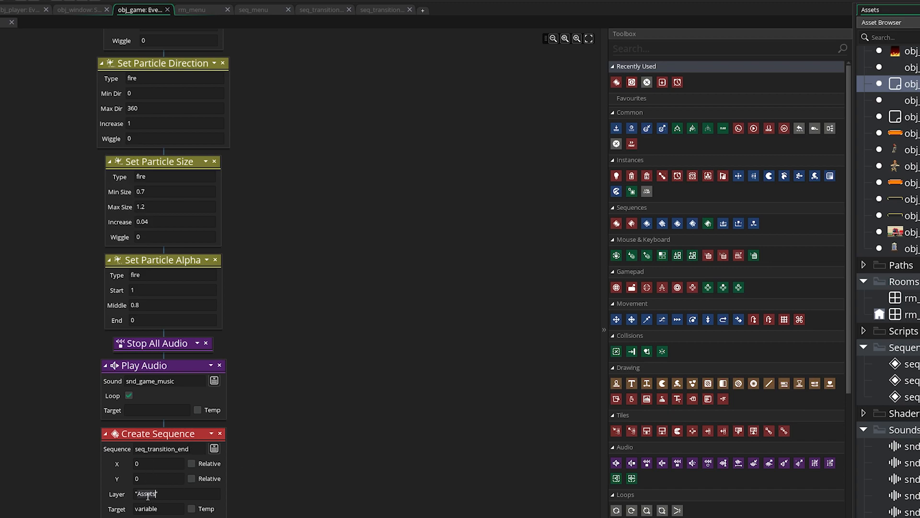
pyautogui.press('BackSpace')
pyautogui.press('BackSpace')
pyautogui.press('BackSpace')
pyautogui.press('BackSpace')
pyautogui.press('BackSpace')
pyautogui.press('BackSpace')
pyautogui.write('Transition')
pyautogui.press('Tab')
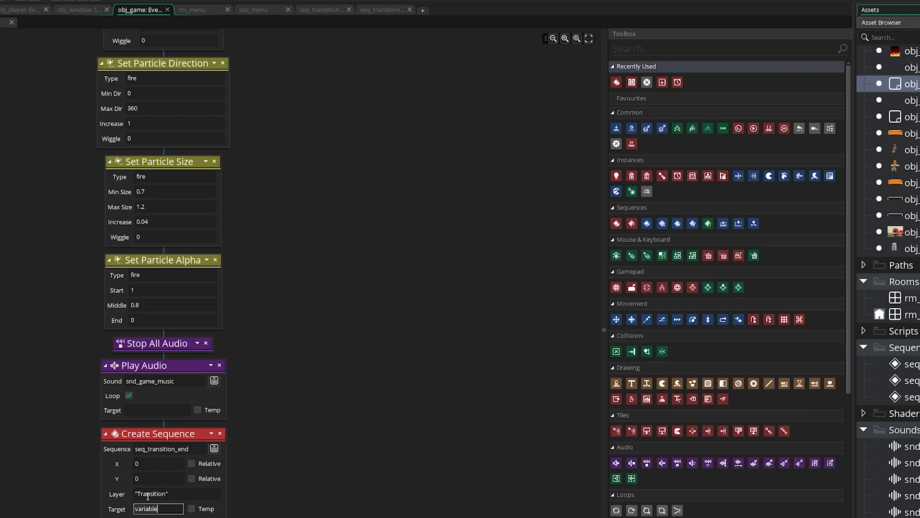
pyautogui.press('BackSpace')
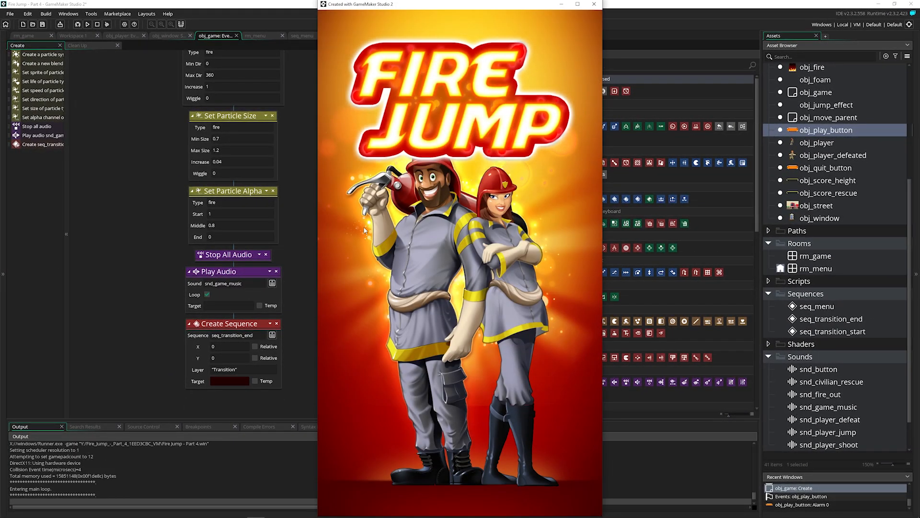
# Start play from the running game's menu to test the fade transition, and close the game.
pyautogui.click(478, 356)
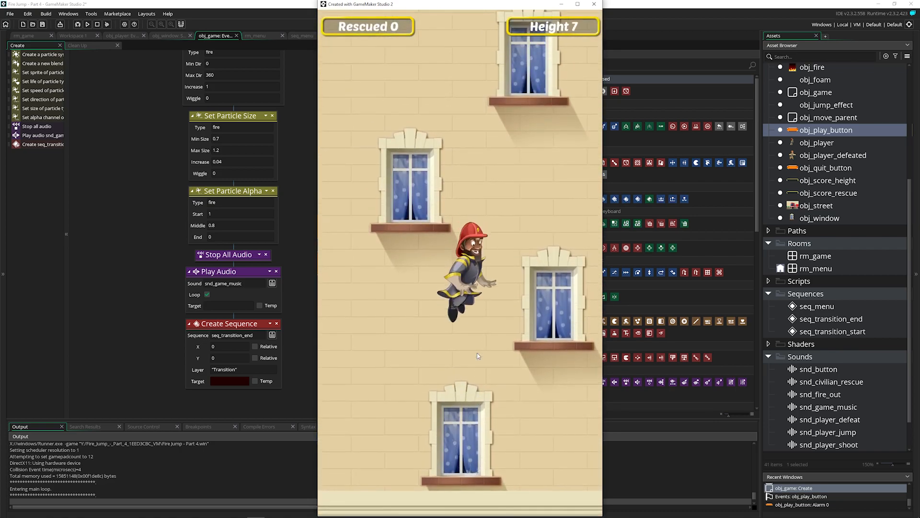
pyautogui.hotkey('alt', 'F4')
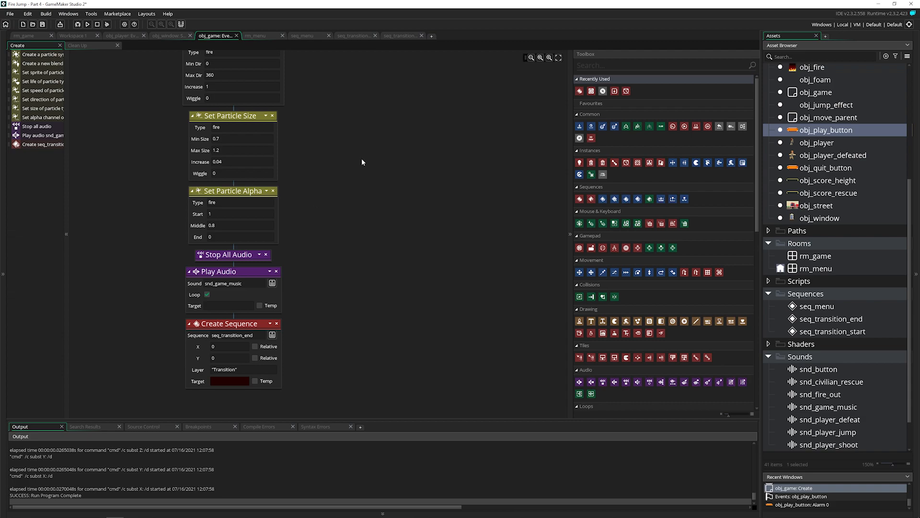
# Create a new sprite in the Menu group of the Sprites assets.
pyautogui.scroll(-1, 766, 403)
pyautogui.click(768, 418)
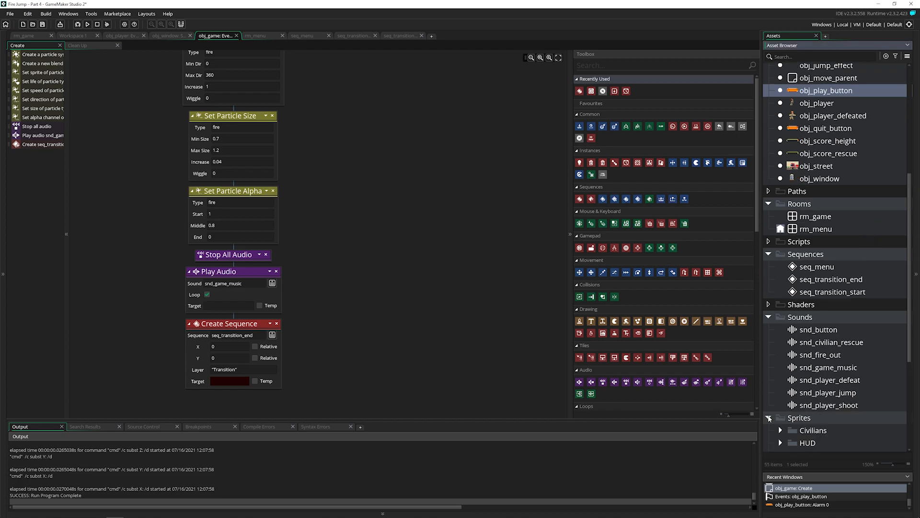
pyautogui.scroll(-3, 771, 402)
pyautogui.rightClick(805, 328)
pyautogui.moveTo(809, 331)
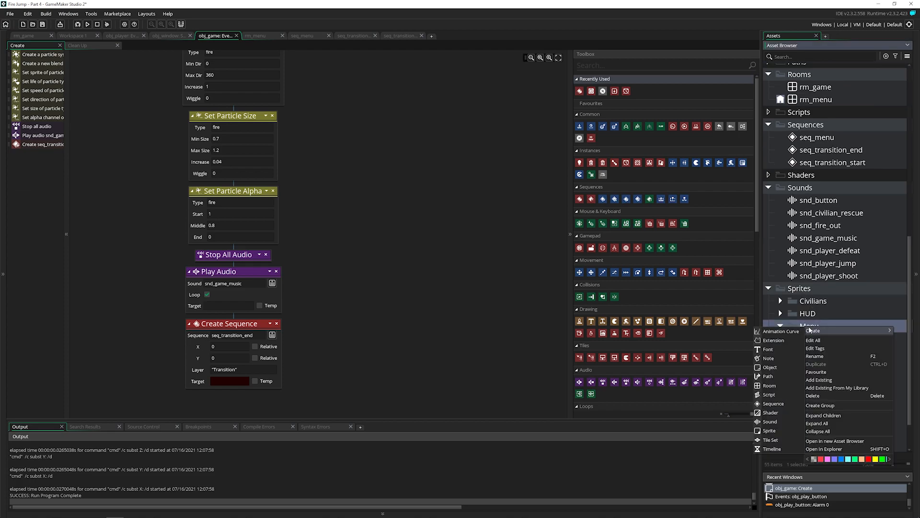
pyautogui.click(770, 430)
# Import spr_game_over.png from the Art Assets UI folder into the new sprite and name it spr_game_over.
pyautogui.click(88, 168)
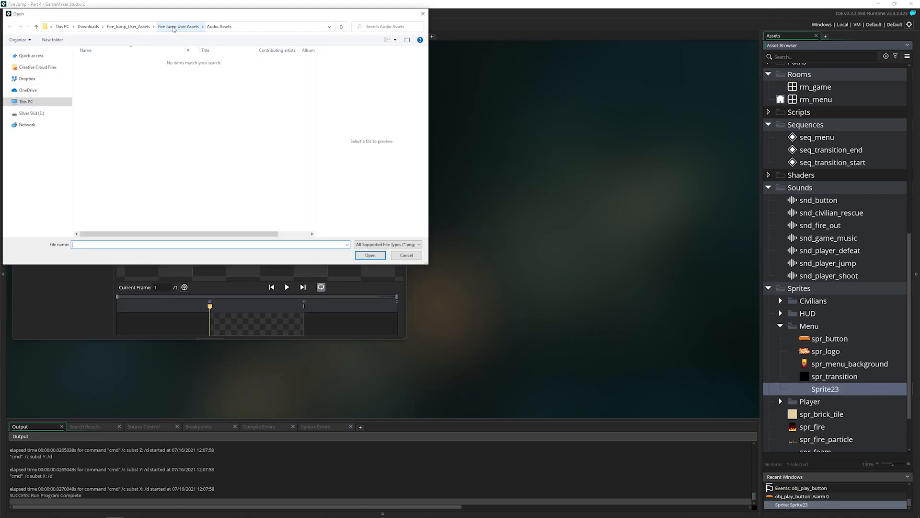
pyautogui.click(173, 27)
pyautogui.doubleClick(126, 61)
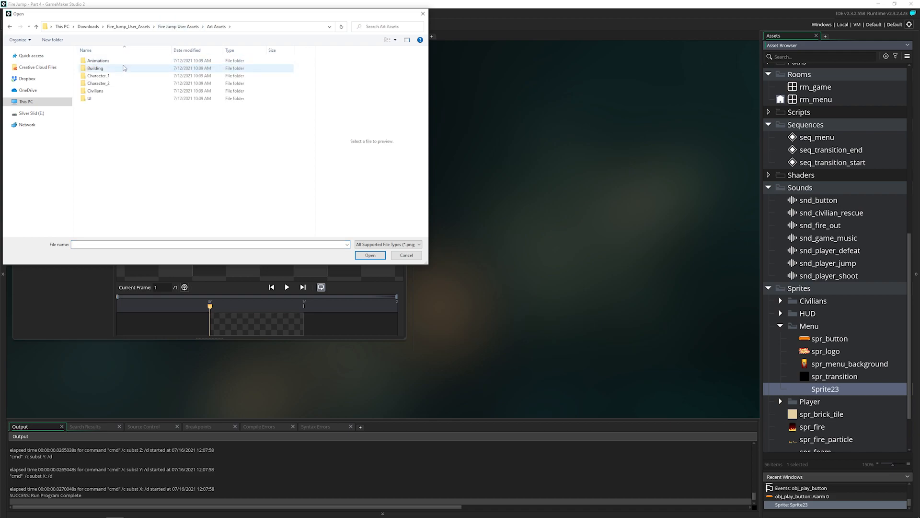
pyautogui.click(102, 99)
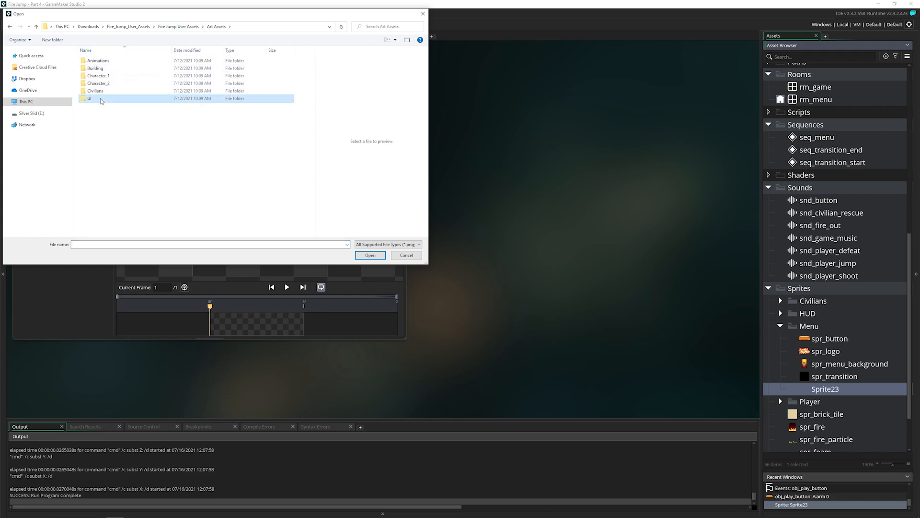
pyautogui.doubleClick(102, 100)
pyautogui.click(219, 79)
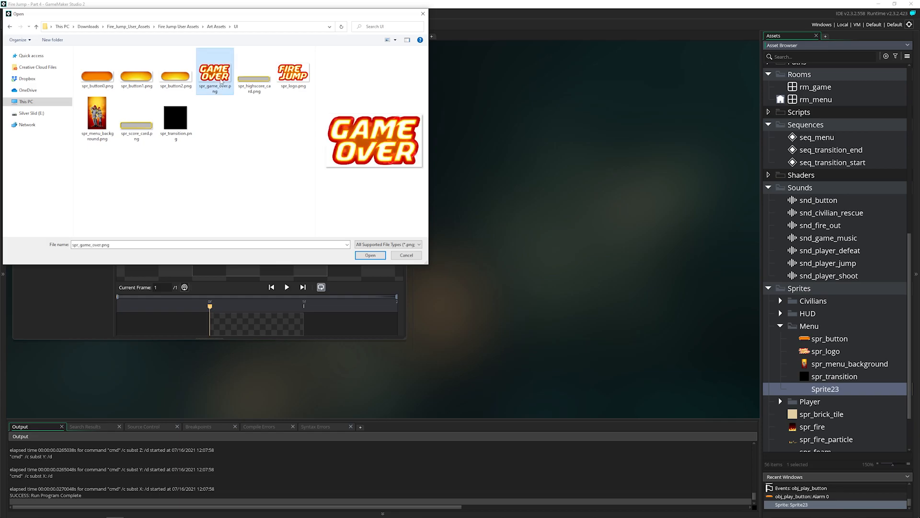
pyautogui.doubleClick(221, 80)
pyautogui.doubleClick(94, 139)
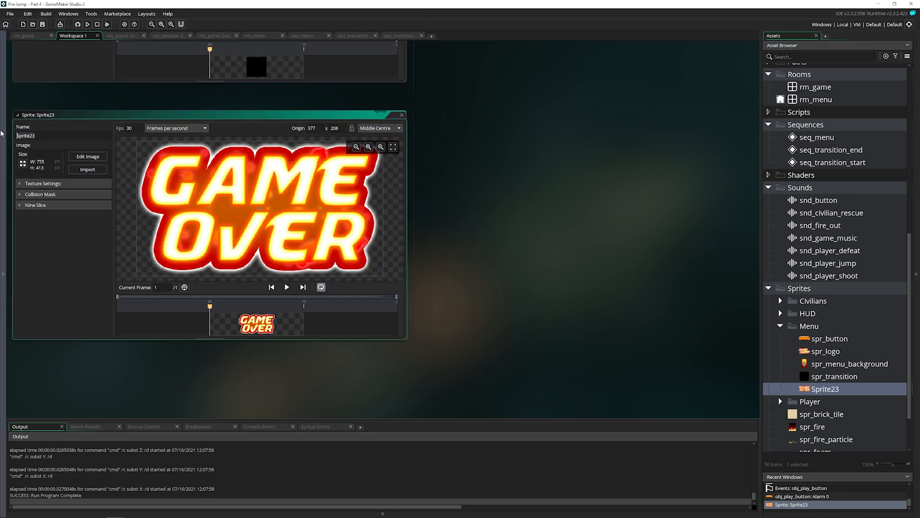
pyautogui.write('spr_+game_over')
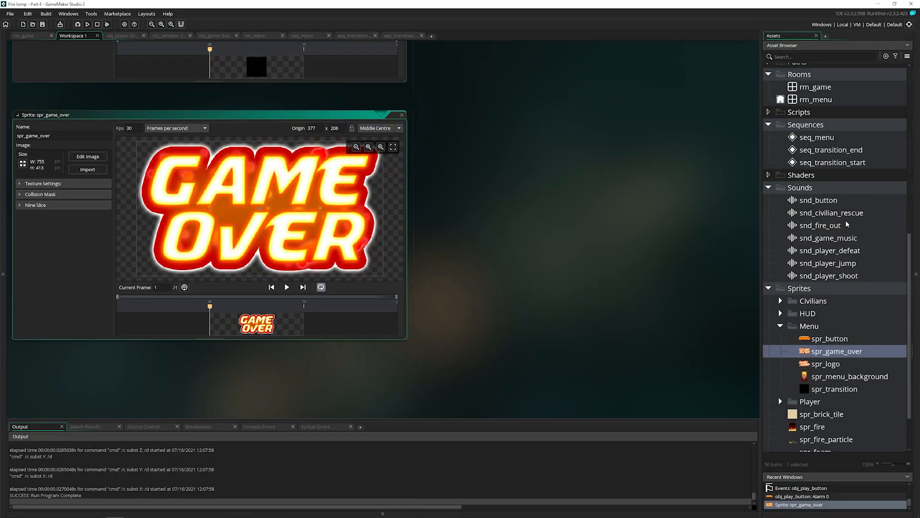
# Create a new object named obj_replay_button in the Objects group.
pyautogui.scroll(2, 844, 248)
pyautogui.scroll(4, 844, 248)
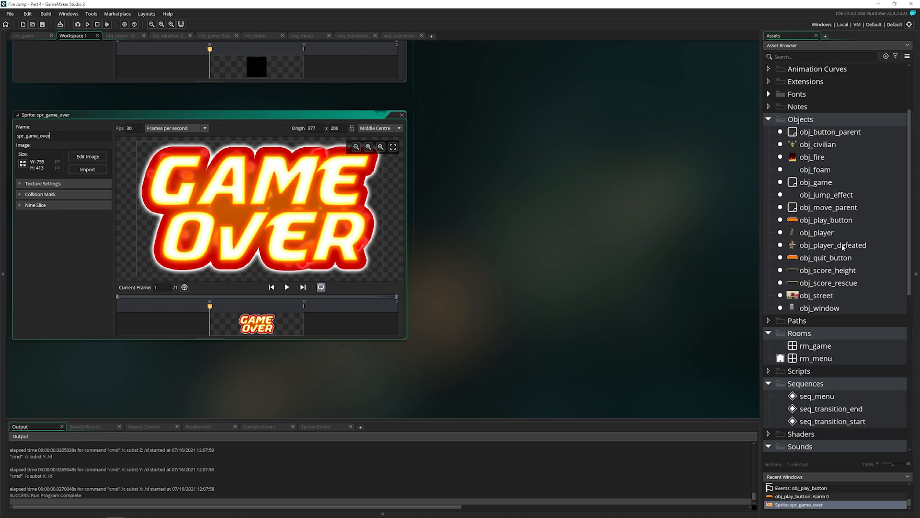
pyautogui.rightClick(811, 121)
pyautogui.moveTo(820, 123)
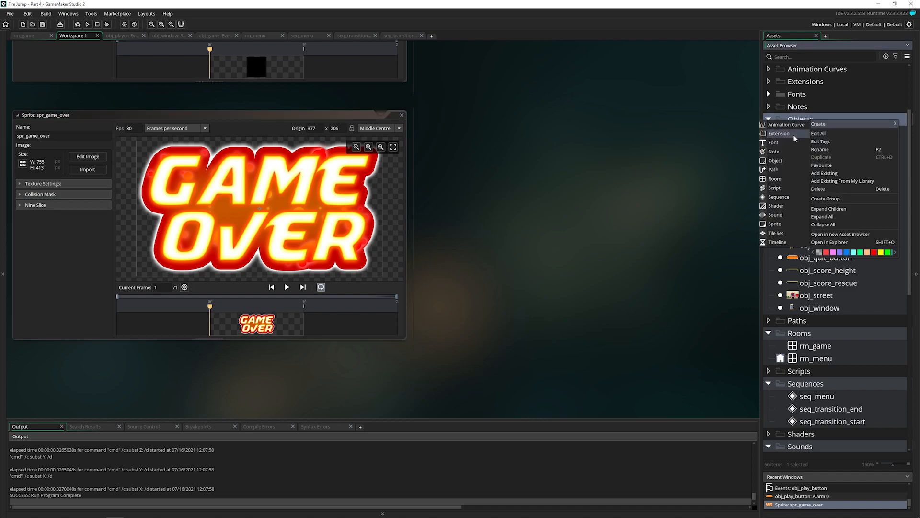
pyautogui.click(789, 160)
pyautogui.write('obj_')
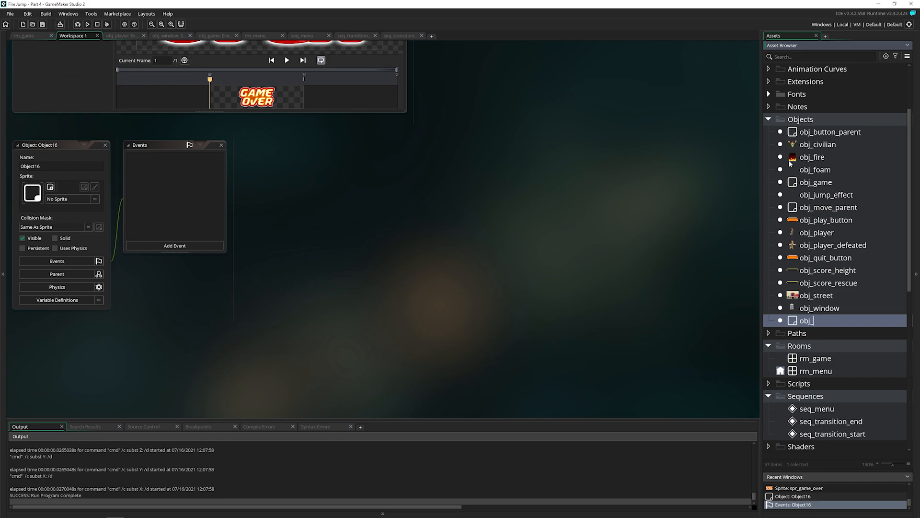
pyautogui.write('replay_button')
pyautogui.press('Return')
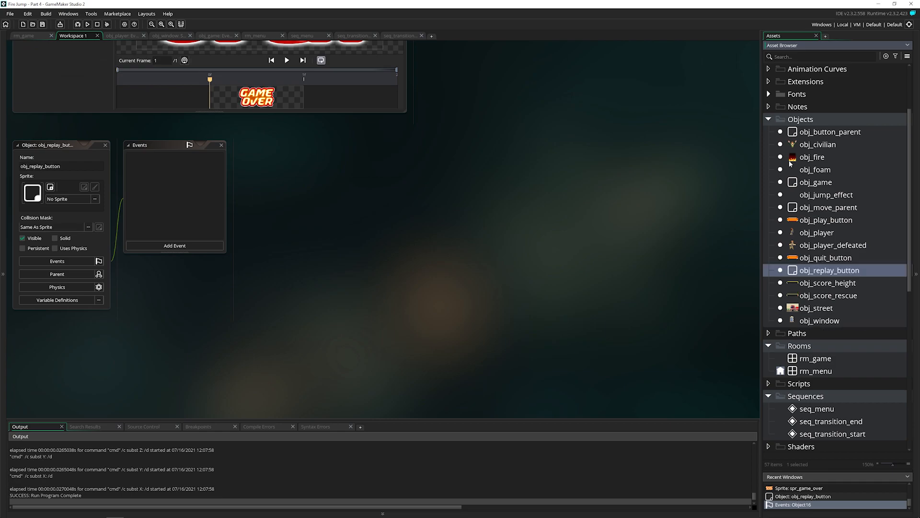
# Assign spr_button as the sprite of obj_replay_button and set its parent to obj_play_button.
pyautogui.scroll(-8, 794, 159)
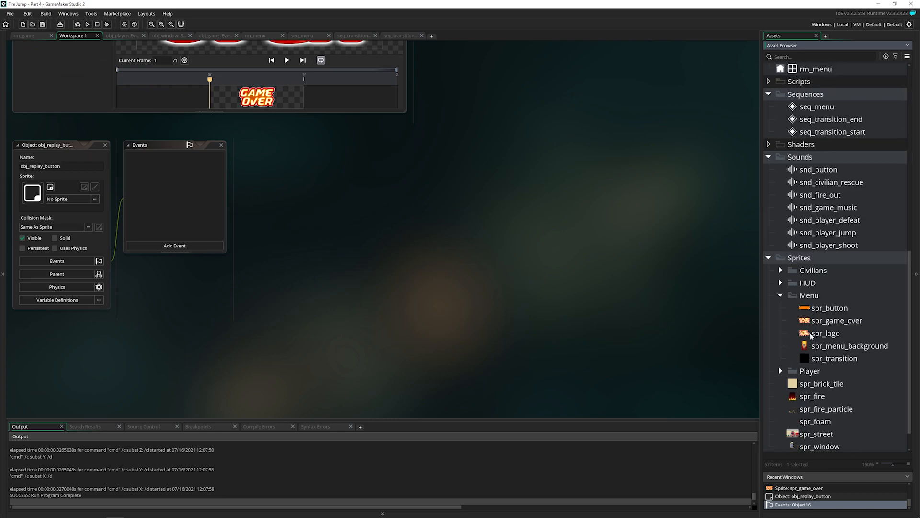
pyautogui.moveTo(813, 309); pyautogui.dragTo(80, 208)
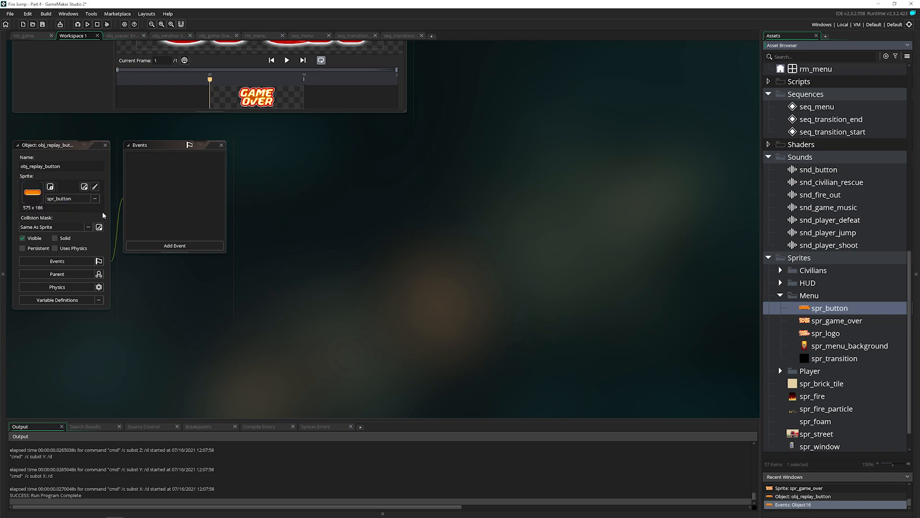
pyautogui.click(96, 273)
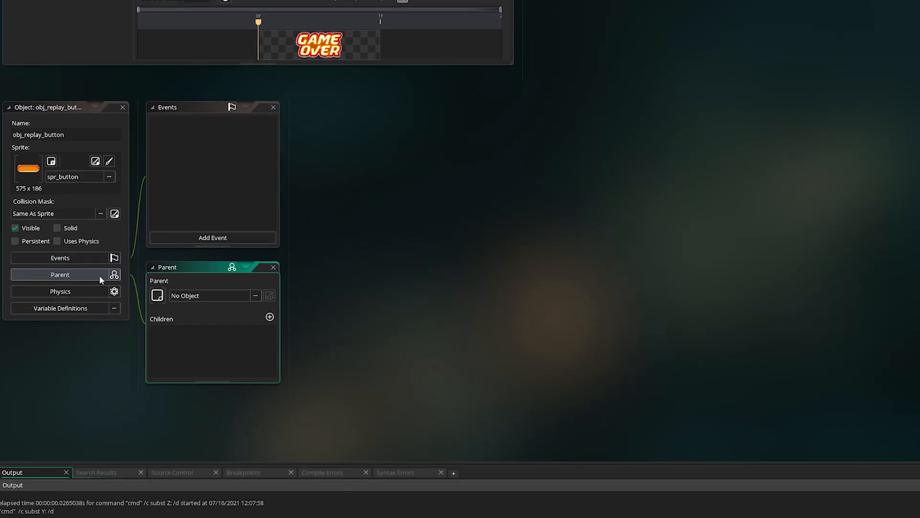
pyautogui.click(217, 300)
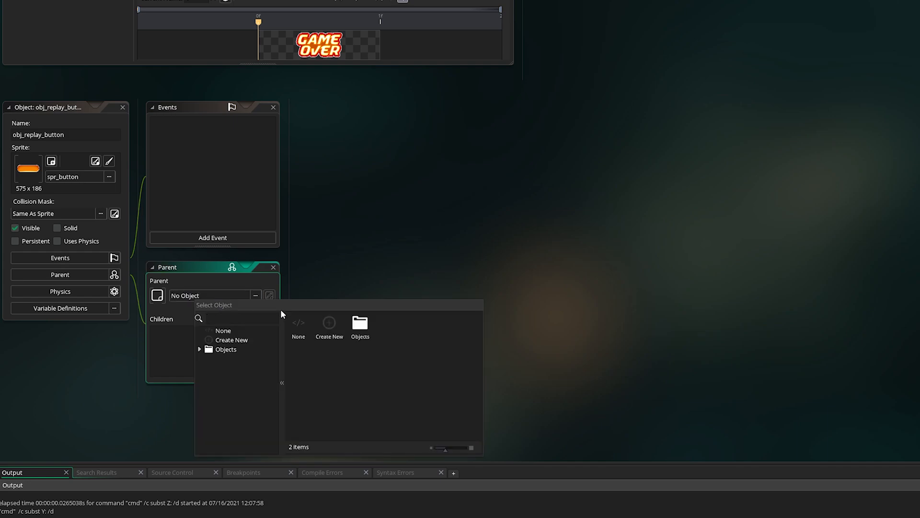
pyautogui.doubleClick(360, 324)
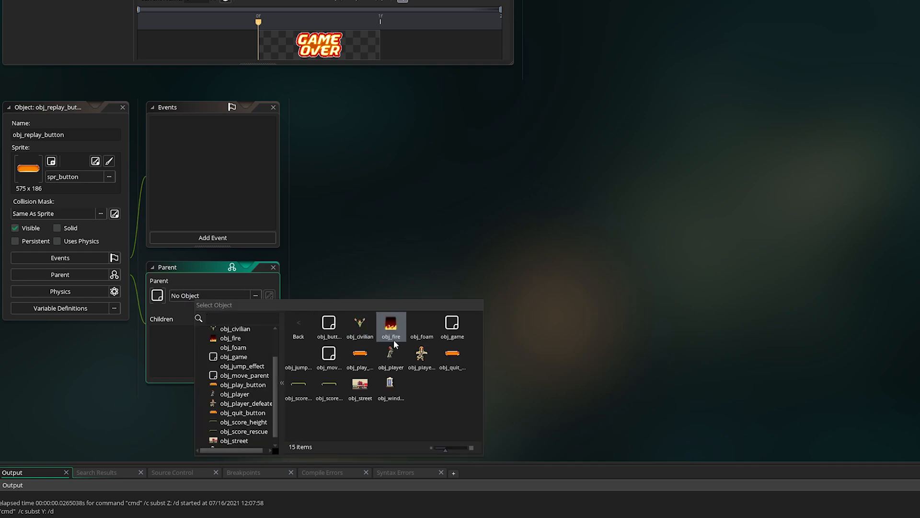
pyautogui.doubleClick(373, 354)
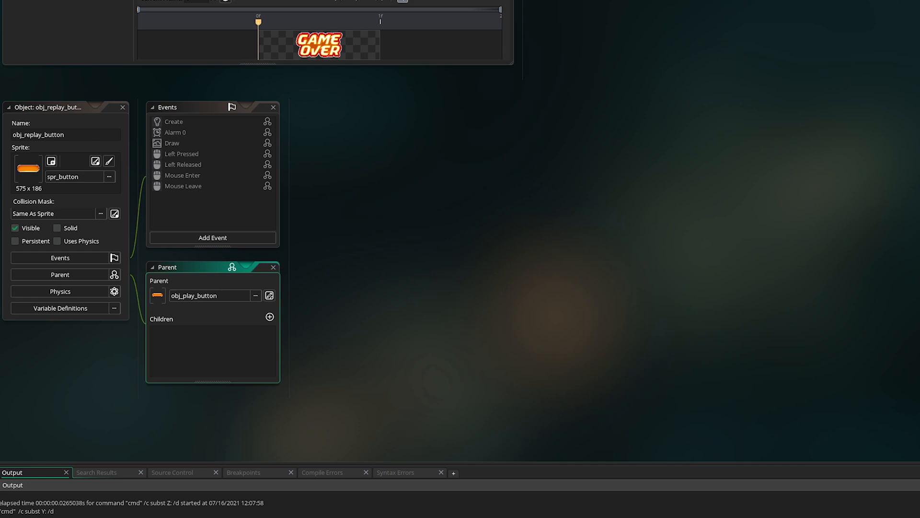
pyautogui.click(101, 137)
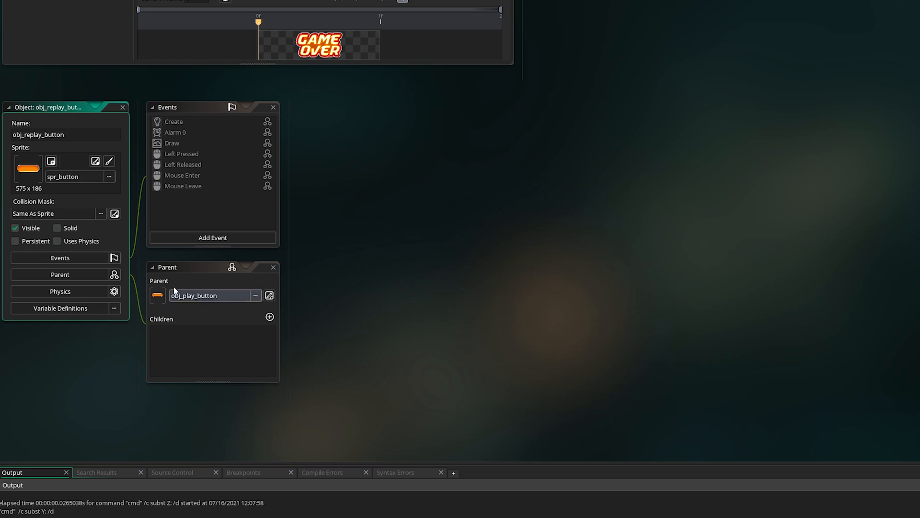
pyautogui.click(190, 271)
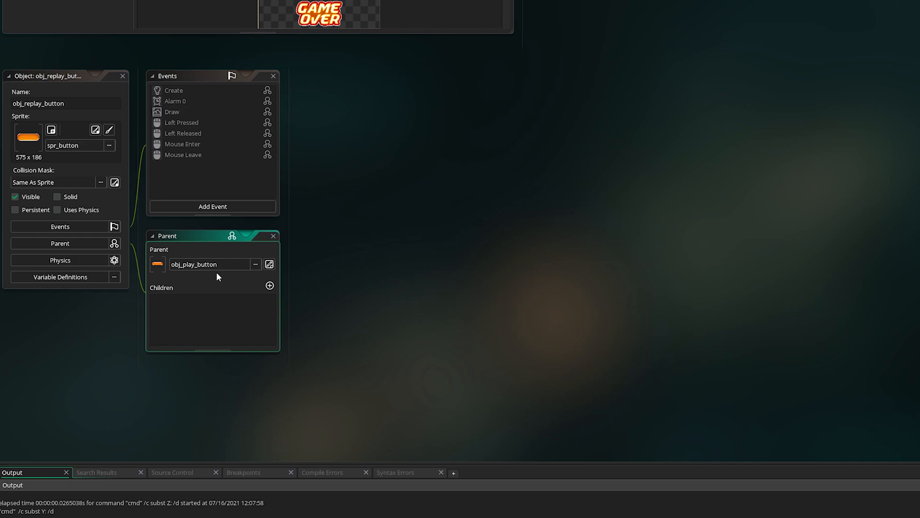
# Inherit the Create event in obj_replay_button and add an Assign Variable action setting text to "Replay" after the parent call.
pyautogui.click(189, 89)
pyautogui.rightClick(190, 91)
pyautogui.click(216, 102)
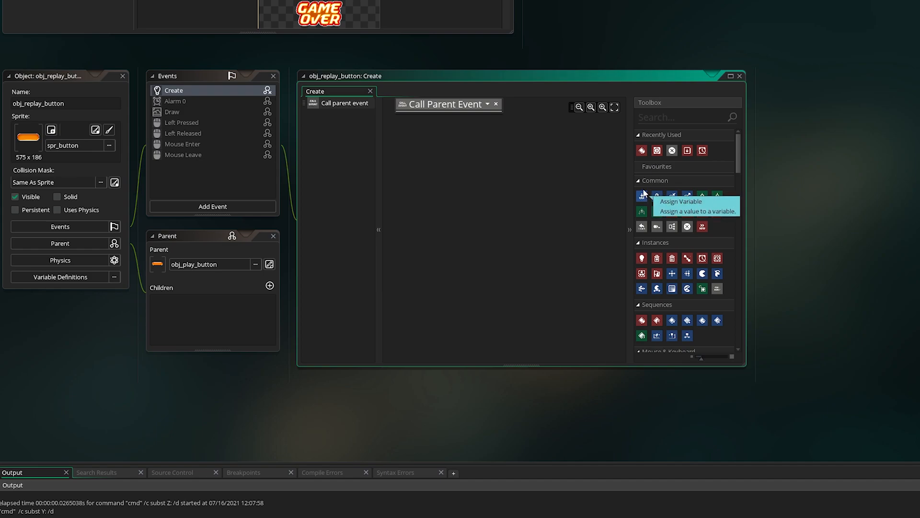
pyautogui.moveTo(641, 196); pyautogui.dragTo(412, 153)
pyautogui.doubleClick(415, 142)
pyautogui.write('text')
pyautogui.press('Tab')
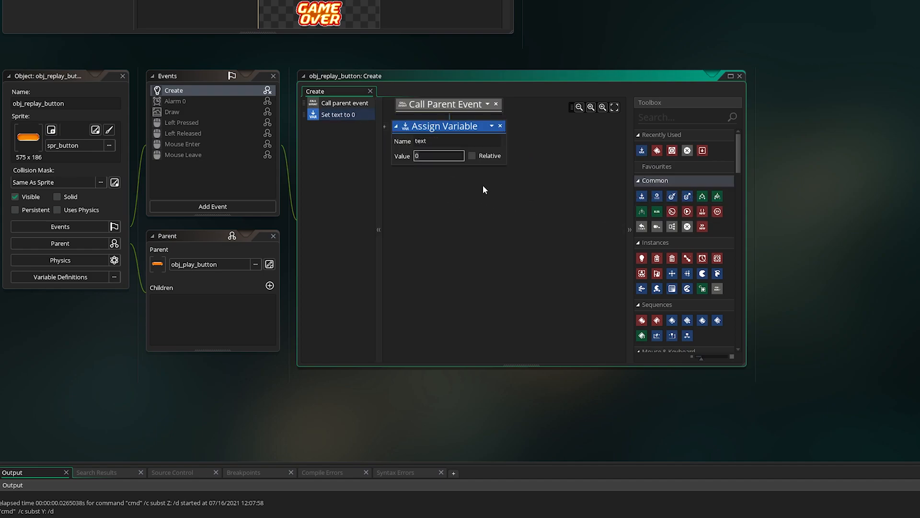
pyautogui.write('"Replay"')
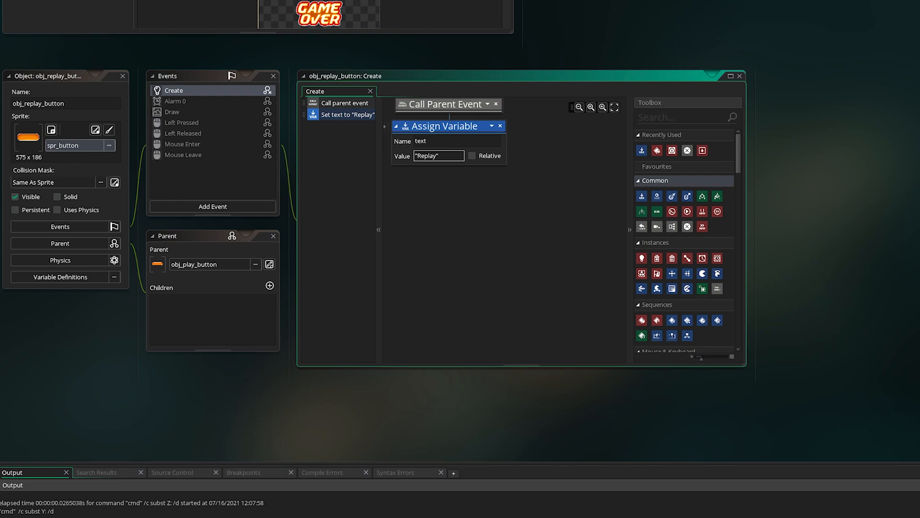
pyautogui.click(350, 76)
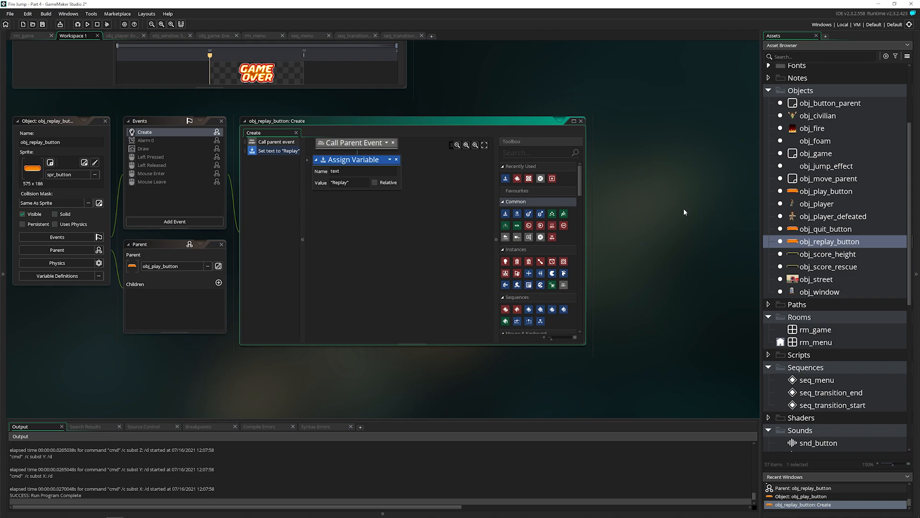
# Duplicate obj_quit_button and name the copy obj_menu_button.
pyautogui.rightClick(803, 231)
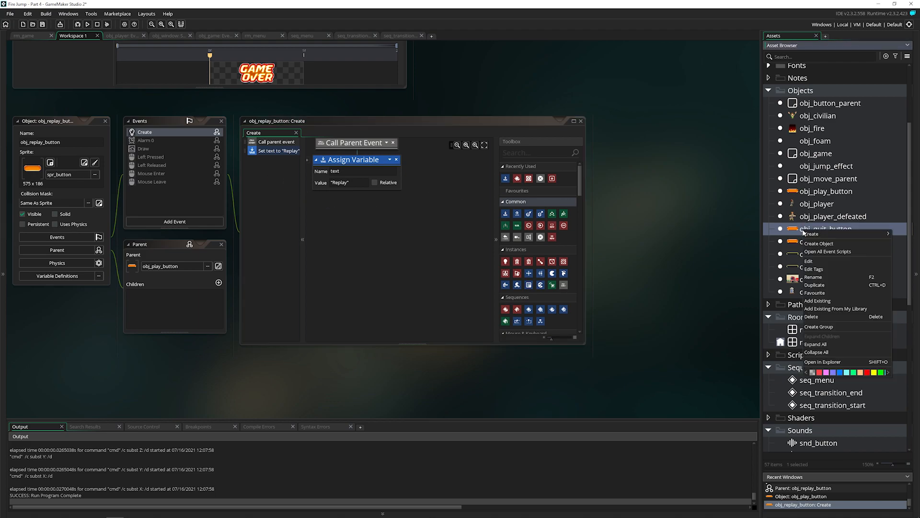
pyautogui.click(834, 284)
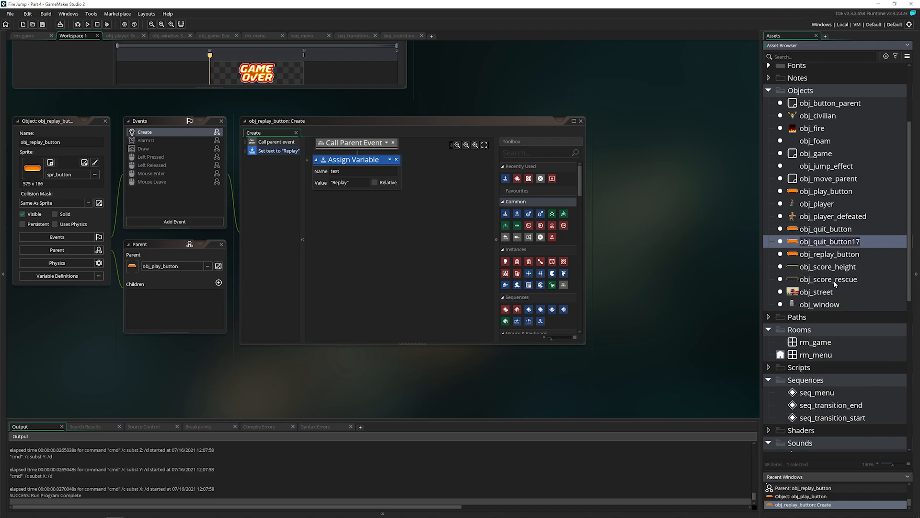
pyautogui.hotkey('ctrl', 'a')
pyautogui.write('obj')
pyautogui.write('menu_button')
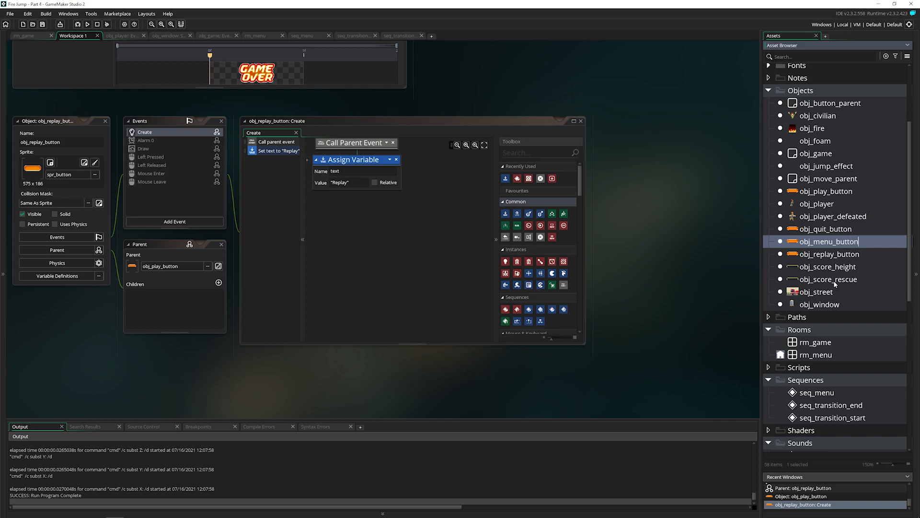
pyautogui.press('Return')
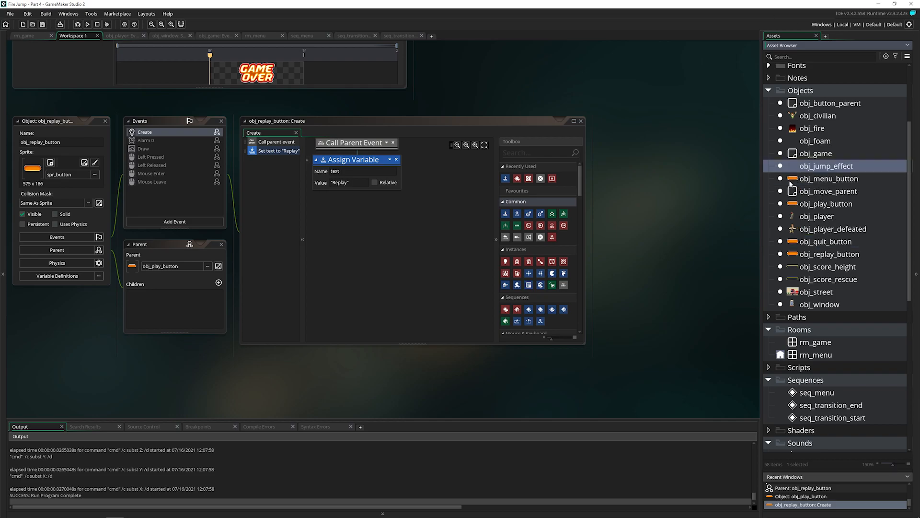
# Change the text variable in the Create event of obj_menu_button to "Menu".
pyautogui.doubleClick(828, 178)
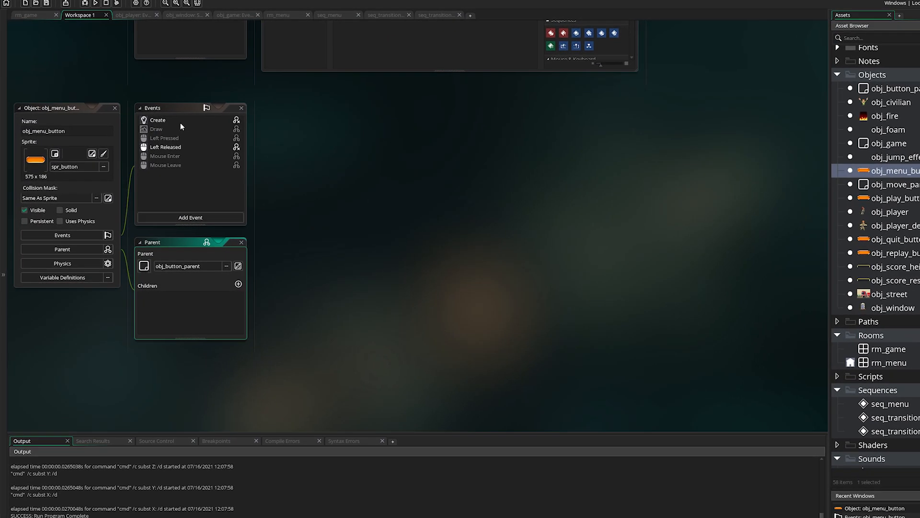
pyautogui.click(146, 132)
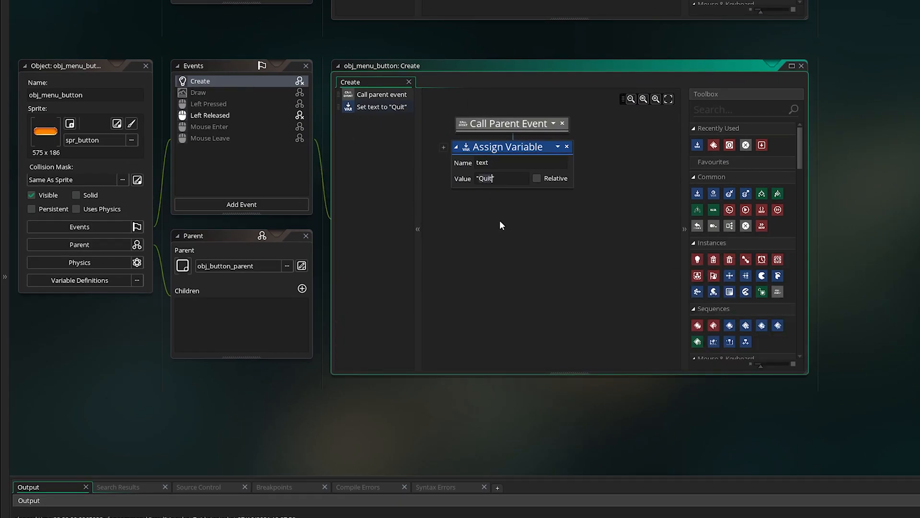
pyautogui.press('BackSpace')
pyautogui.press('BackSpace')
pyautogui.press('BackSpace')
pyautogui.press('BackSpace')
pyautogui.write('Menu')
# Replace Exit Game in the Left Released event of obj_menu_button with a Go To Room action targeting rm_menu.
pyautogui.click(245, 115)
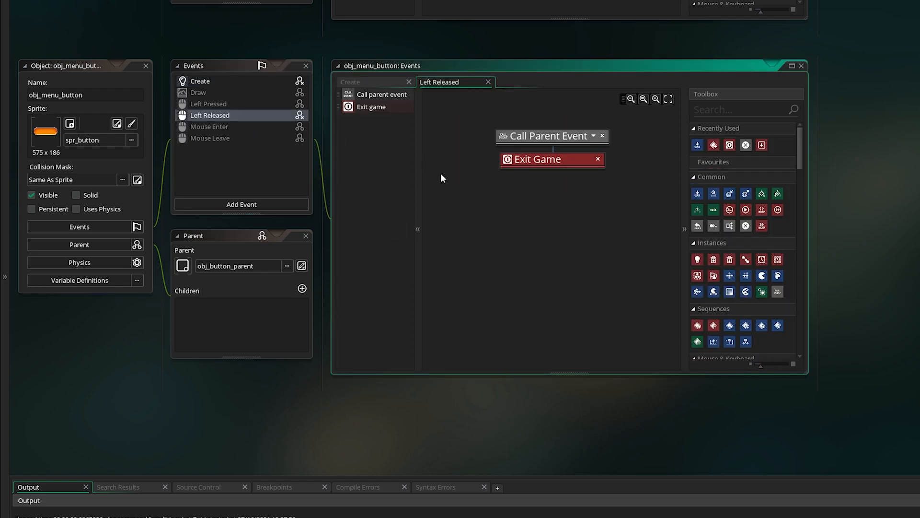
pyautogui.click(598, 159)
pyautogui.write('room')
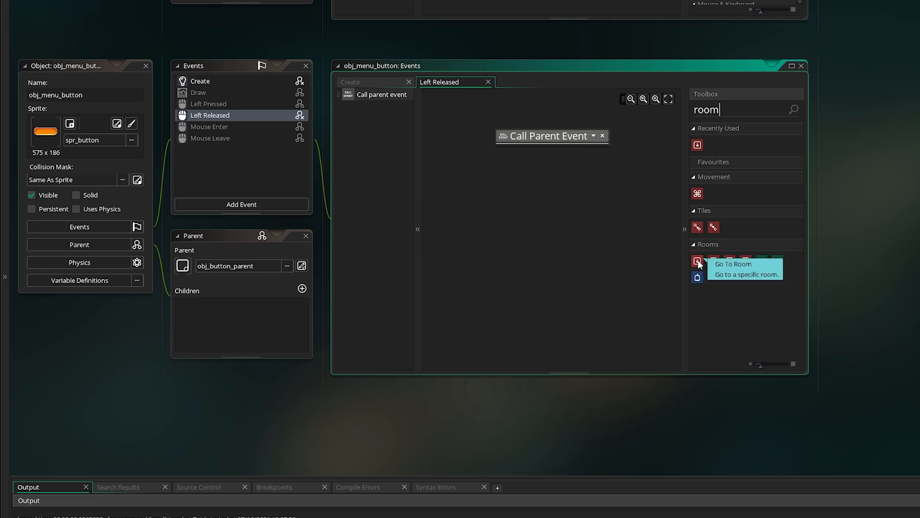
pyautogui.moveTo(700, 258); pyautogui.dragTo(543, 210)
pyautogui.write('rm_menu')
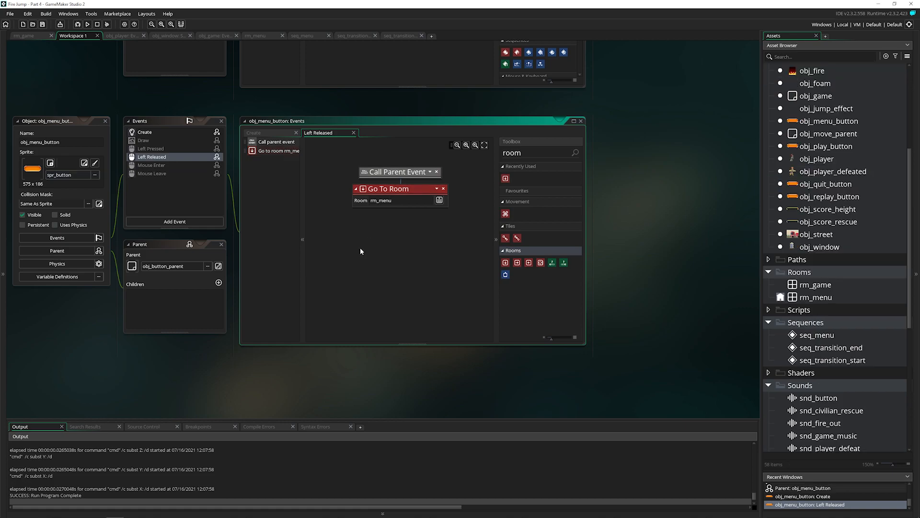
# Duplicate the seq_menu sequence and name the copy seq_game_over.
pyautogui.click(802, 337)
pyautogui.rightClick(803, 337)
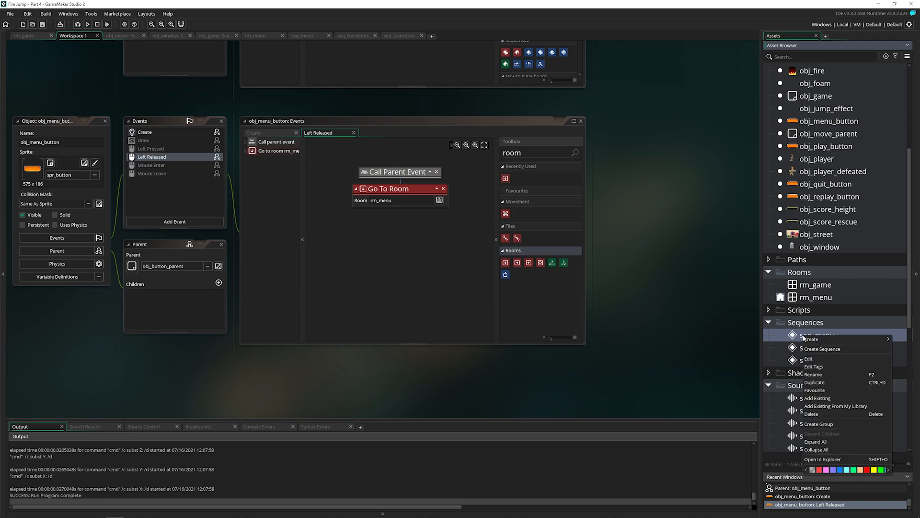
pyautogui.click(814, 382)
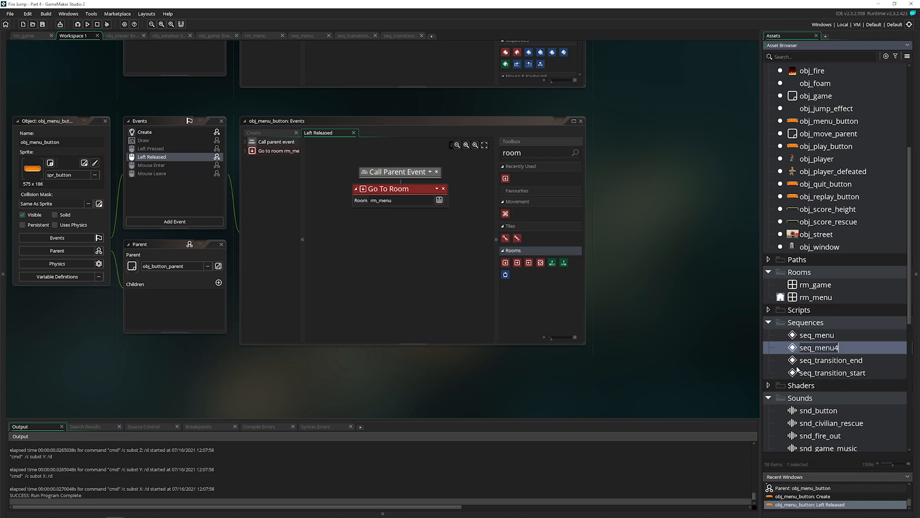
pyautogui.write('seq_game_over')
pyautogui.press('Return')
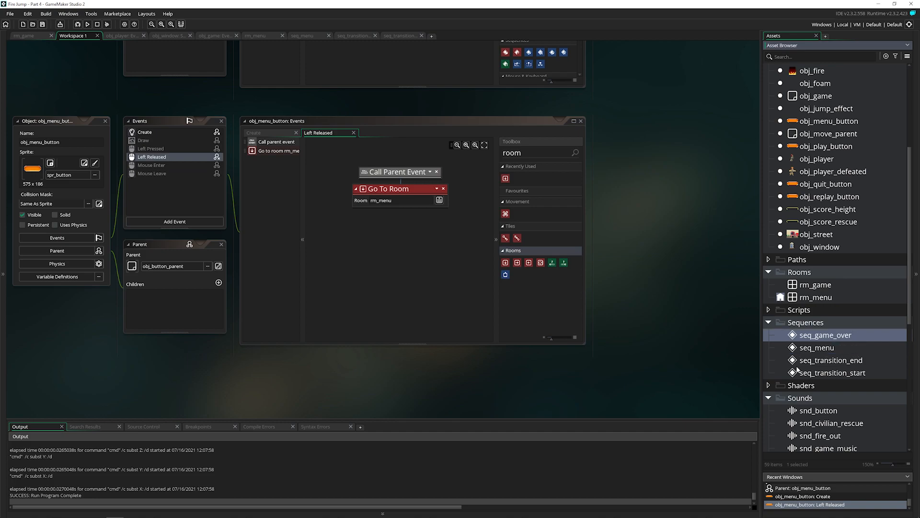
# Open seq_game_over for editing and show the Inspector, enlarging it by collapsing the Output and Recent Windows areas.
pyautogui.doubleClick(800, 335)
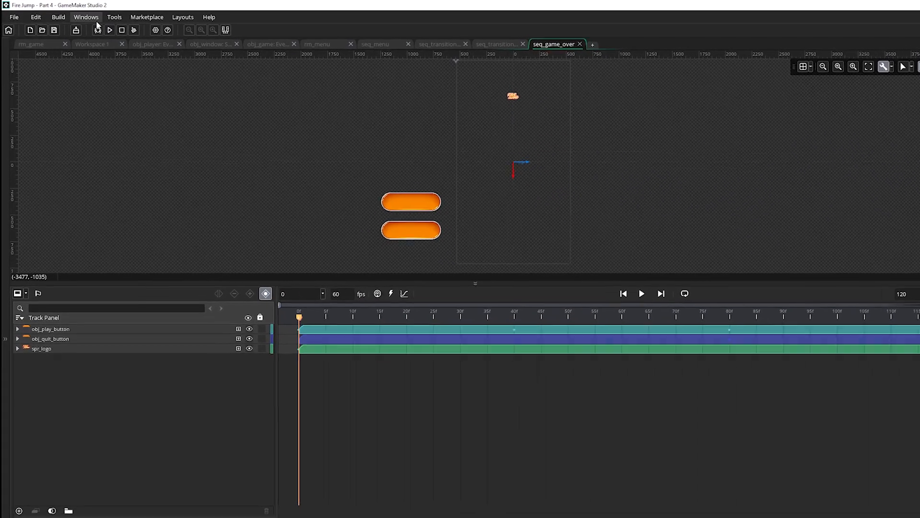
pyautogui.click(96, 20)
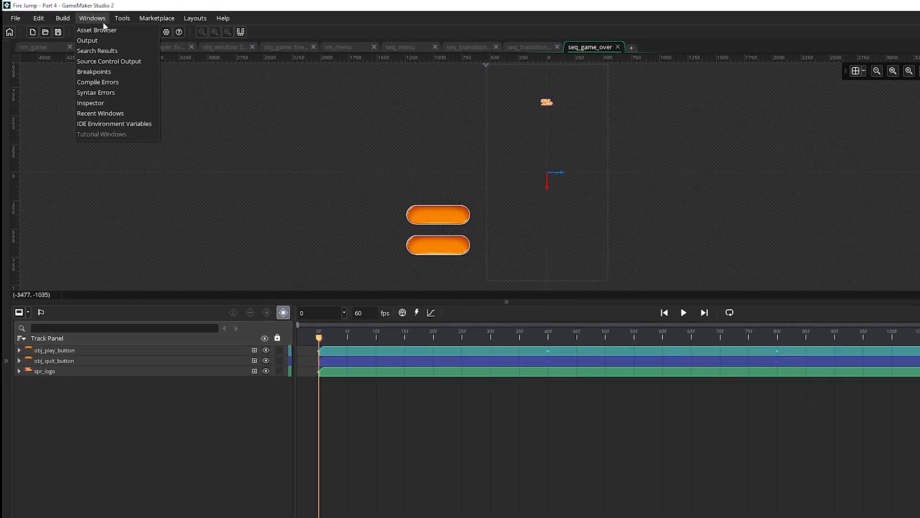
pyautogui.click(112, 102)
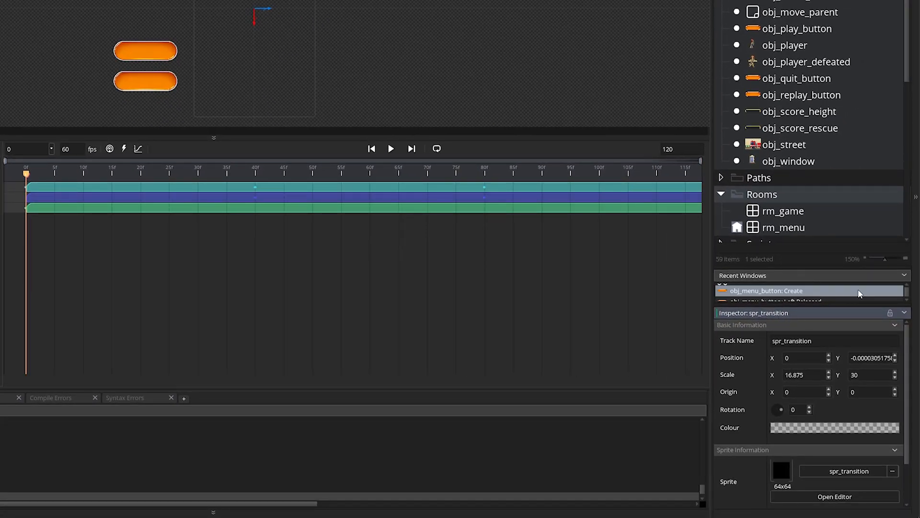
pyautogui.click(398, 512)
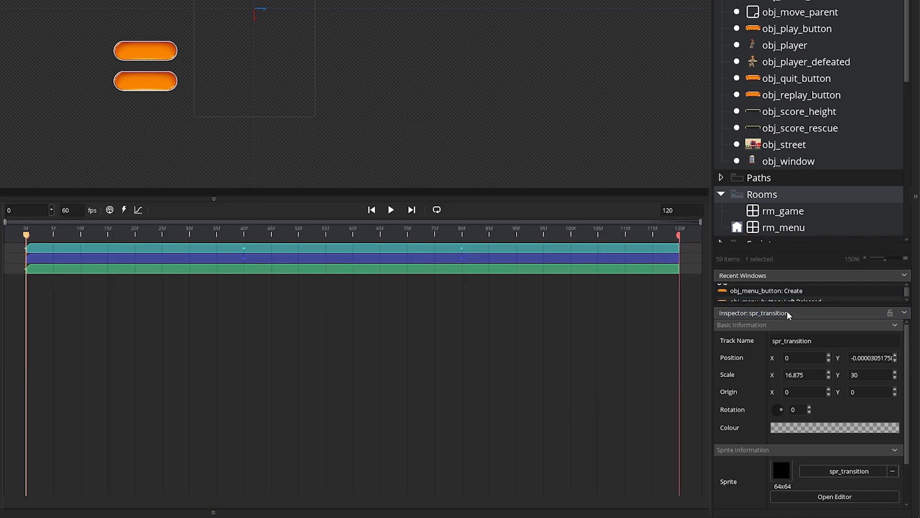
pyautogui.moveTo(788, 309); pyautogui.dragTo(794, 153)
pyautogui.moveTo(807, 284); pyautogui.dragTo(806, 157)
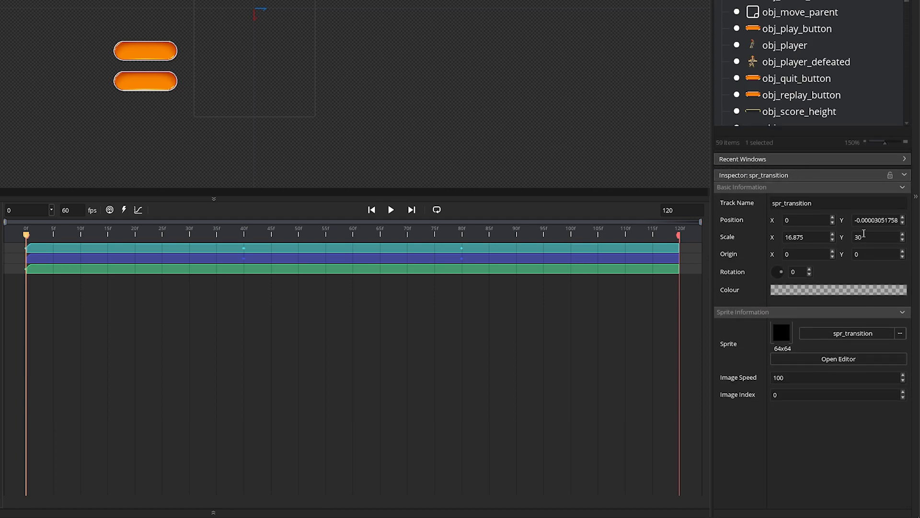
# Replace the sprite of the spr_logo track with spr_game_over from the Menu sprites.
pyautogui.click(174, 60)
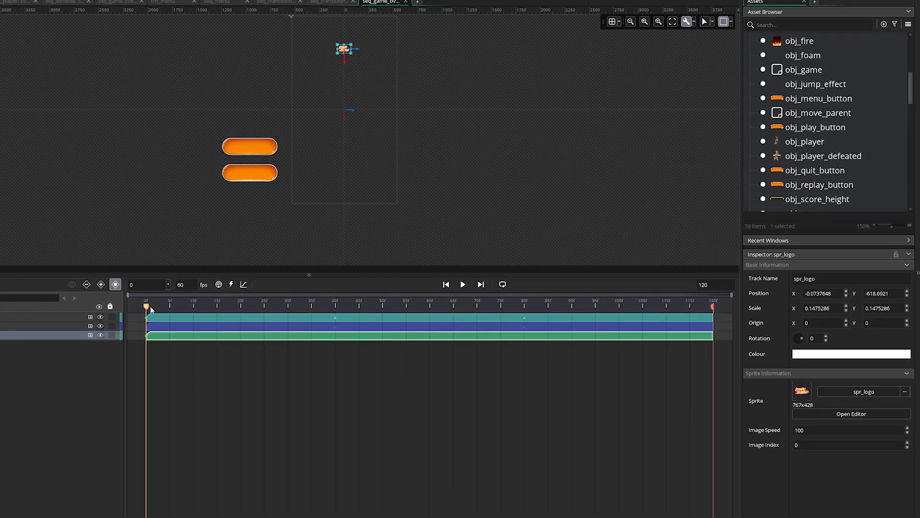
pyautogui.click(853, 394)
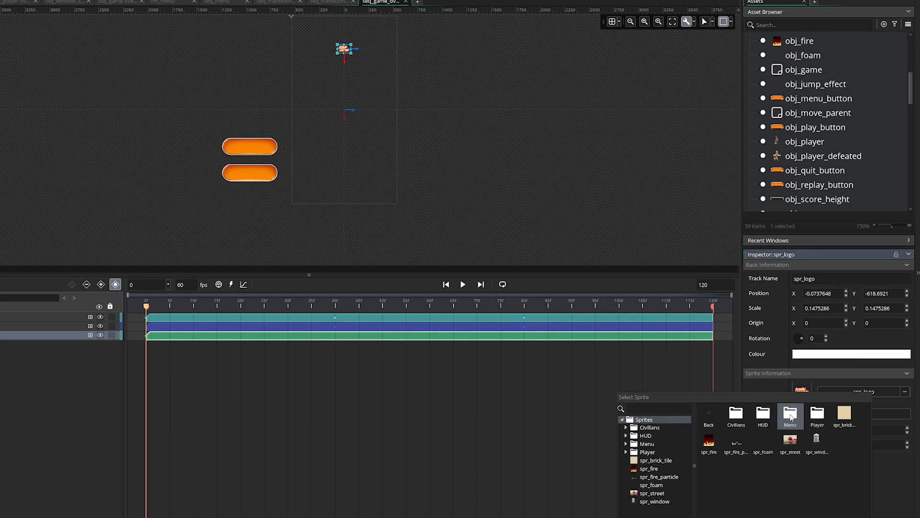
pyautogui.doubleClick(789, 415)
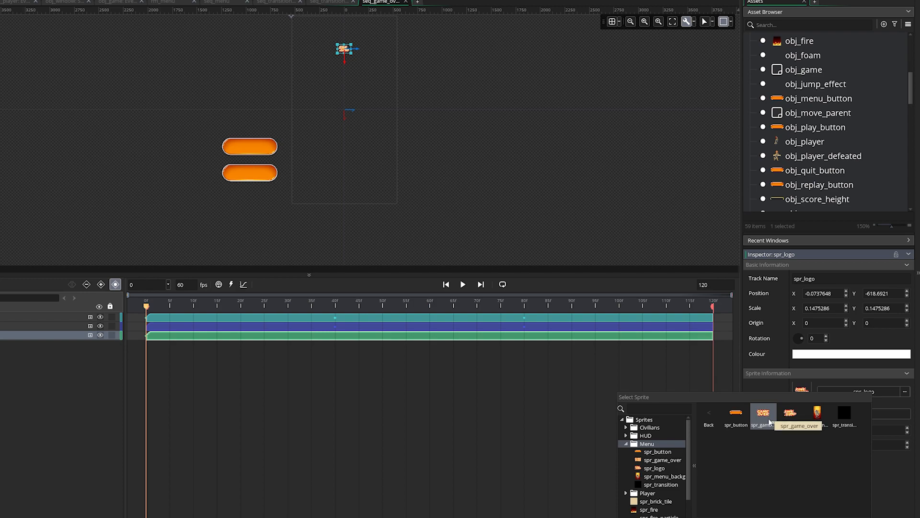
pyautogui.doubleClick(768, 422)
# Play back seq_game_over to preview the animation of the Game Over sprite and the two buttons.
pyautogui.moveTo(411, 133); pyautogui.dragTo(416, 163, button='middle')
pyautogui.scroll(3, 348, 43)
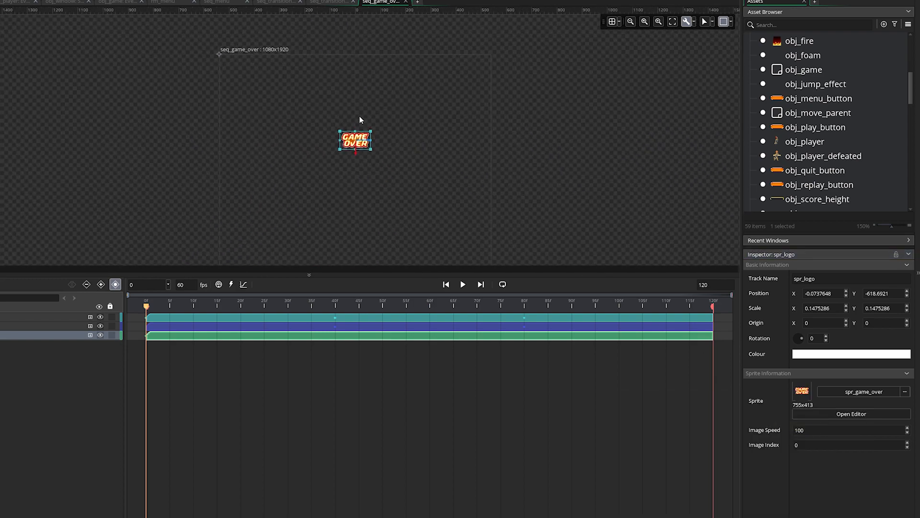
pyautogui.click(464, 284)
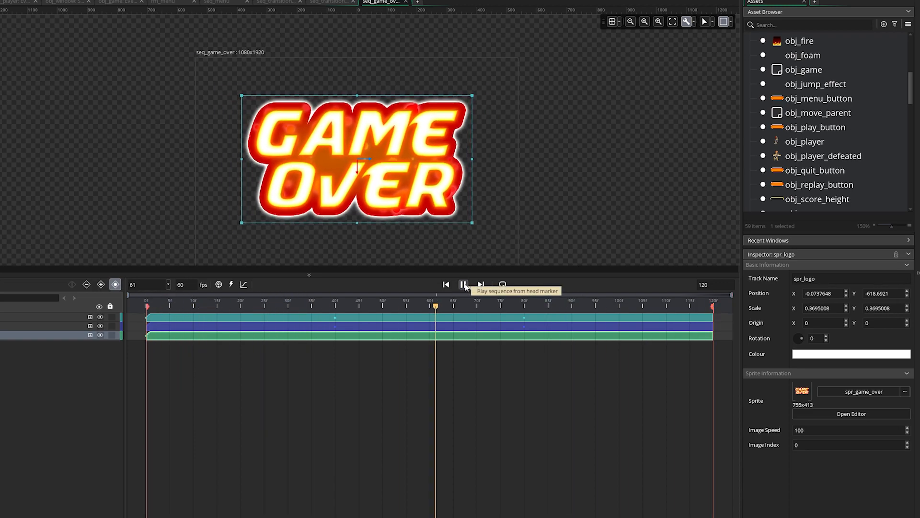
pyautogui.scroll(-3, 492, 222)
pyautogui.moveTo(518, 204); pyautogui.dragTo(463, 52, button='middle')
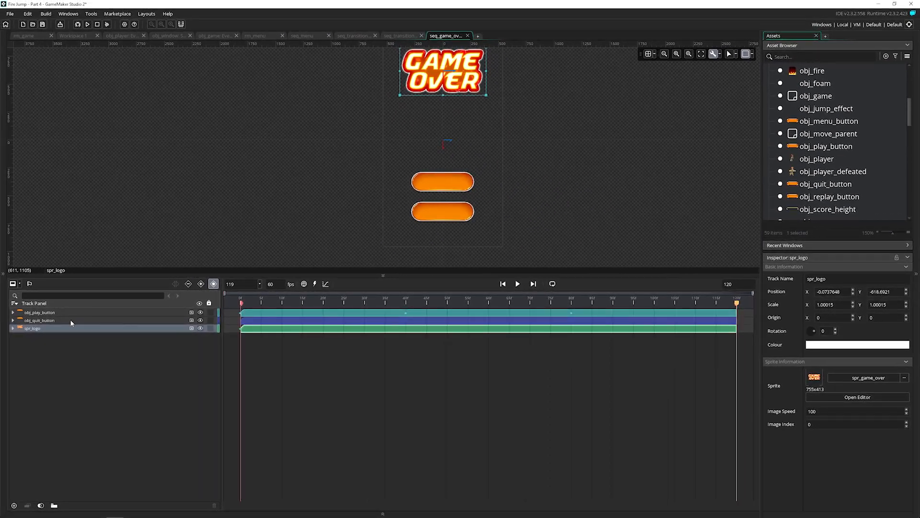
# Swap the object of the obj_play_button track for obj_replay_button and that of the obj_quit_button track for obj_menu_button.
pyautogui.click(73, 312)
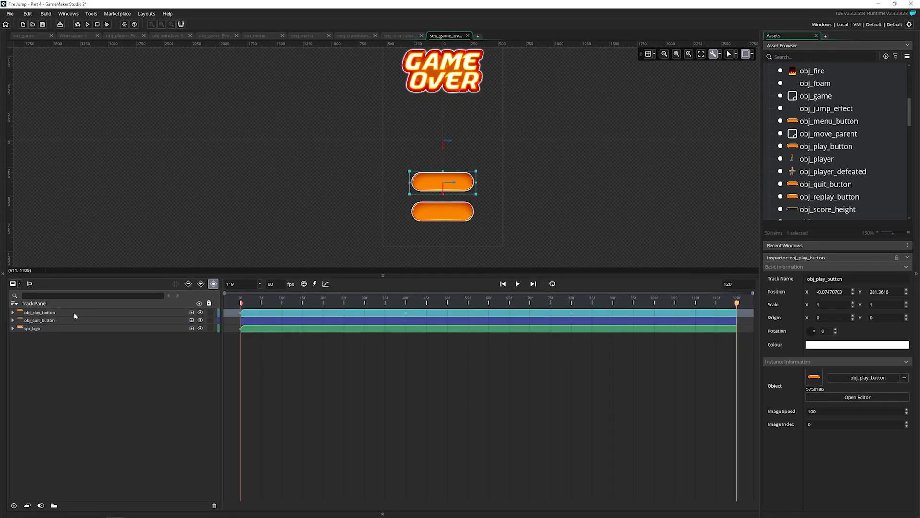
pyautogui.click(857, 377)
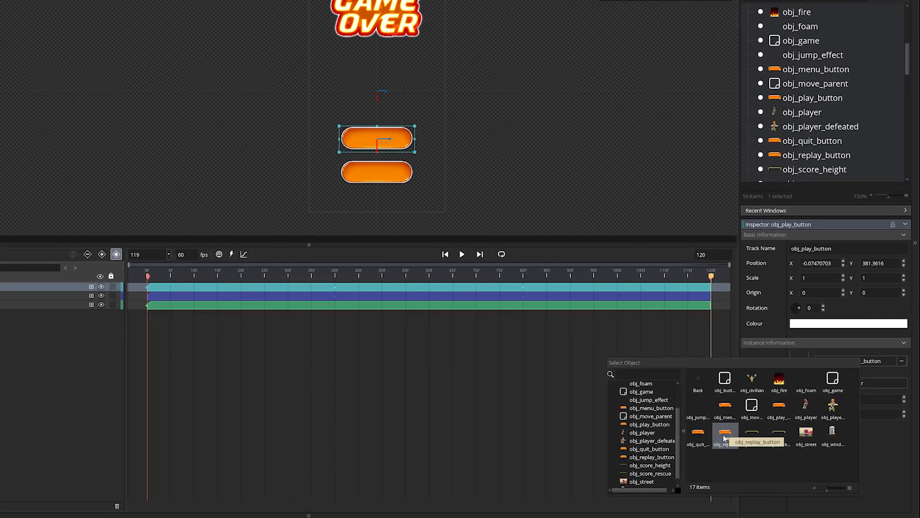
pyautogui.click(725, 433)
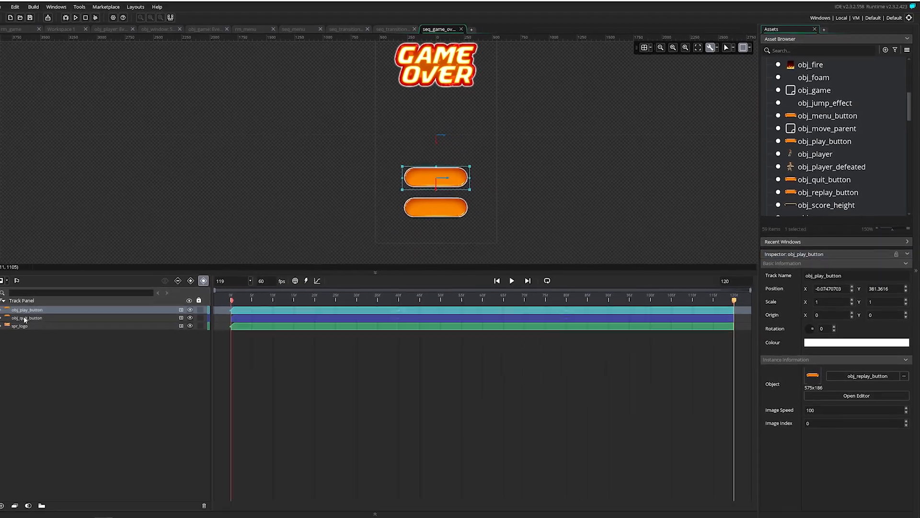
pyautogui.click(25, 318)
pyautogui.click(854, 375)
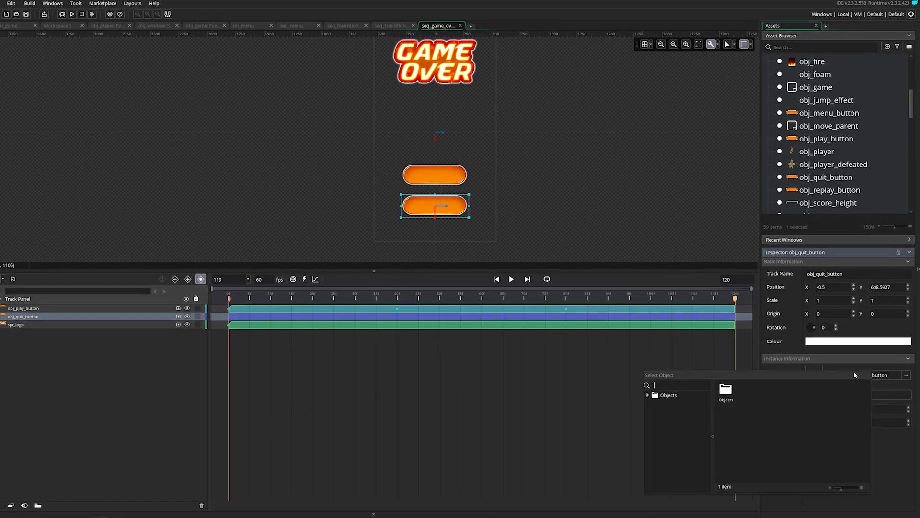
pyautogui.doubleClick(725, 389)
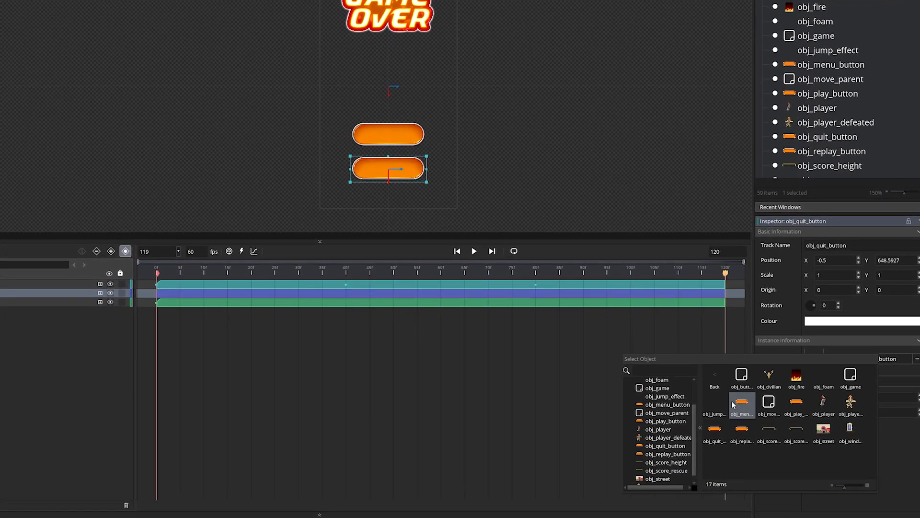
pyautogui.click(731, 404)
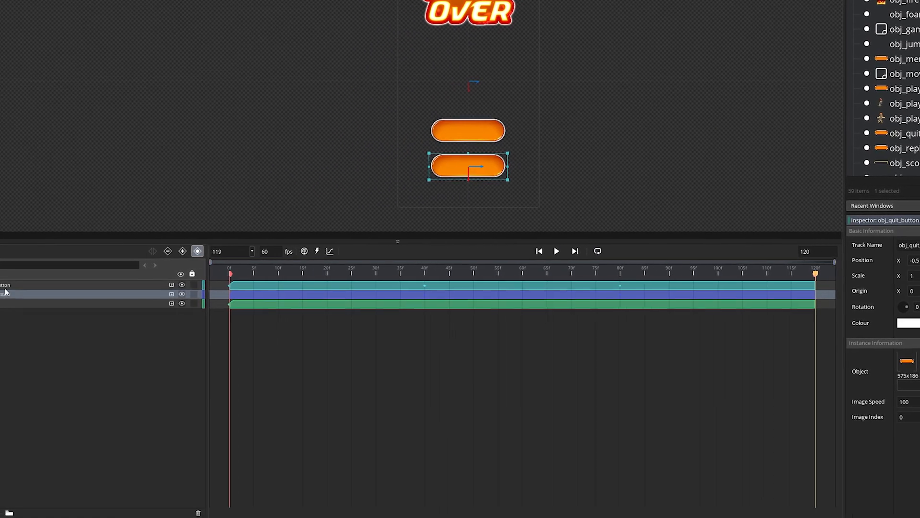
# Rename the play, quit and logo tracks as obj_replay_button, obj_menu_button and spr_game_over.
pyautogui.click(32, 285)
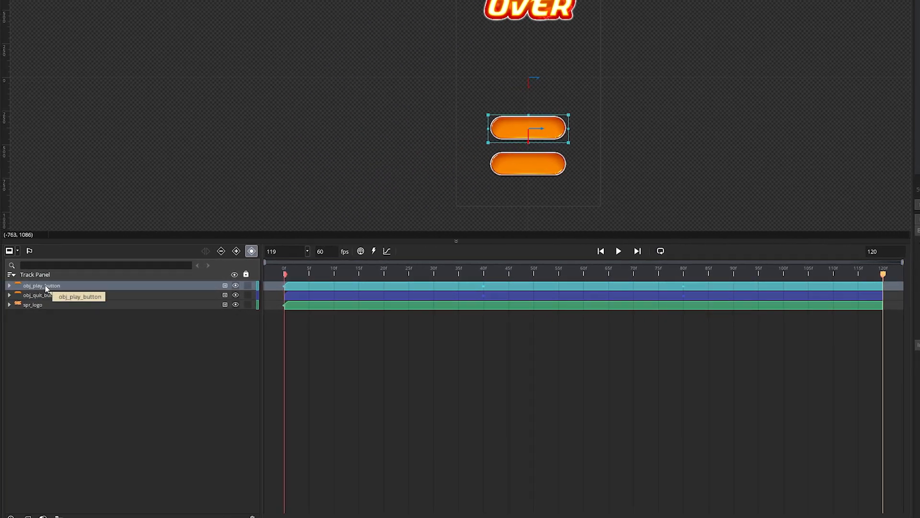
pyautogui.doubleClick(45, 286)
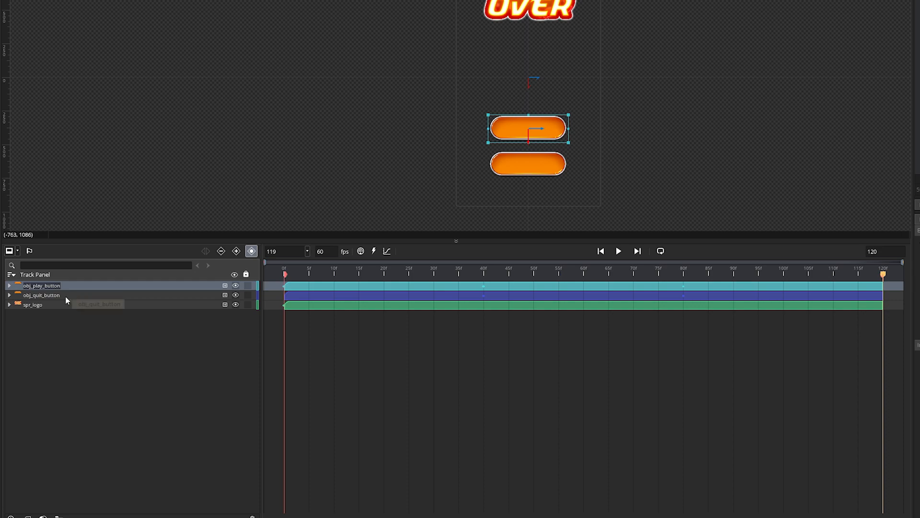
pyautogui.write('obj_replay_button')
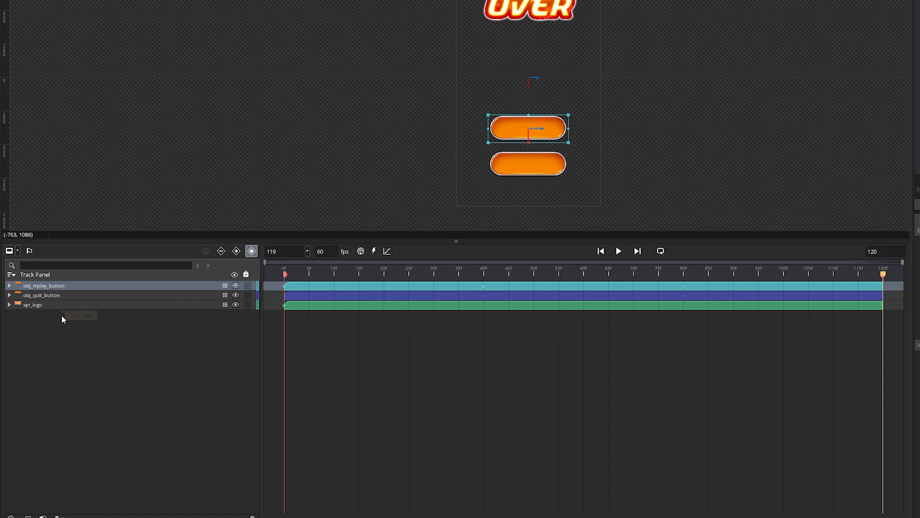
pyautogui.doubleClick(58, 295)
pyautogui.write('obj_menu_button')
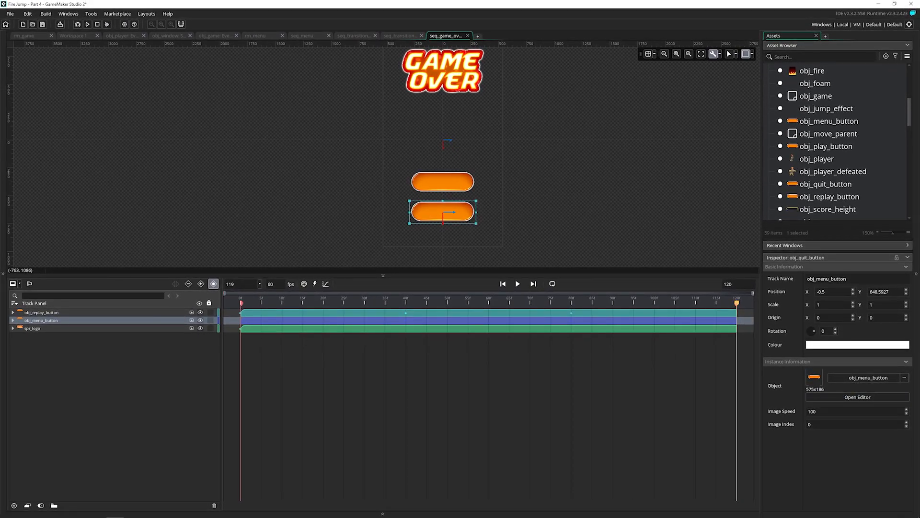
pyautogui.click(73, 329)
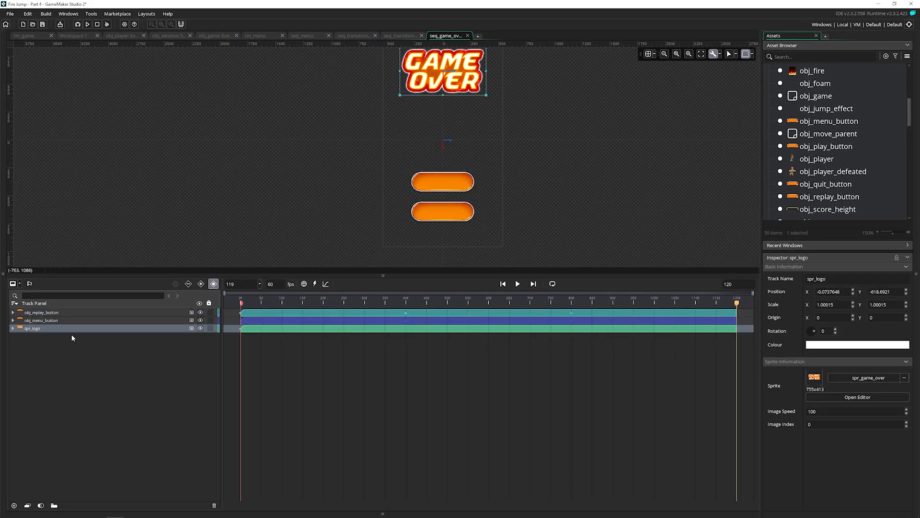
pyautogui.press('F2')
pyautogui.write('spr_game_over')
pyautogui.press('Return')
pyautogui.moveTo(539, 207); pyautogui.dragTo(531, 217, button='middle')
pyautogui.click(522, 199)
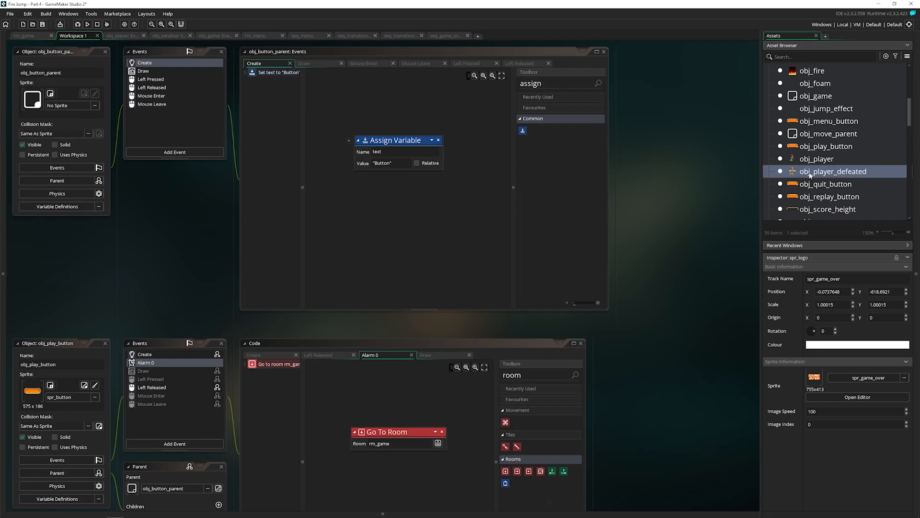
# Open the Step event of obj_player_defeated and remove its Restart Game action.
pyautogui.doubleClick(810, 174)
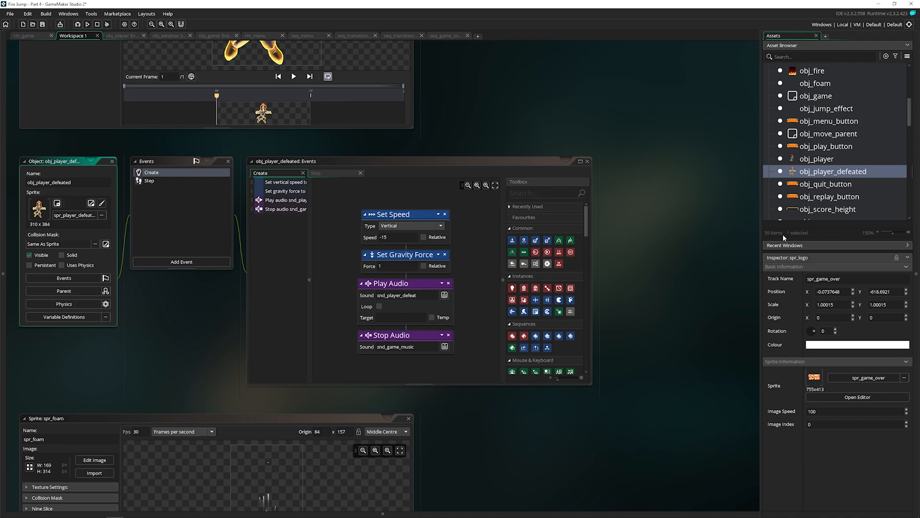
pyautogui.click(907, 259)
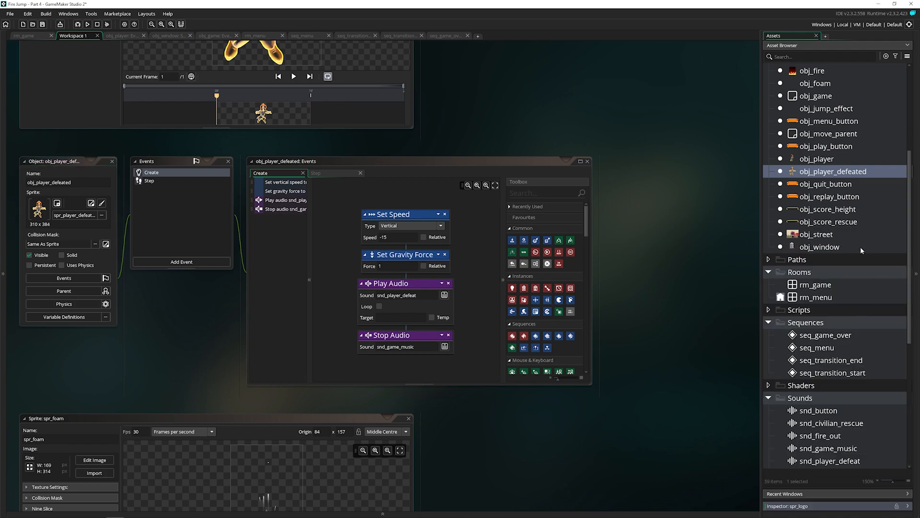
pyautogui.click(195, 180)
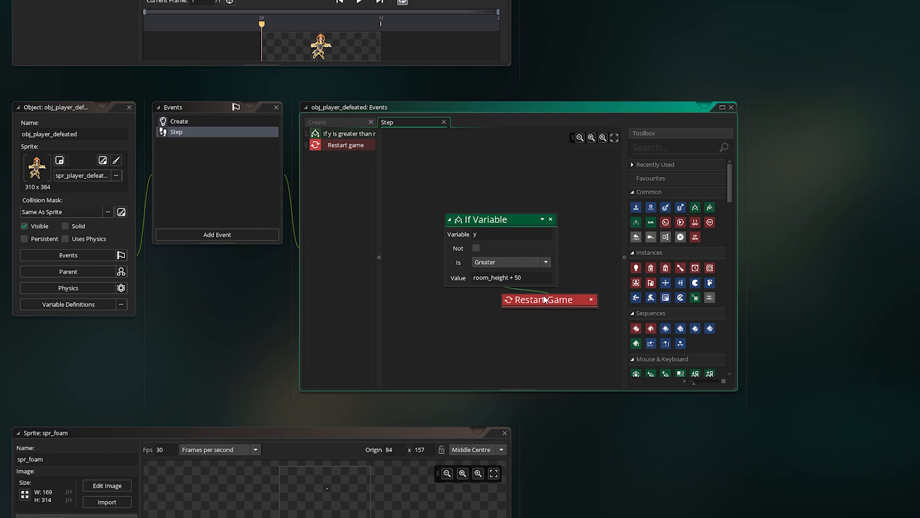
pyautogui.click(591, 299)
# Attach a Create Sequence action to the If Variable condition and set its sequence to seq_game_over.
pyautogui.click(670, 148)
pyautogui.write('seq')
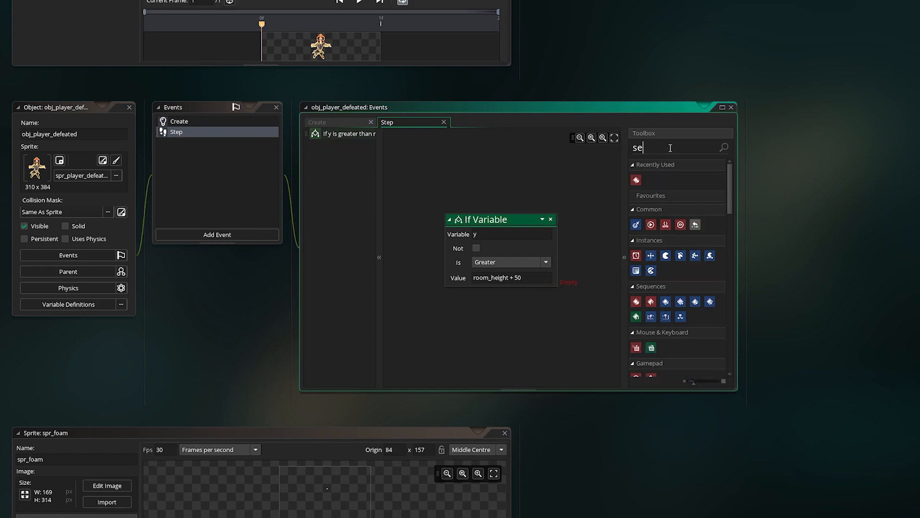
pyautogui.moveTo(637, 180); pyautogui.dragTo(562, 272)
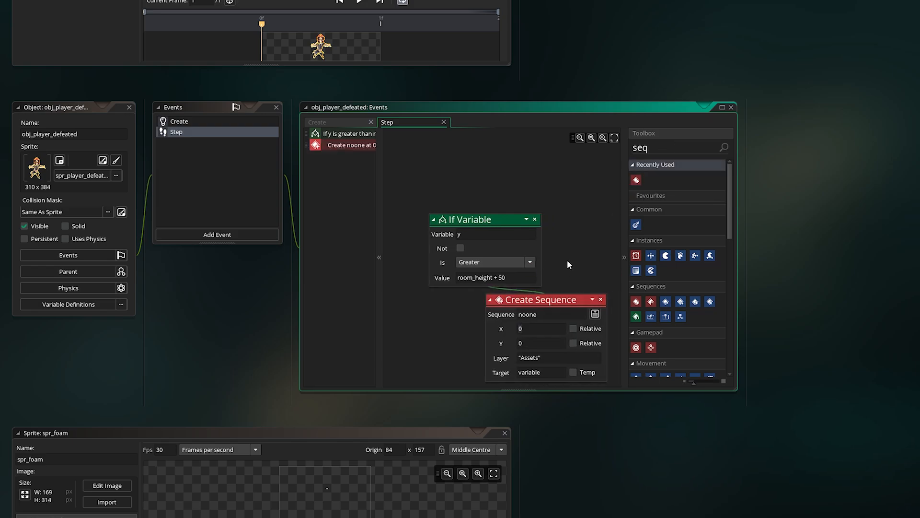
pyautogui.scroll(-1, 565, 262)
pyautogui.click(538, 269)
pyautogui.press('BackSpace')
pyautogui.write('seq_ga')
pyautogui.press('Return')
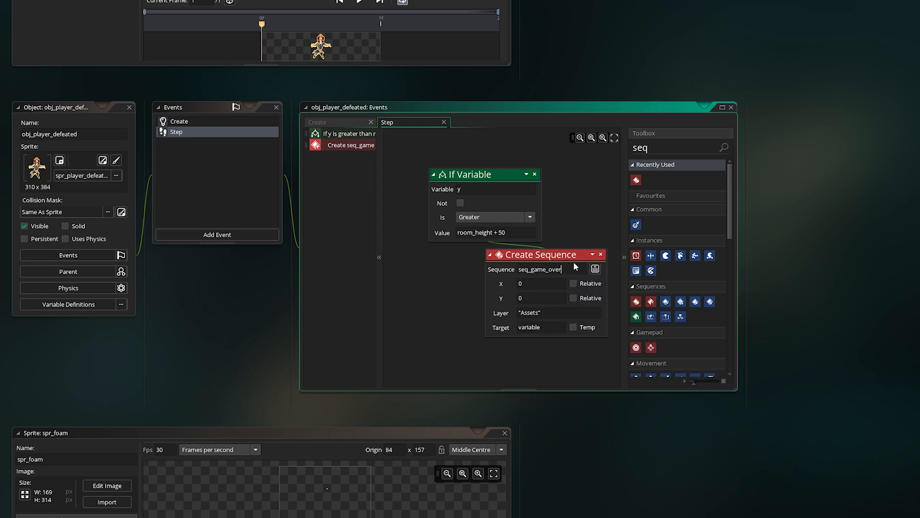
# Set the Create Sequence action's layer to "HUD" and clear its target variable.
pyautogui.doubleClick(532, 312)
pyautogui.write('HUD')
pyautogui.doubleClick(543, 329)
pyautogui.press('BackSpace')
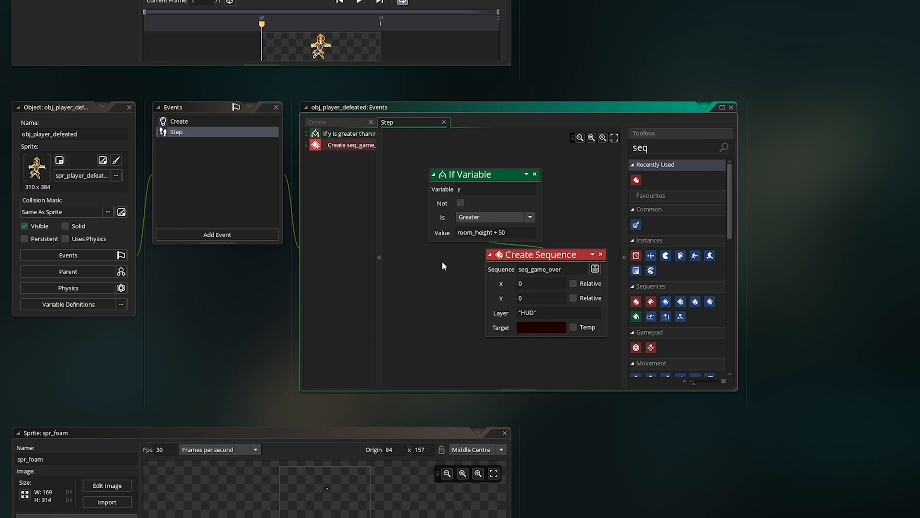
# Add a Destroy Instance action after Create Sequence inside the If Variable condition.
pyautogui.moveTo(512, 230); pyautogui.dragTo(427, 233)
pyautogui.click(457, 233)
pyautogui.doubleClick(640, 148)
pyautogui.write('destroy')
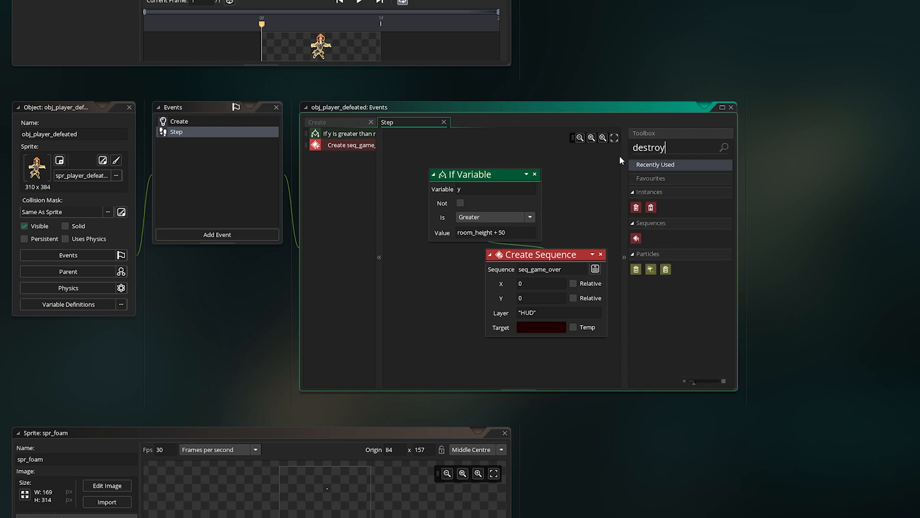
pyautogui.moveTo(636, 207); pyautogui.dragTo(539, 347)
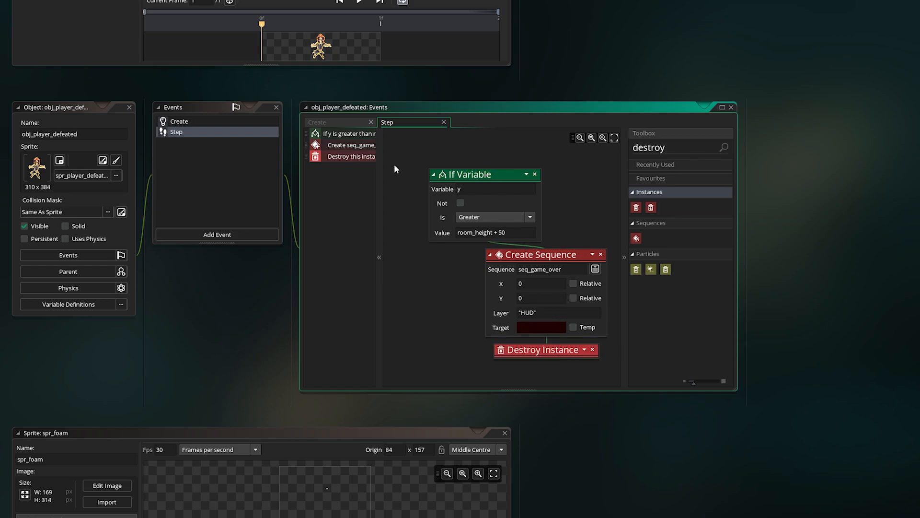
# Run the game, play until the player is defeated, use the game over screen's Menu button, and close the game.
pyautogui.moveTo(88, 134); pyautogui.dragTo(20, 134)
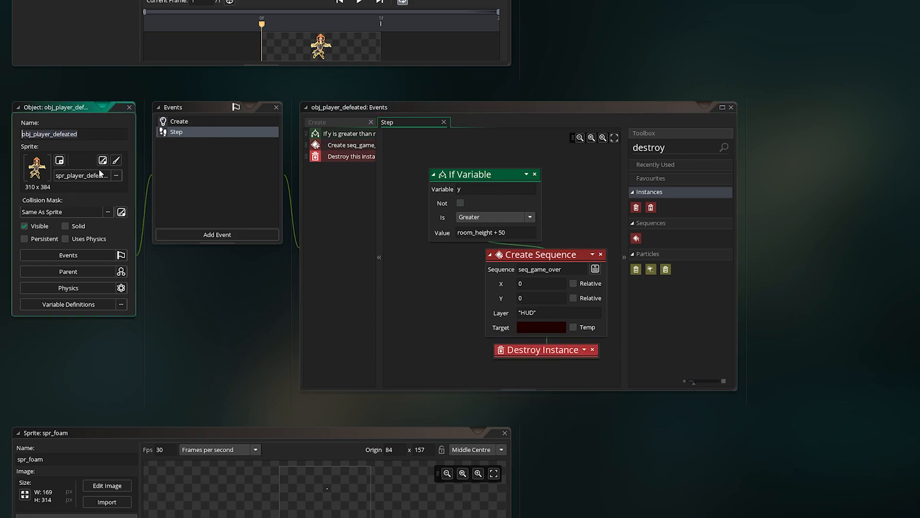
pyautogui.press('F5')
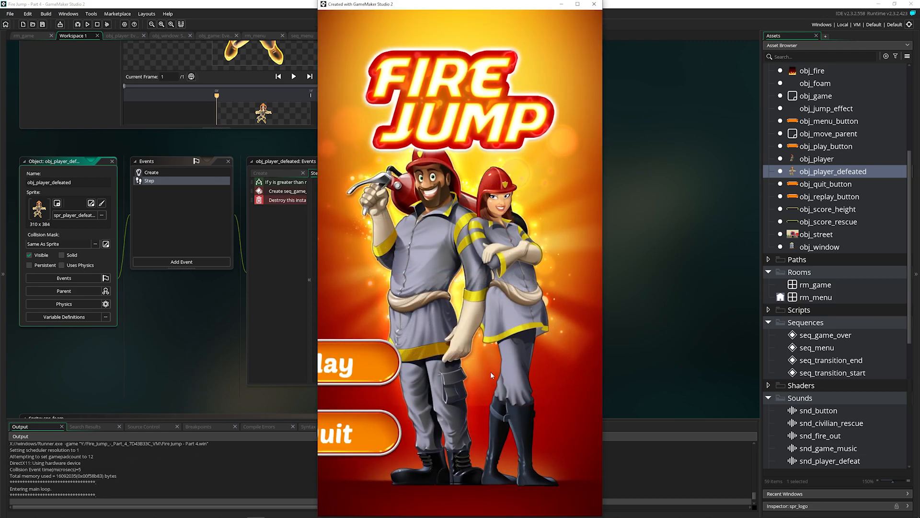
pyautogui.click(477, 353)
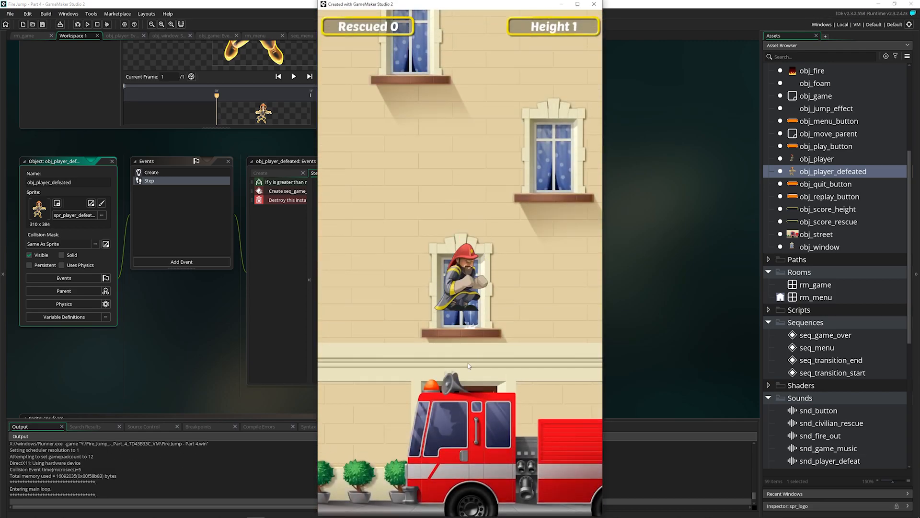
pyautogui.press('Right')
pyautogui.press('Left')
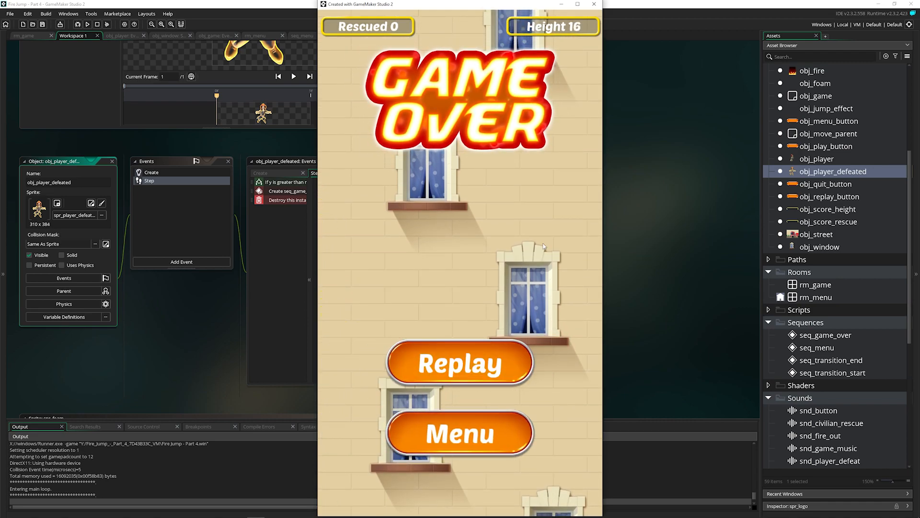
pyautogui.click(451, 420)
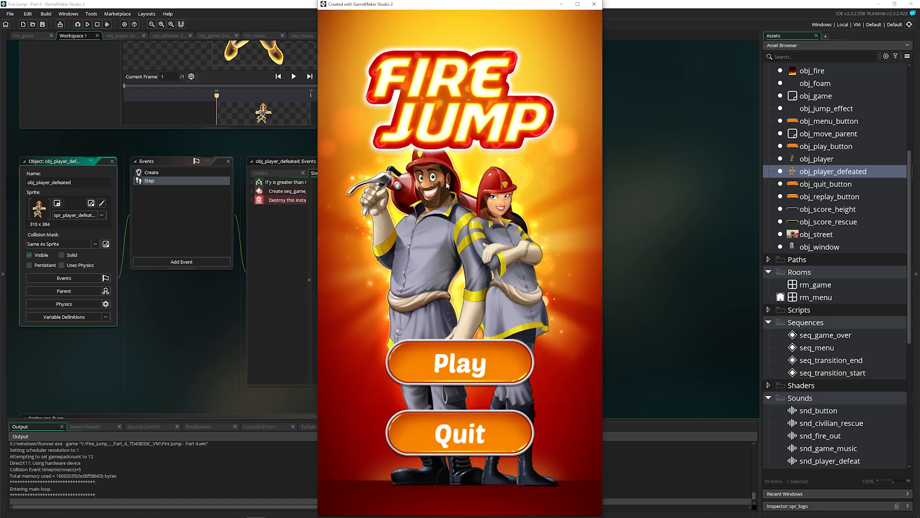
pyautogui.click(594, 3)
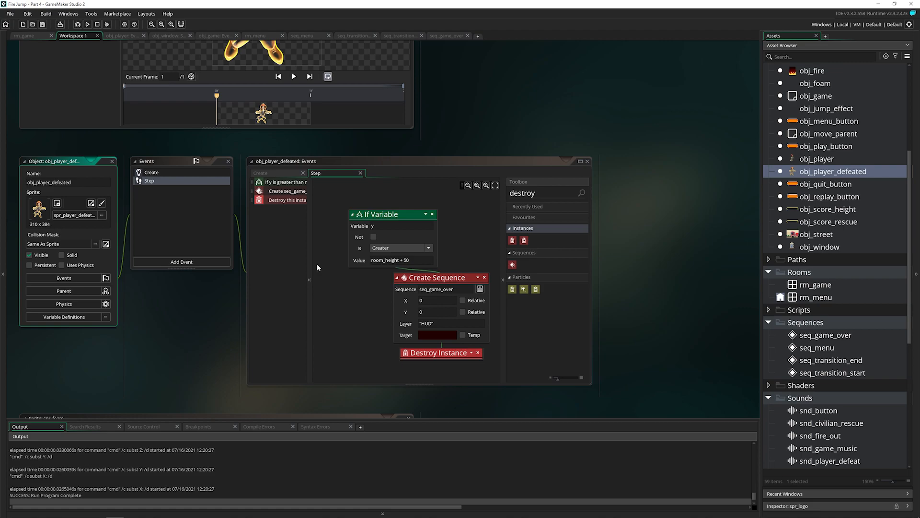
pyautogui.click(446, 36)
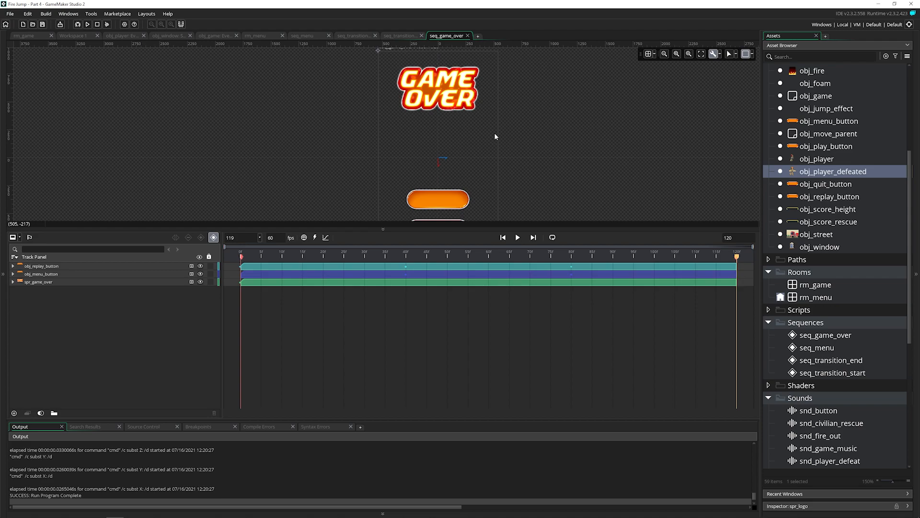
pyautogui.click(214, 450)
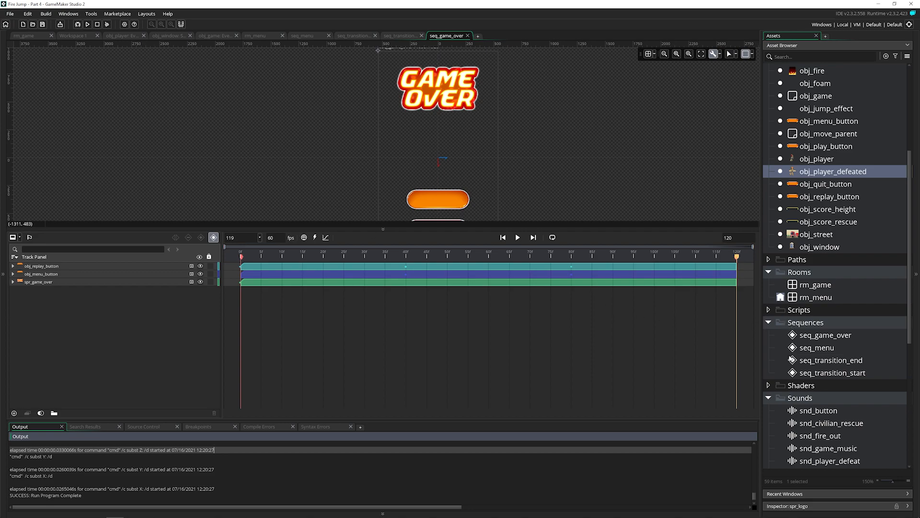
# Create four new sound assets in the Sounds folder.
pyautogui.click(793, 398)
pyautogui.scroll(-3, 824, 287)
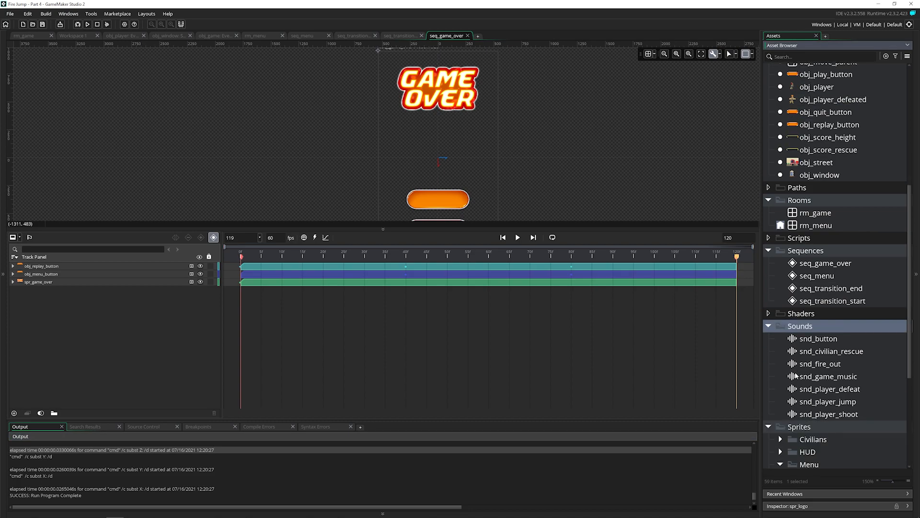
pyautogui.click(886, 56)
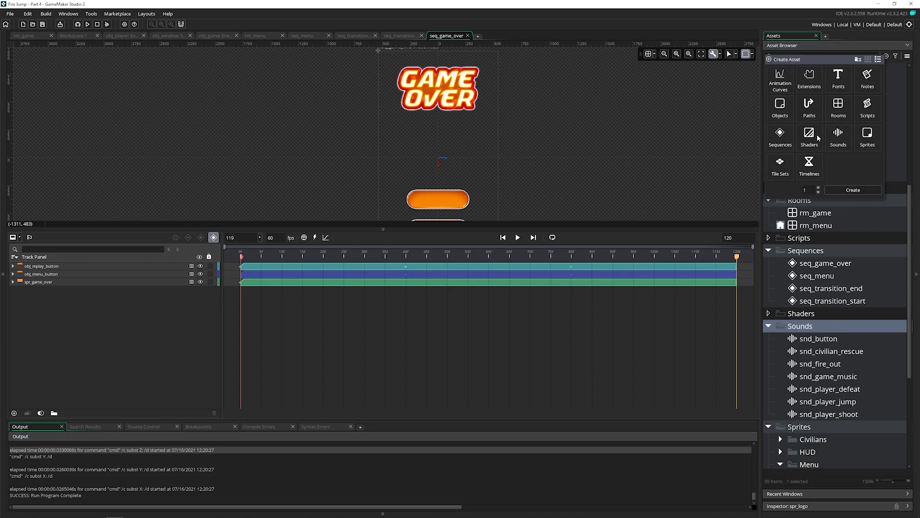
pyautogui.click(839, 136)
pyautogui.press('BackSpace')
pyautogui.write('4')
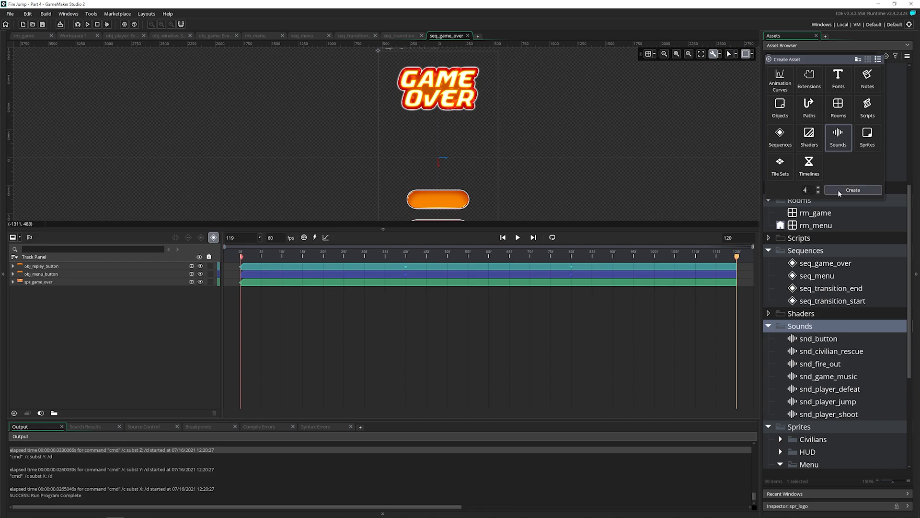
pyautogui.click(837, 189)
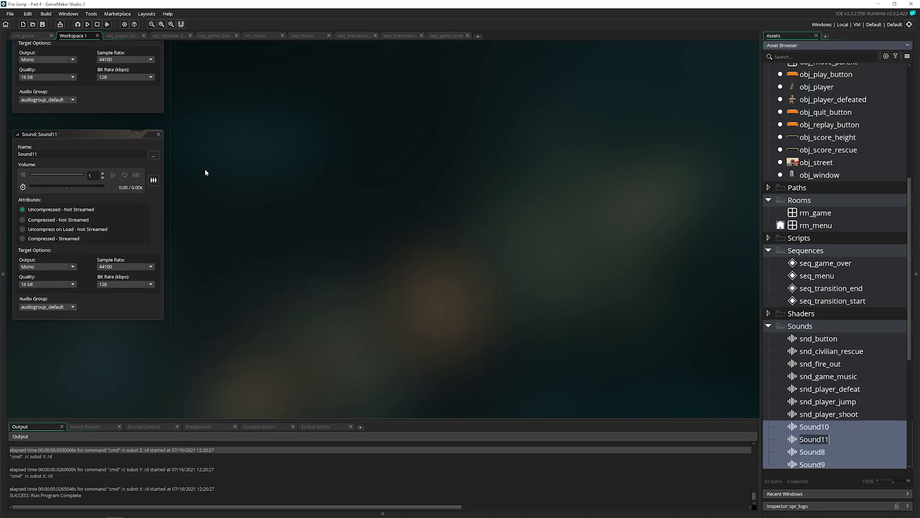
# Load snd_game_over.wav from the Audio Assets folder into the first new sound and rename it snd_game_over.
pyautogui.scroll(9, 205, 169)
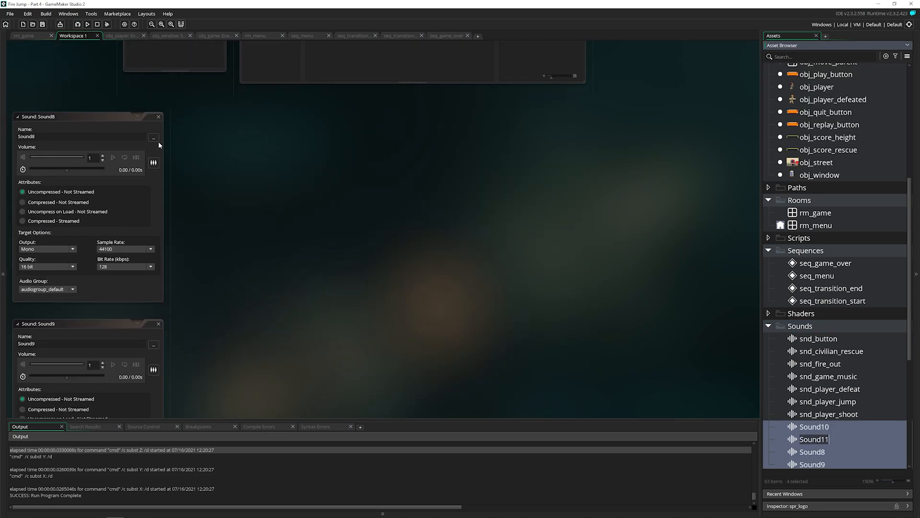
pyautogui.click(154, 137)
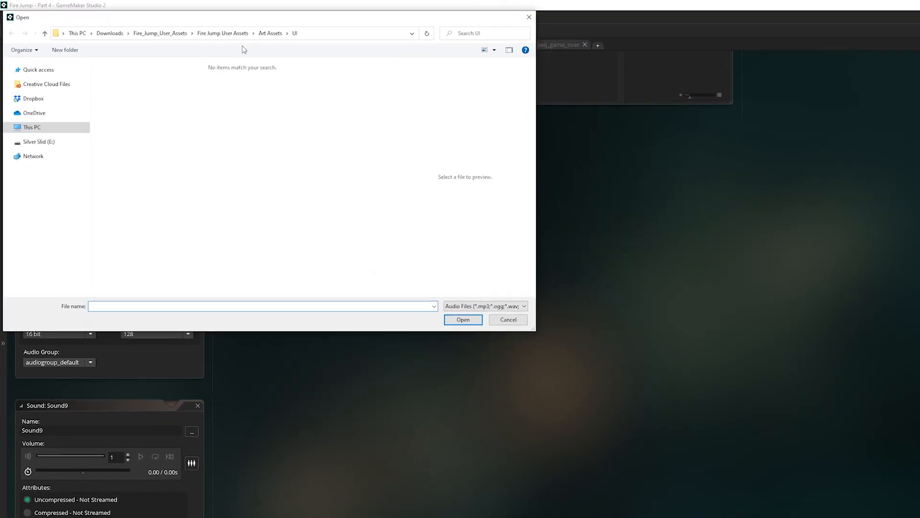
pyautogui.click(271, 35)
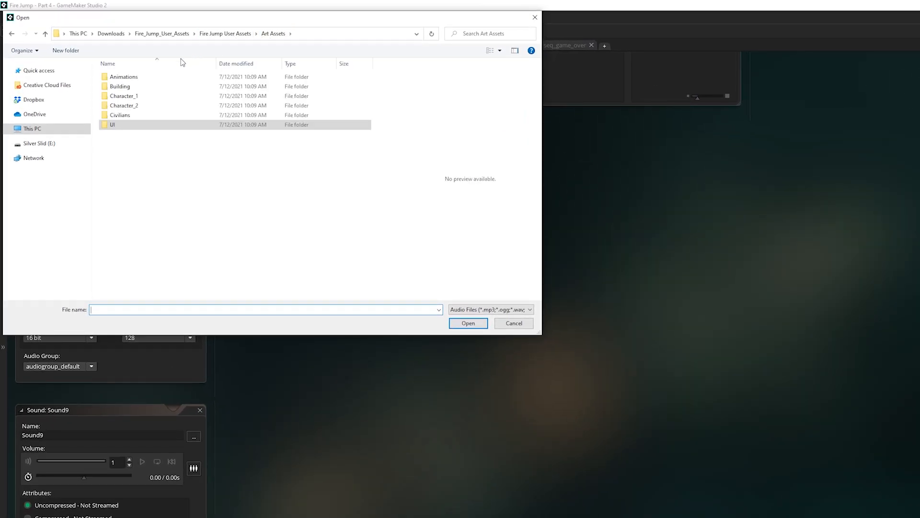
pyautogui.click(246, 37)
pyautogui.doubleClick(159, 87)
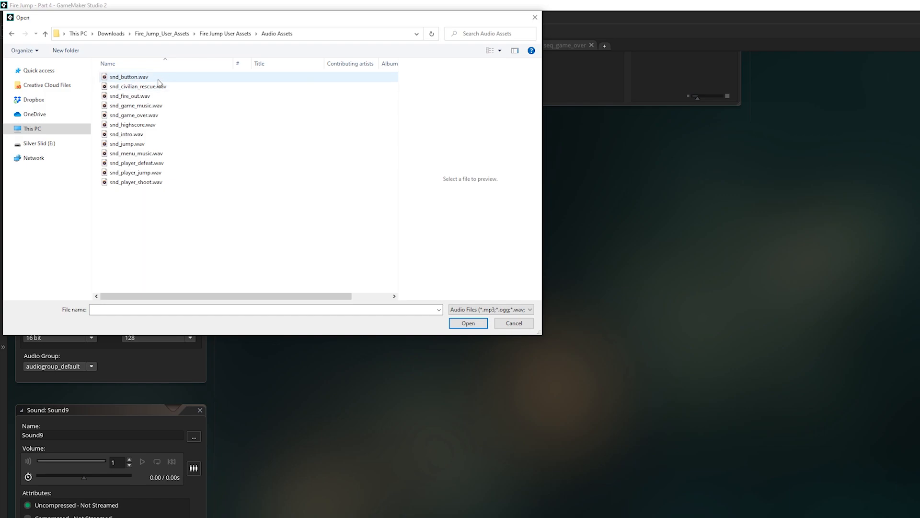
pyautogui.click(155, 117)
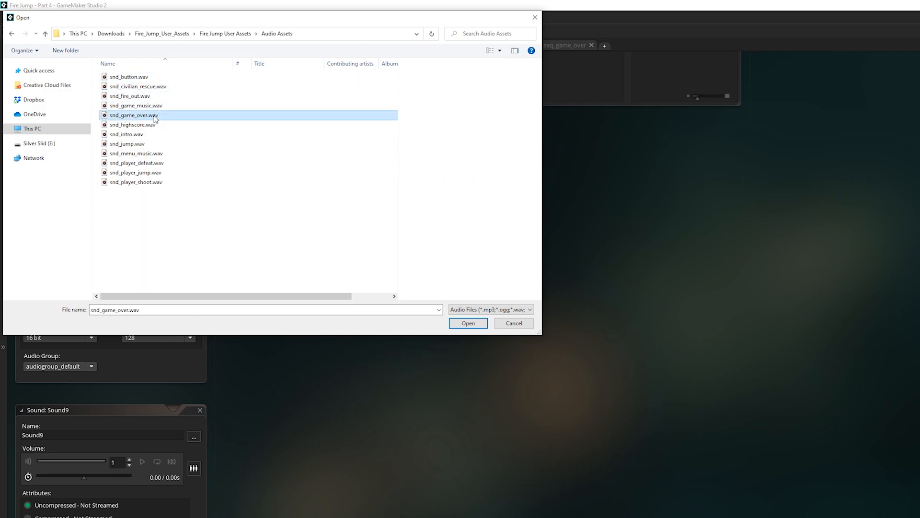
pyautogui.doubleClick(155, 116)
pyautogui.write('snd')
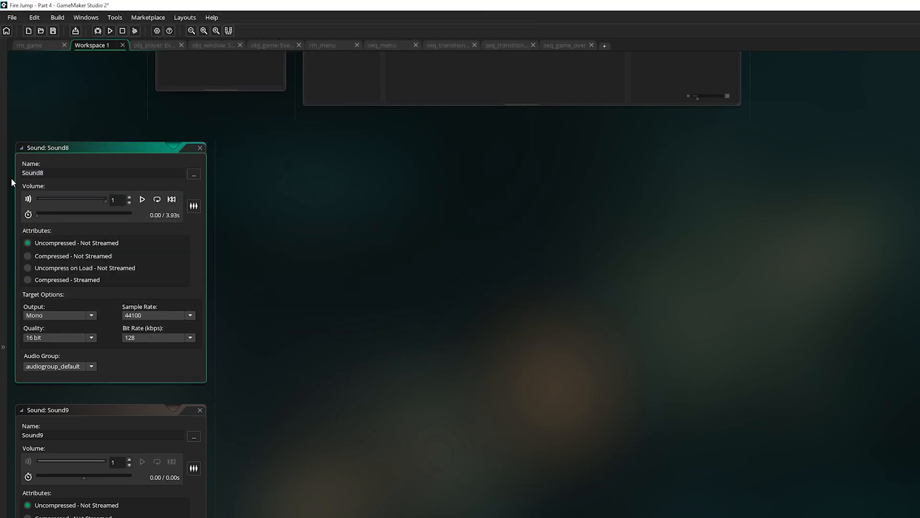
pyautogui.write('_game_over')
# Load snd_highscore.wav into the second new sound and rename it snd_highscore.
pyautogui.scroll(-3, 238, 442)
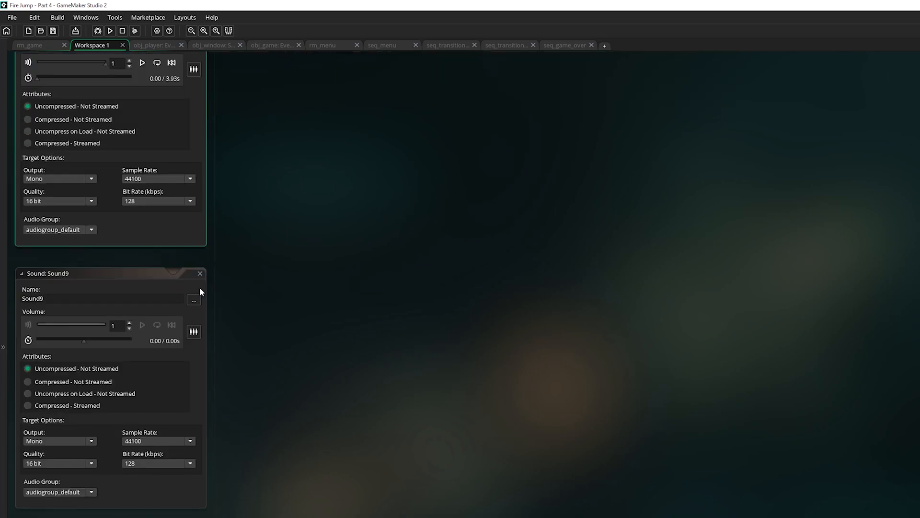
pyautogui.click(194, 300)
pyautogui.click(147, 126)
pyautogui.doubleClick(148, 126)
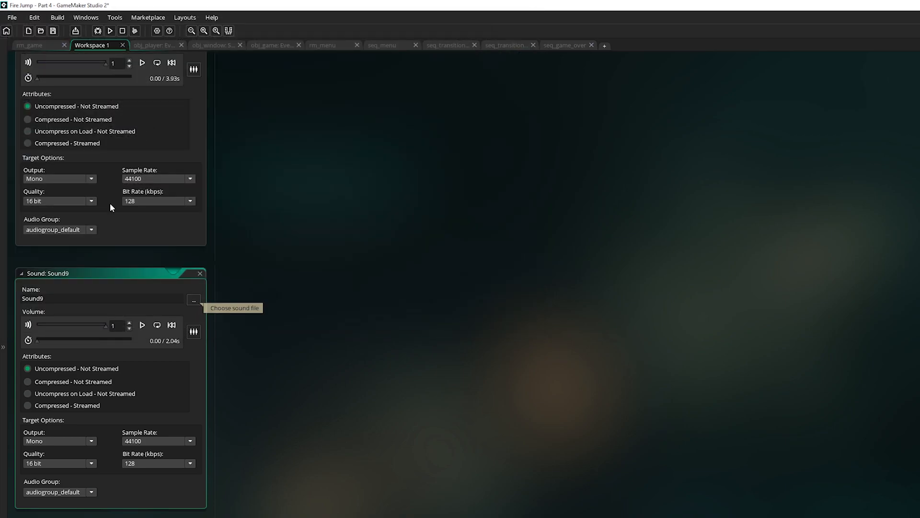
pyautogui.doubleClick(72, 299)
pyautogui.write('snd_')
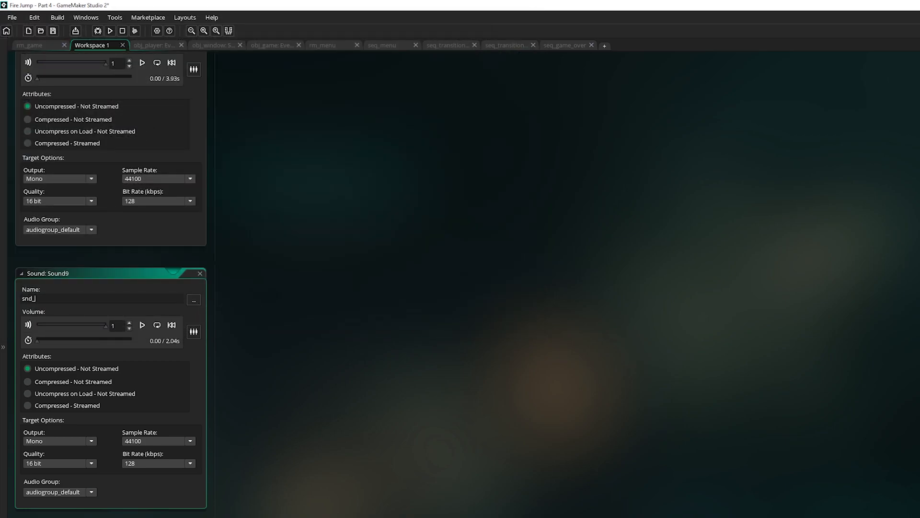
pyautogui.write('highscore')
pyautogui.press('Return')
# Load snd_intro.wav into the third new sound and rename it snd_intro.
pyautogui.scroll(-5, 278, 315)
pyautogui.click(198, 265)
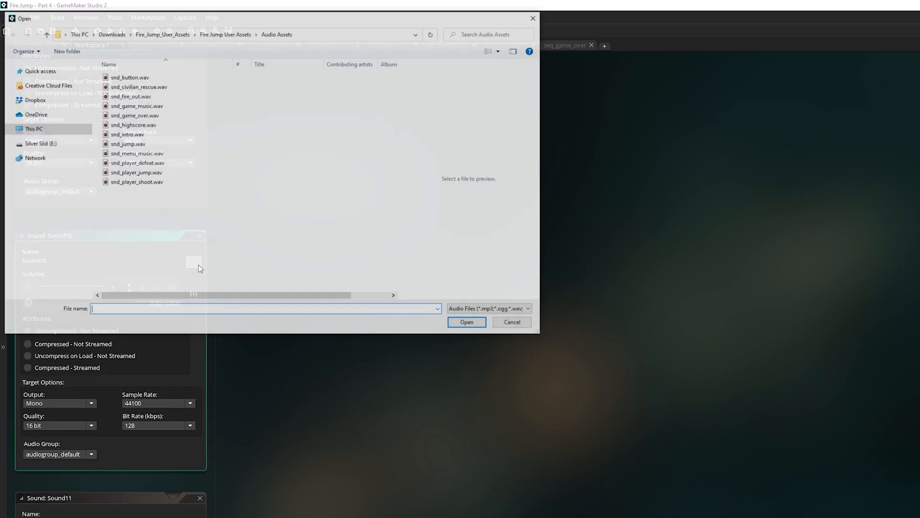
pyautogui.doubleClick(145, 136)
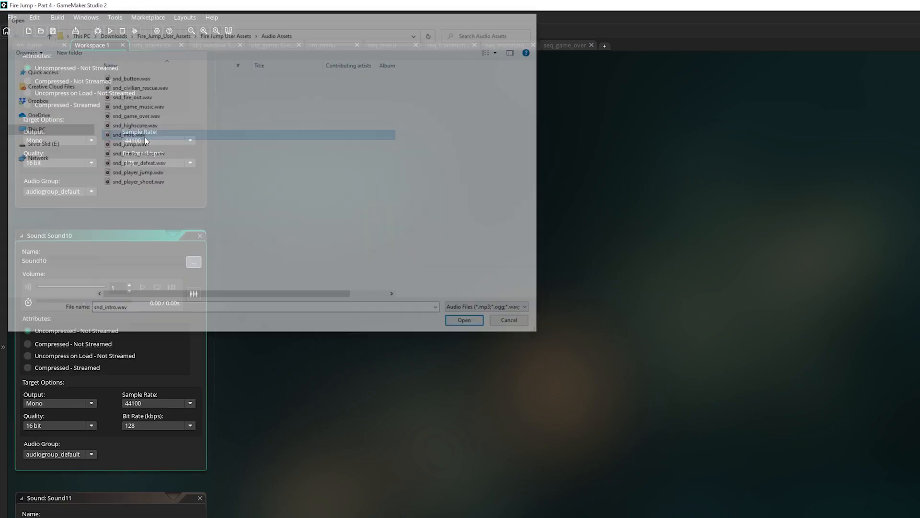
pyautogui.hotkey('ctrl', 'a')
pyautogui.write('snd_intro')
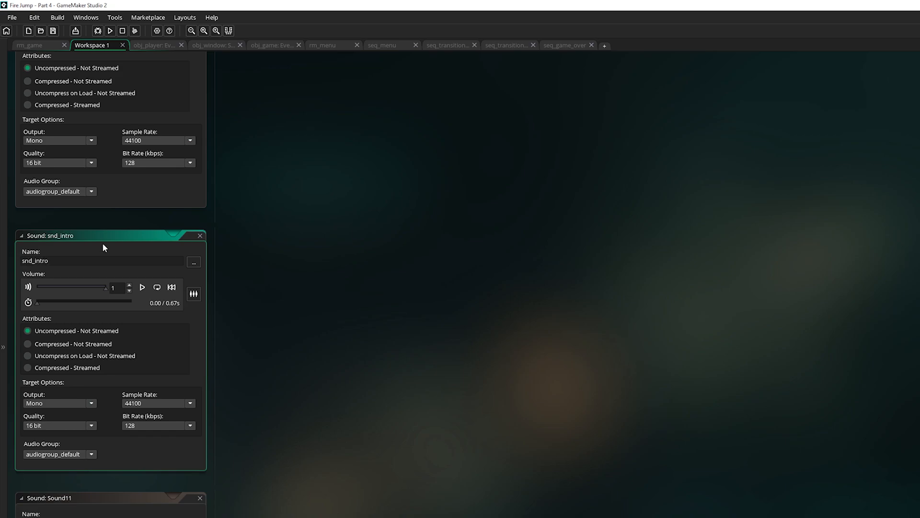
# Load snd_menu_music.wav into the fourth new sound and rename it snd_menu_music.
pyautogui.scroll(-5, 272, 269)
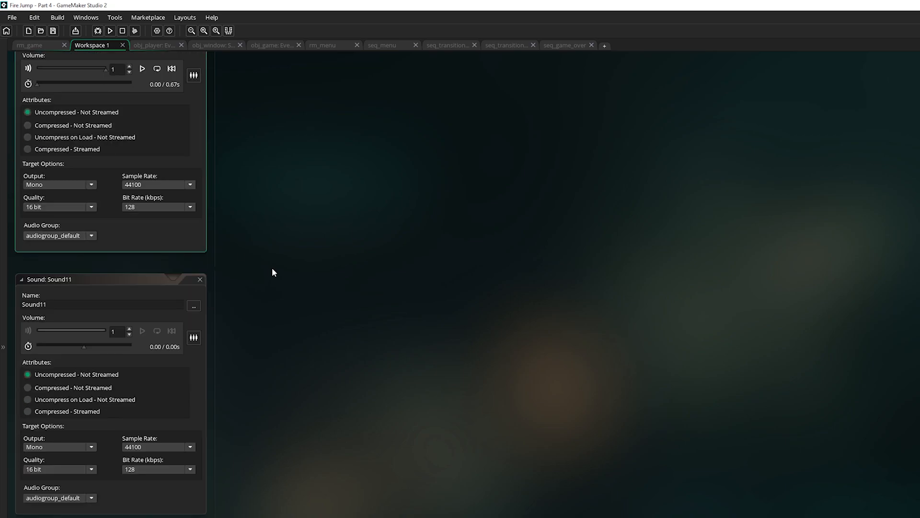
pyautogui.click(194, 196)
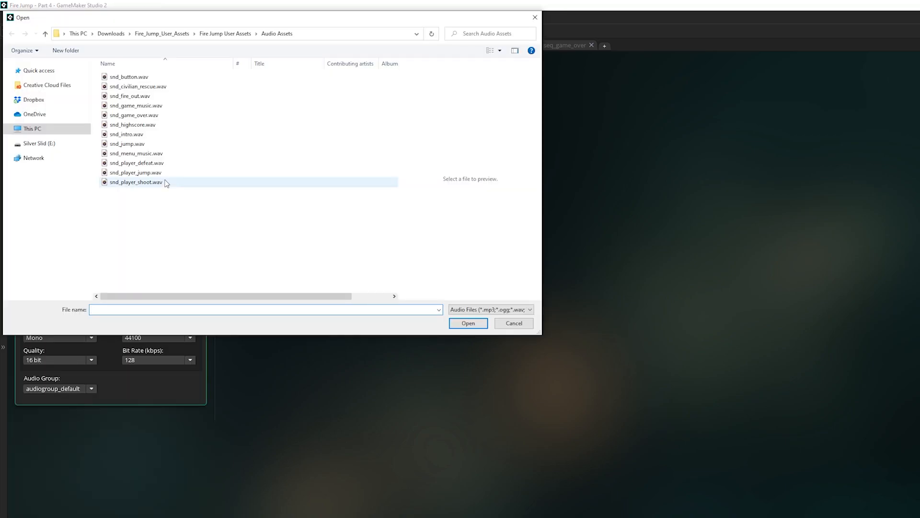
pyautogui.doubleClick(154, 154)
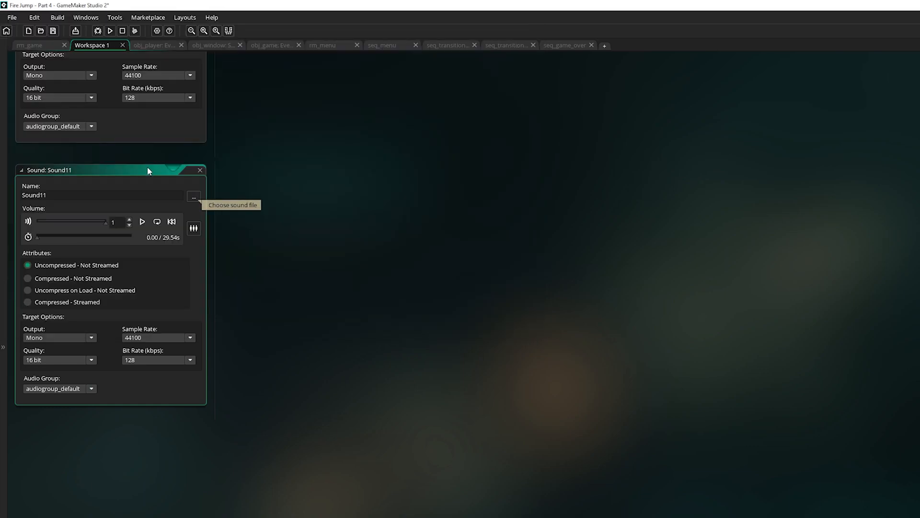
pyautogui.click(75, 192)
pyautogui.hotkey('ctrl', 'a')
pyautogui.write('snd_menu_music')
pyautogui.press('Return')
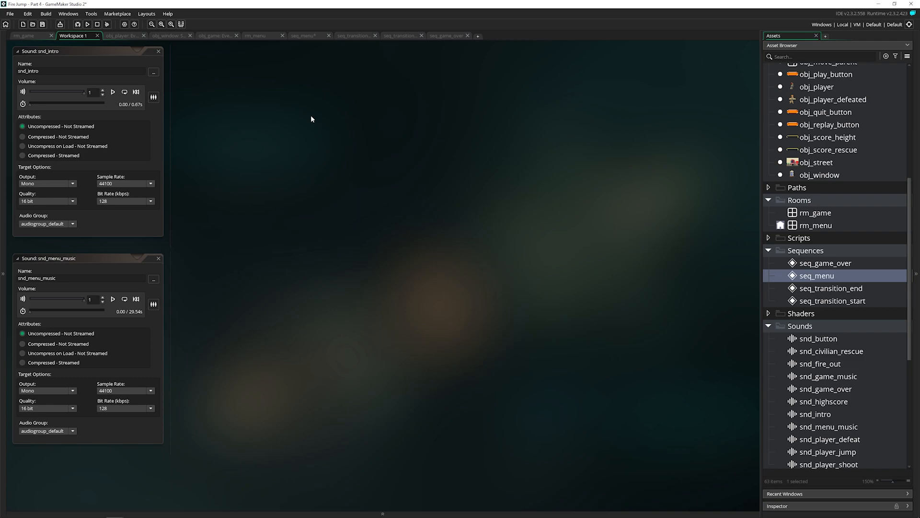
# Add snd_intro to the seq_menu sequence as a clip running from frame 10 to frame 40.
pyautogui.click(308, 37)
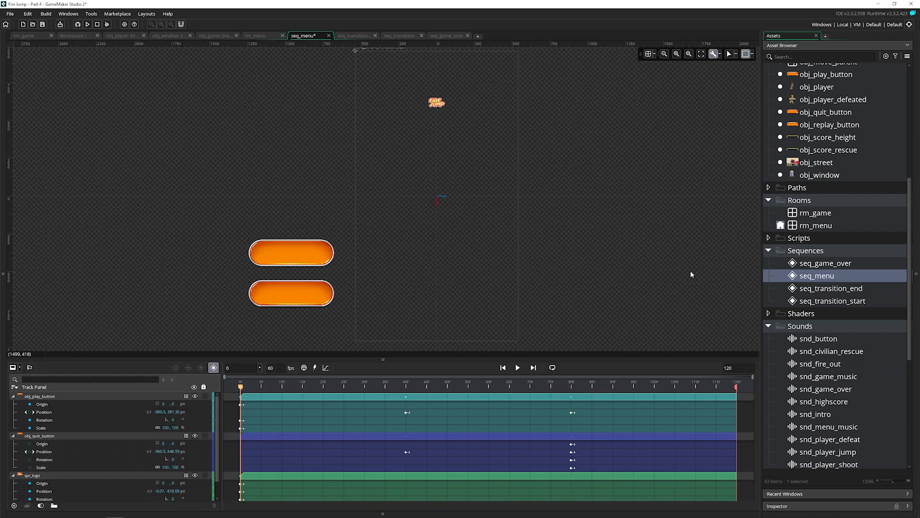
pyautogui.moveTo(815, 415); pyautogui.dragTo(401, 262)
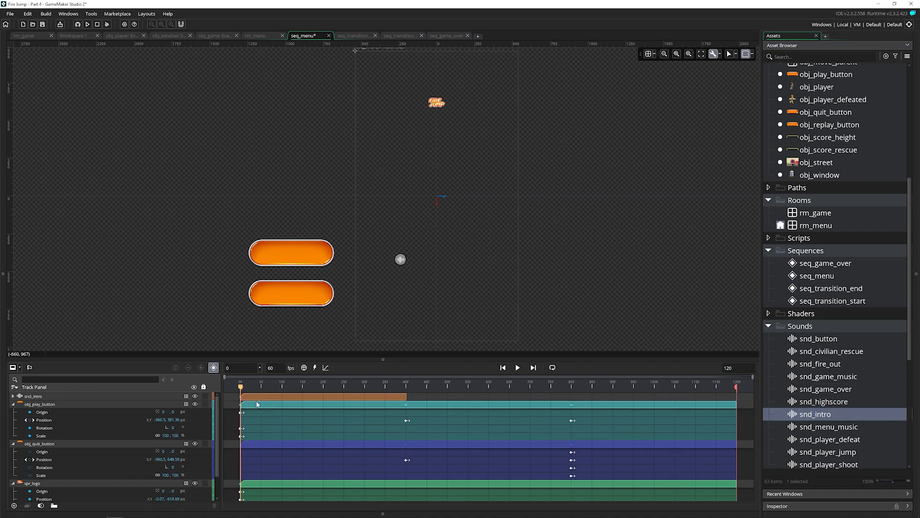
pyautogui.moveTo(242, 390); pyautogui.dragTo(349, 395)
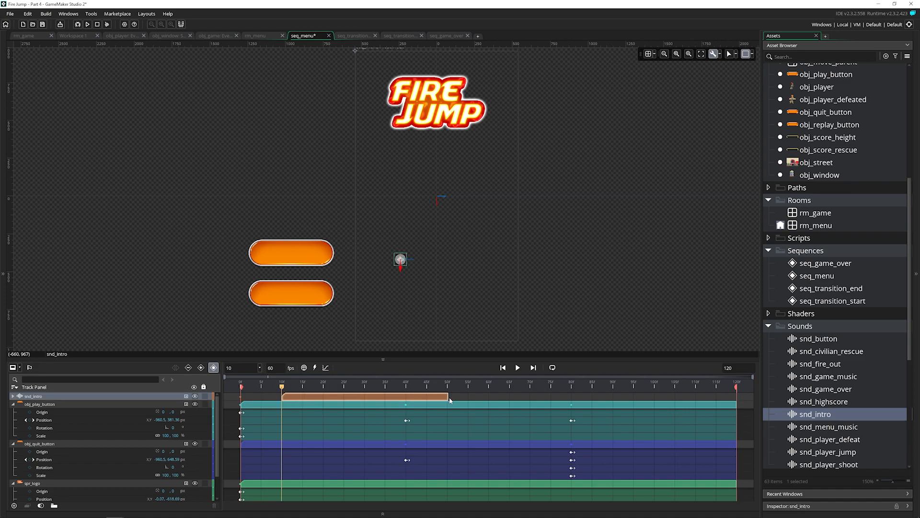
pyautogui.moveTo(448, 395); pyautogui.dragTo(182, 390)
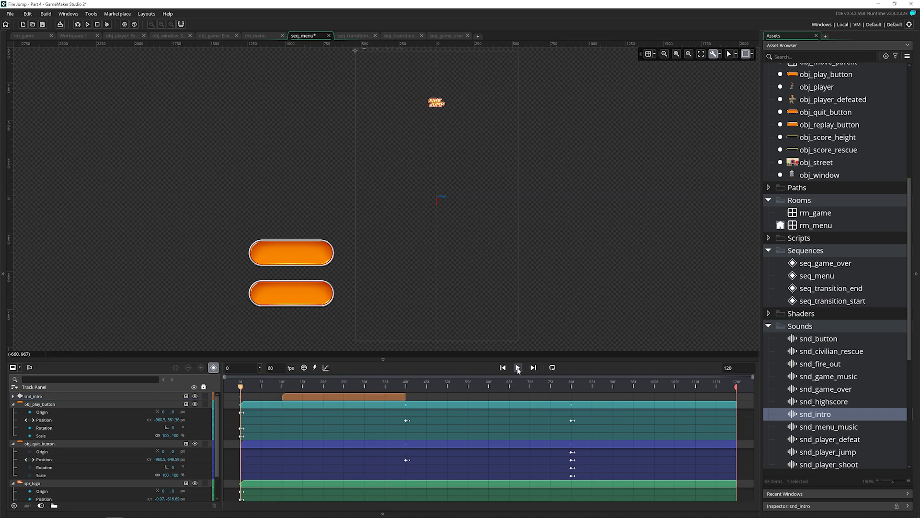
# Preview seq_menu, move the snd_intro clip to start at frame 5, and return the playhead to frame 0.
pyautogui.click(518, 368)
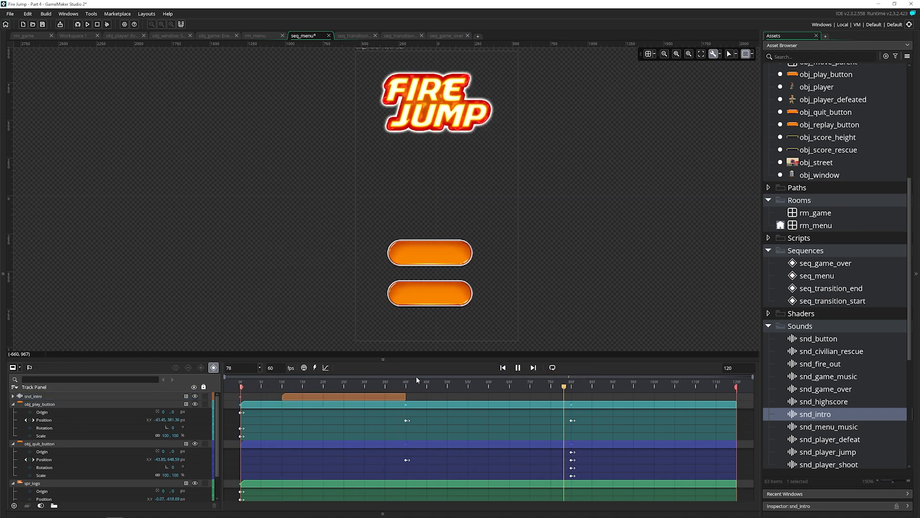
pyautogui.moveTo(300, 398); pyautogui.dragTo(280, 395)
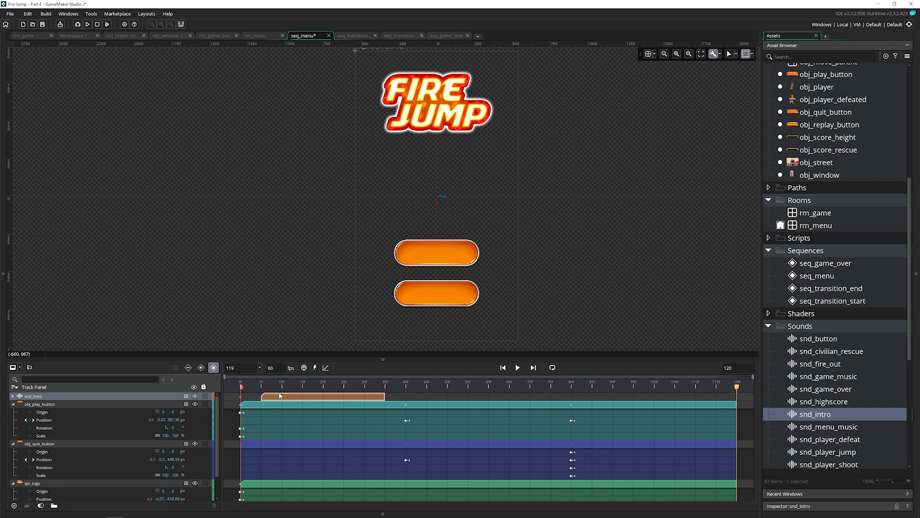
pyautogui.click(240, 385)
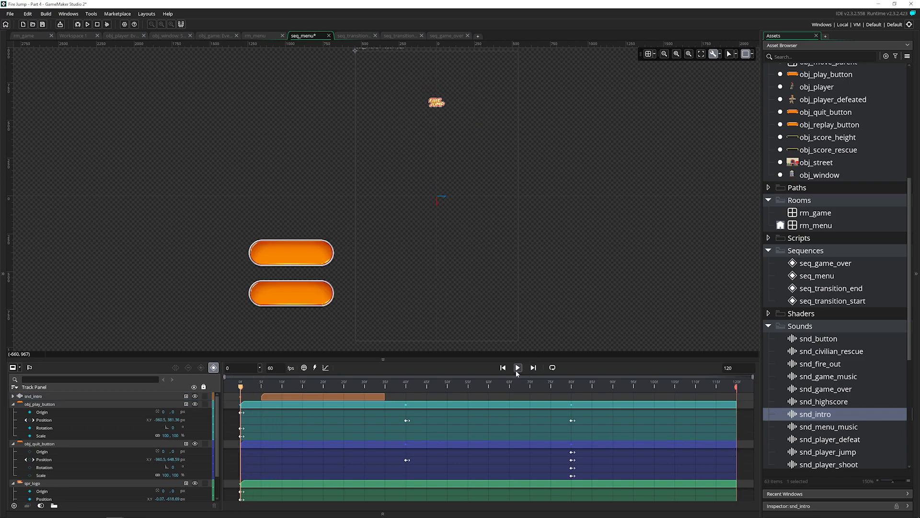
# Play the seq_menu sequence through from frame 0 and test-run the game to check the intro sound.
pyautogui.click(517, 368)
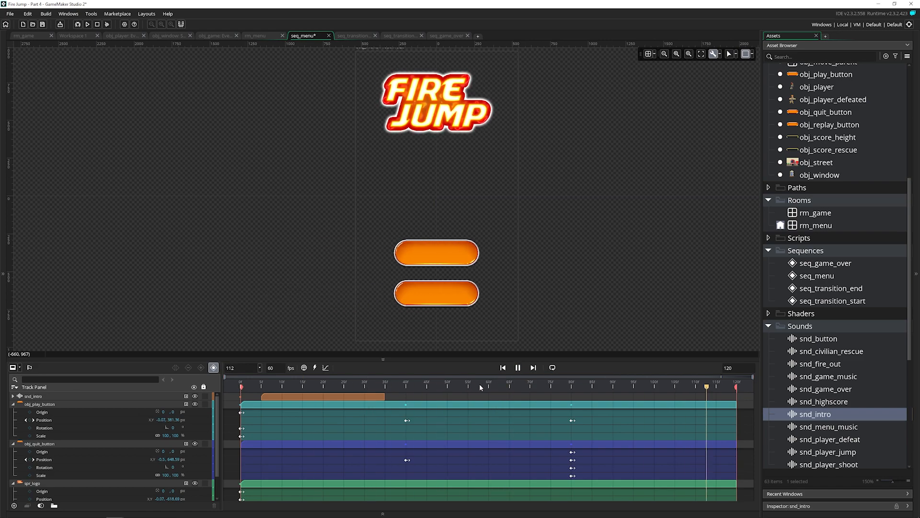
pyautogui.press('F5')
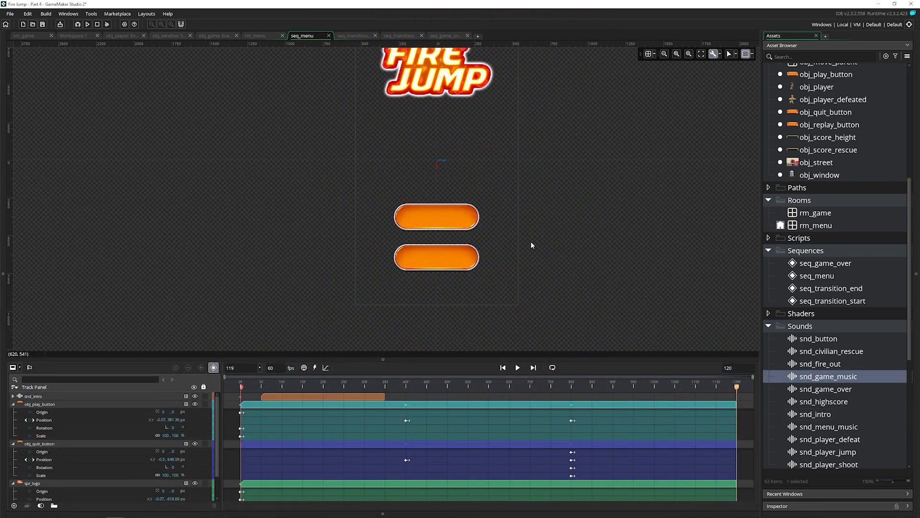
# Add snd_game_over to the seq_game_over sequence as a clip starting at frame 0.
pyautogui.click(450, 36)
pyautogui.moveTo(817, 380); pyautogui.dragTo(443, 171)
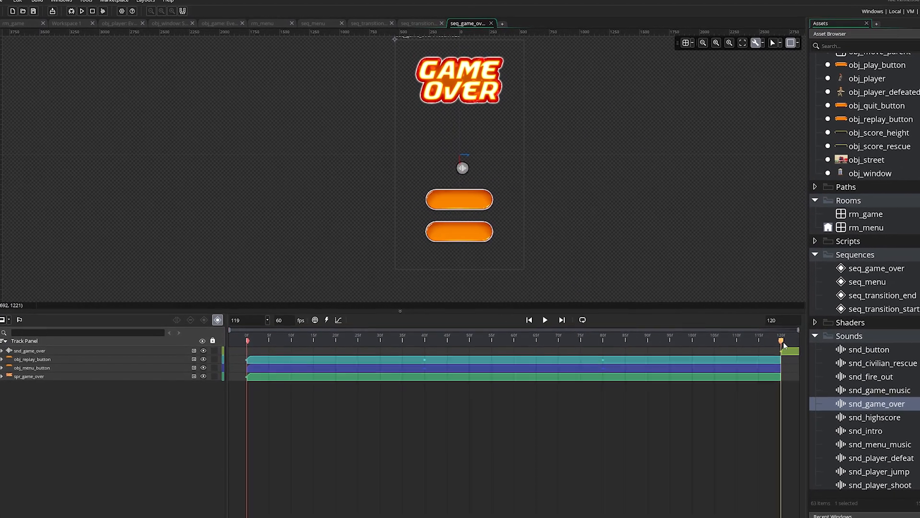
pyautogui.click(733, 337)
pyautogui.moveTo(808, 353); pyautogui.dragTo(259, 366)
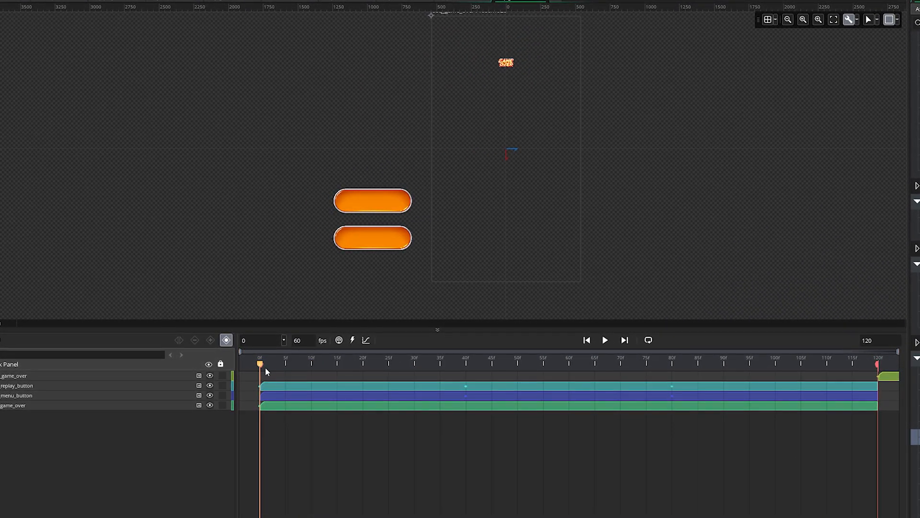
pyautogui.moveTo(880, 375); pyautogui.dragTo(271, 374)
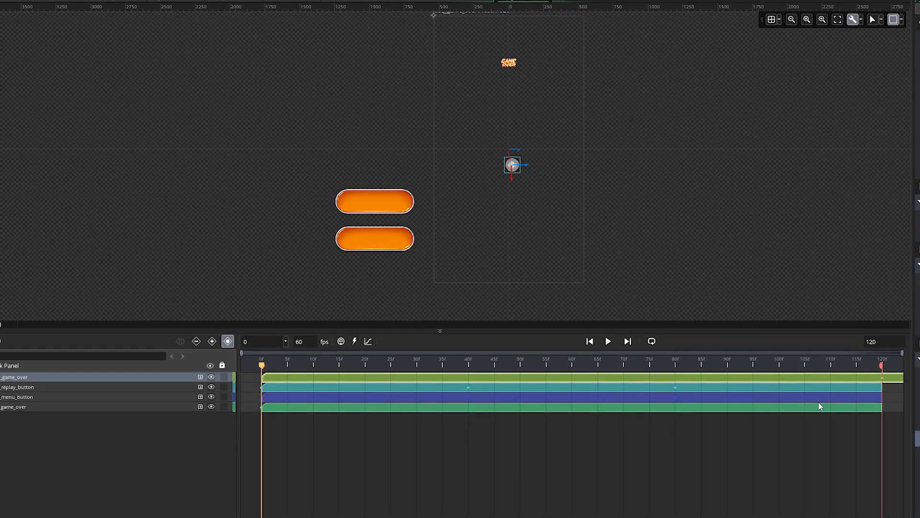
# Shorten the snd_game_over clip so it ends at about frame 119.
pyautogui.rightClick(878, 381)
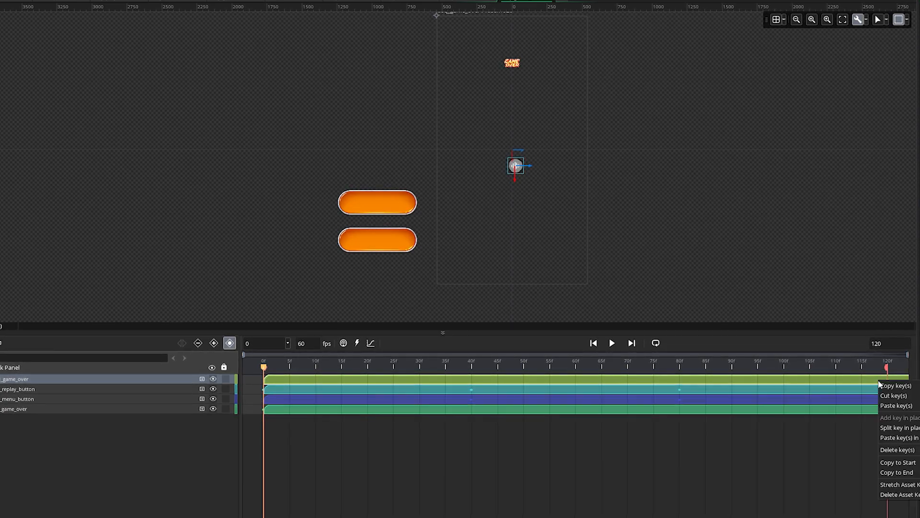
pyautogui.click(909, 474)
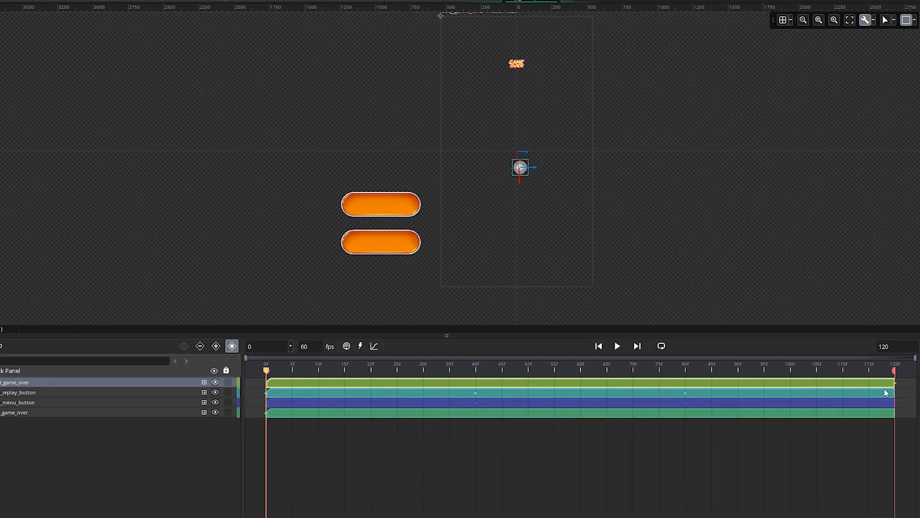
pyautogui.moveTo(896, 382); pyautogui.dragTo(890, 386)
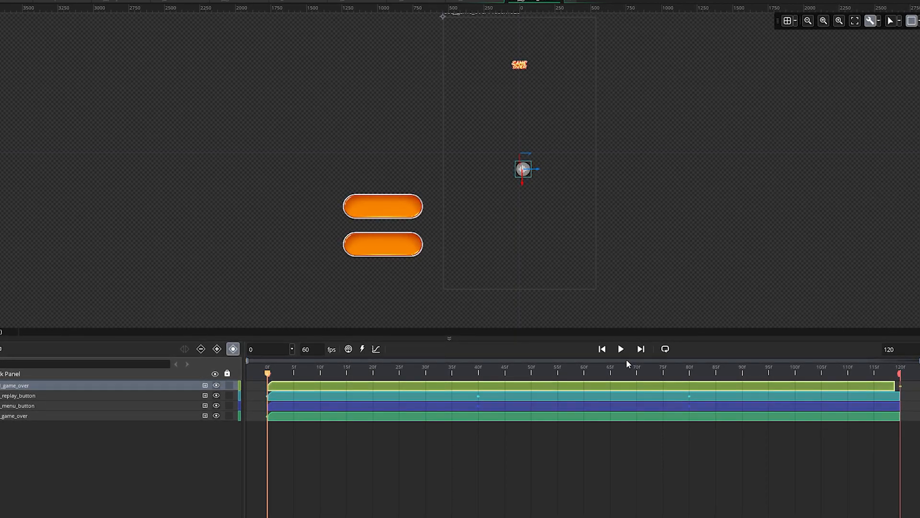
# Preview seq_game_over, test-run the game from the menu through to the game over screen, and close the game and the output pane.
pyautogui.click(621, 349)
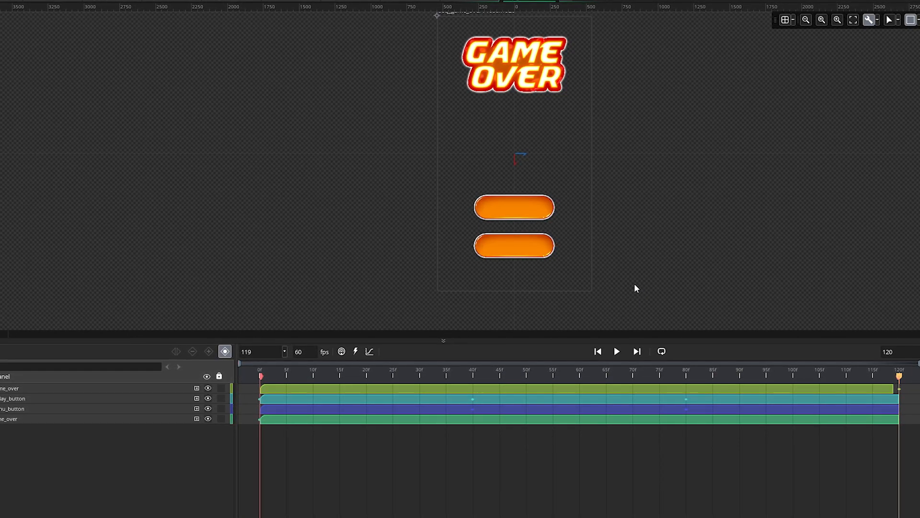
pyautogui.press('F5')
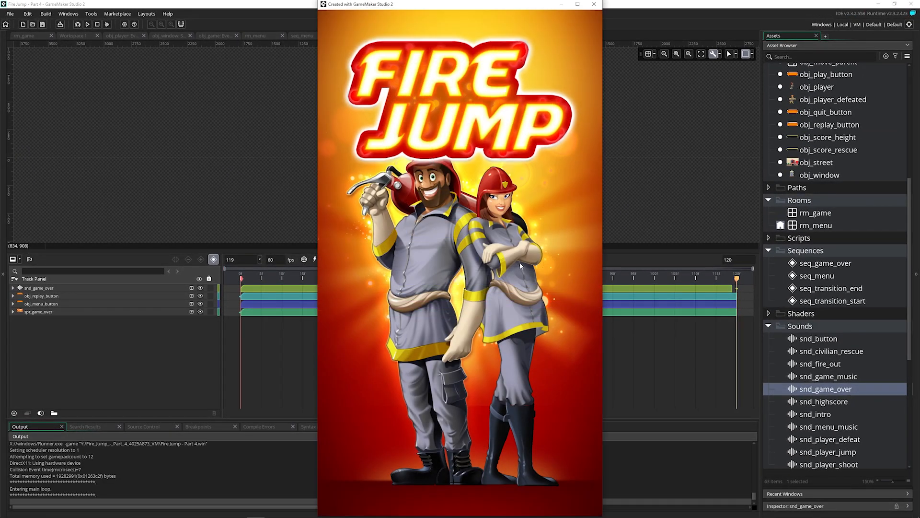
pyautogui.click(444, 380)
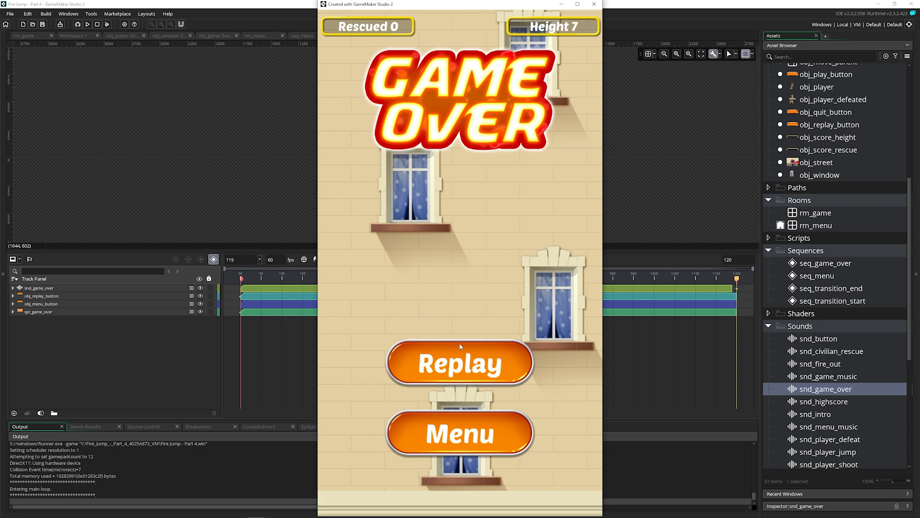
pyautogui.click(593, 4)
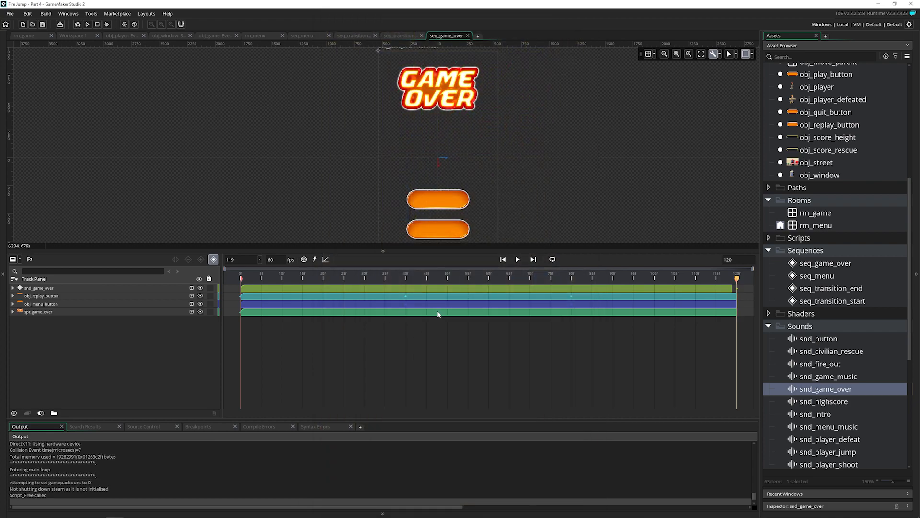
pyautogui.click(313, 514)
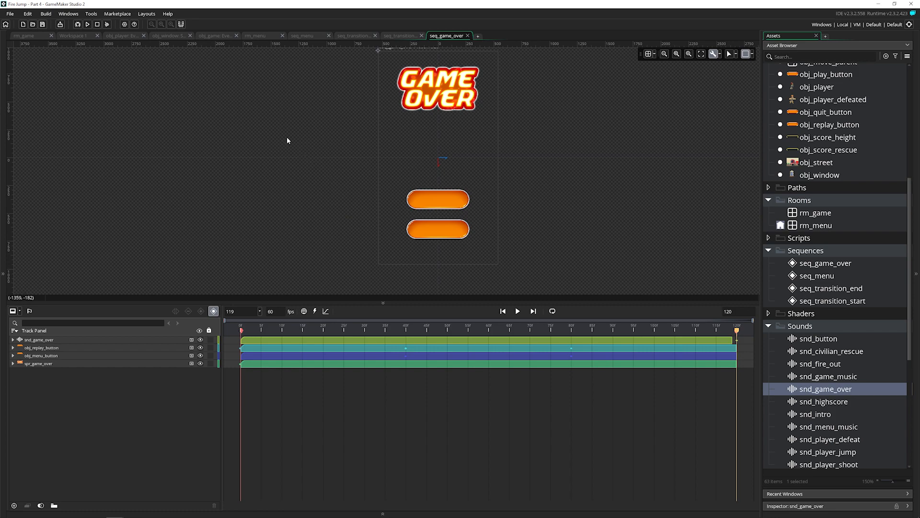
# Open the creation code of rm_menu and add a Stop All Audio action.
pyautogui.click(257, 36)
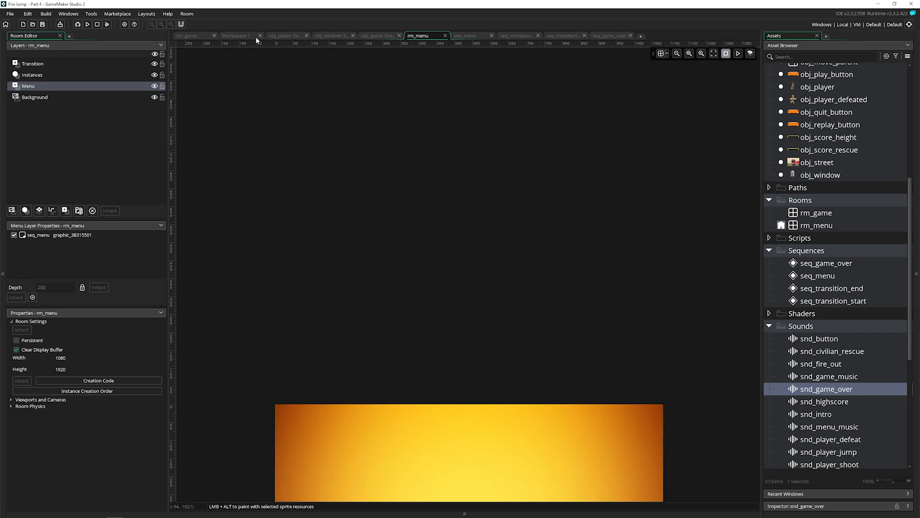
pyautogui.click(714, 54)
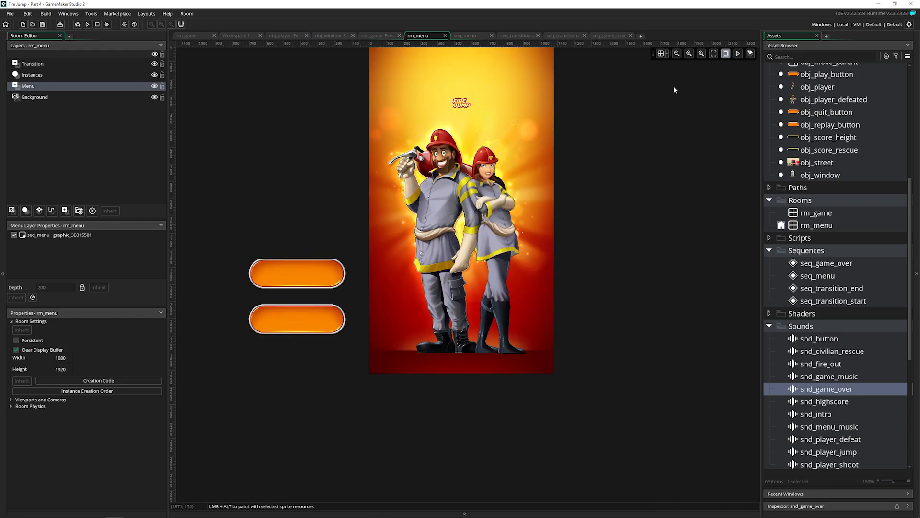
pyautogui.click(79, 380)
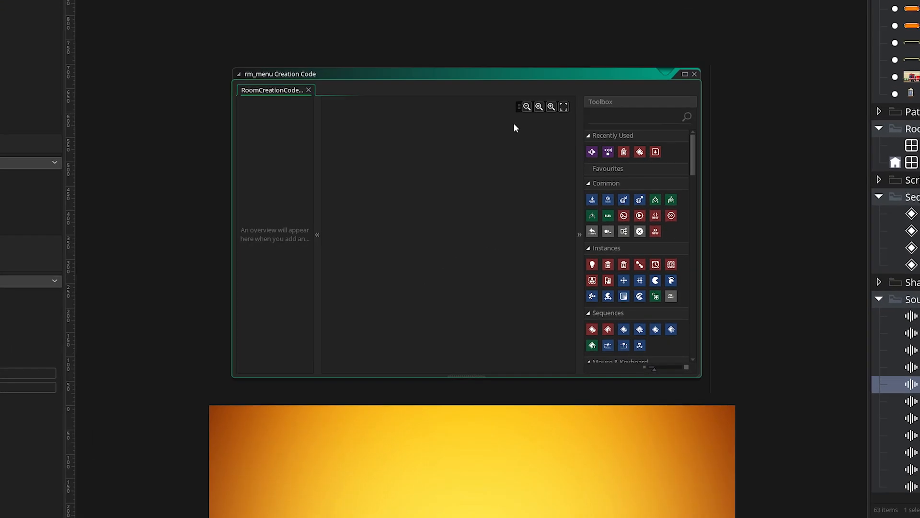
pyautogui.write('stop all audio')
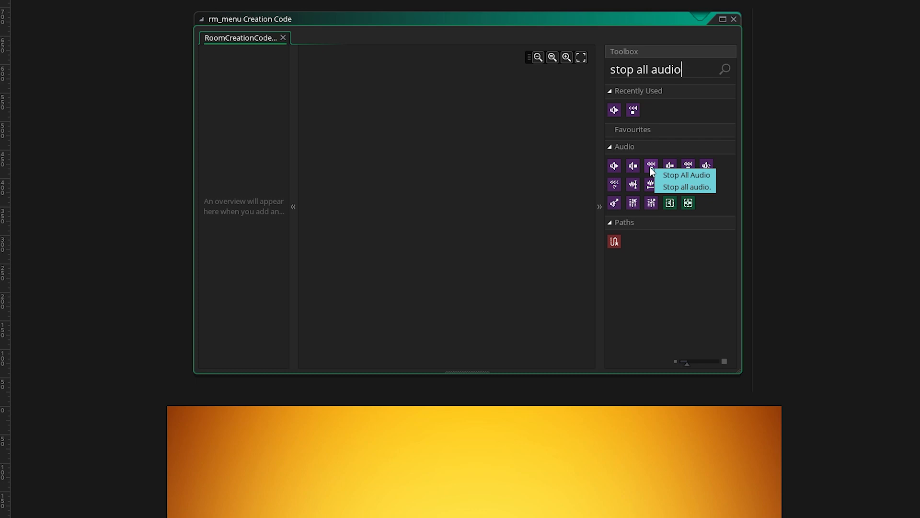
pyautogui.moveTo(652, 169); pyautogui.dragTo(417, 173)
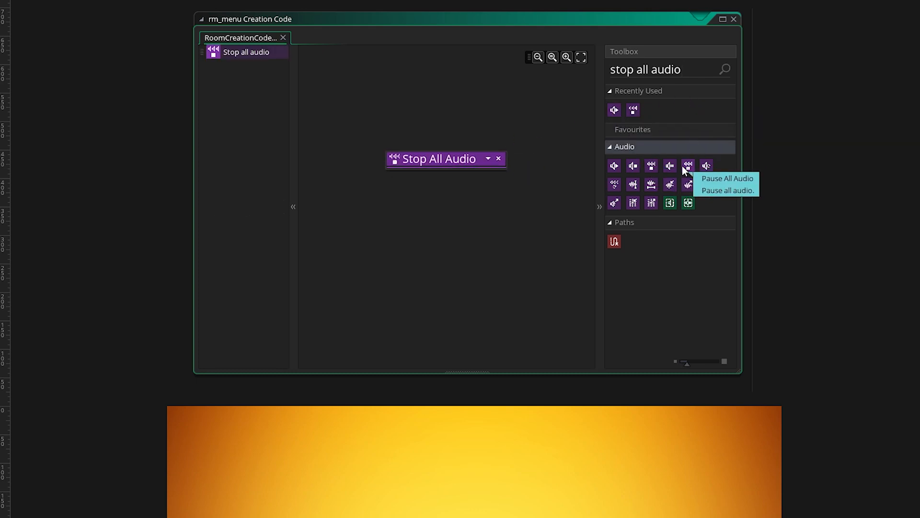
# Add a looping Play Audio action for snd_menu_music after Stop All Audio and test-run the menu.
pyautogui.moveTo(614, 167); pyautogui.dragTo(472, 214)
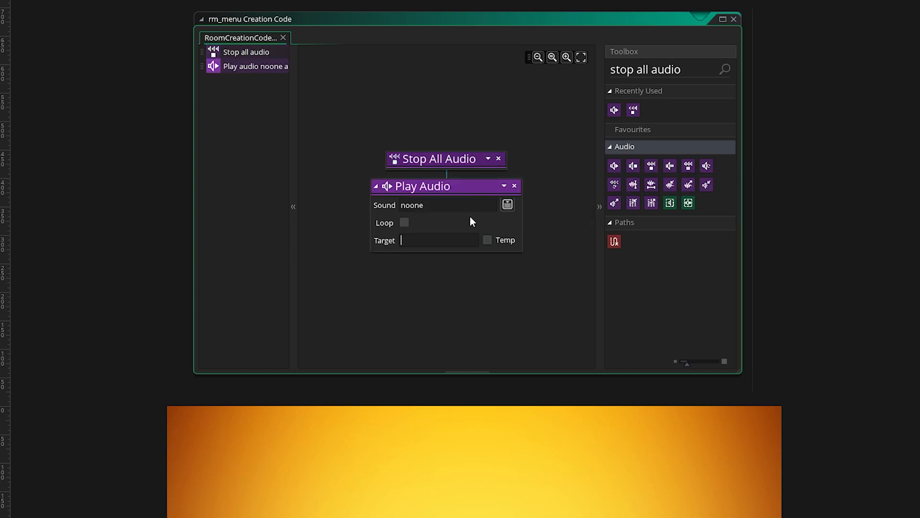
pyautogui.write('snd_menu_music')
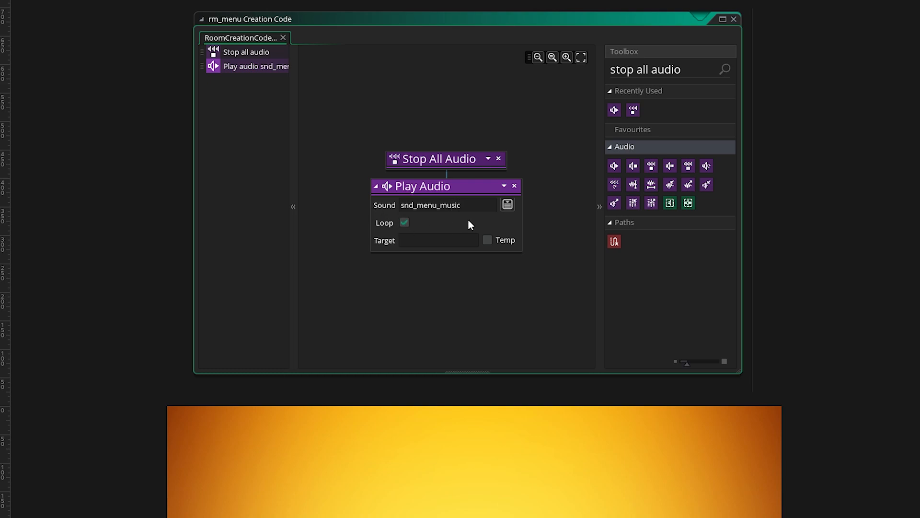
pyautogui.press('F5')
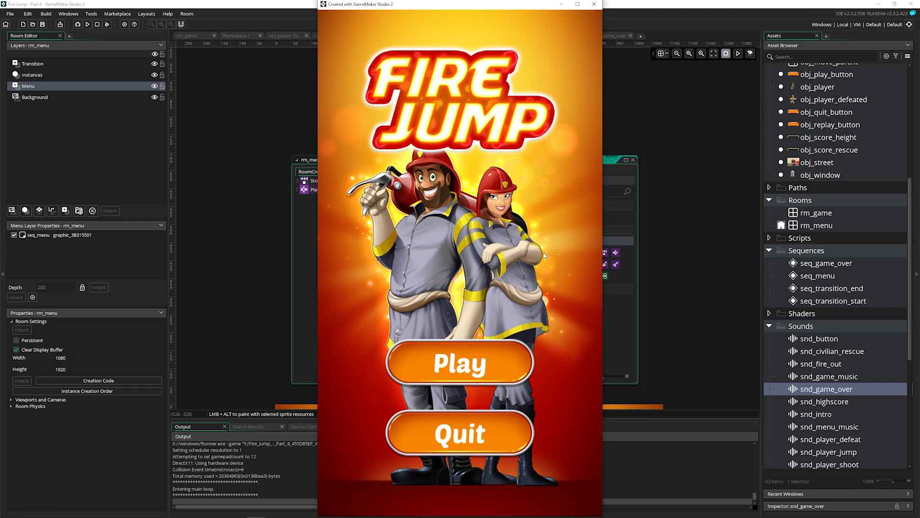
pyautogui.click(594, 4)
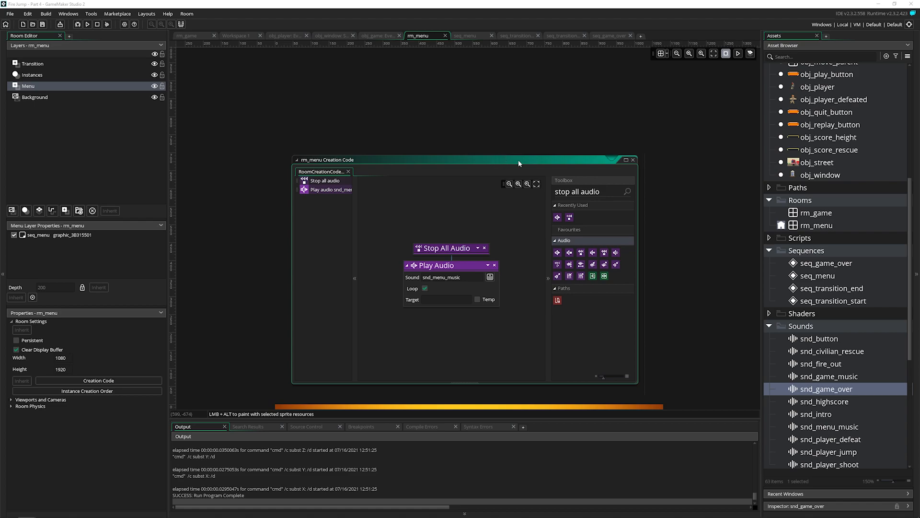
# Create a sprite named spr_highscore_card in the HUD group of Sprites.
pyautogui.click(769, 326)
pyautogui.scroll(-3, 777, 320)
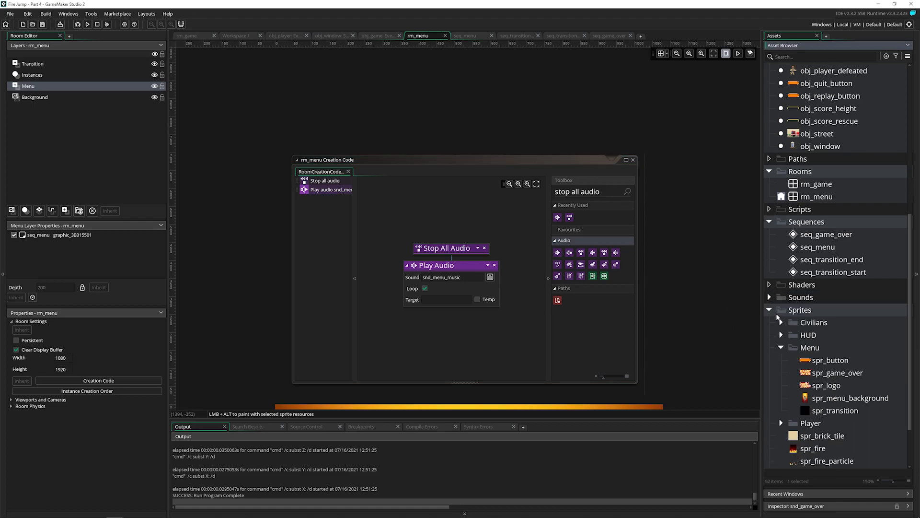
pyautogui.click(780, 307)
pyautogui.rightClick(810, 307)
pyautogui.moveTo(817, 311)
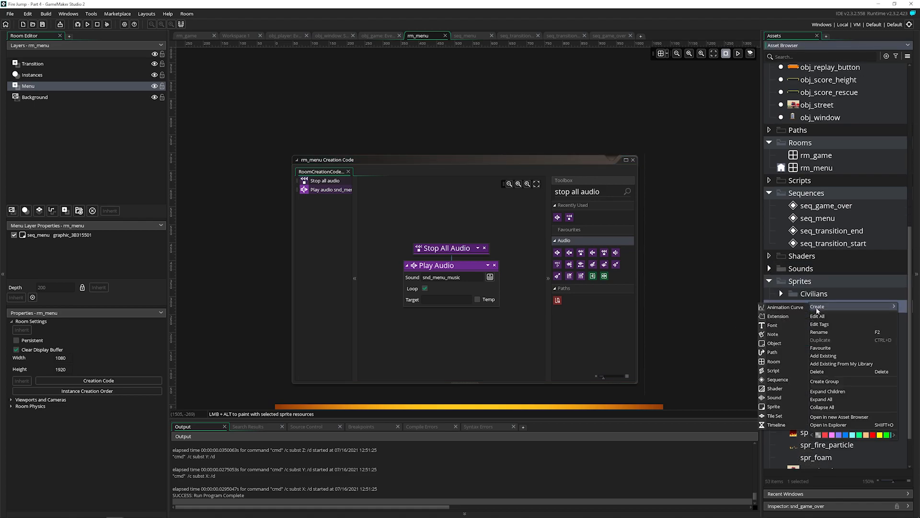
pyautogui.click(776, 406)
pyautogui.write('spr_highscore_card')
pyautogui.press('Return')
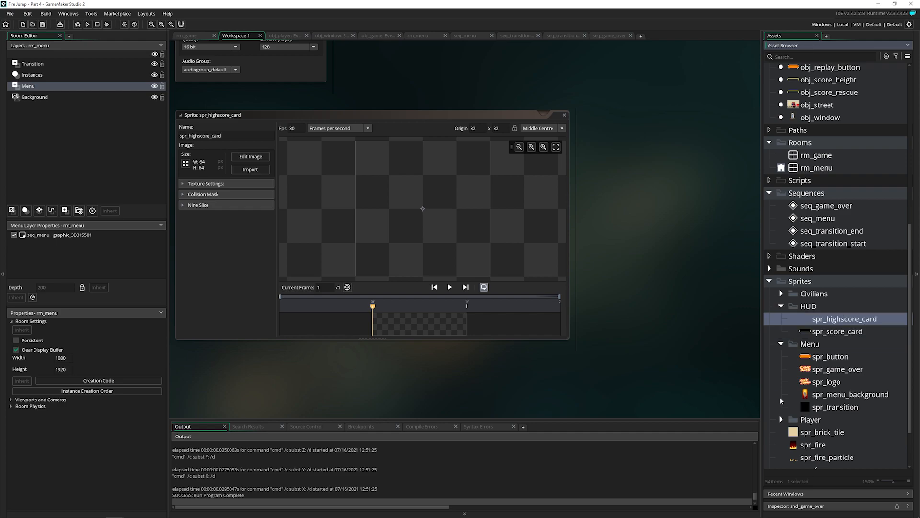
# Import the wide yellow-bordered card image from the UI folder of Art Assets into spr_highscore_card.
pyautogui.click(250, 170)
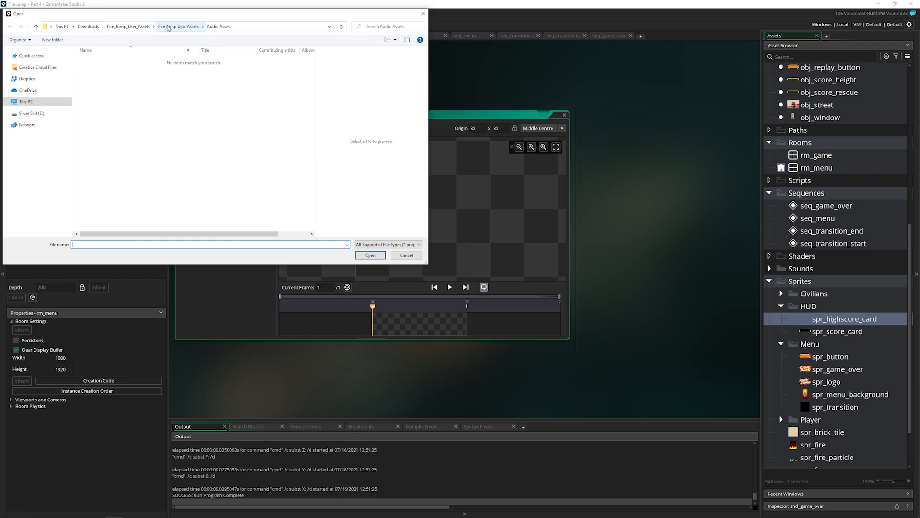
pyautogui.click(169, 26)
pyautogui.doubleClick(99, 61)
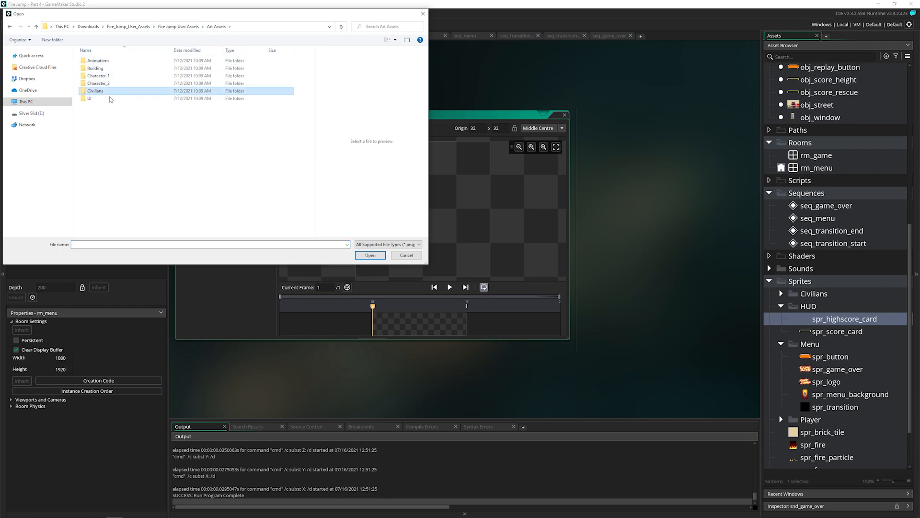
pyautogui.doubleClick(110, 98)
pyautogui.doubleClick(254, 78)
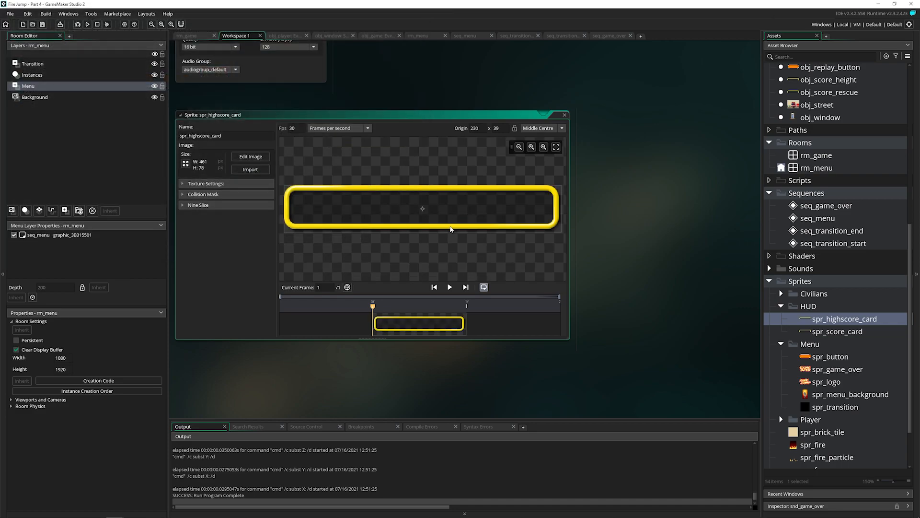
pyautogui.click(3, 137)
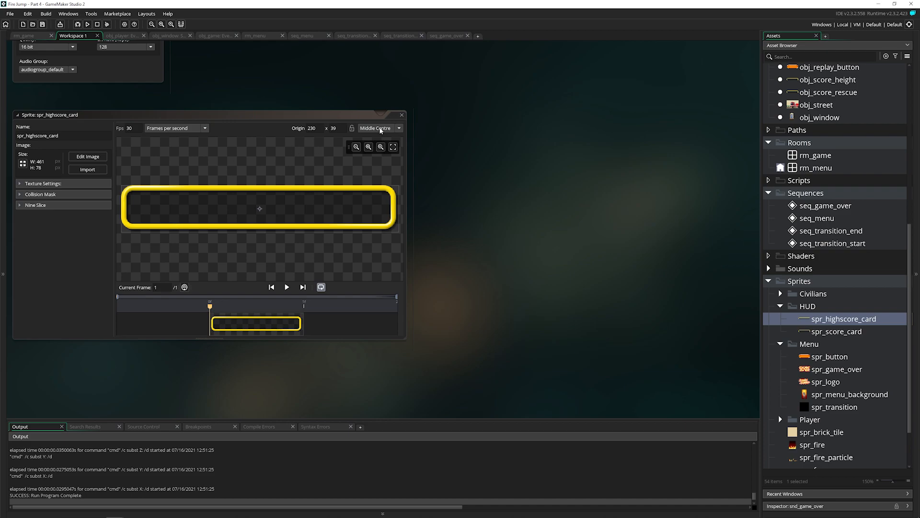
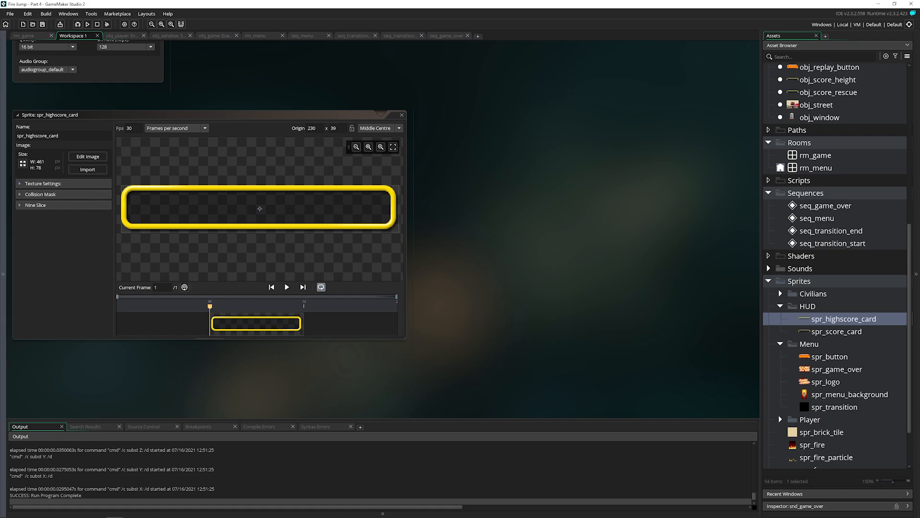
# Create a script named scr_init in the Scripts group and enlarge its editor window.
pyautogui.rightClick(799, 182)
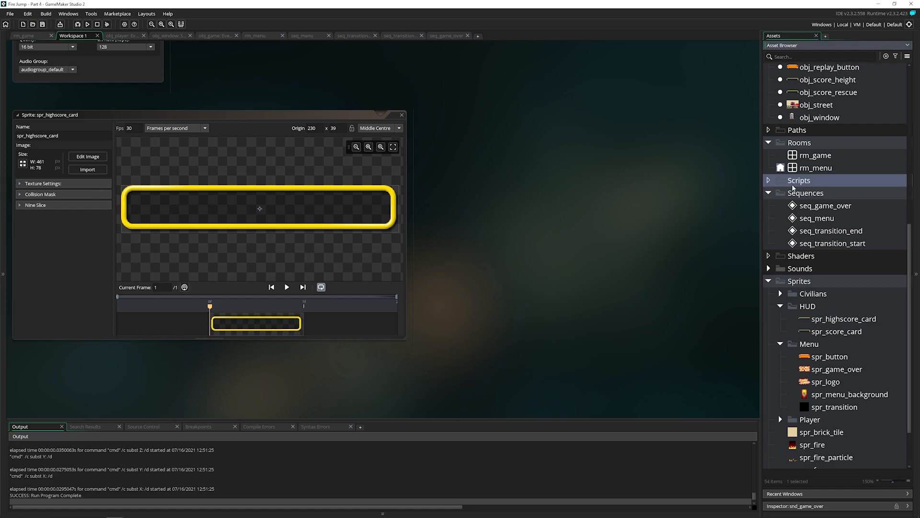
pyautogui.moveTo(801, 188)
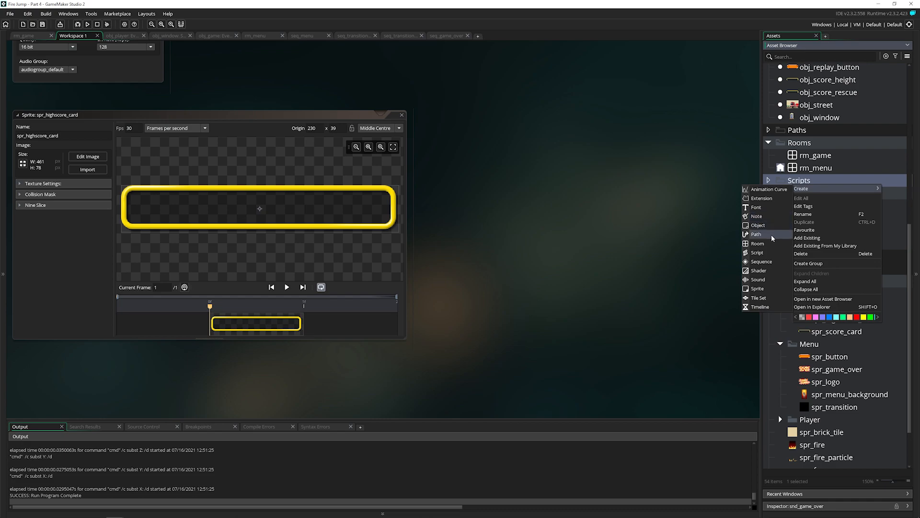
pyautogui.click(771, 252)
pyautogui.write('scr_')
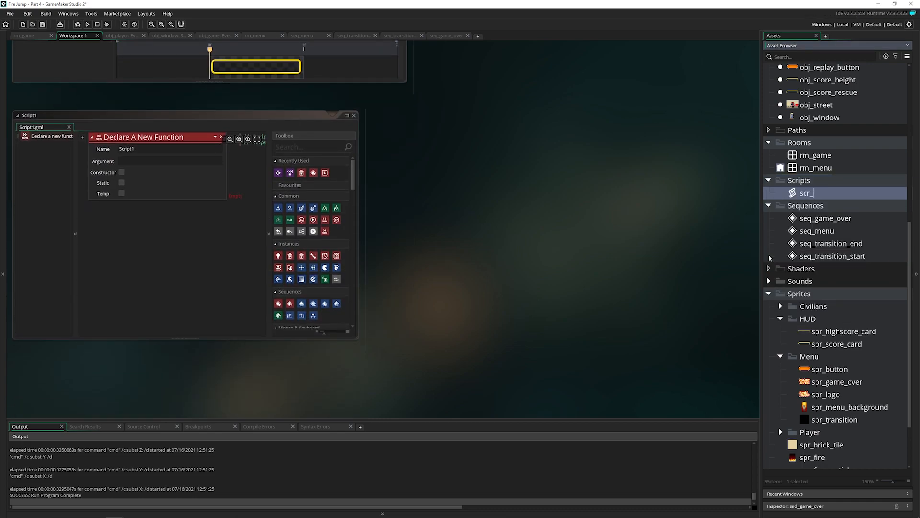
pyautogui.write('init')
pyautogui.press('Return')
pyautogui.moveTo(180, 236); pyautogui.dragTo(184, 241)
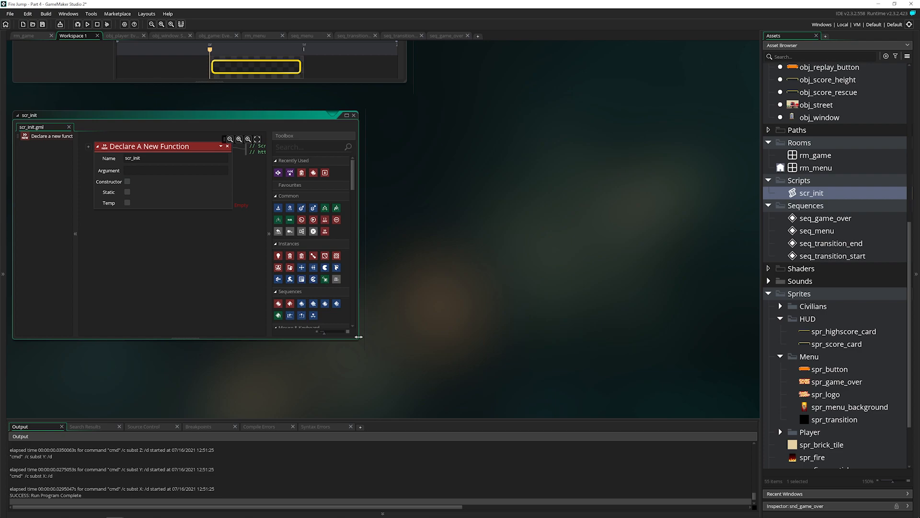
pyautogui.moveTo(358, 337); pyautogui.dragTo(568, 397)
pyautogui.moveTo(314, 275); pyautogui.dragTo(311, 281, button='middle')
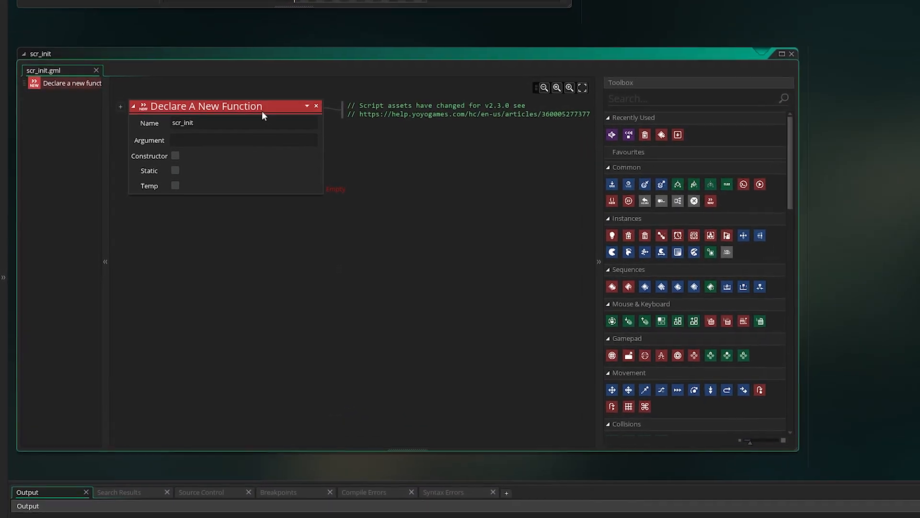
# Replace the Declare A New Function action in scr_init with a Set Global Variable action.
pyautogui.click(323, 103)
pyautogui.click(659, 96)
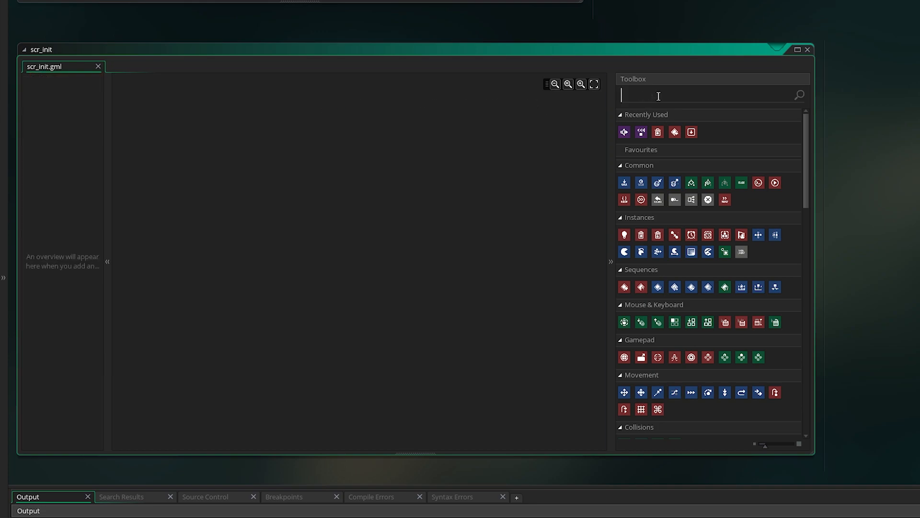
pyautogui.write('set global')
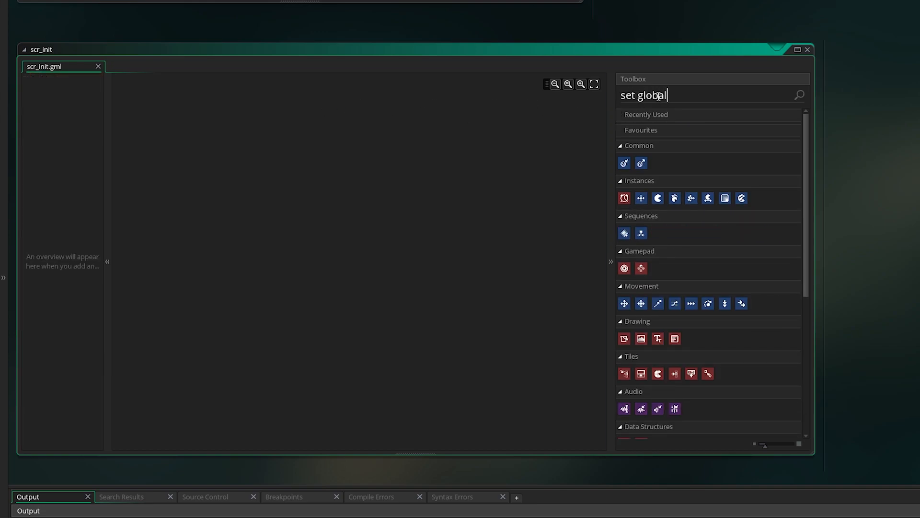
pyautogui.moveTo(626, 162); pyautogui.dragTo(295, 166)
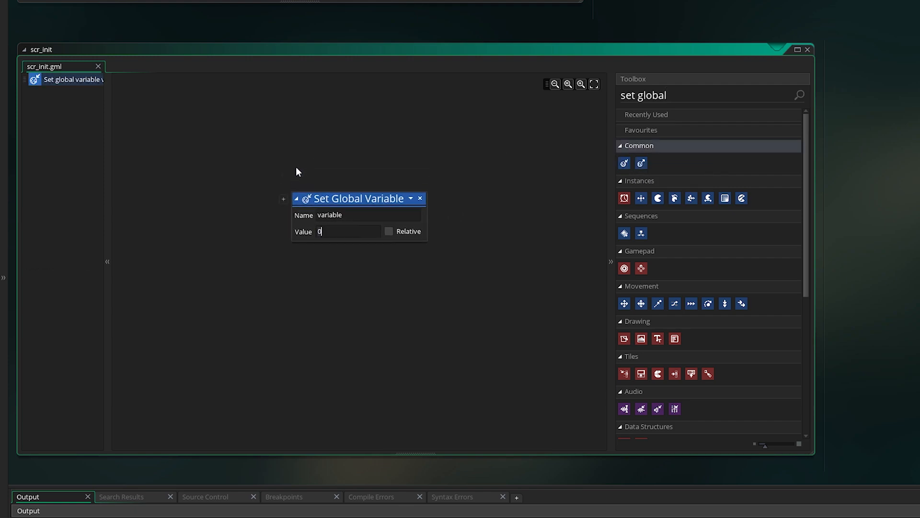
# Define two global variables in the action, highscore_rescue and highscore_height, both with value 0.
pyautogui.click(286, 206)
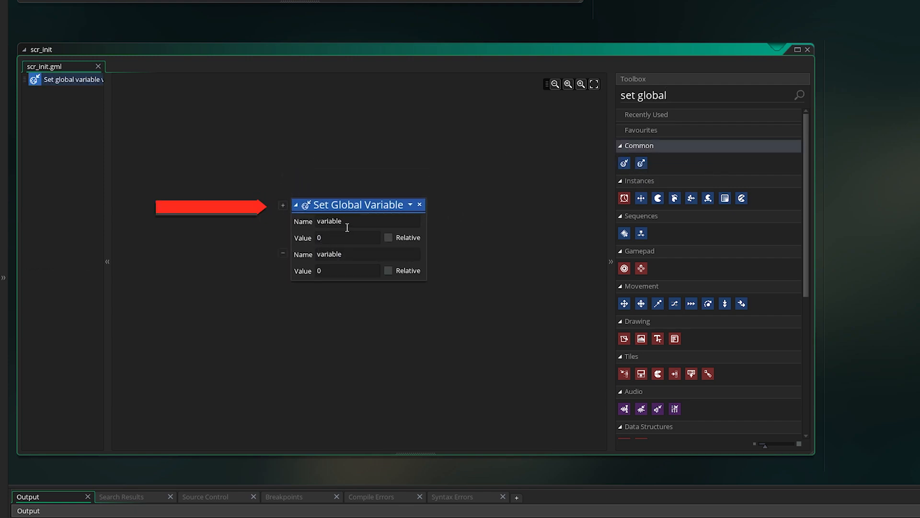
pyautogui.write('highscore_res')
pyautogui.press('BackSpace')
pyautogui.press('BackSpace')
pyautogui.write('rescue')
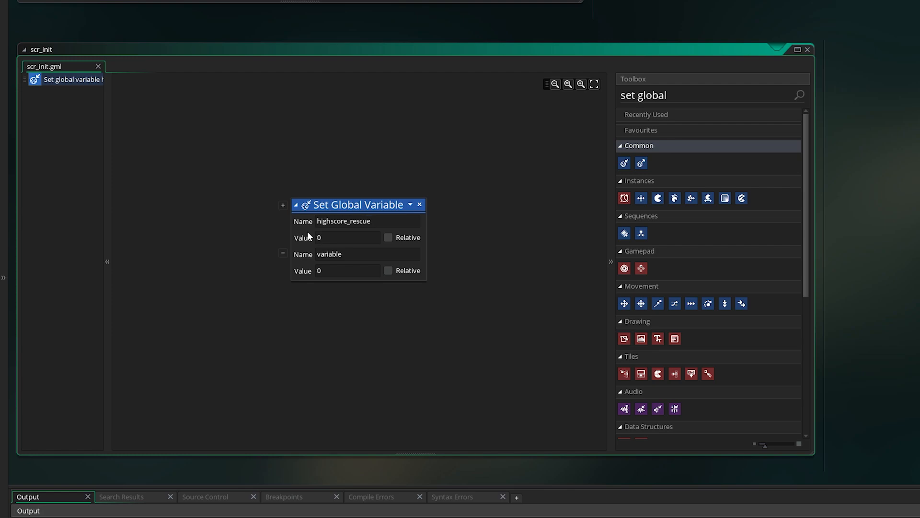
pyautogui.click(353, 252)
pyautogui.write('highscore_height')
pyautogui.click(348, 239)
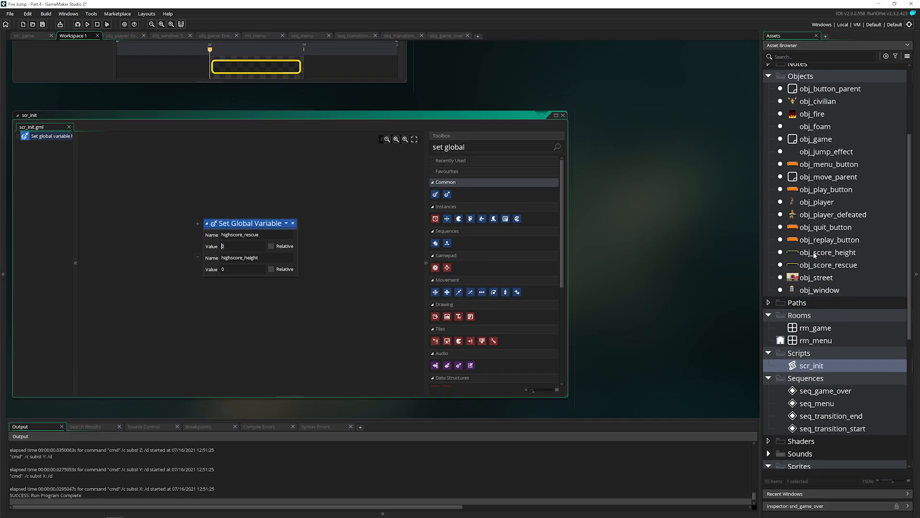
# Duplicate obj_score_rescue and name the copy obj_highscore_rescue.
pyautogui.click(814, 264)
pyautogui.rightClick(815, 263)
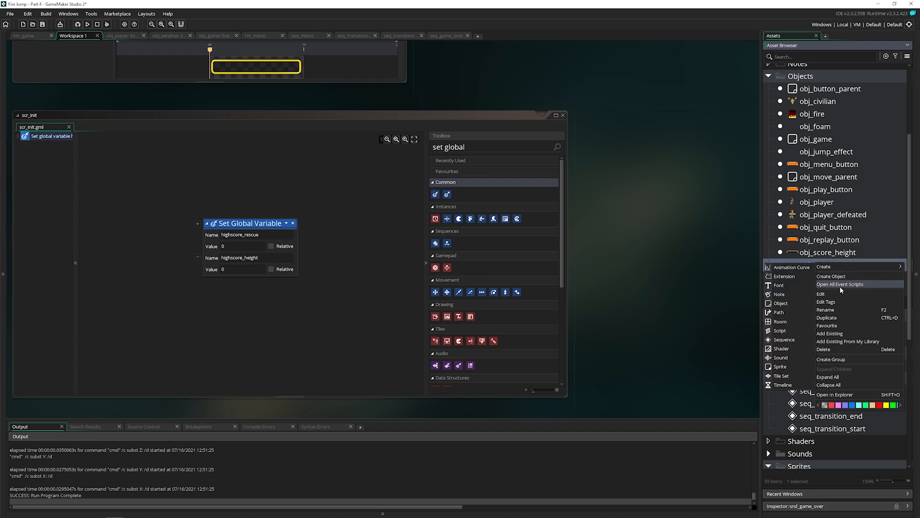
pyautogui.click(838, 317)
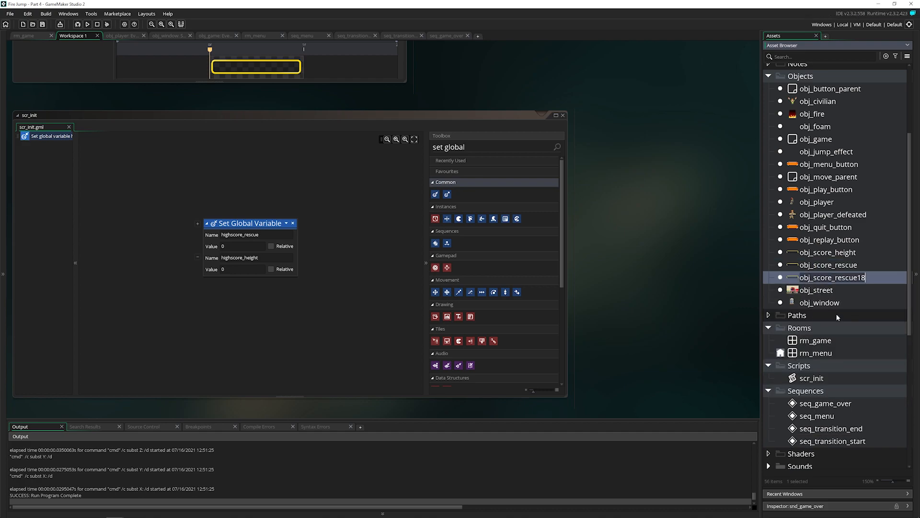
pyautogui.write('obj_hi')
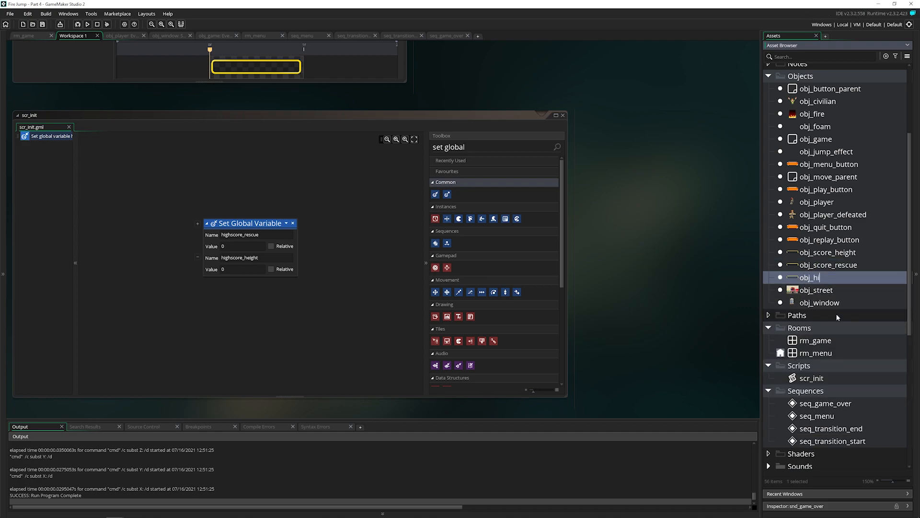
pyautogui.write('ghscore_rescue')
pyautogui.press('Return')
# Open obj_highscore_rescue and assign it the spr_highscore_card sprite from the HUD group.
pyautogui.doubleClick(812, 152)
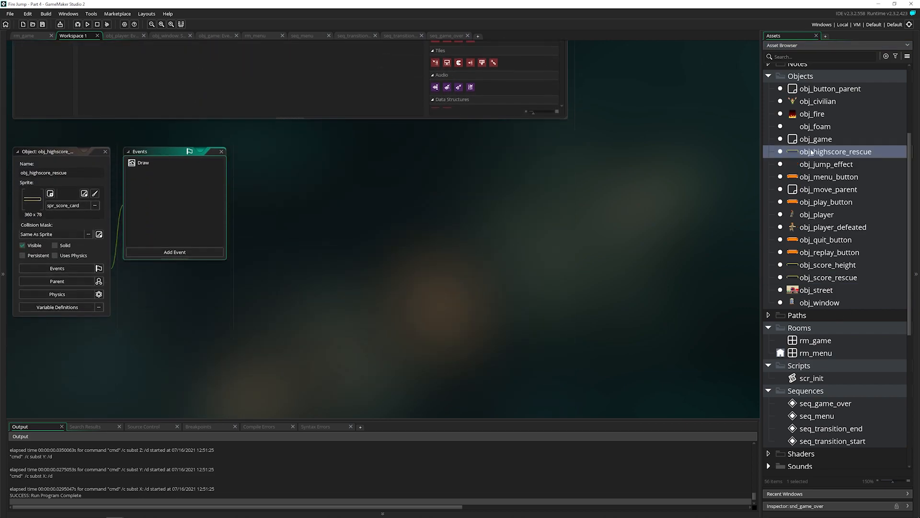
pyautogui.click(77, 199)
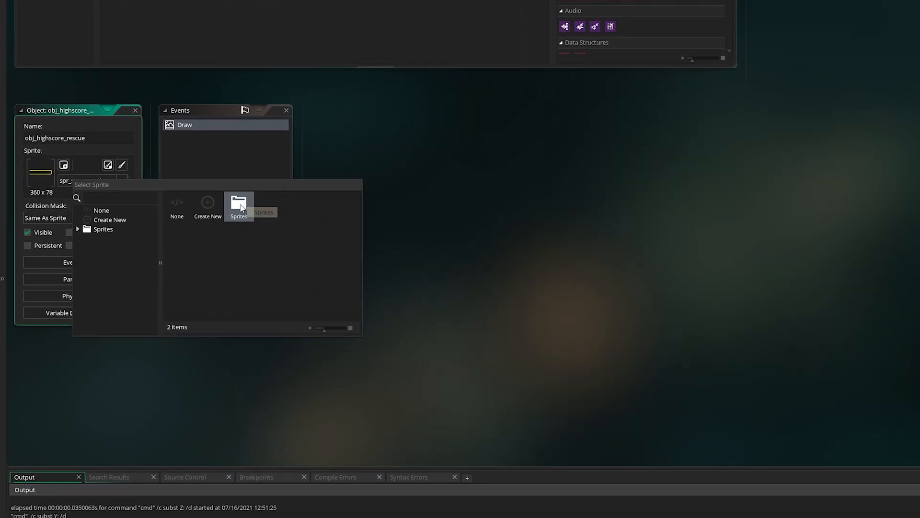
pyautogui.doubleClick(240, 205)
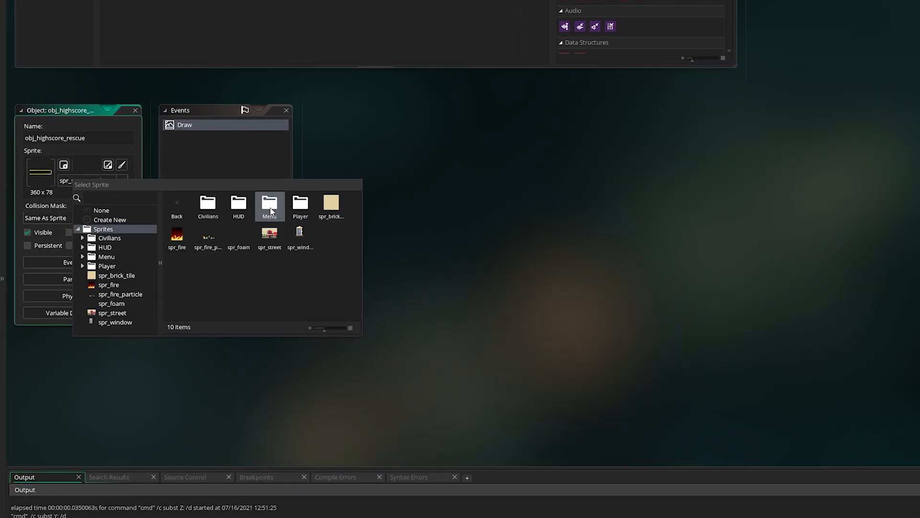
pyautogui.doubleClick(248, 206)
pyautogui.doubleClick(208, 202)
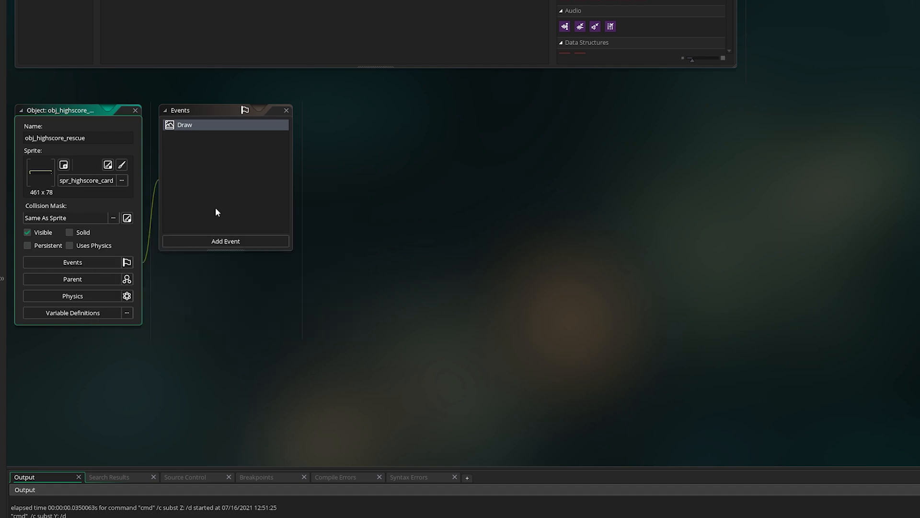
# In the Draw event's Draw Value action, set the caption to "Best Rescue " and the value to global.highscore_rescue.
pyautogui.doubleClick(217, 124)
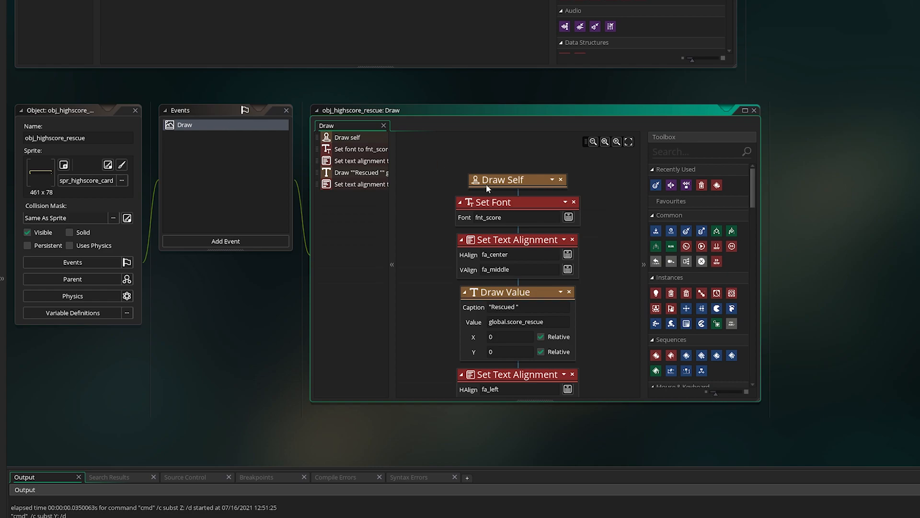
pyautogui.scroll(-1, 425, 229)
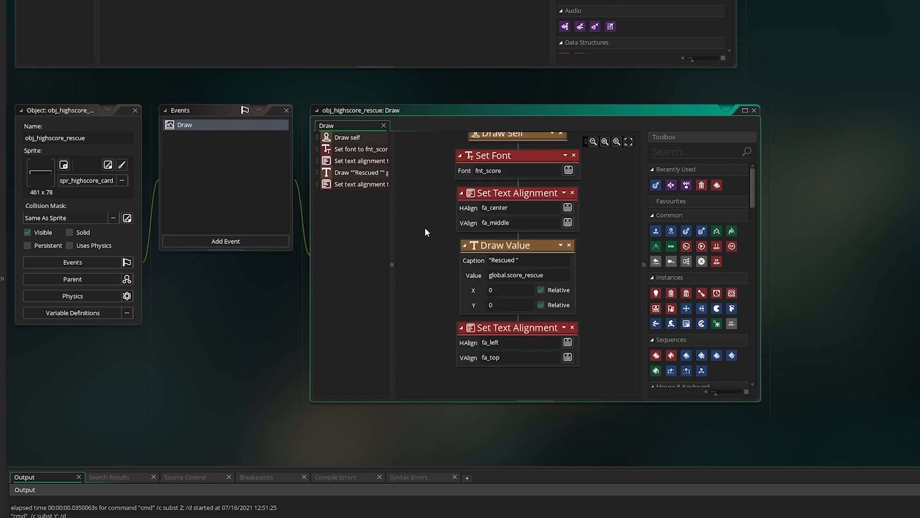
pyautogui.click(500, 262)
pyautogui.write('Best Rescue')
pyautogui.press('Tab')
pyautogui.doubleClick(515, 276)
pyautogui.press('BackSpace')
pyautogui.write('high')
pyautogui.press('Down')
pyautogui.press('Return')
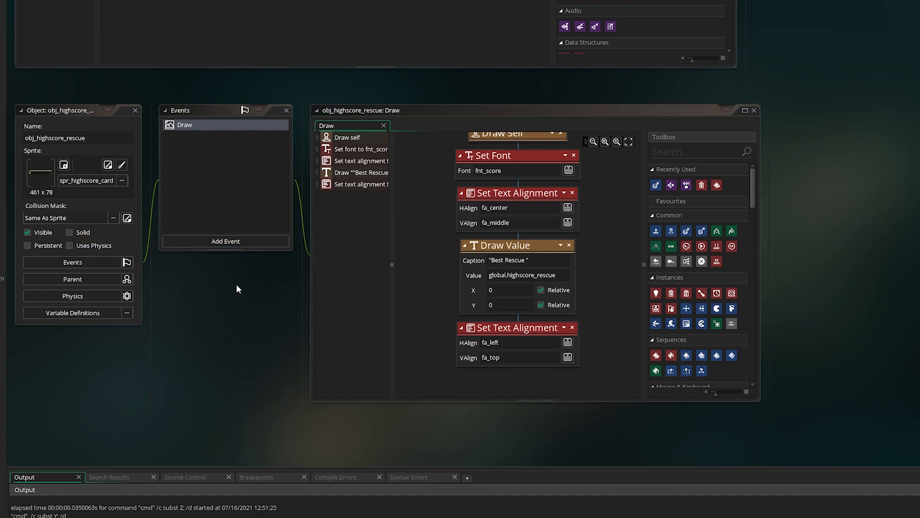
# Add a Create event to obj_highscore_rescue with a Set Alarm Countdown action setting alarm 0 to 100.
pyautogui.click(227, 241)
pyautogui.click(246, 242)
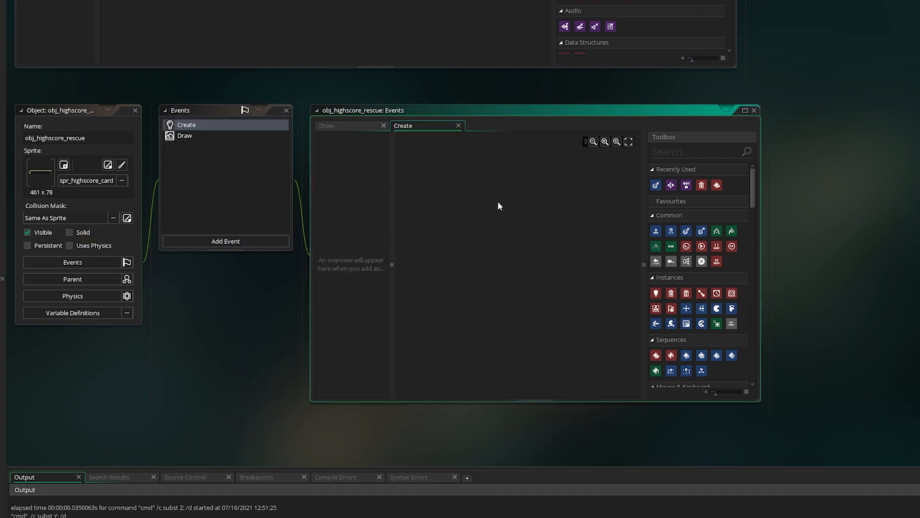
pyautogui.click(691, 151)
pyautogui.write('alarm')
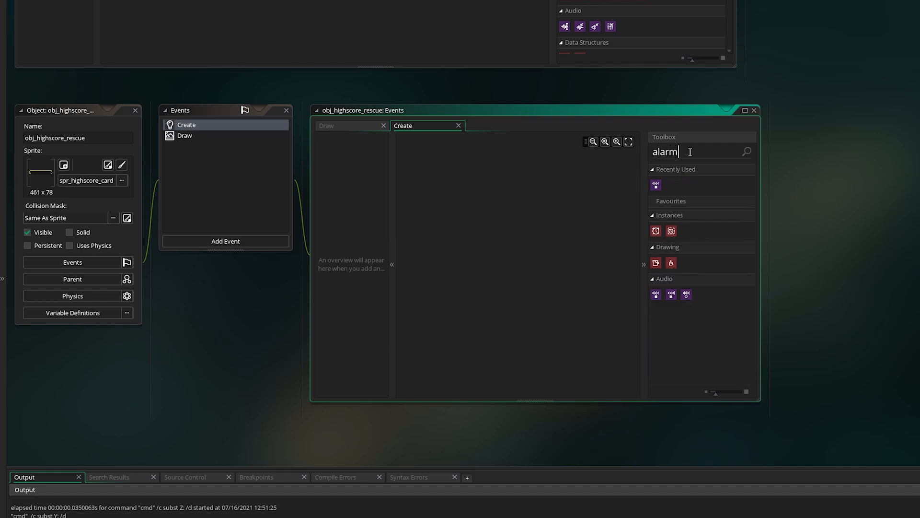
pyautogui.moveTo(657, 231); pyautogui.dragTo(518, 228)
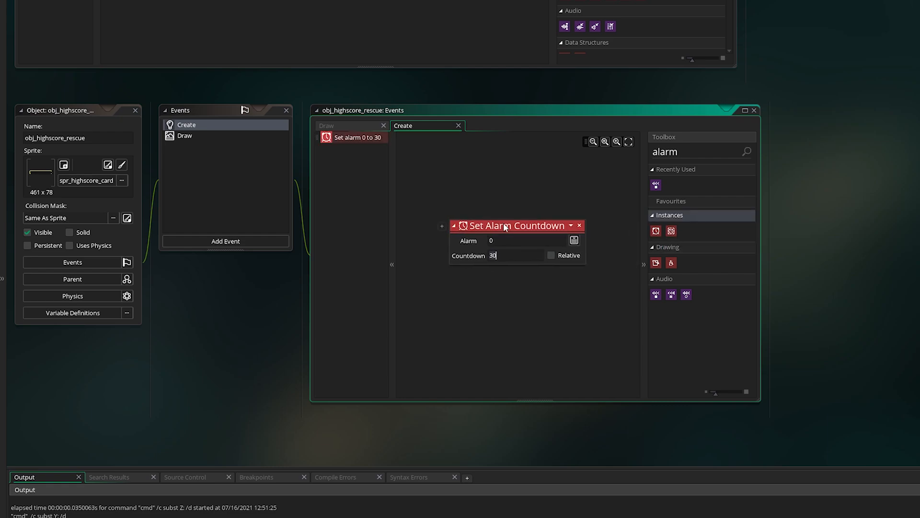
pyautogui.press('BackSpace')
pyautogui.press('BackSpace')
pyautogui.write('100')
# Add an Alarm 0 event with an If Variable action that checks global.score_rescue.
pyautogui.click(225, 242)
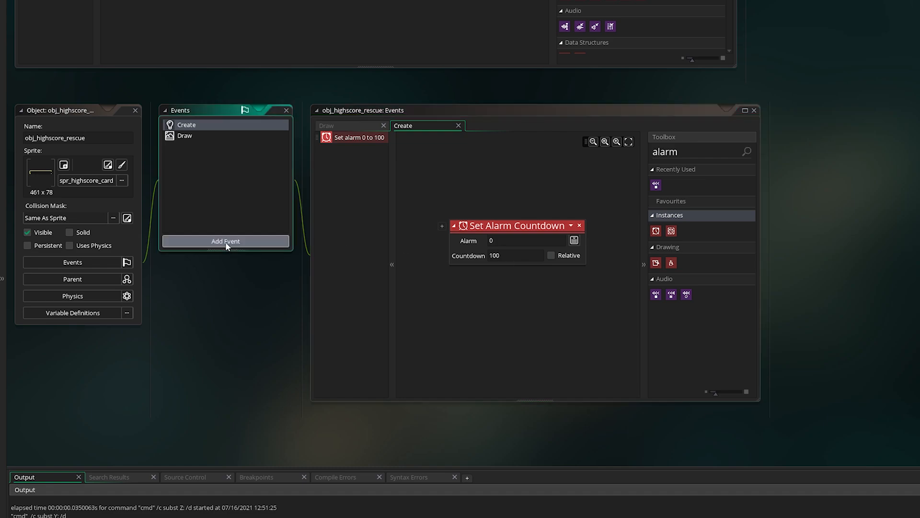
pyautogui.click(298, 295)
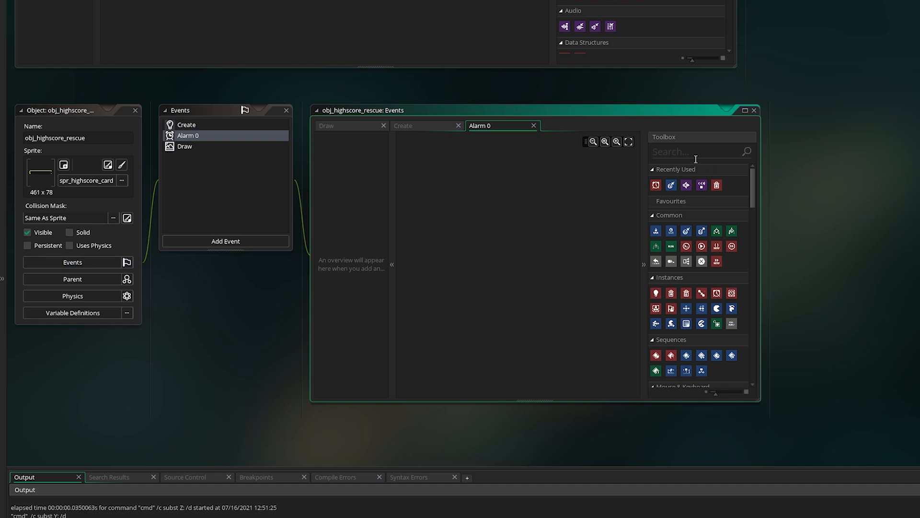
pyautogui.moveTo(669, 224); pyautogui.dragTo(507, 211)
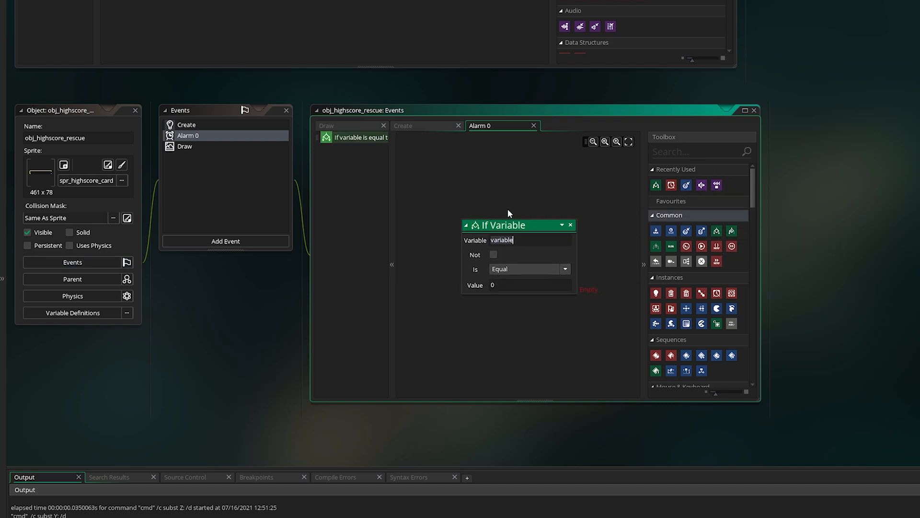
pyautogui.write('global.')
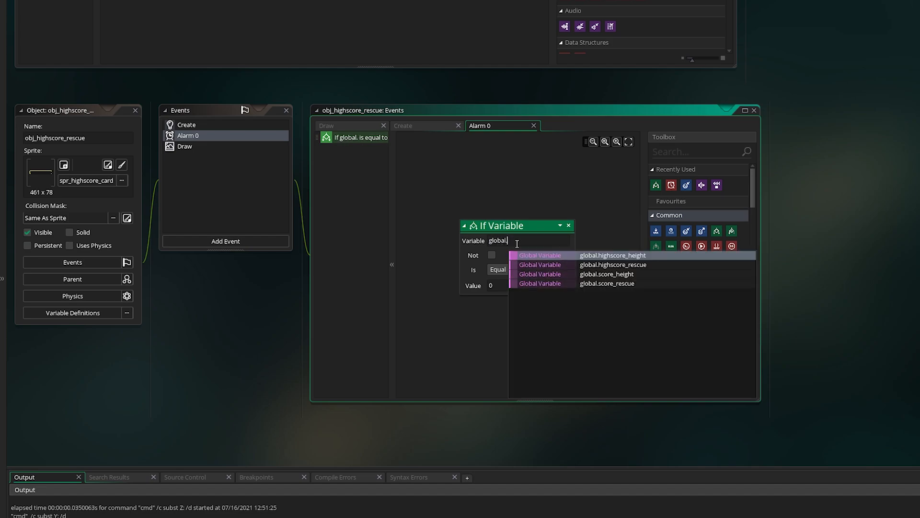
pyautogui.write('score_rescue')
pyautogui.click(524, 244)
pyautogui.moveTo(550, 241); pyautogui.dragTo(465, 243)
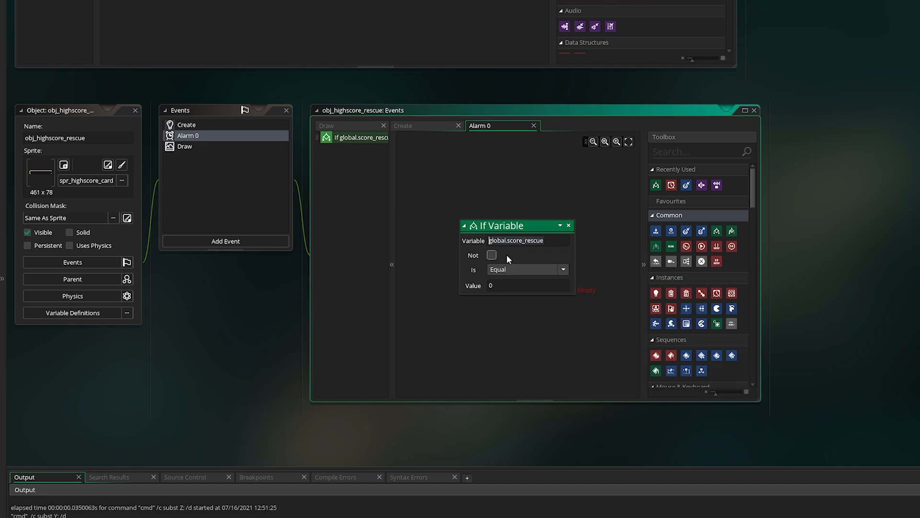
# Set the If Variable comparison to Greater with the value global.highscore_rescue.
pyautogui.click(513, 269)
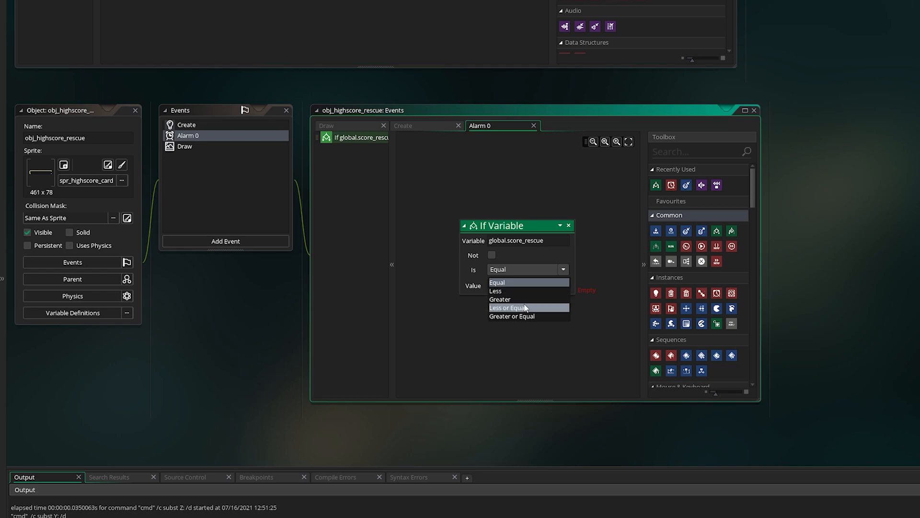
pyautogui.click(500, 300)
pyautogui.write('global.high')
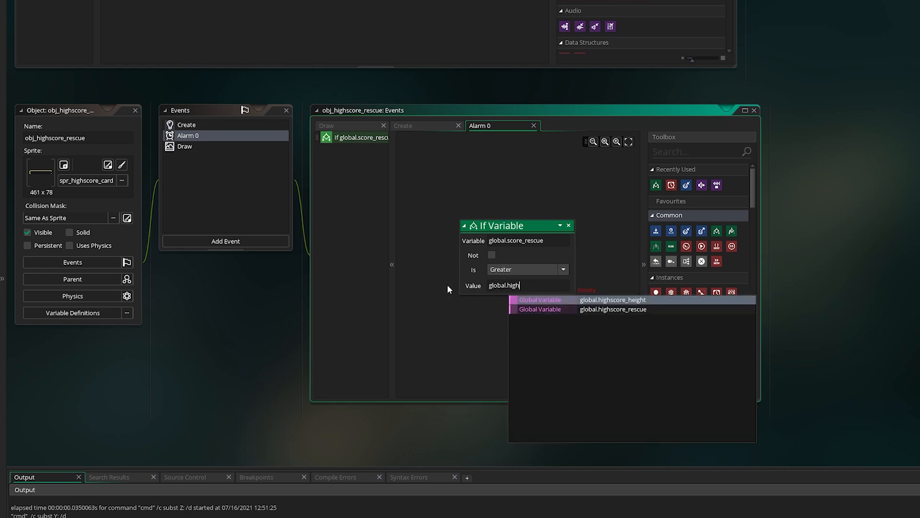
pyautogui.press('Down')
pyautogui.press('Return')
pyautogui.moveTo(553, 241); pyautogui.dragTo(458, 242)
pyautogui.moveTo(558, 286); pyautogui.dragTo(466, 289)
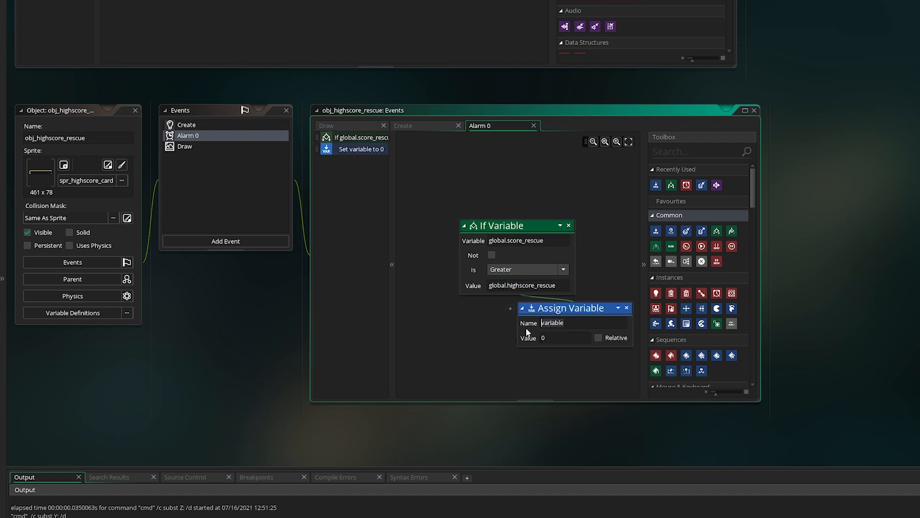
# Inside the If Variable condition, add an Assign Variable action setting global.highscore_rescue to global.score_rescue.
pyautogui.write('global.highscore_rescue')
pyautogui.press('BackSpace')
pyautogui.press('BackSpace')
pyautogui.press('BackSpace')
pyautogui.press('BackSpace')
pyautogui.press('BackSpace')
pyautogui.press('BackSpace')
pyautogui.write('rescue')
pyautogui.press('Tab')
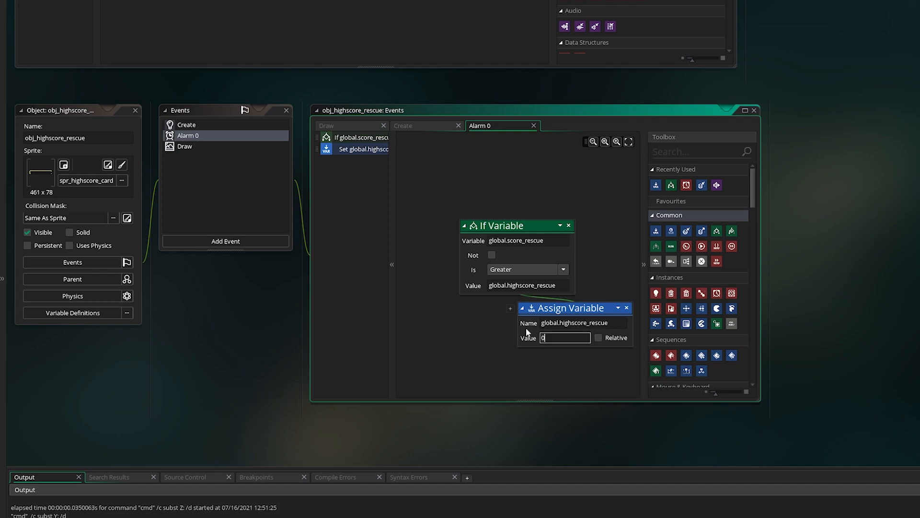
pyautogui.write('global.score_re')
pyautogui.write('scue')
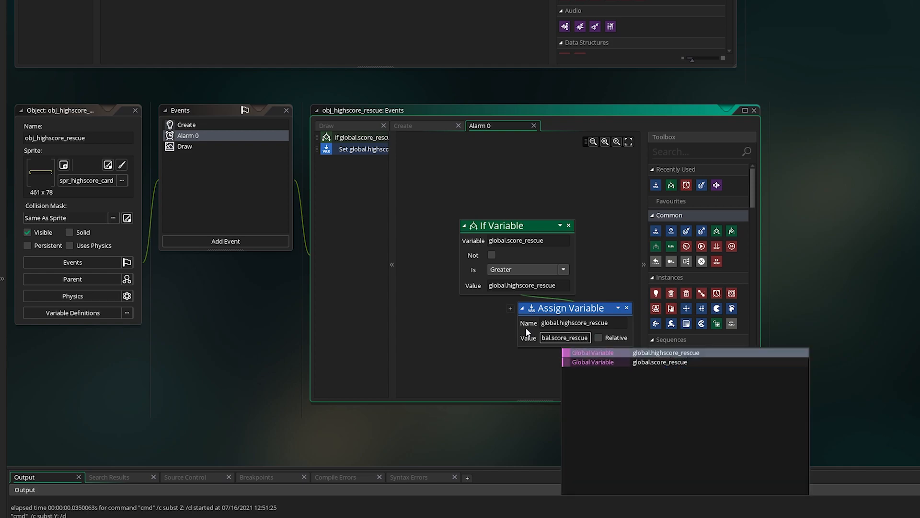
# Enlarge the events editor window and widen the Assign Variable action box.
pyautogui.click(883, 316)
pyautogui.moveTo(758, 400); pyautogui.dragTo(850, 428)
pyautogui.moveTo(636, 349); pyautogui.dragTo(695, 359)
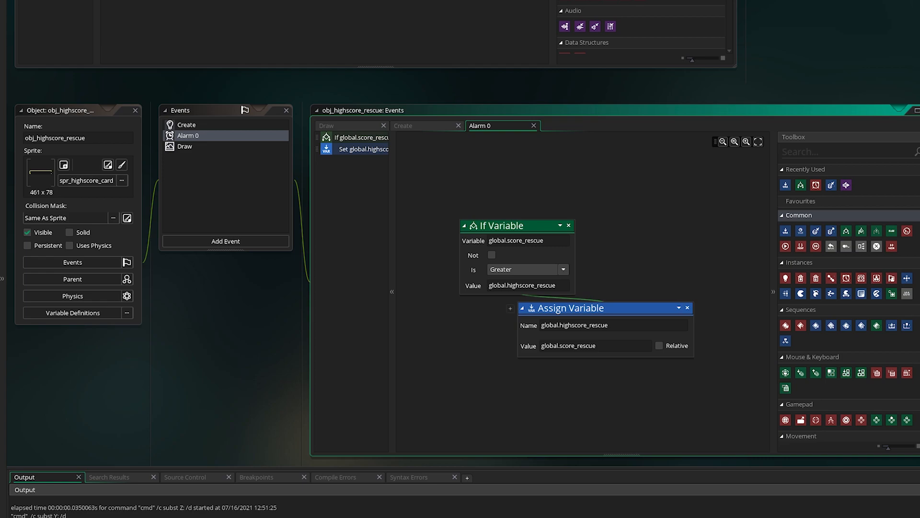
# Add a Burst Particles action below Assign Variable with system obj_game.particle_system and type obj_game.fire.
pyautogui.click(829, 150)
pyautogui.write('burst')
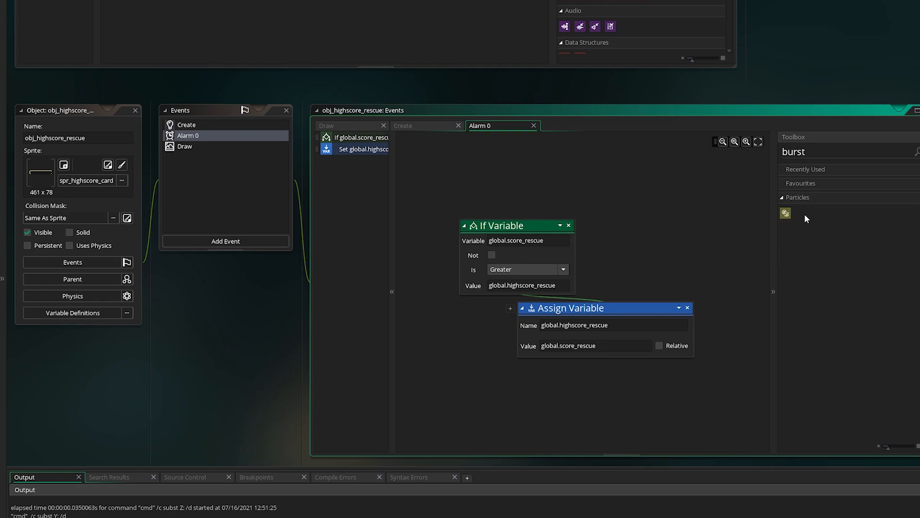
pyautogui.moveTo(785, 213); pyautogui.dragTo(637, 364)
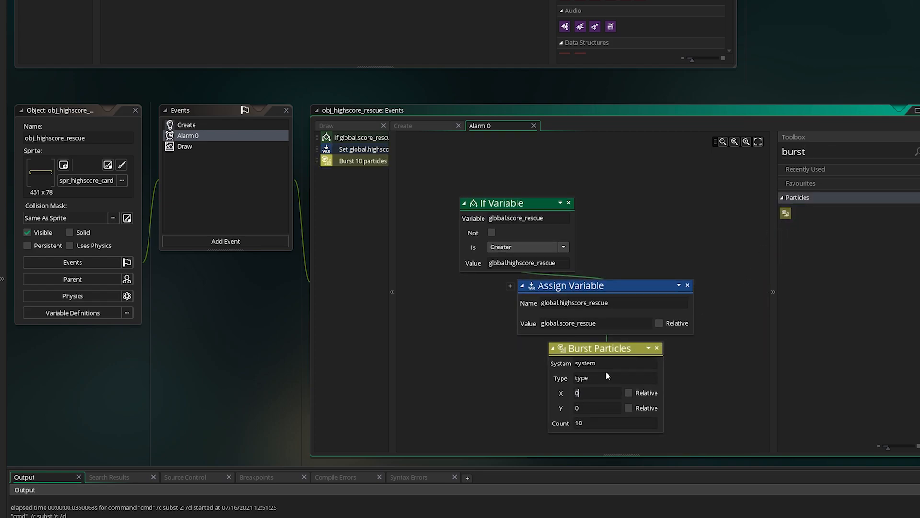
pyautogui.moveTo(604, 361); pyautogui.dragTo(523, 358)
pyautogui.write('obj_game.particle_system')
pyautogui.press('Tab')
pyautogui.write('obj_game.fire')
# Make the particle burst's X and Y relative and set its count to 8.
pyautogui.click(608, 394)
pyautogui.click(628, 393)
pyautogui.click(628, 408)
pyautogui.click(576, 423)
pyautogui.press('Delete')
pyautogui.press('Delete')
pyautogui.write('8')
pyautogui.scroll(-1, 719, 364)
# Add a Play Audio action for snd_highscore below the Burst Particles action.
pyautogui.doubleClick(818, 146)
pyautogui.write('play')
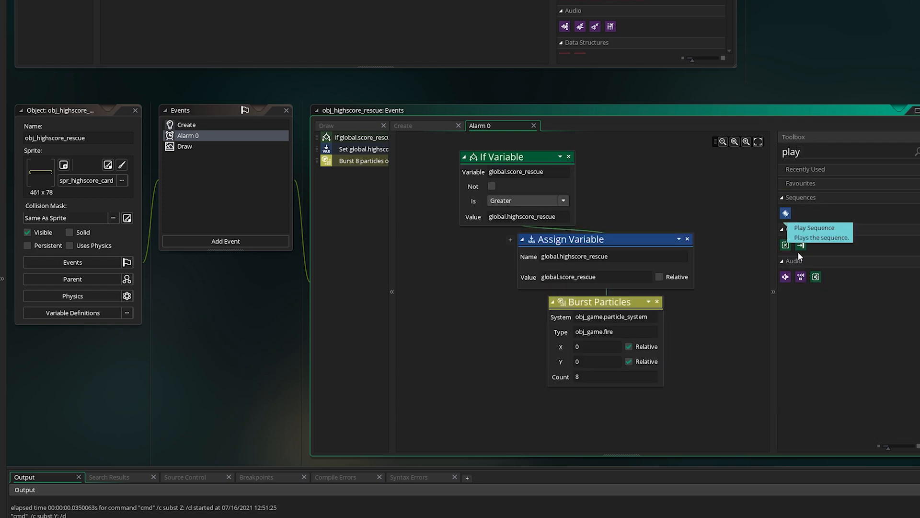
pyautogui.moveTo(786, 277); pyautogui.dragTo(541, 401)
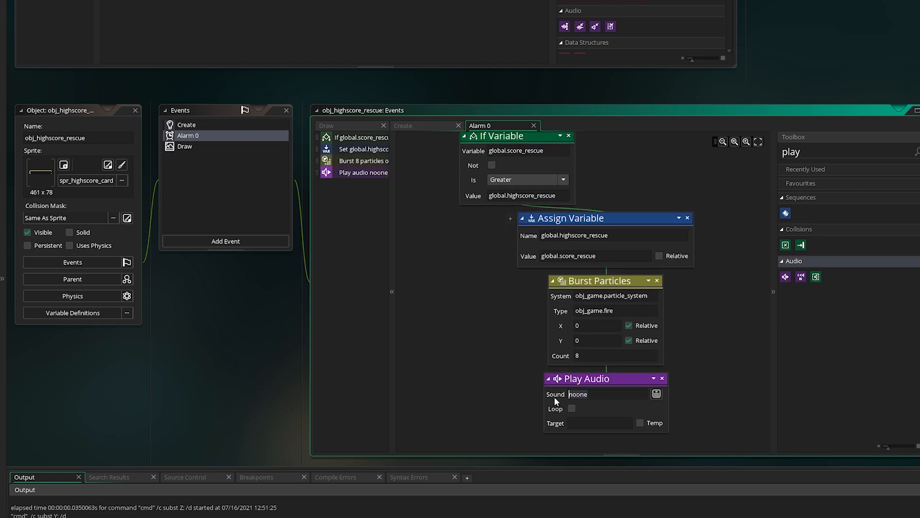
pyautogui.write('snd_highscore')
pyautogui.press('Return')
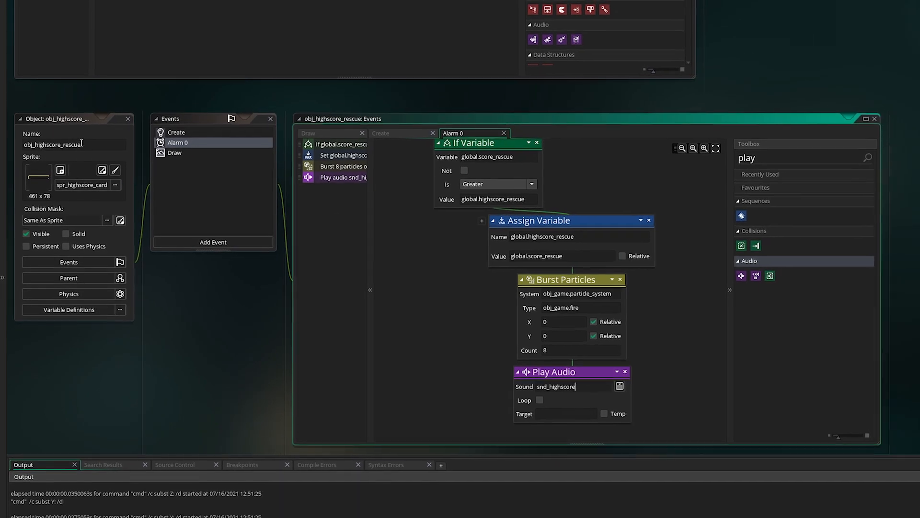
# Duplicate obj_highscore_rescue and name the copy obj_highscore_height.
pyautogui.rightClick(891, 142)
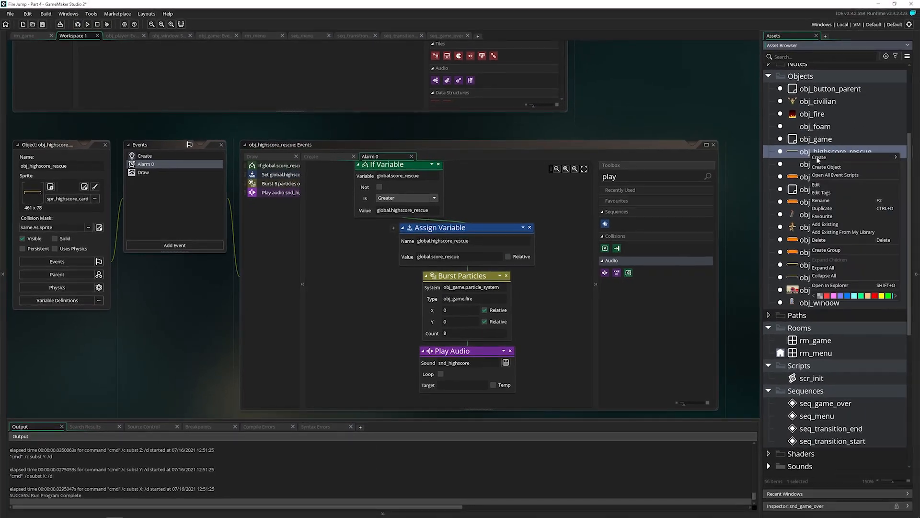
pyautogui.click(838, 208)
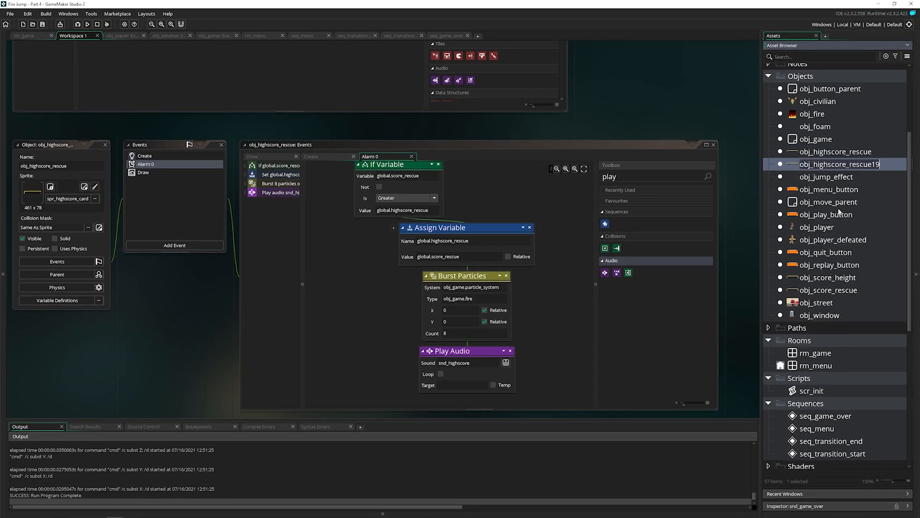
pyautogui.write('obj_hig')
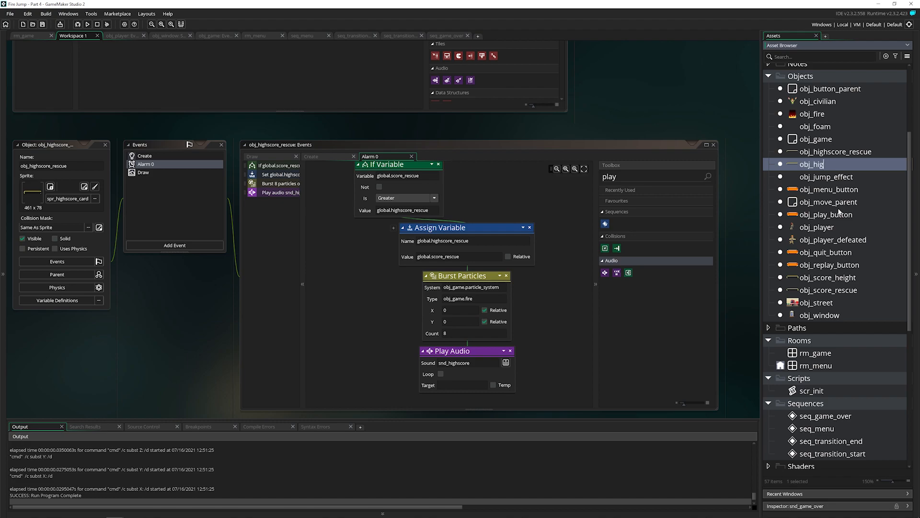
pyautogui.write('hscore_height')
pyautogui.press('Return')
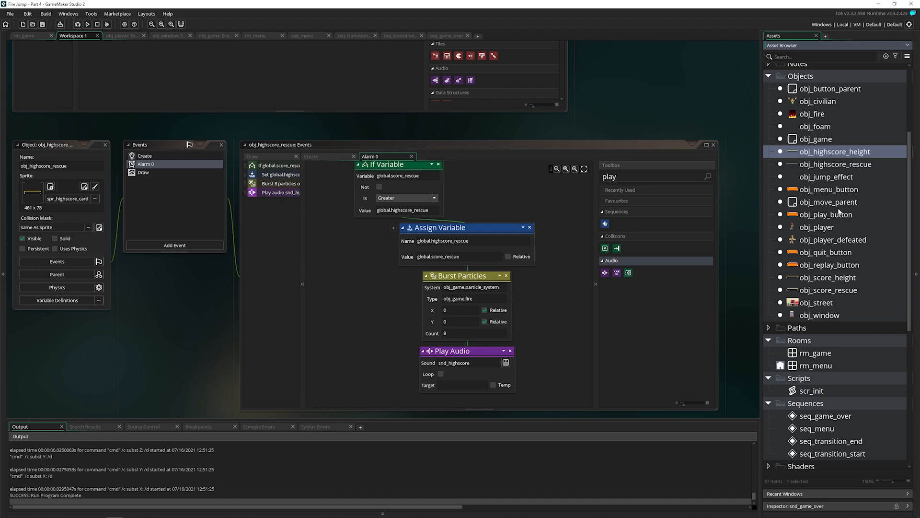
# In obj_highscore_height's Draw event, change the Draw Value caption to "Best Height ".
pyautogui.doubleClick(793, 153)
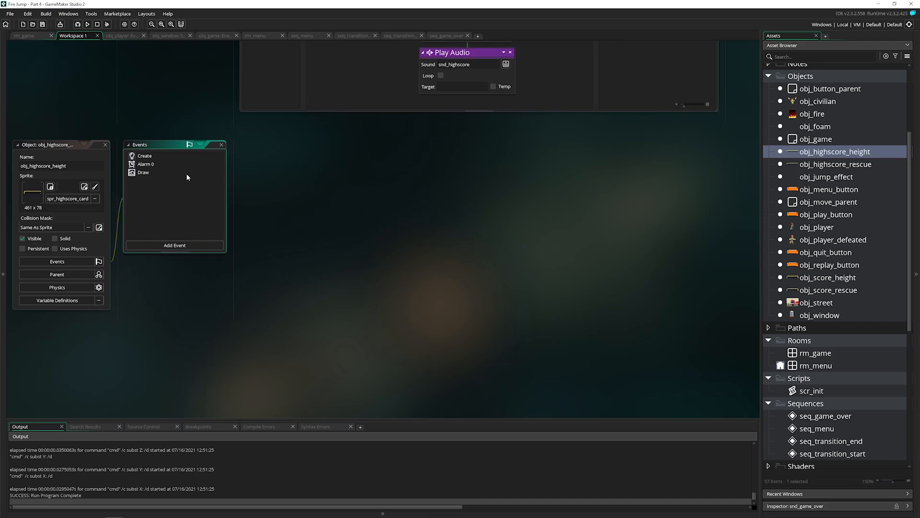
pyautogui.doubleClick(186, 174)
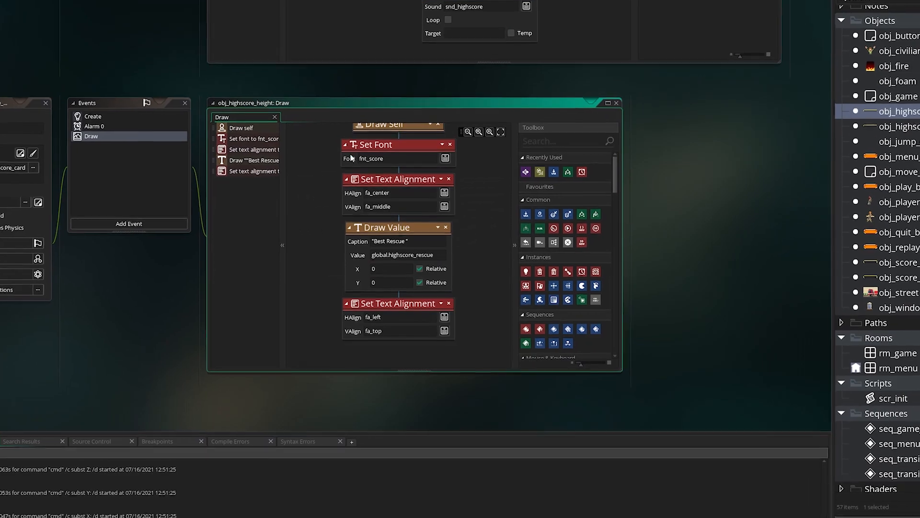
pyautogui.doubleClick(394, 241)
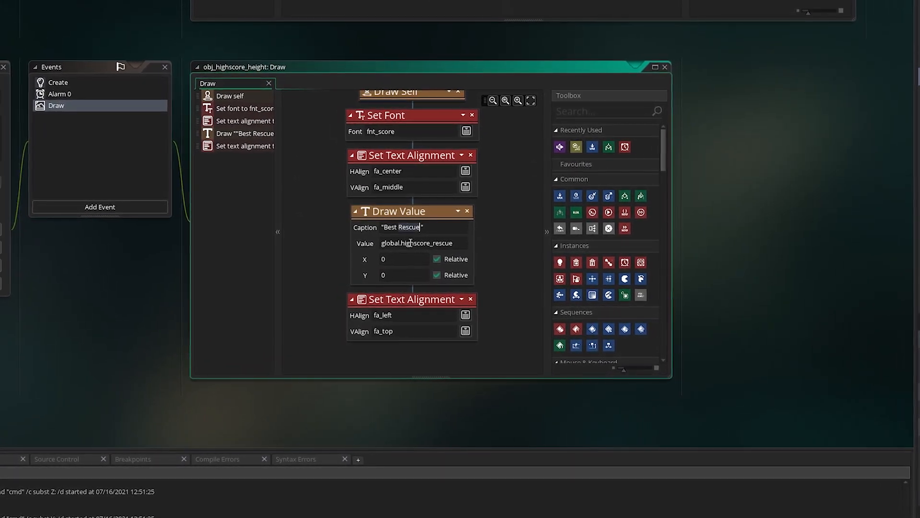
pyautogui.write('Height')
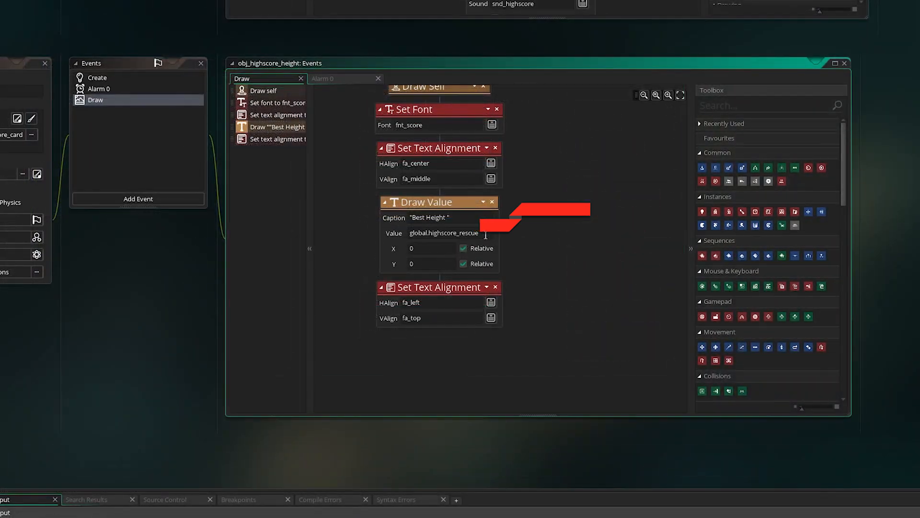
# Change the Draw Value action's value to global.highscore_height.
pyautogui.click(485, 234)
pyautogui.press('BackSpace')
pyautogui.press('BackSpace')
pyautogui.press('BackSpace')
pyautogui.press('BackSpace')
pyautogui.press('BackSpace')
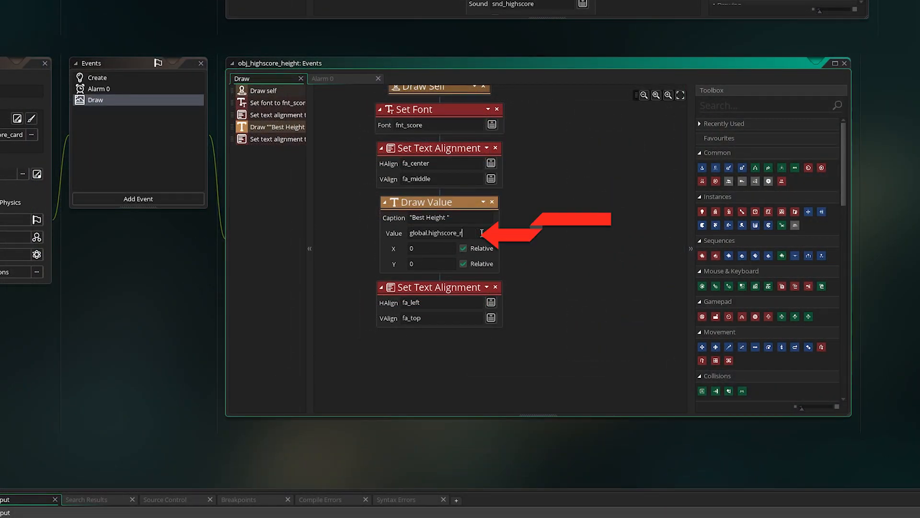
pyautogui.write('height')
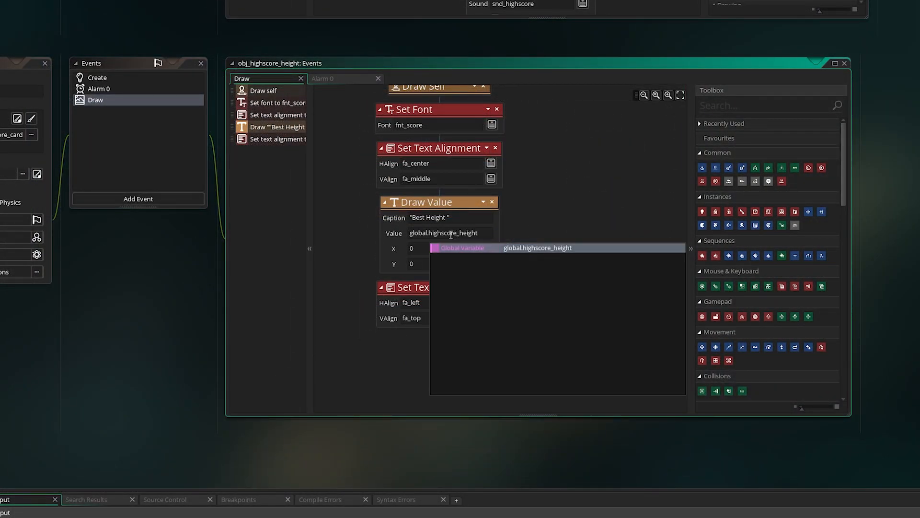
# Wrap the drawn value in a rounding function so it reads round(global.highscore_height).
pyautogui.click(411, 234)
pyautogui.write('round')
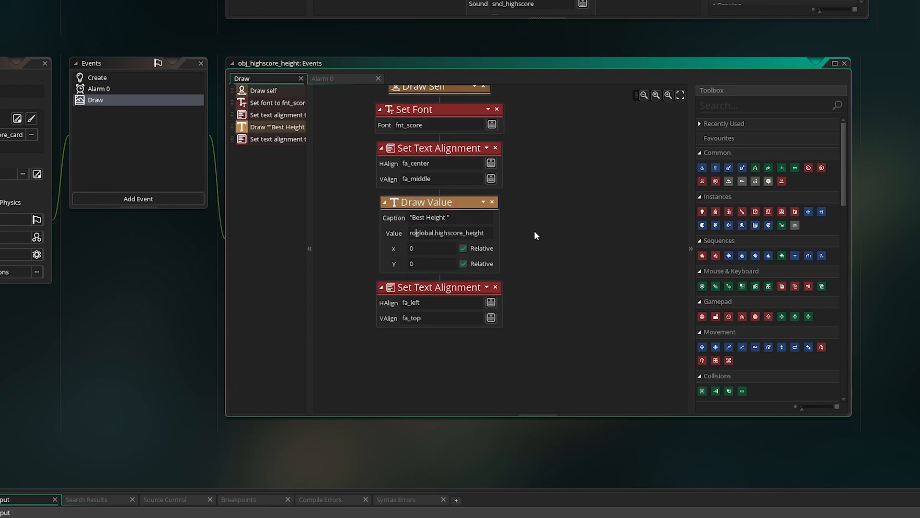
pyautogui.write('(')
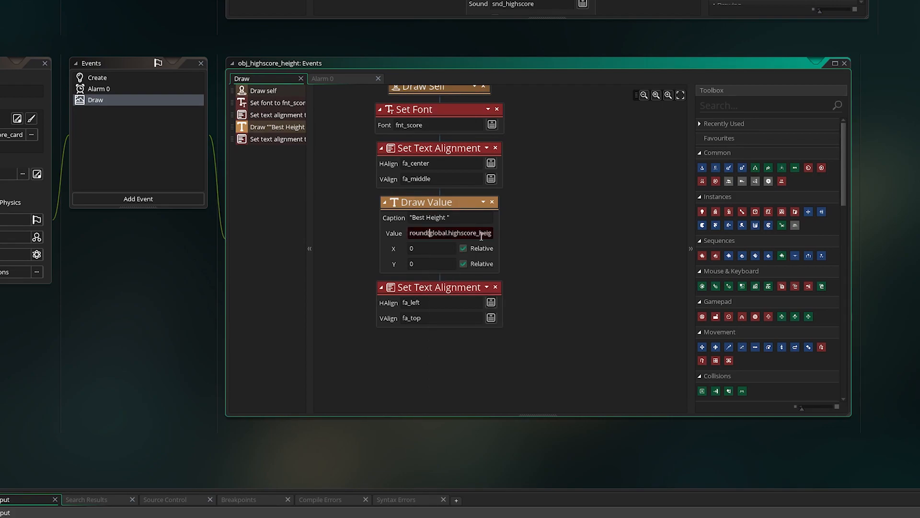
pyautogui.press('End')
pyautogui.write('))')
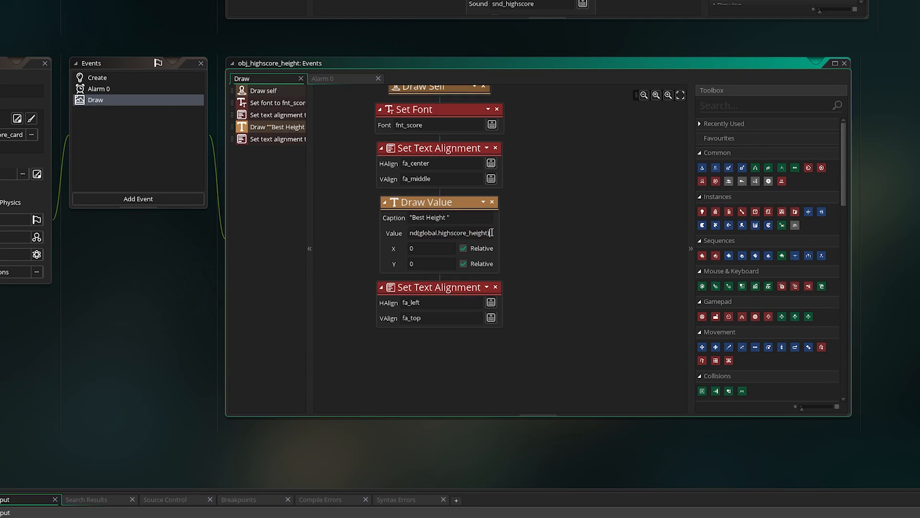
pyautogui.moveTo(492, 233); pyautogui.dragTo(372, 238)
pyautogui.click(422, 233)
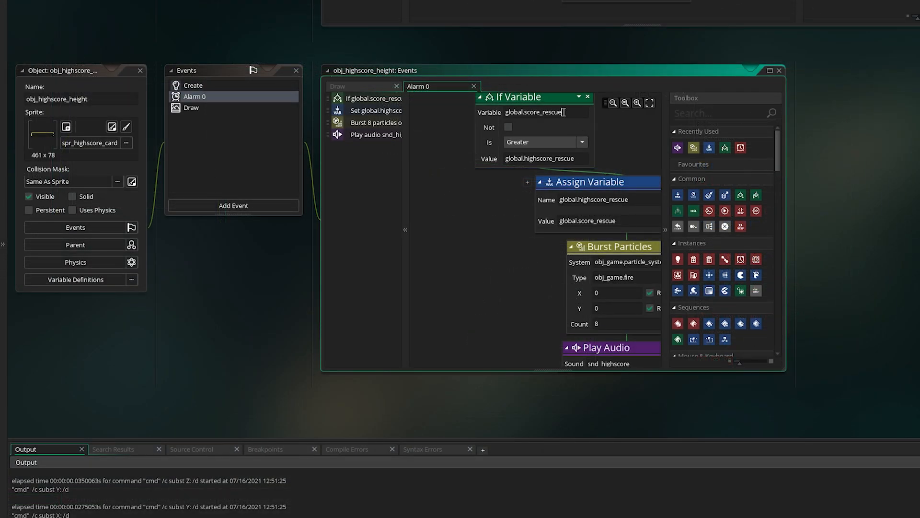
# In the Alarm 0 event, set the If Variable action's variable to global.score_height.
pyautogui.press('BackSpace')
pyautogui.press('BackSpace')
pyautogui.press('BackSpace')
pyautogui.press('BackSpace')
pyautogui.press('BackSpace')
pyautogui.press('BackSpace')
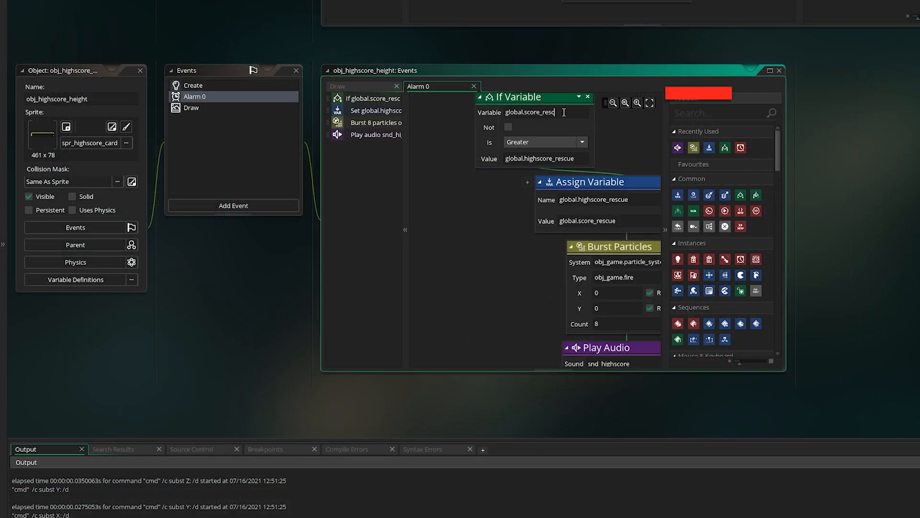
pyautogui.write('height')
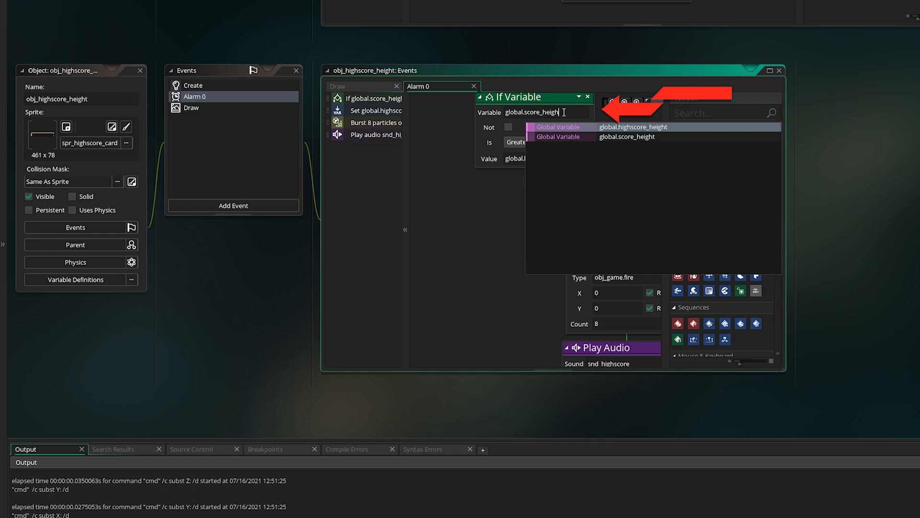
# Set the If Variable comparison value to global.highscore_height.
pyautogui.click(540, 158)
pyautogui.press('BackSpace')
pyautogui.press('BackSpace')
pyautogui.press('BackSpace')
pyautogui.press('BackSpace')
pyautogui.press('BackSpace')
pyautogui.press('BackSpace')
pyautogui.write('heigh')
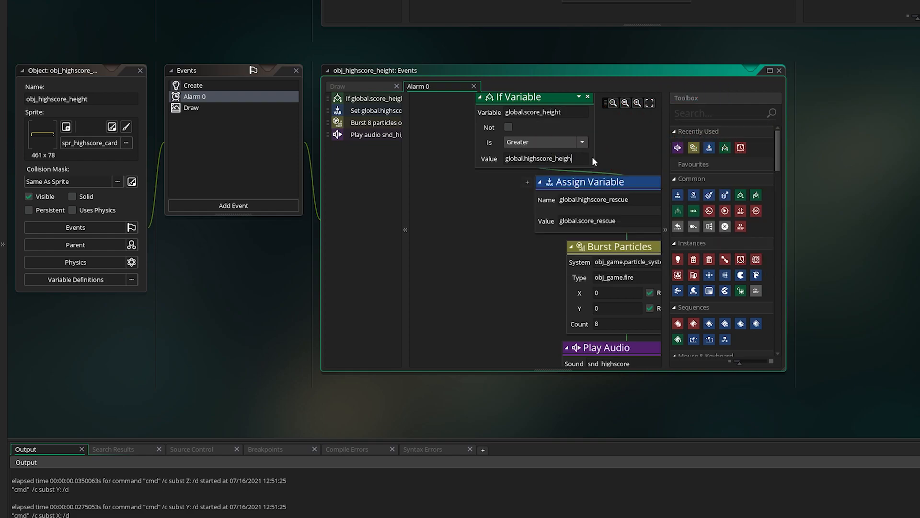
pyautogui.write('t')
# Make the Assign Variable action set global.highscore_height to global.score_height, and enlarge the events editor window.
pyautogui.click(610, 198)
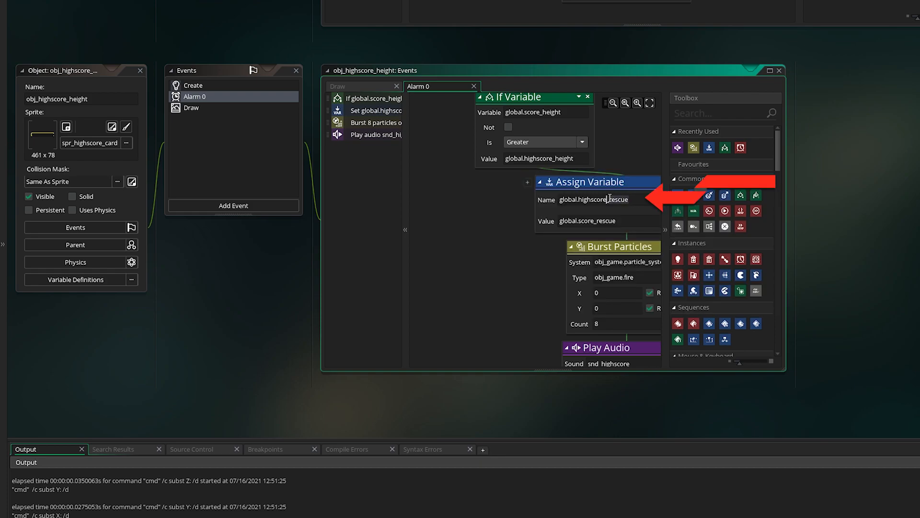
pyautogui.write('_height')
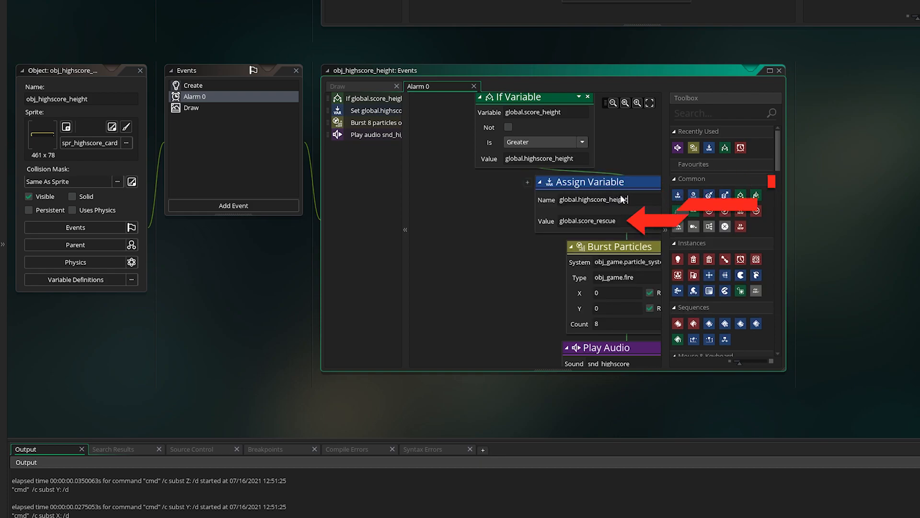
pyautogui.press('Return')
pyautogui.press('BackSpace')
pyautogui.press('BackSpace')
pyautogui.press('BackSpace')
pyautogui.press('BackSpace')
pyautogui.press('BackSpace')
pyautogui.press('BackSpace')
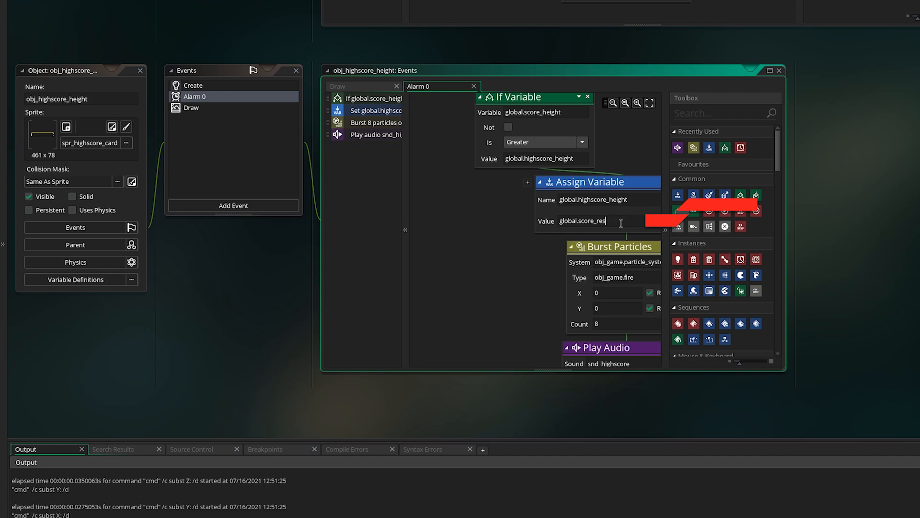
pyautogui.write('height')
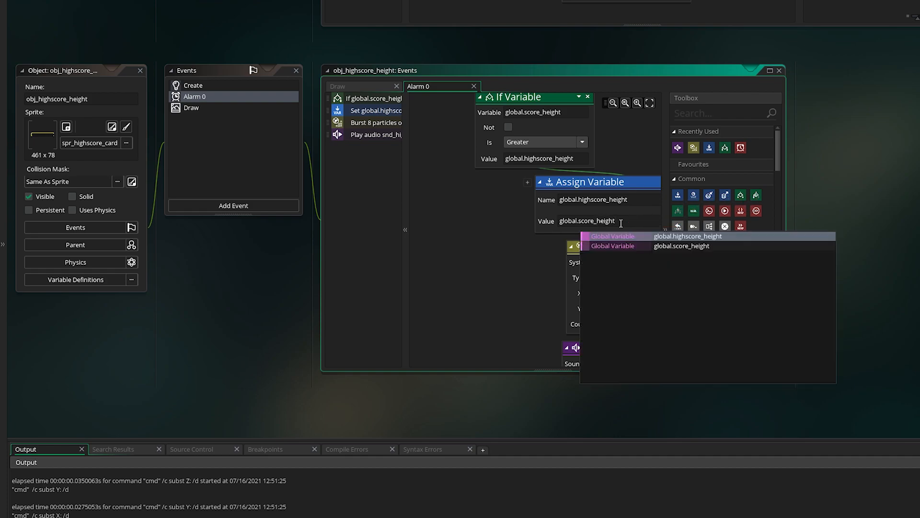
pyautogui.click(516, 240)
pyautogui.moveTo(784, 371); pyautogui.dragTo(919, 424)
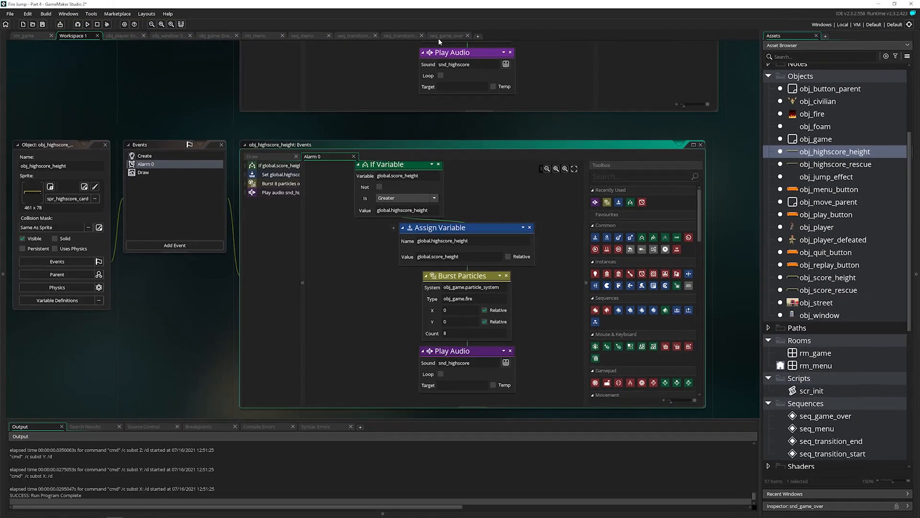
# Add obj_highscore_height and obj_highscore_rescue to seq_game_over at frame 0.
pyautogui.click(438, 37)
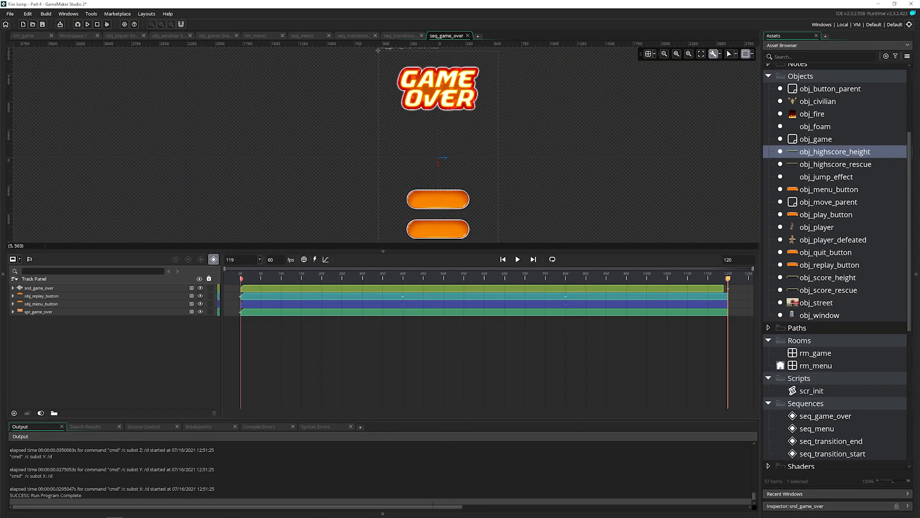
pyautogui.click(383, 514)
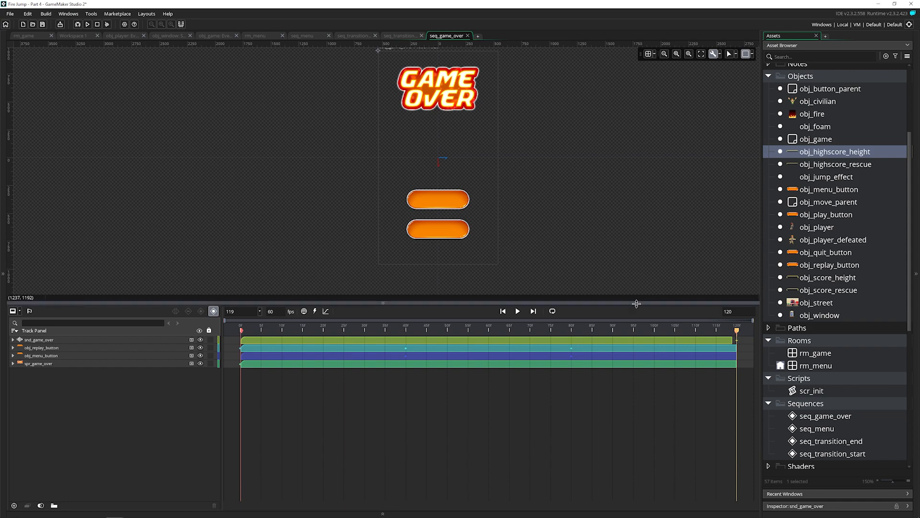
pyautogui.moveTo(676, 328); pyautogui.dragTo(229, 338)
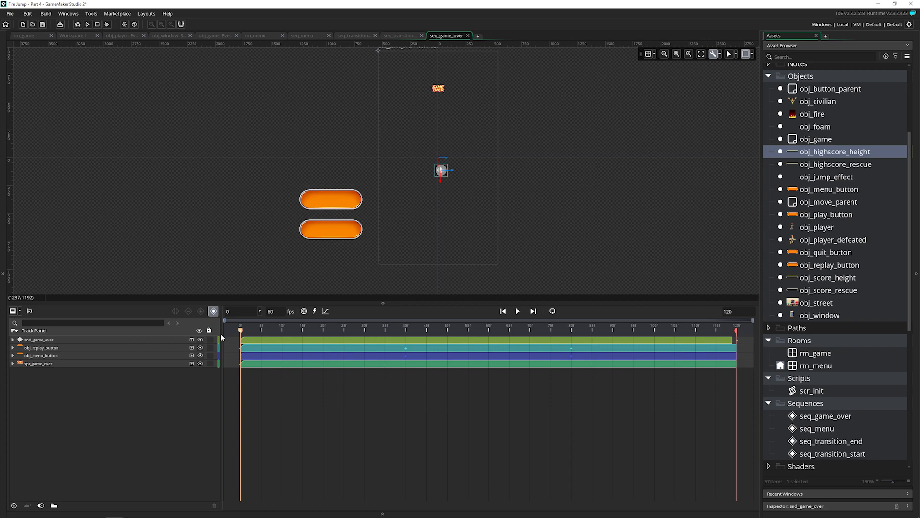
pyautogui.keyDown('shift'); pyautogui.click(799, 164); pyautogui.keyUp('shift')
pyautogui.moveTo(800, 161); pyautogui.dragTo(432, 258)
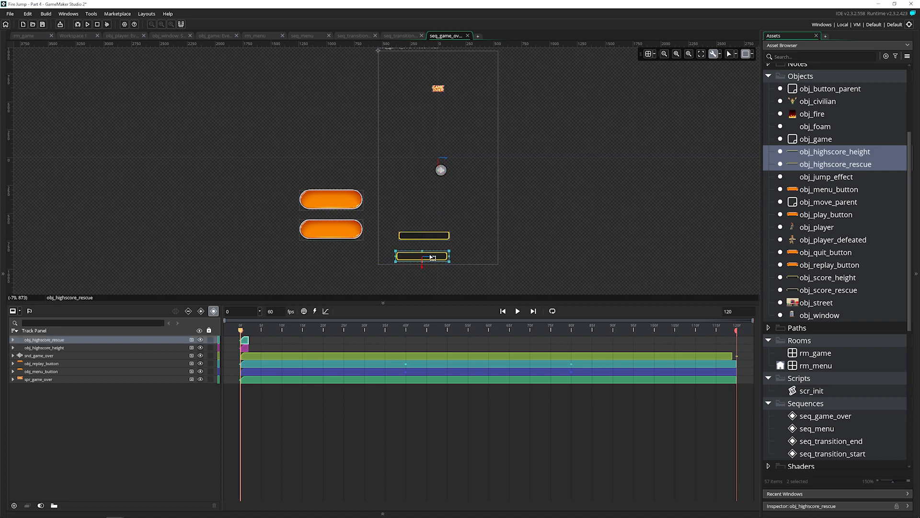
# Place the two high score cards side by side inside the canvas's bottom edge, with rescue on the left and height on the right.
pyautogui.click(451, 241)
pyautogui.moveTo(441, 240); pyautogui.dragTo(498, 256)
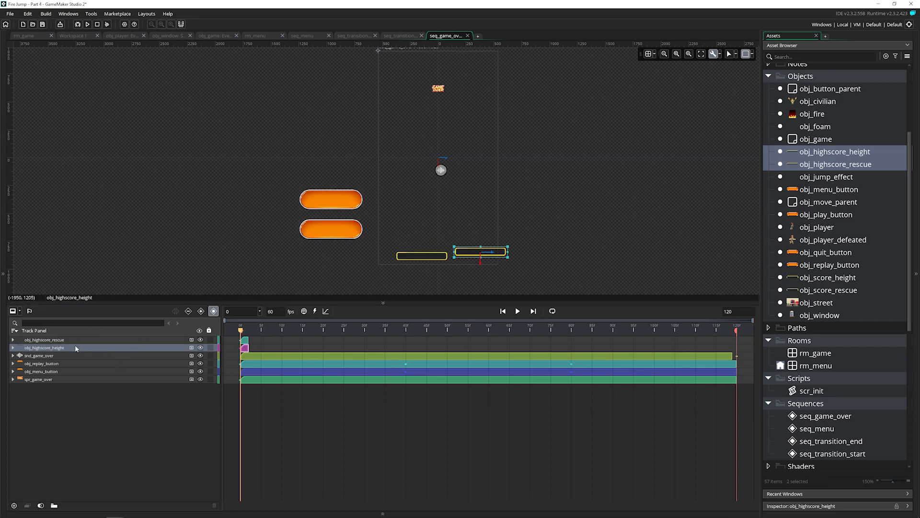
pyautogui.click(440, 255)
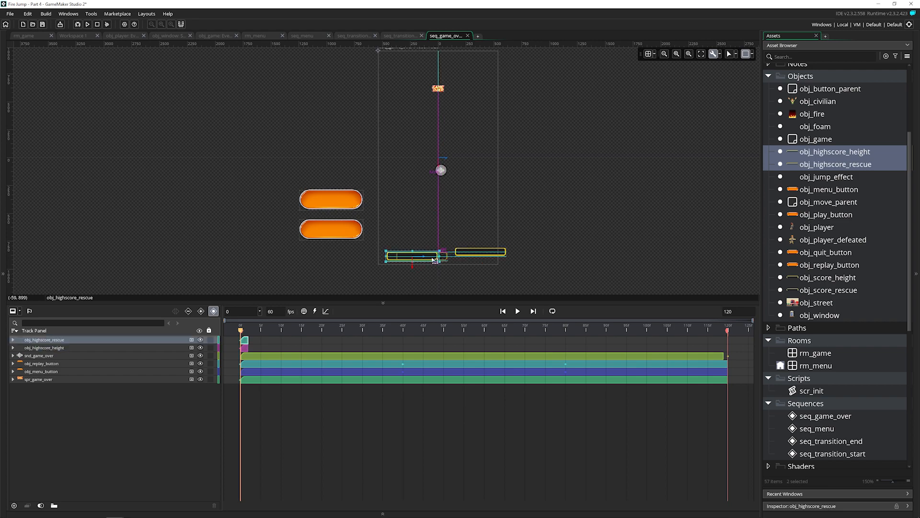
pyautogui.scroll(1, 441, 223)
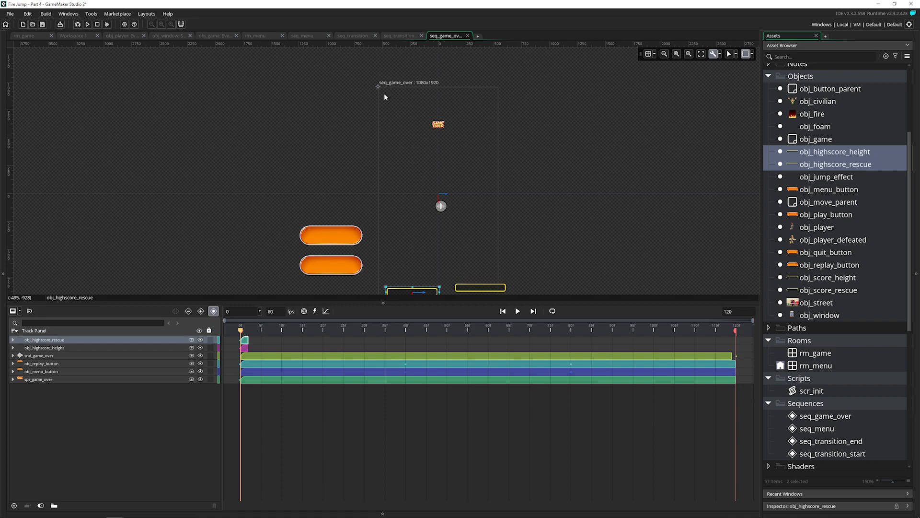
pyautogui.scroll(-1, 401, 113)
pyautogui.moveTo(483, 259); pyautogui.dragTo(472, 263)
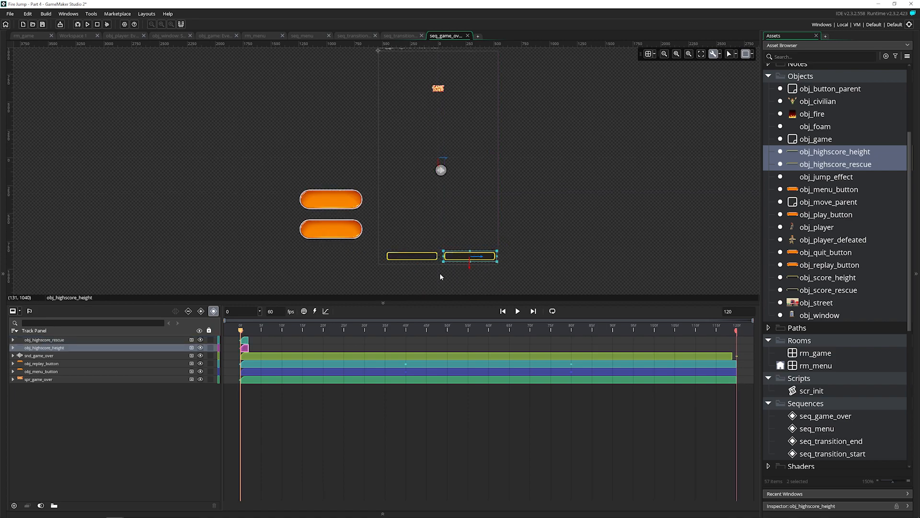
# Stretch the asset keys of obj_highscore_rescue and obj_highscore_height across the full sequence length.
pyautogui.click(430, 258)
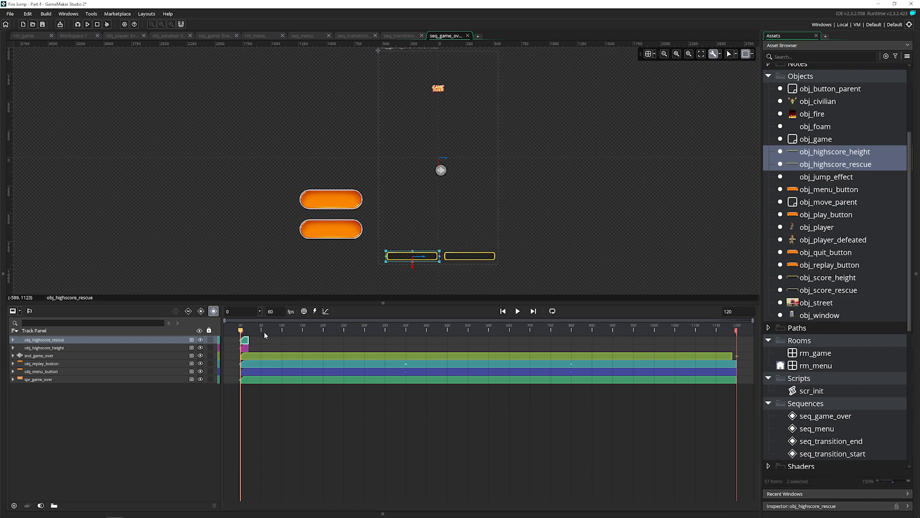
pyautogui.rightClick(248, 340)
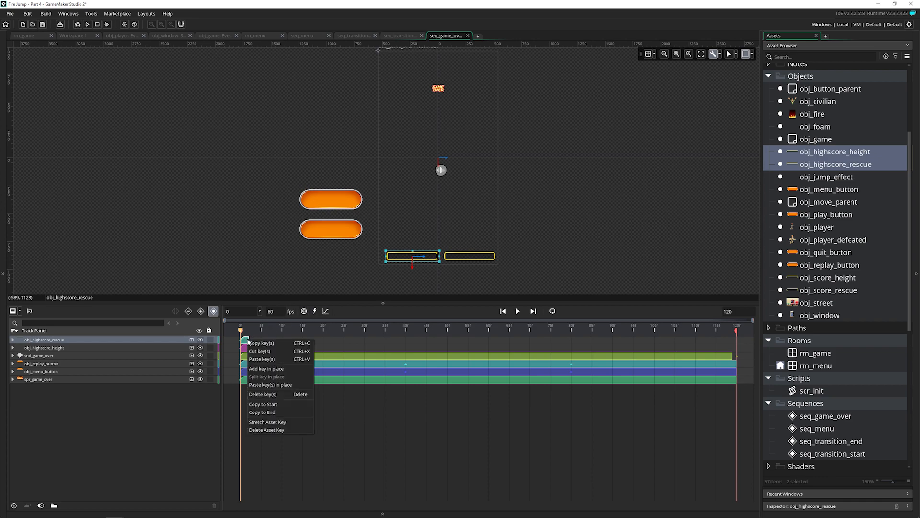
pyautogui.click(274, 421)
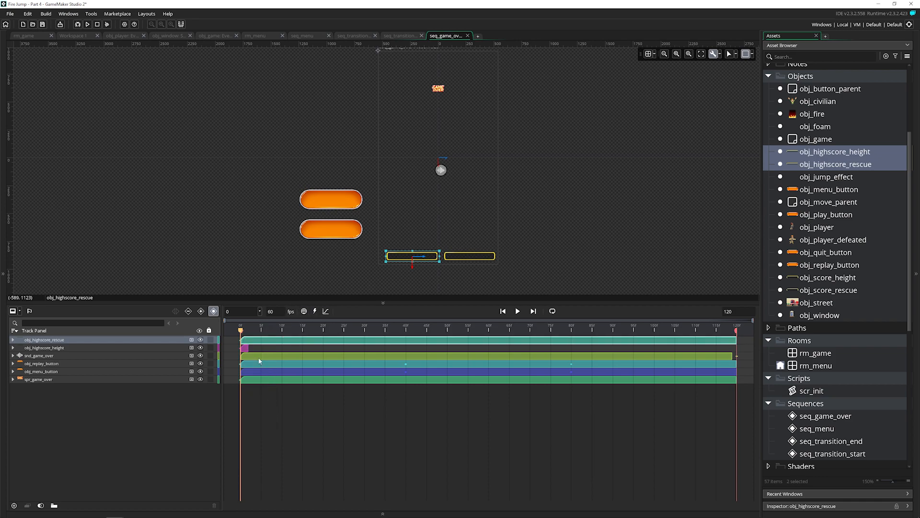
pyautogui.click(246, 349)
pyautogui.rightClick(247, 348)
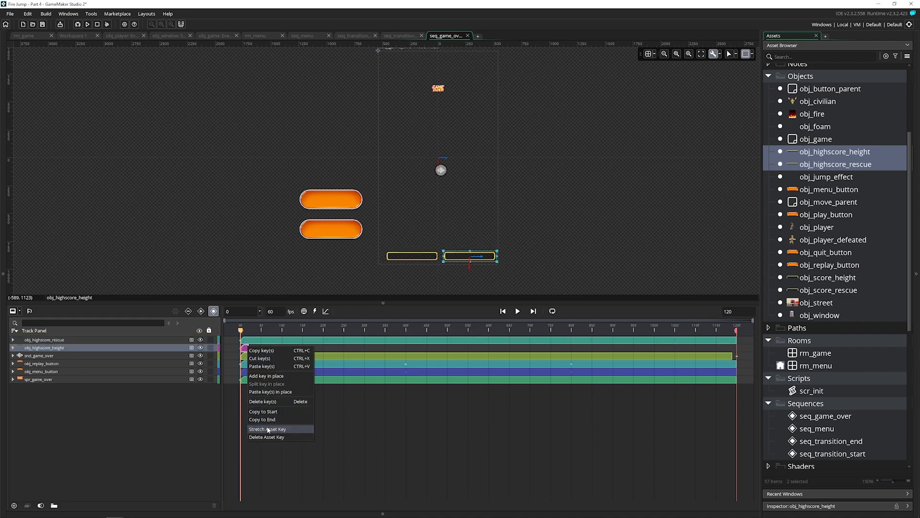
pyautogui.click(273, 428)
# Shift obj_highscore_rescue left to x about -288 so its side margin matches that of the height card.
pyautogui.click(402, 258)
pyautogui.scroll(5, 402, 261)
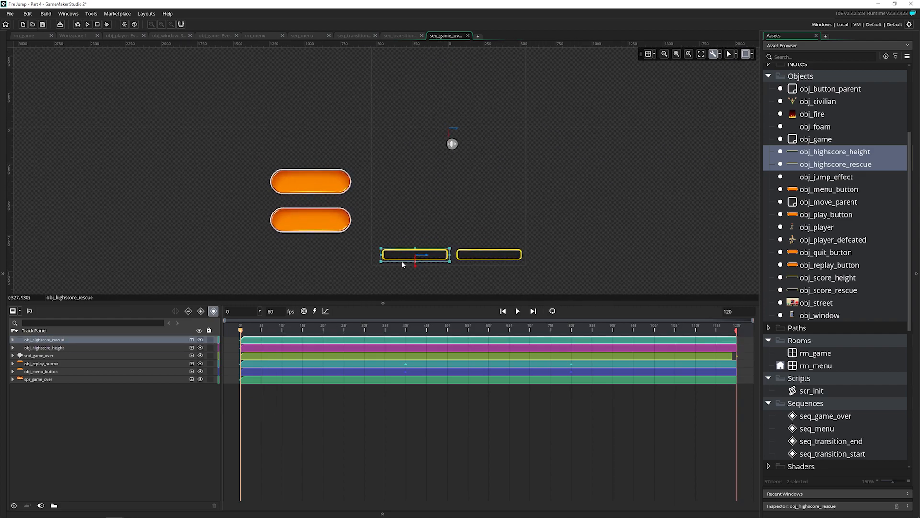
pyautogui.moveTo(395, 246); pyautogui.dragTo(378, 245)
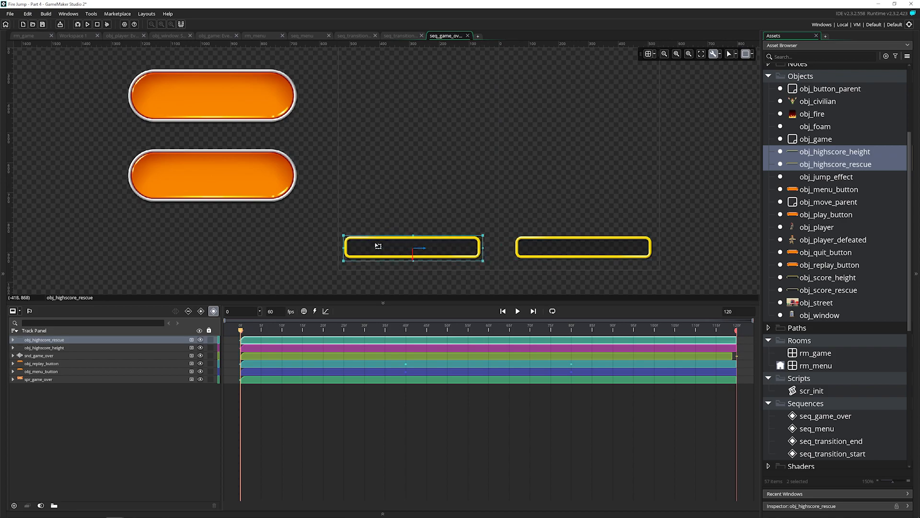
pyautogui.click(530, 247)
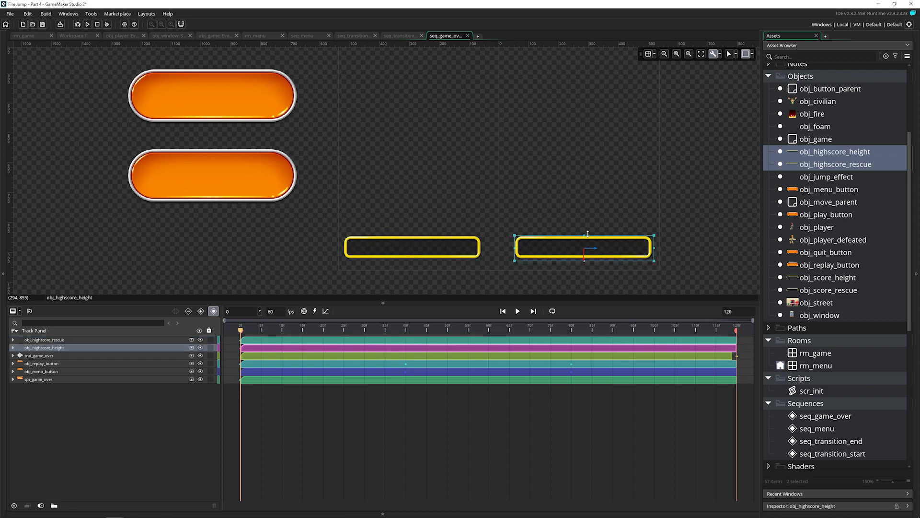
pyautogui.click(587, 218)
pyautogui.scroll(-4, 507, 205)
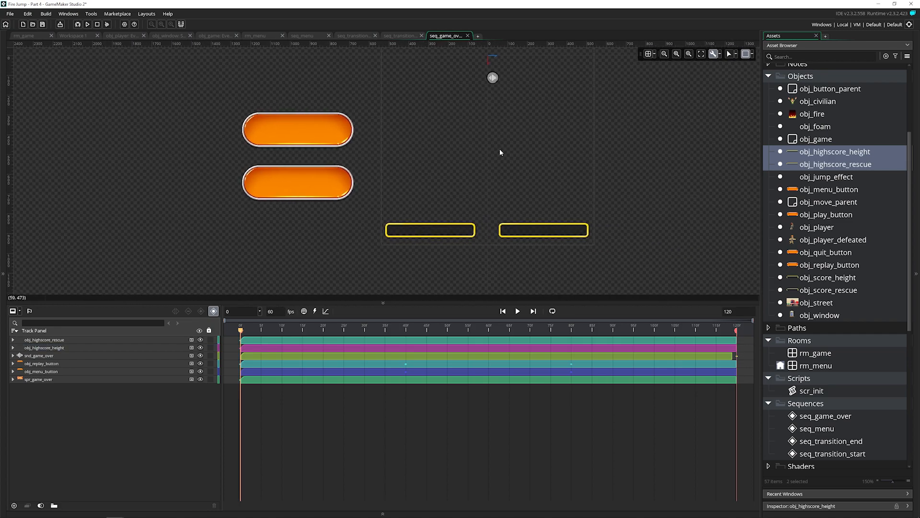
# Record transform keys at frame 90 for both obj_highscore_rescue and obj_highscore_height in seq_game_over.
pyautogui.click(454, 230)
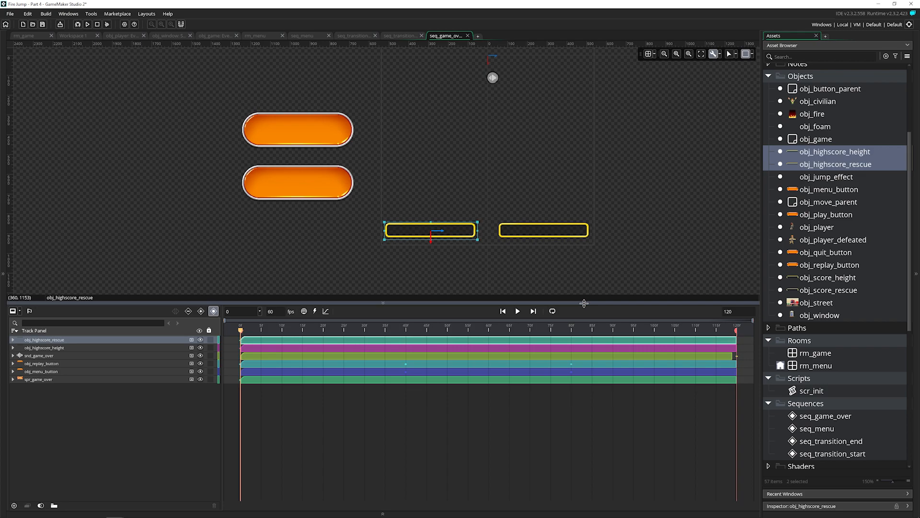
pyautogui.click(625, 329)
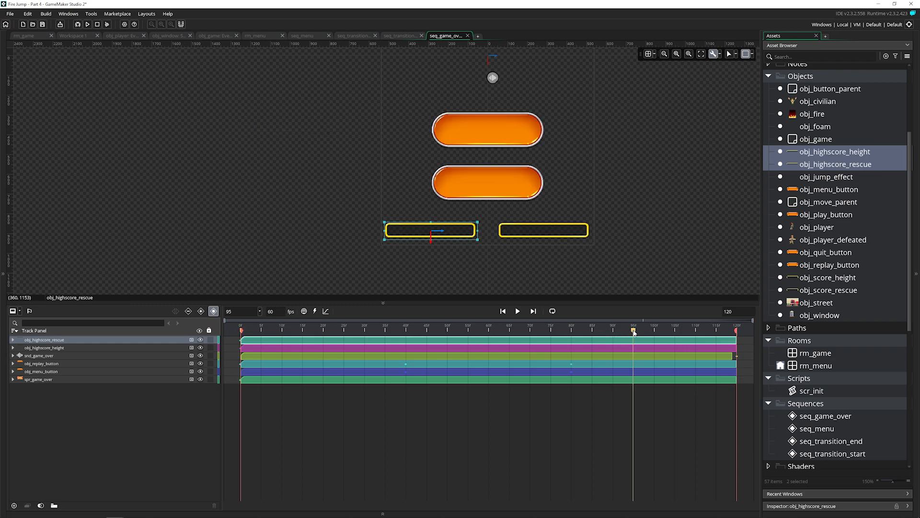
pyautogui.moveTo(625, 330); pyautogui.dragTo(614, 330)
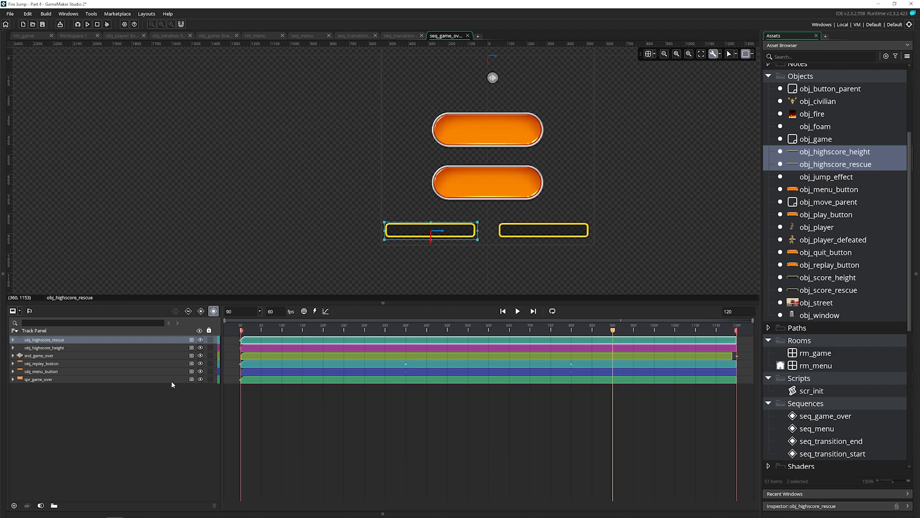
pyautogui.click(14, 340)
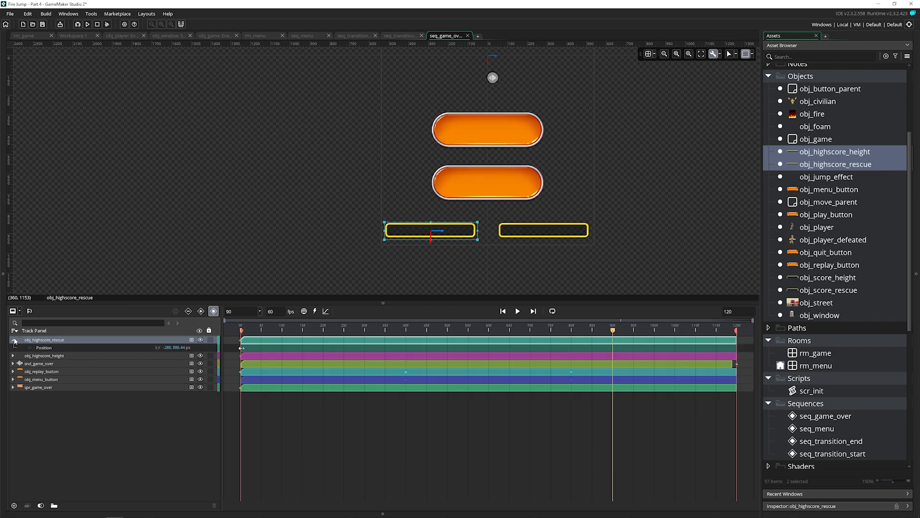
pyautogui.click(202, 311)
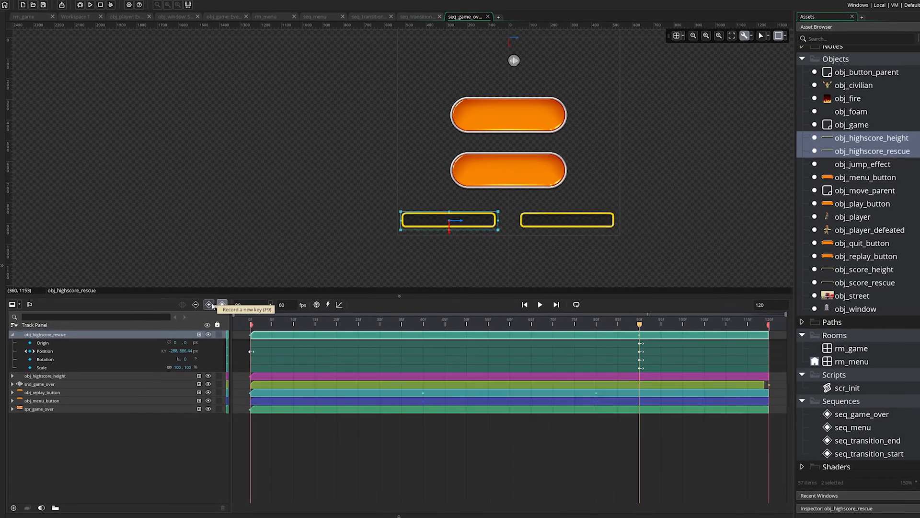
pyautogui.click(13, 380)
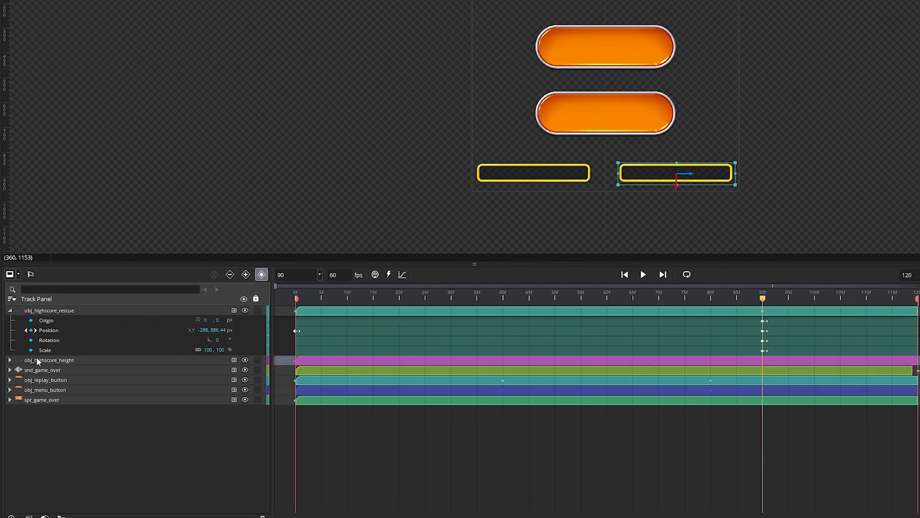
pyautogui.click(11, 361)
pyautogui.click(246, 274)
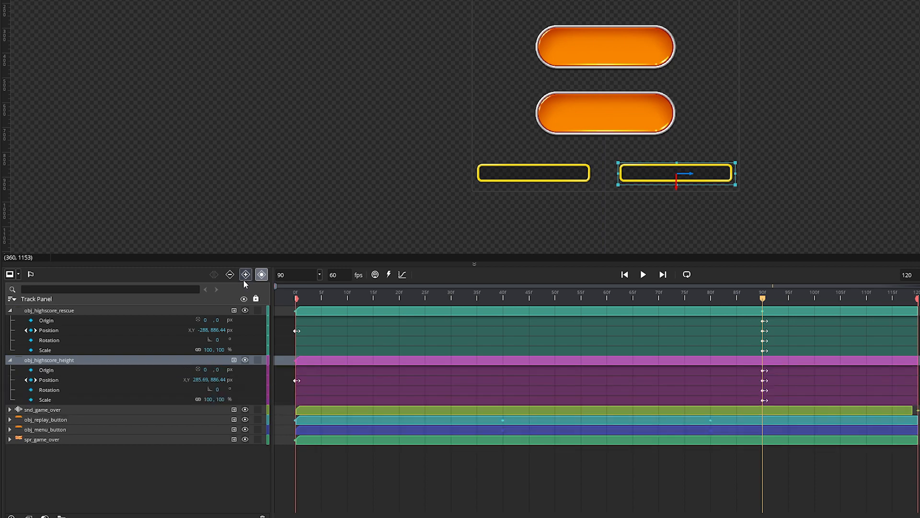
# At frame 70, move both high score cards straight down below the canvas to y about 1025.
pyautogui.moveTo(759, 299); pyautogui.dragTo(664, 304)
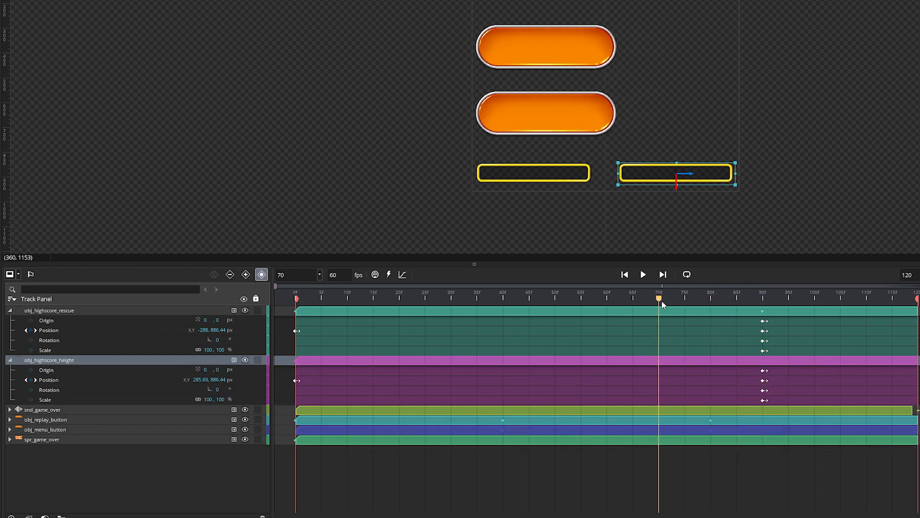
pyautogui.moveTo(677, 191); pyautogui.dragTo(680, 226)
pyautogui.click(555, 180)
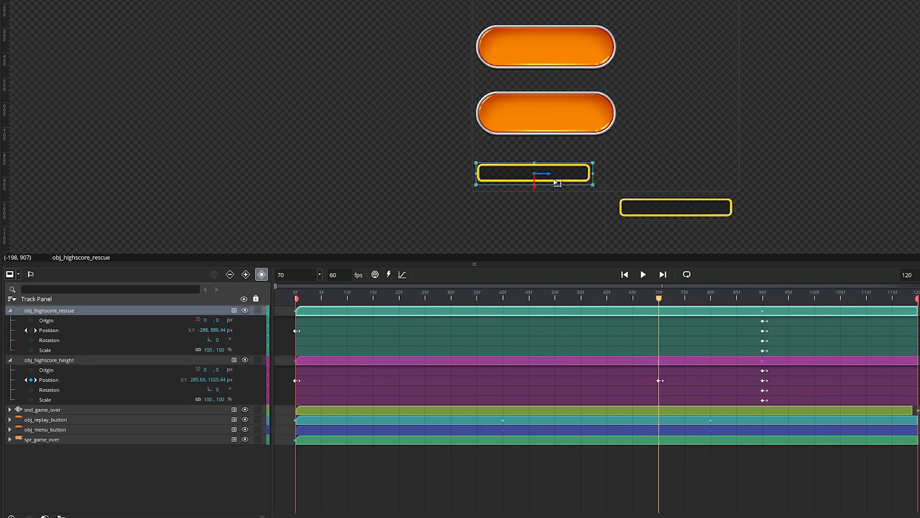
pyautogui.moveTo(535, 190); pyautogui.dragTo(544, 233)
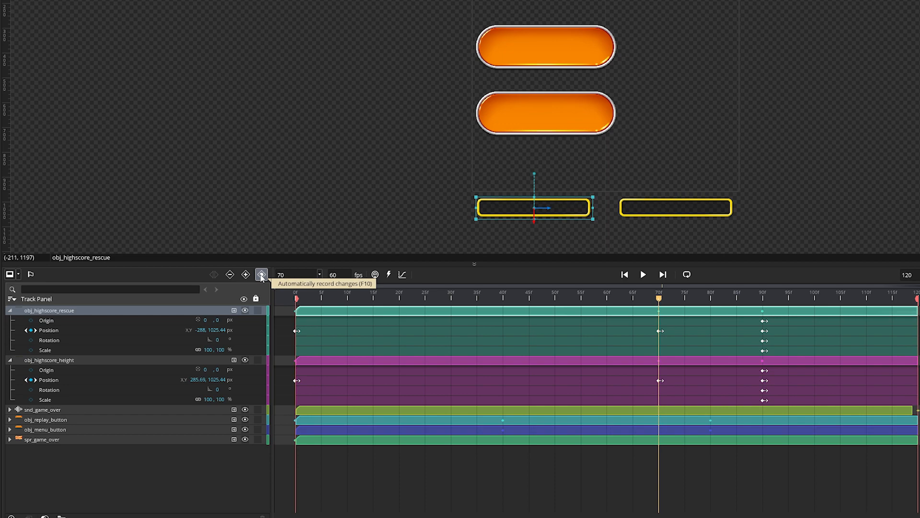
# Delete the frame 0 position keys of both high score cards and play the sequence from its start.
pyautogui.moveTo(660, 299); pyautogui.dragTo(280, 312)
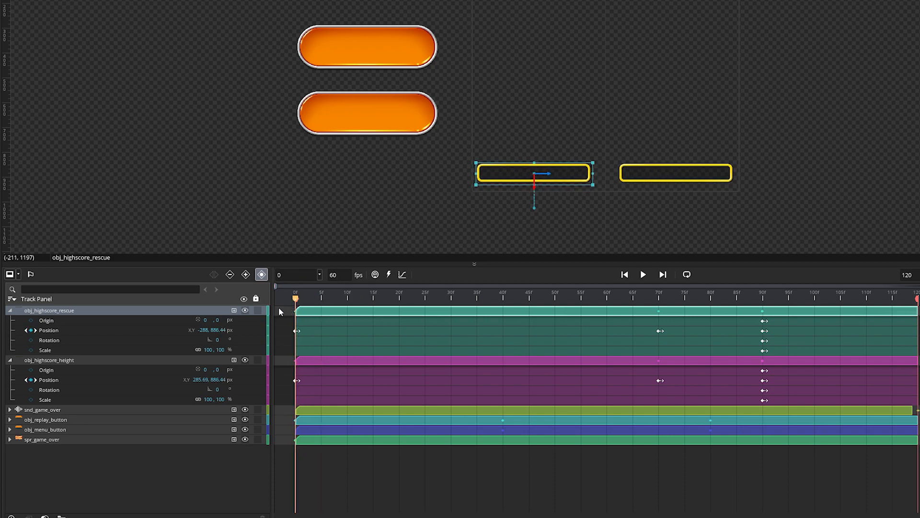
pyautogui.click(297, 331)
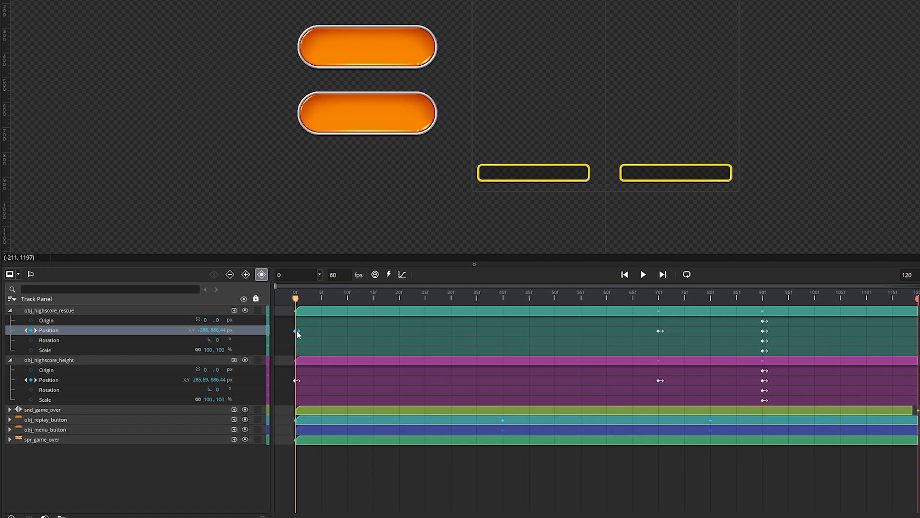
pyautogui.press('Delete')
pyautogui.click(296, 380)
pyautogui.press('Delete')
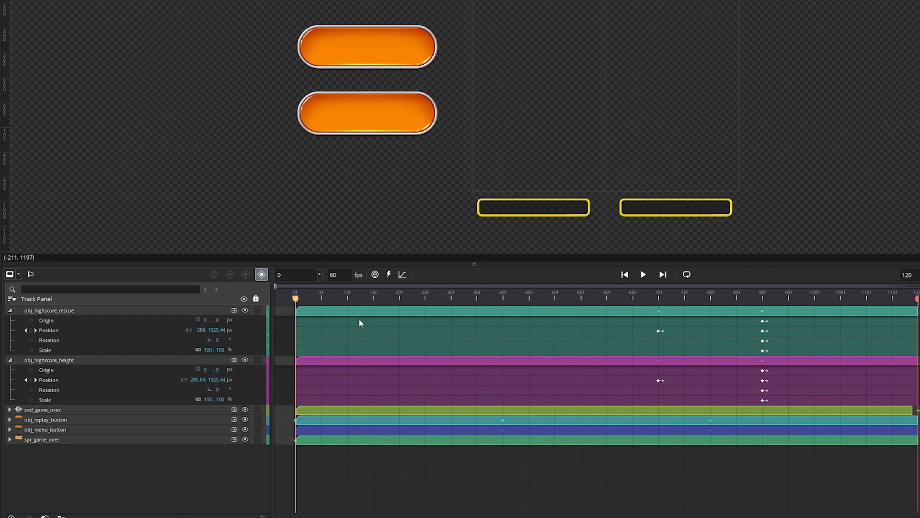
pyautogui.moveTo(309, 304); pyautogui.dragTo(124, 320)
pyautogui.press('space')
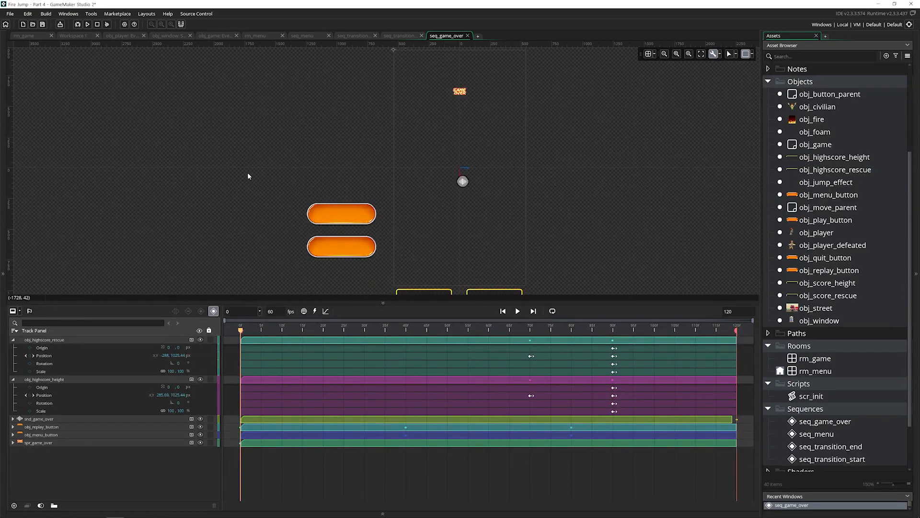
# Run the game and play a short round to check the high score cards on the game over screen.
pyautogui.press('F5')
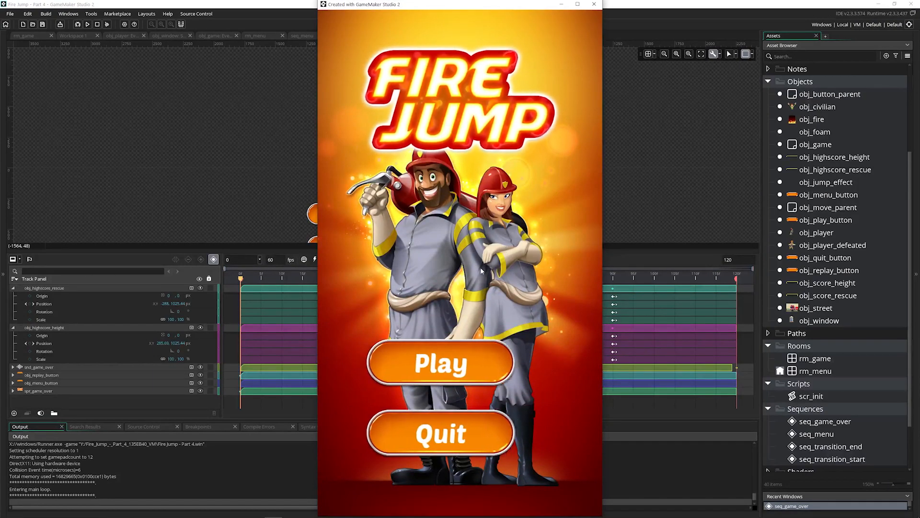
pyautogui.click(470, 354)
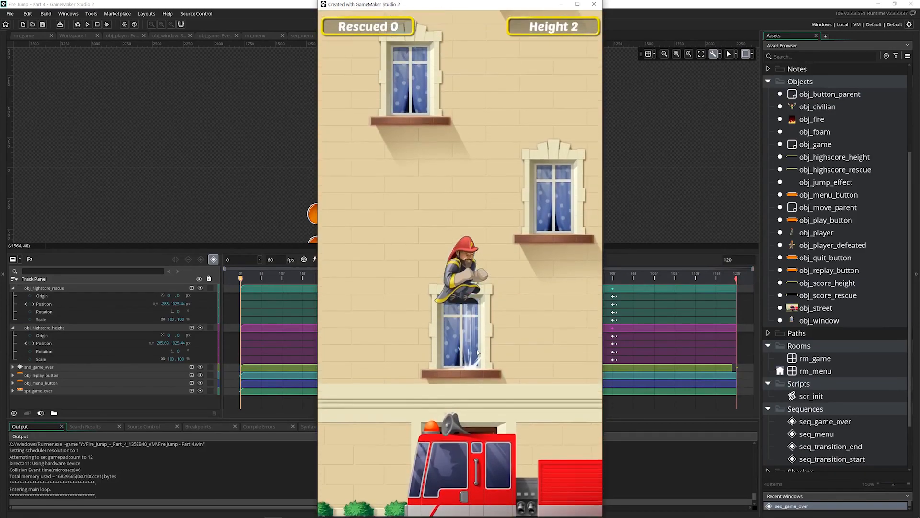
pyautogui.press('Right')
pyautogui.press('Left')
pyautogui.press('Left')
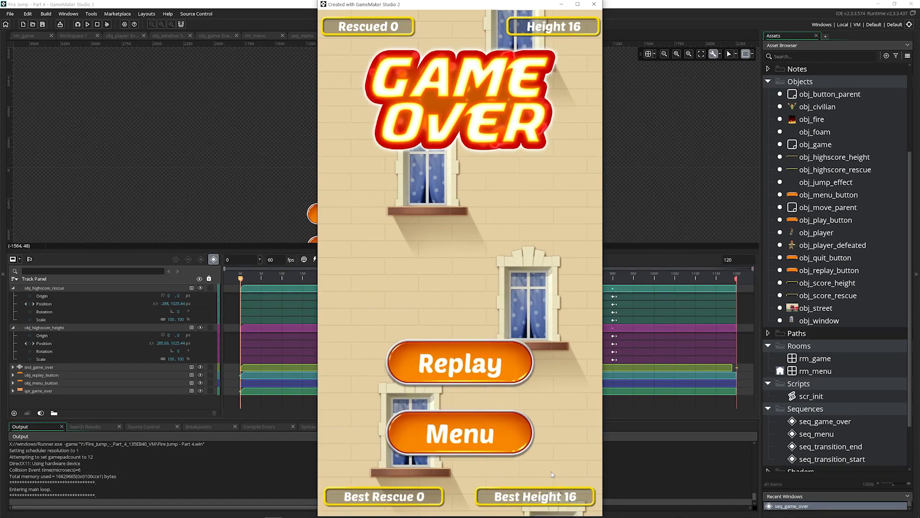
# Replay the game, climbing higher and rescuing a civilian to test beating the stored high scores.
pyautogui.click(453, 375)
pyautogui.press('Right')
pyautogui.press('Left')
pyautogui.press('Right')
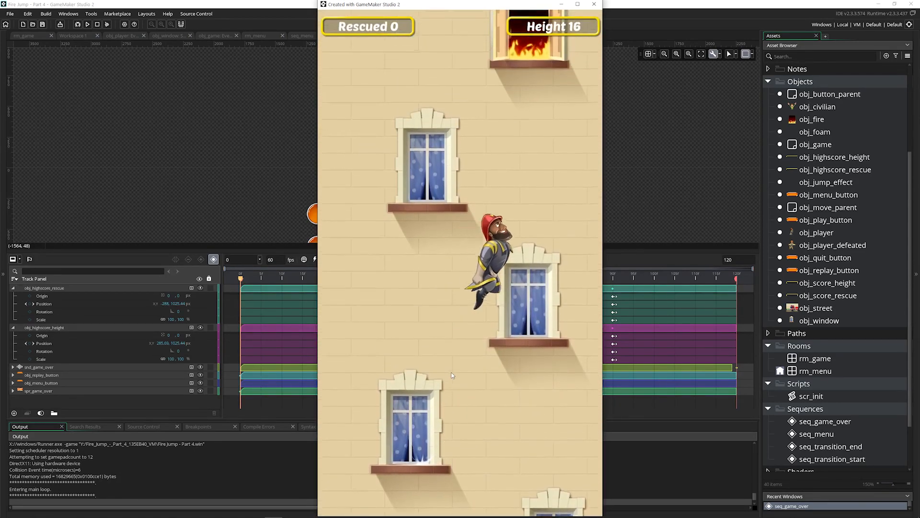
pyautogui.press('Left')
pyautogui.press('Right')
pyautogui.press('Left')
pyautogui.press('Right')
pyautogui.press('Left')
pyautogui.press('Right')
pyautogui.press('Left')
pyautogui.press('Right')
pyautogui.press('Right')
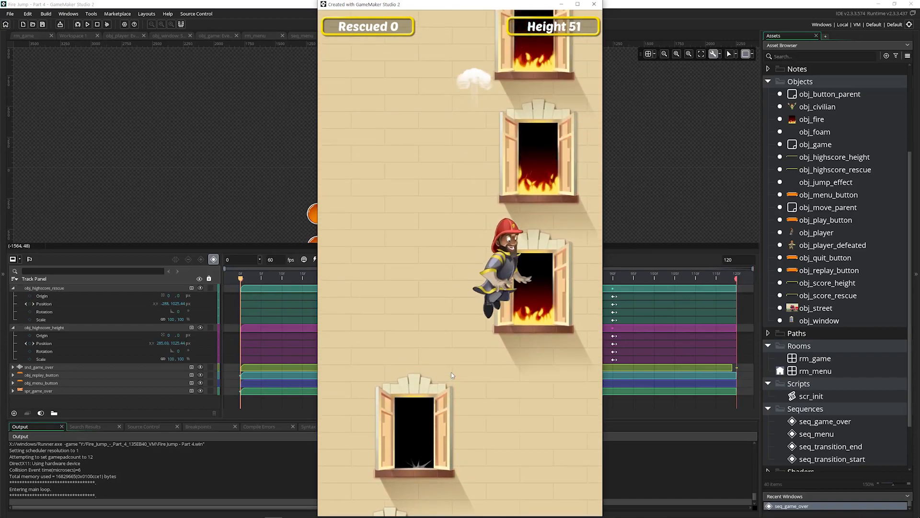
pyautogui.press('Left')
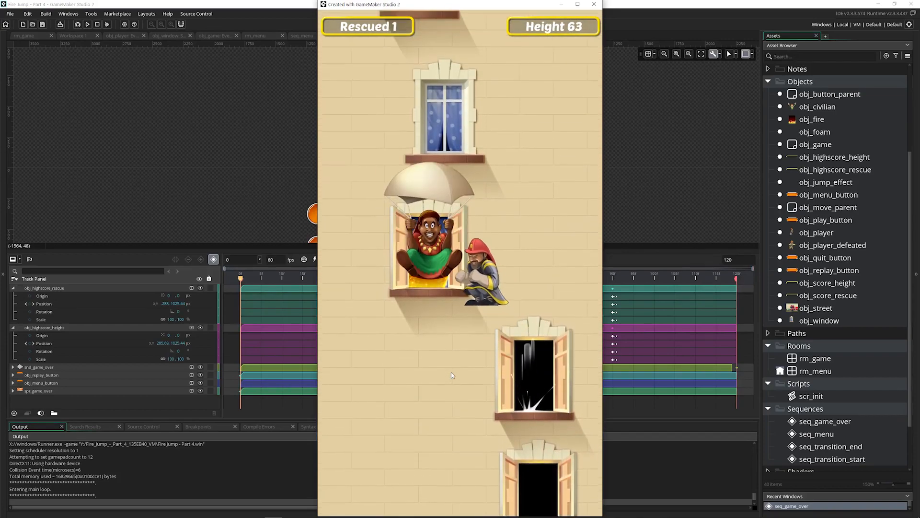
pyautogui.press('Left')
pyautogui.press('Right')
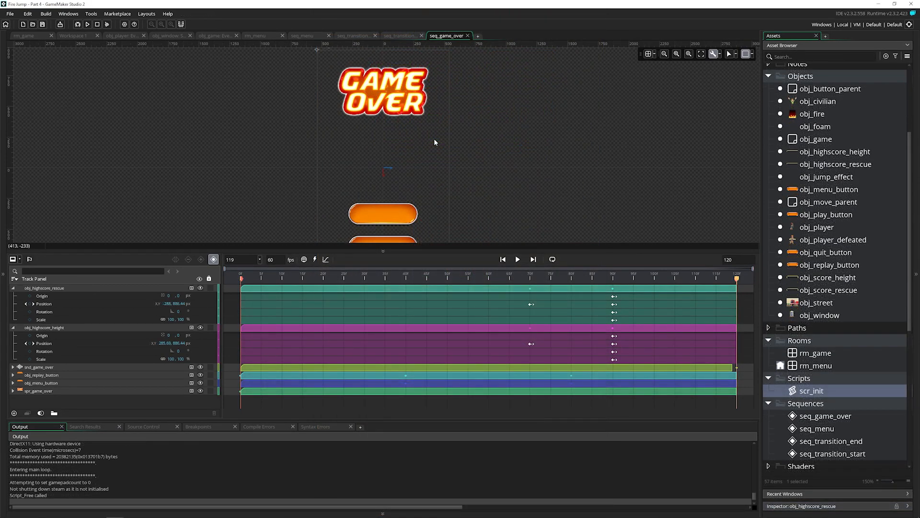
# Hide the docked side and output areas and fit the whole seq_game_over canvas in the view.
pyautogui.click(700, 54)
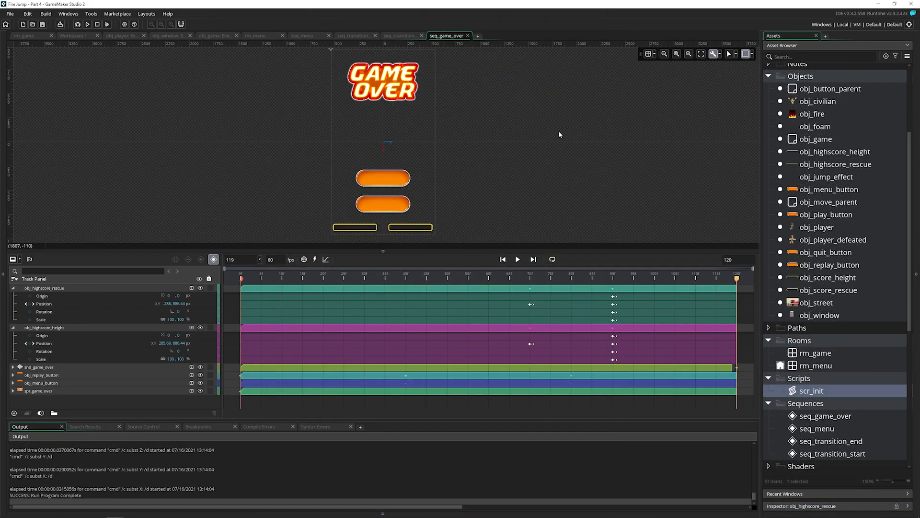
pyautogui.press('F12')
pyautogui.click(854, 54)
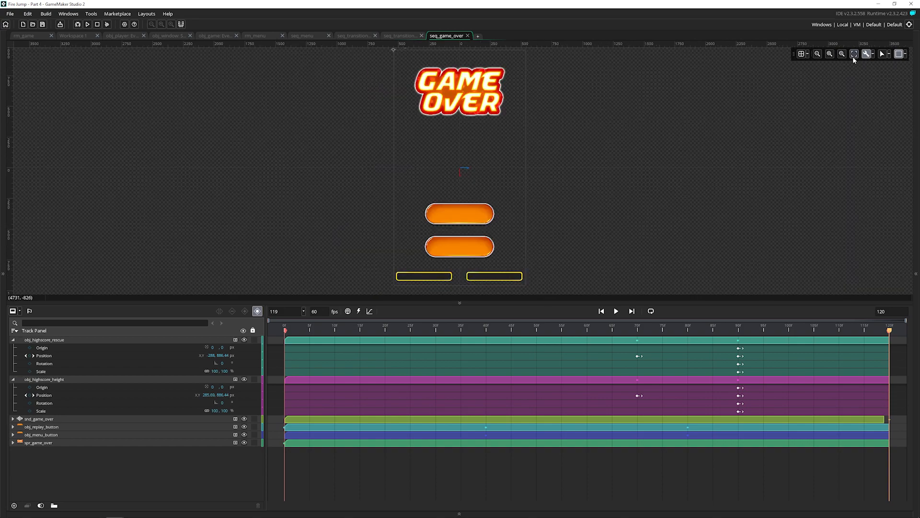